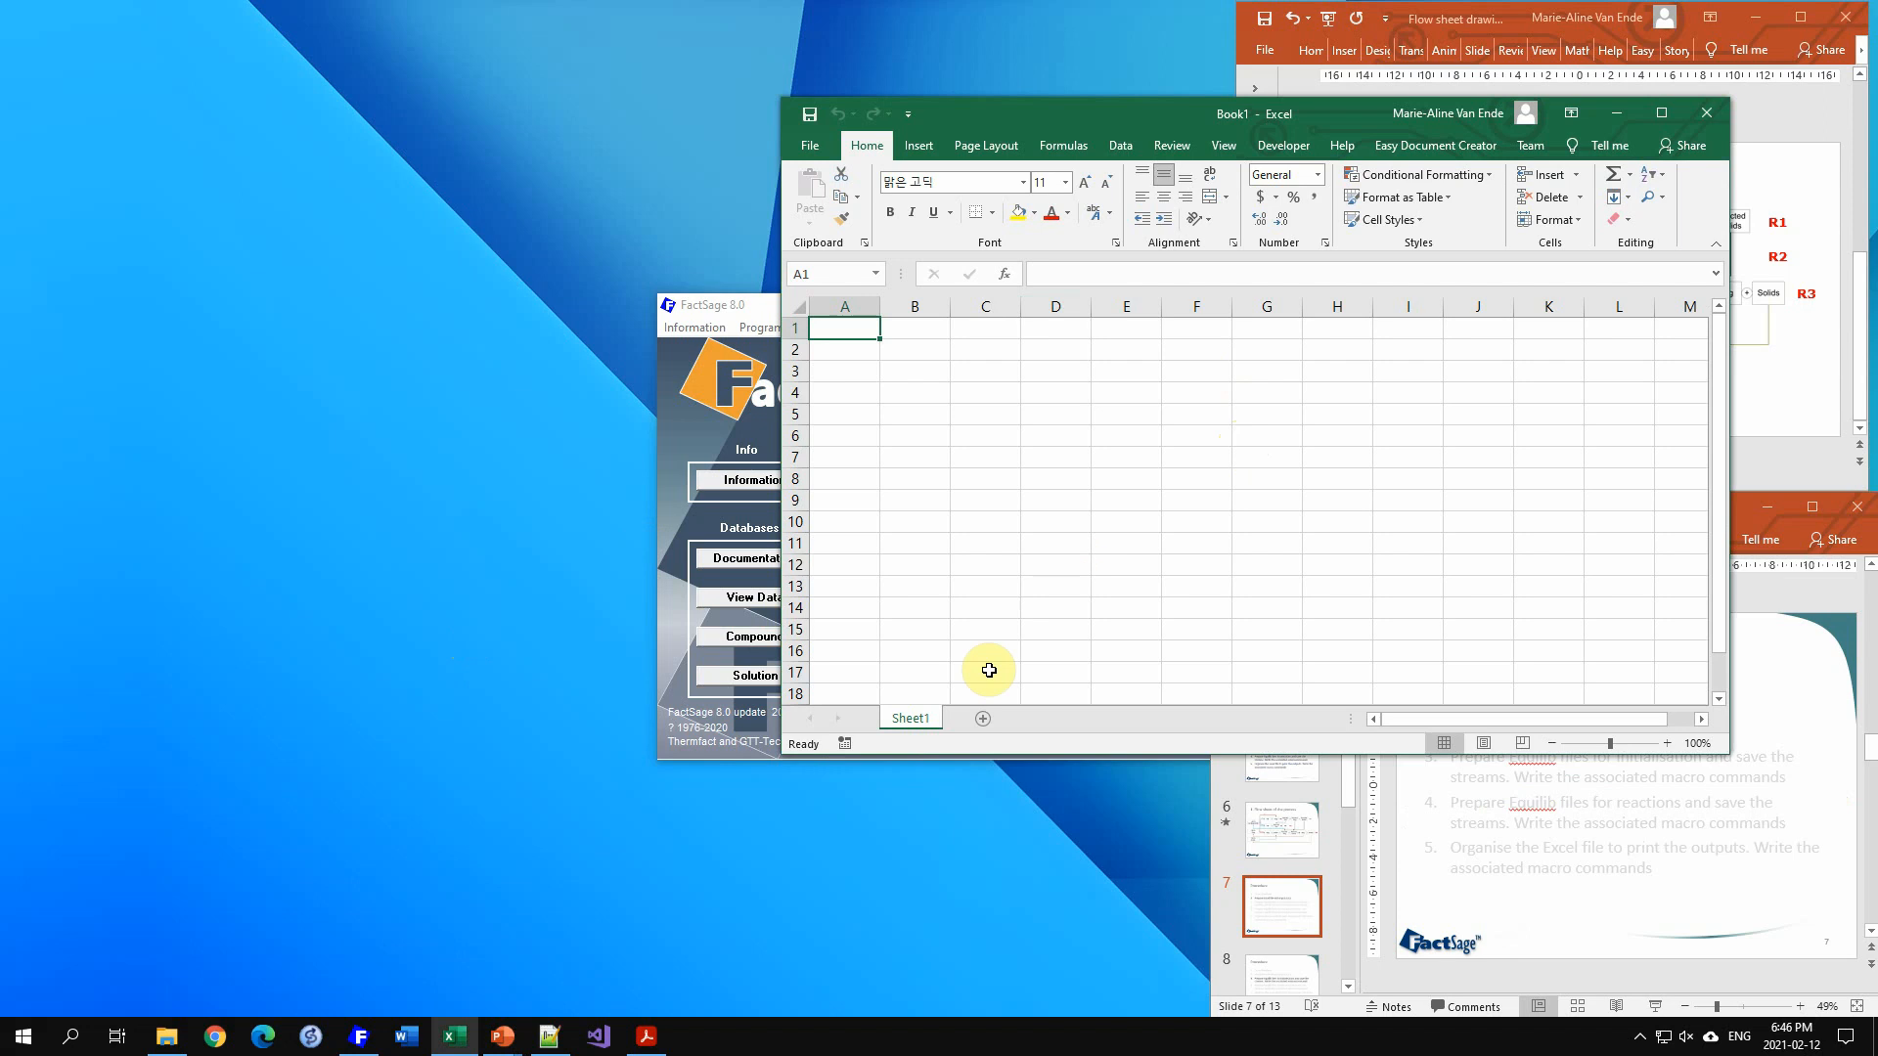
# Step: Rename the worksheet as Inputs
pyautogui.doubleClick(907, 717)
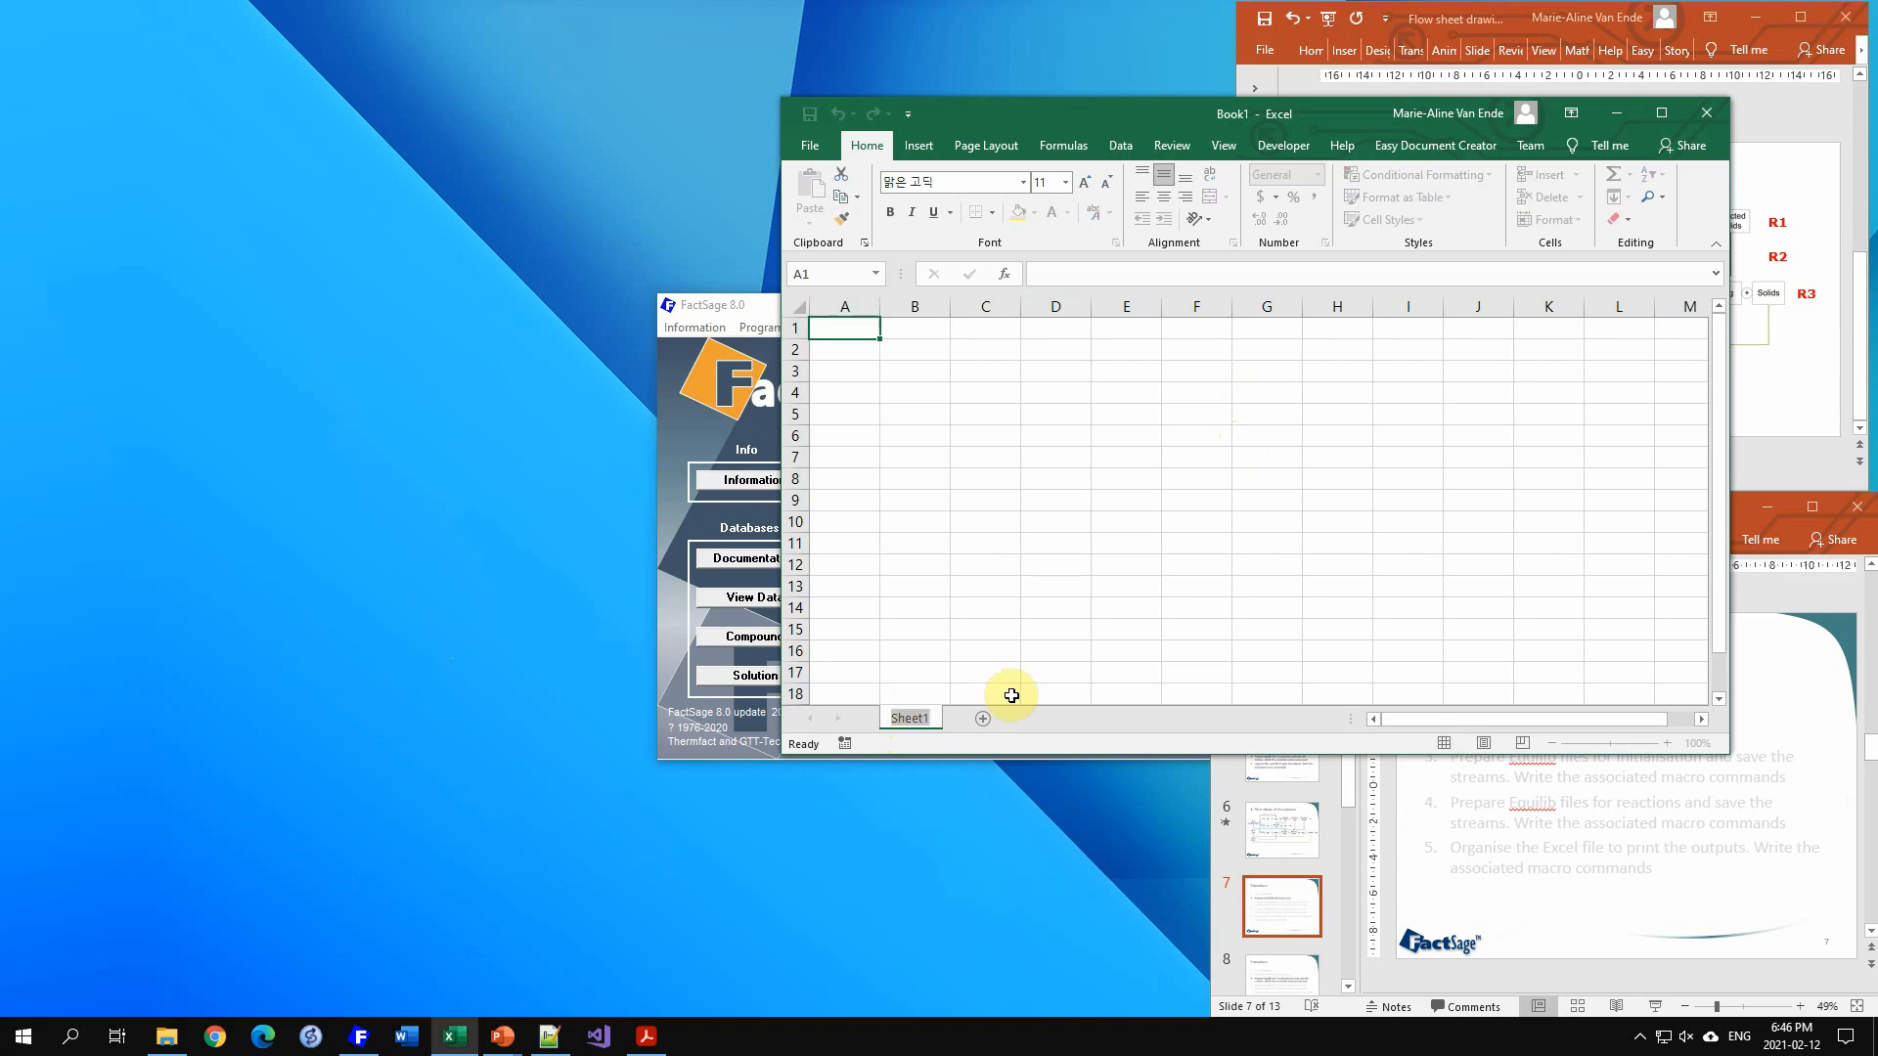
pyautogui.write('Inputs')
pyautogui.click(901, 515)
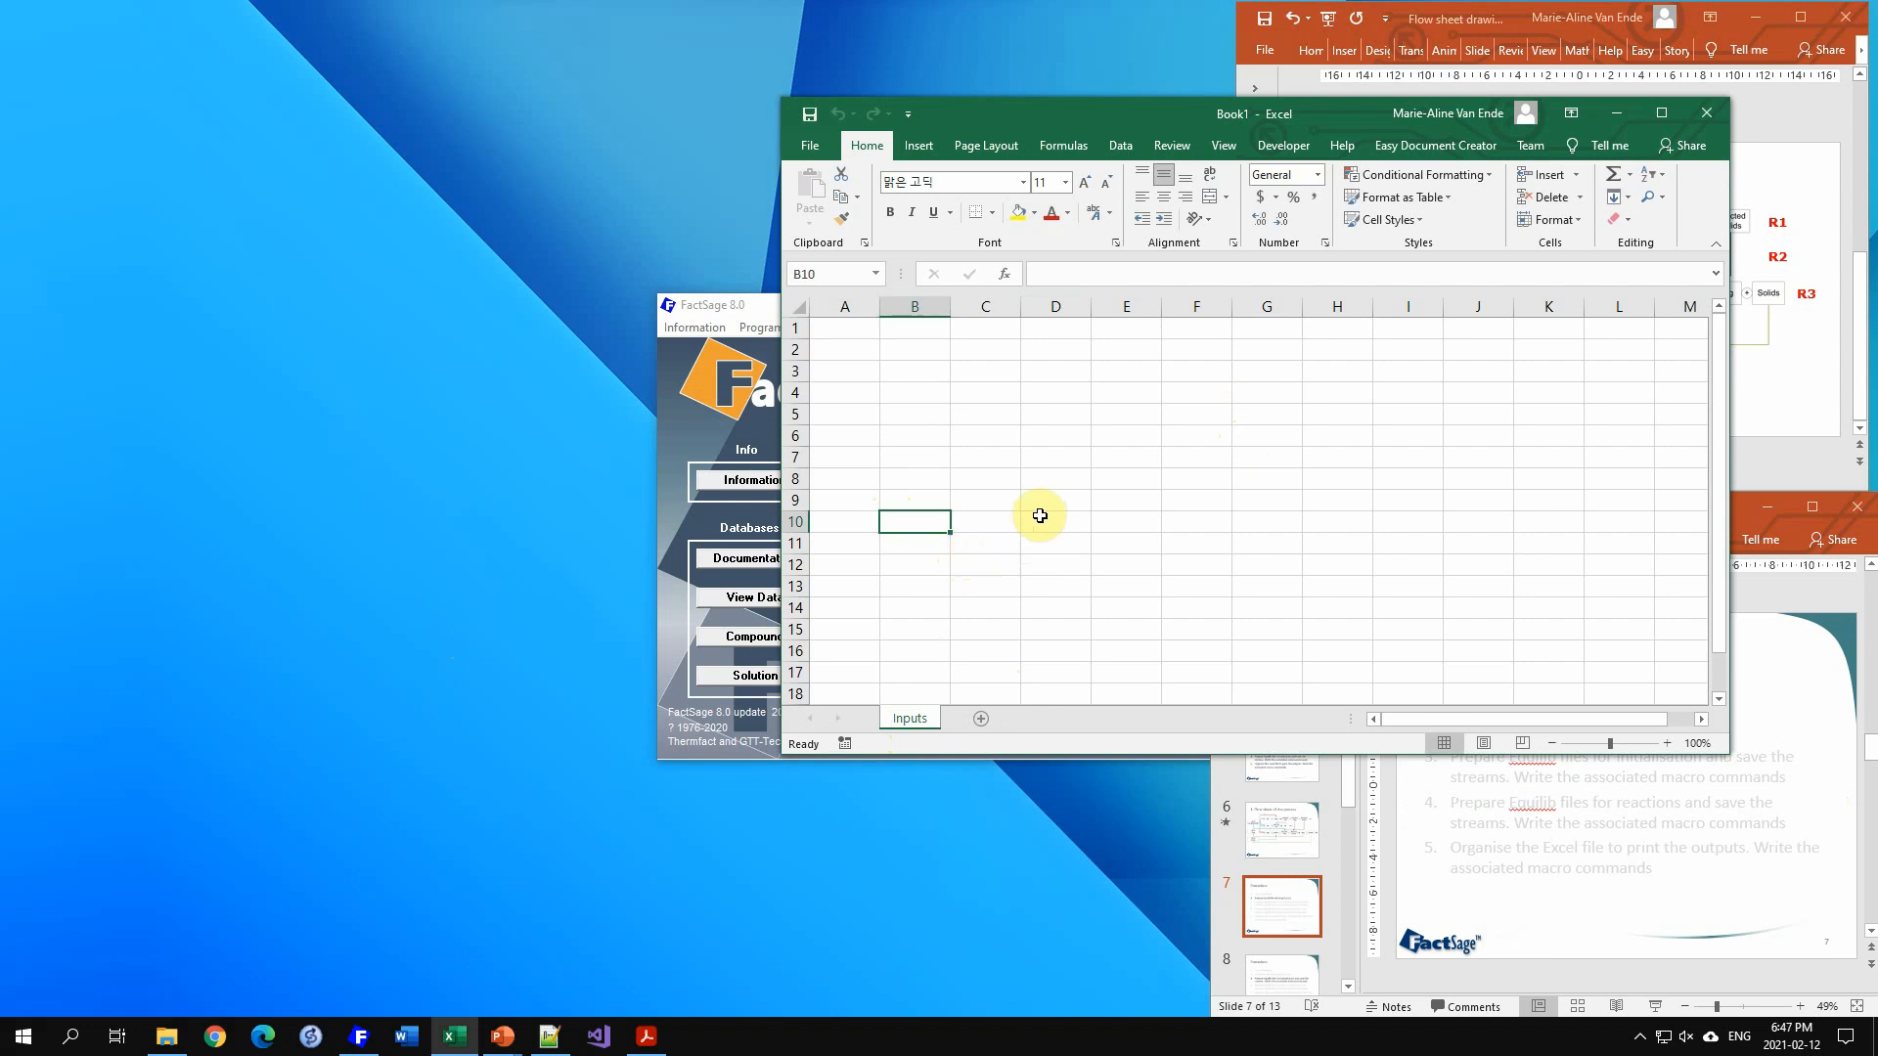
# Step: Enter the title Hot Metal Compositions (wt%) in cell A1
pyautogui.click(868, 336)
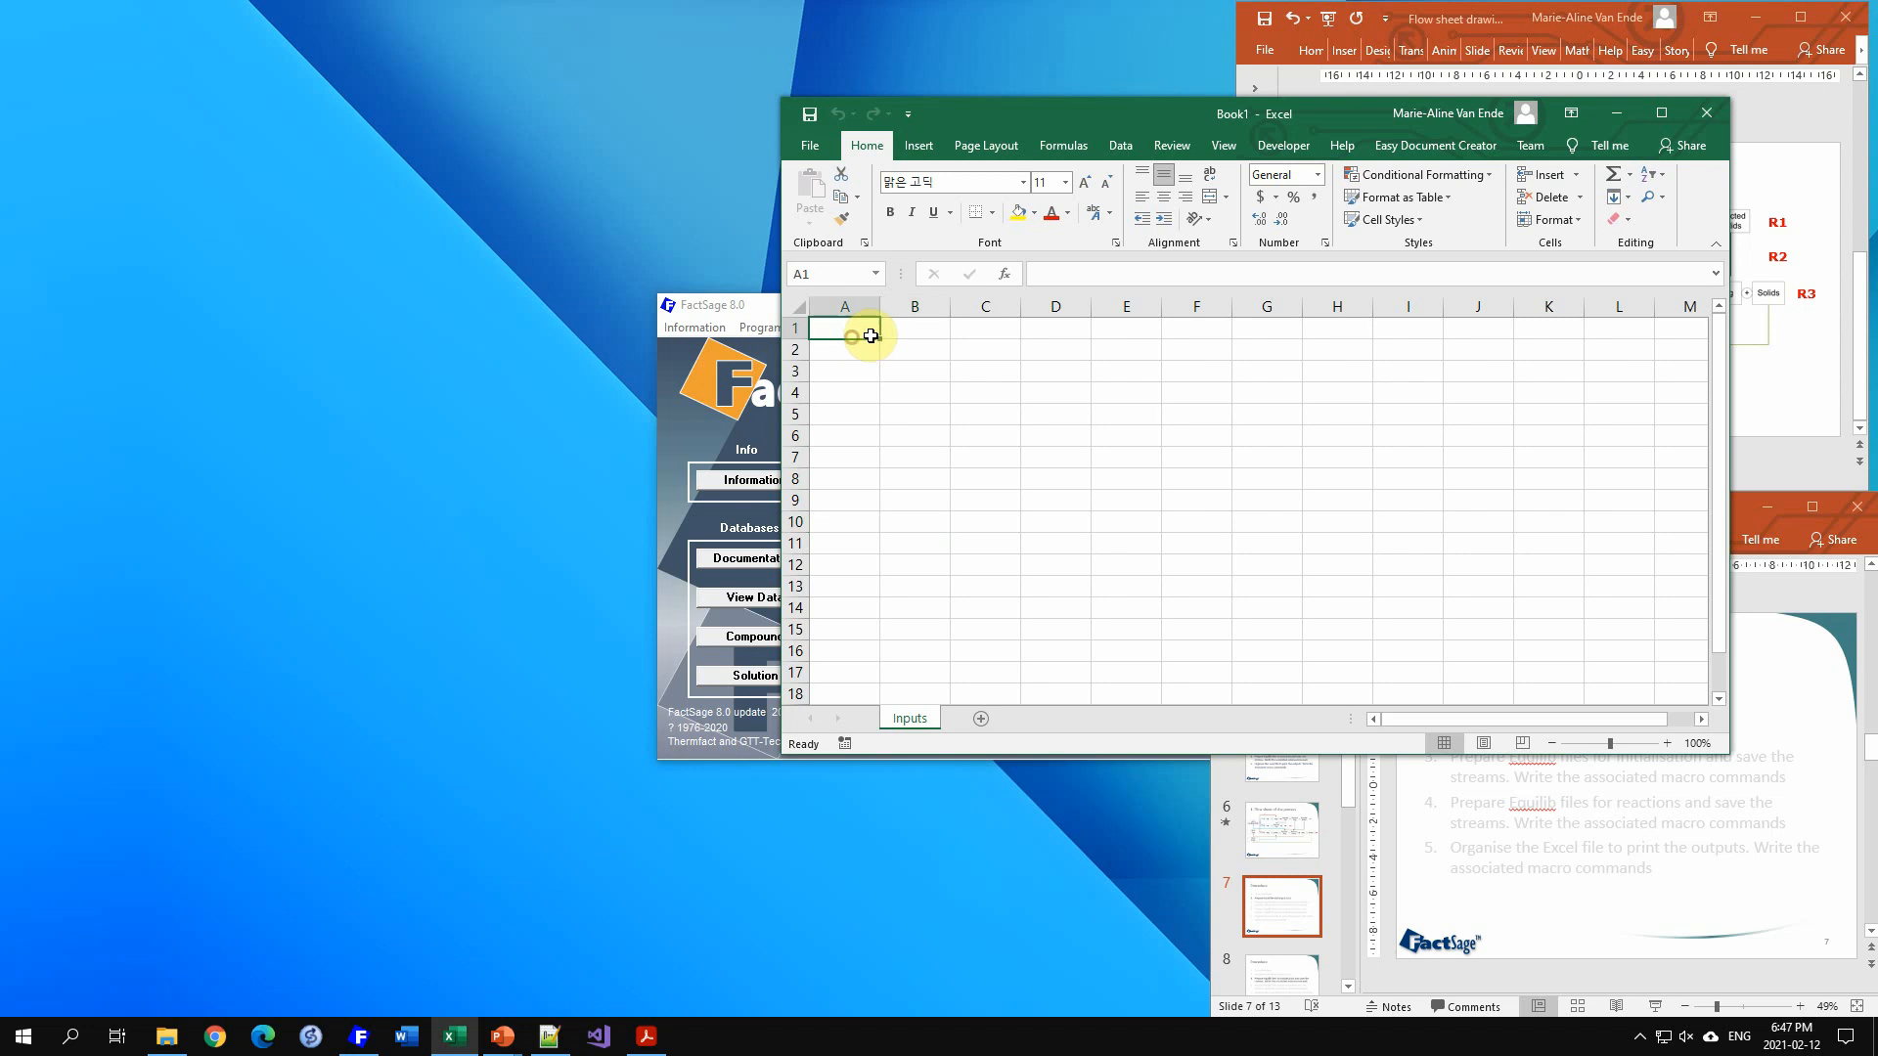
pyautogui.write('Hot Meta')
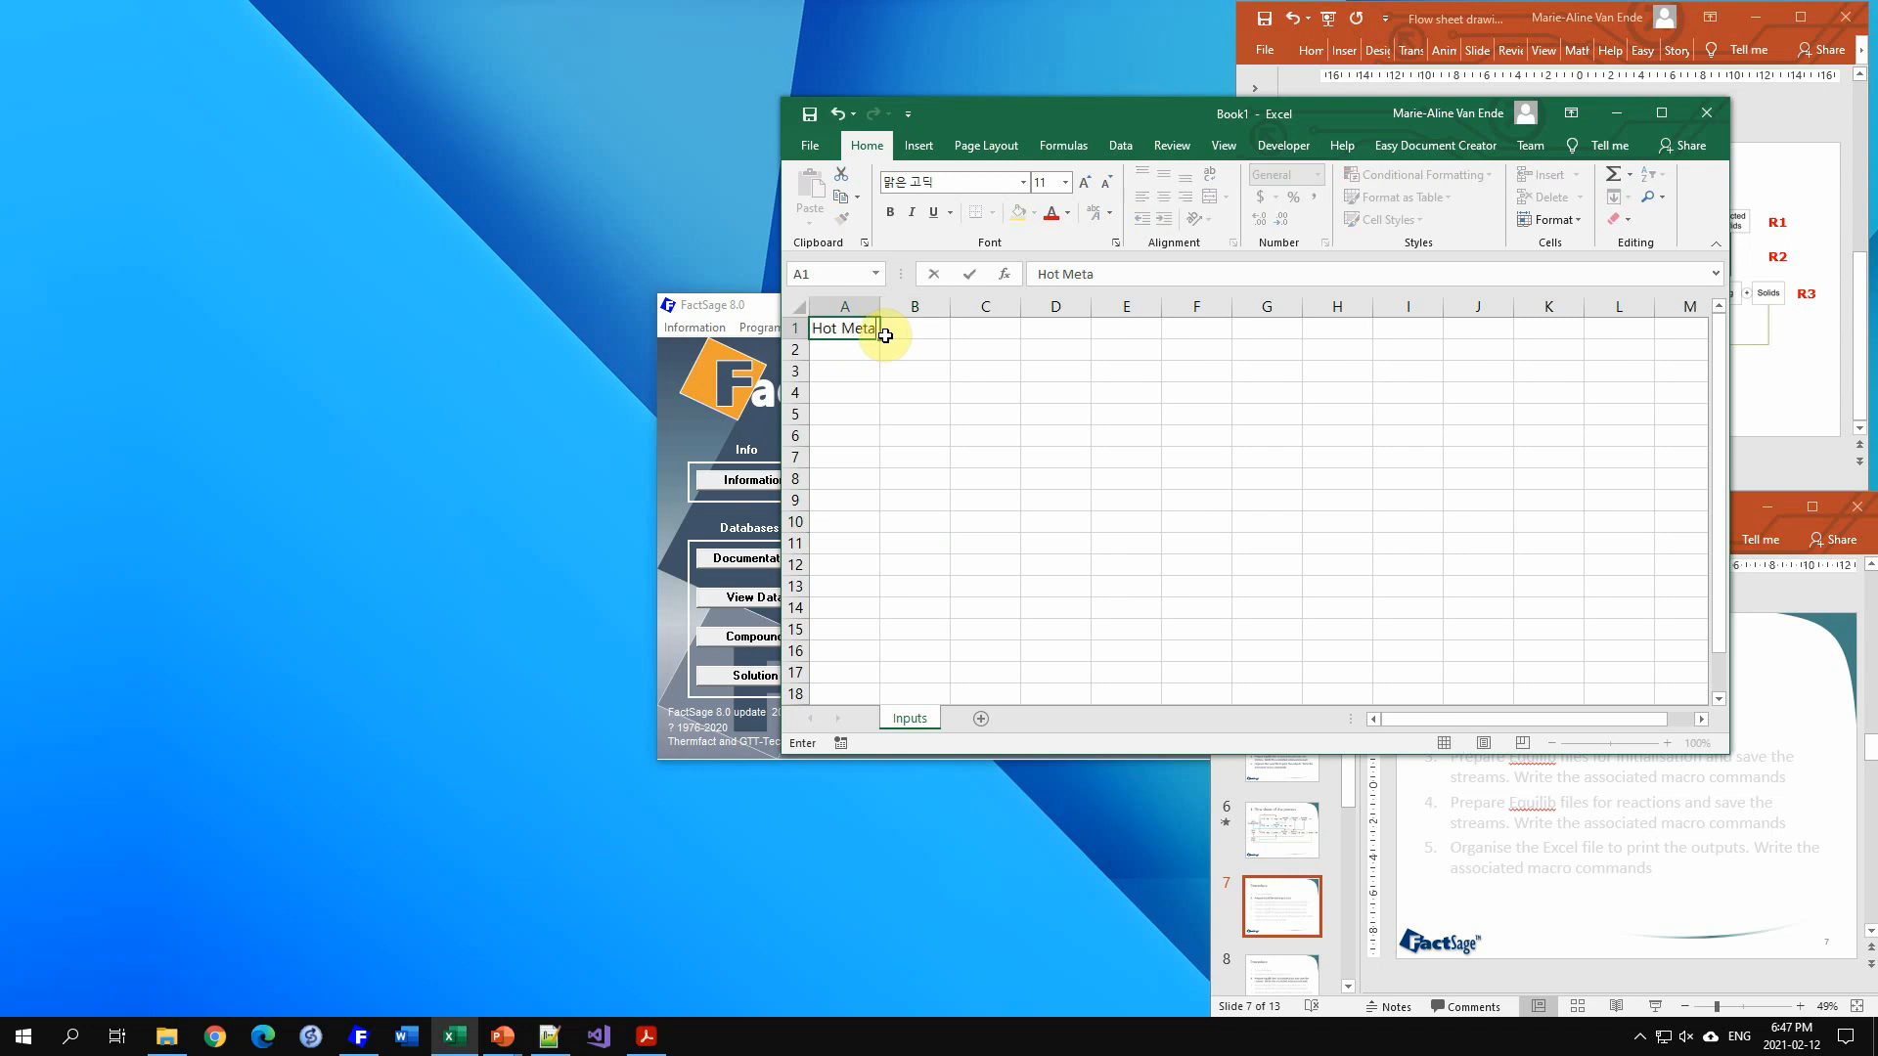
pyautogui.write('l')
pyautogui.write(' Com')
pyautogui.write('positions ')
pyautogui.write('(wT%')
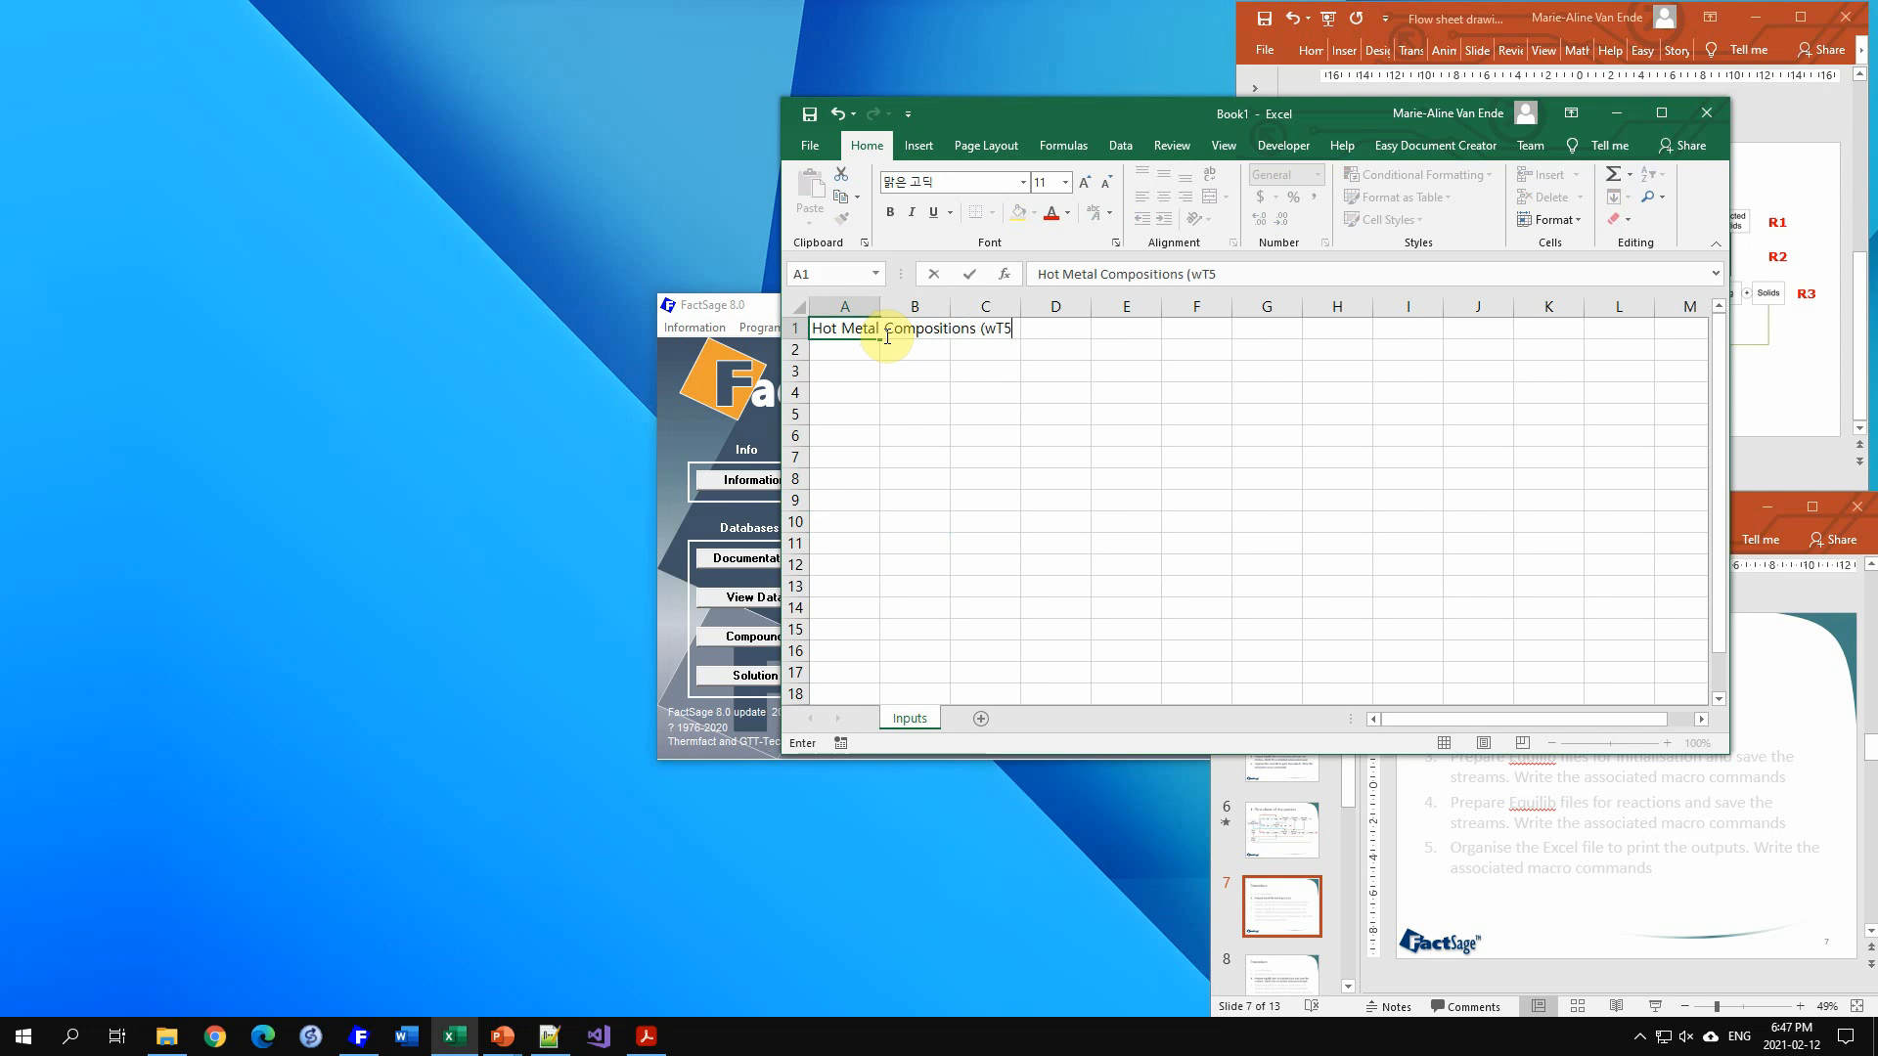
pyautogui.press('BackSpace')
pyautogui.press('BackSpace')
pyautogui.write('t%)')
pyautogui.press('Return')
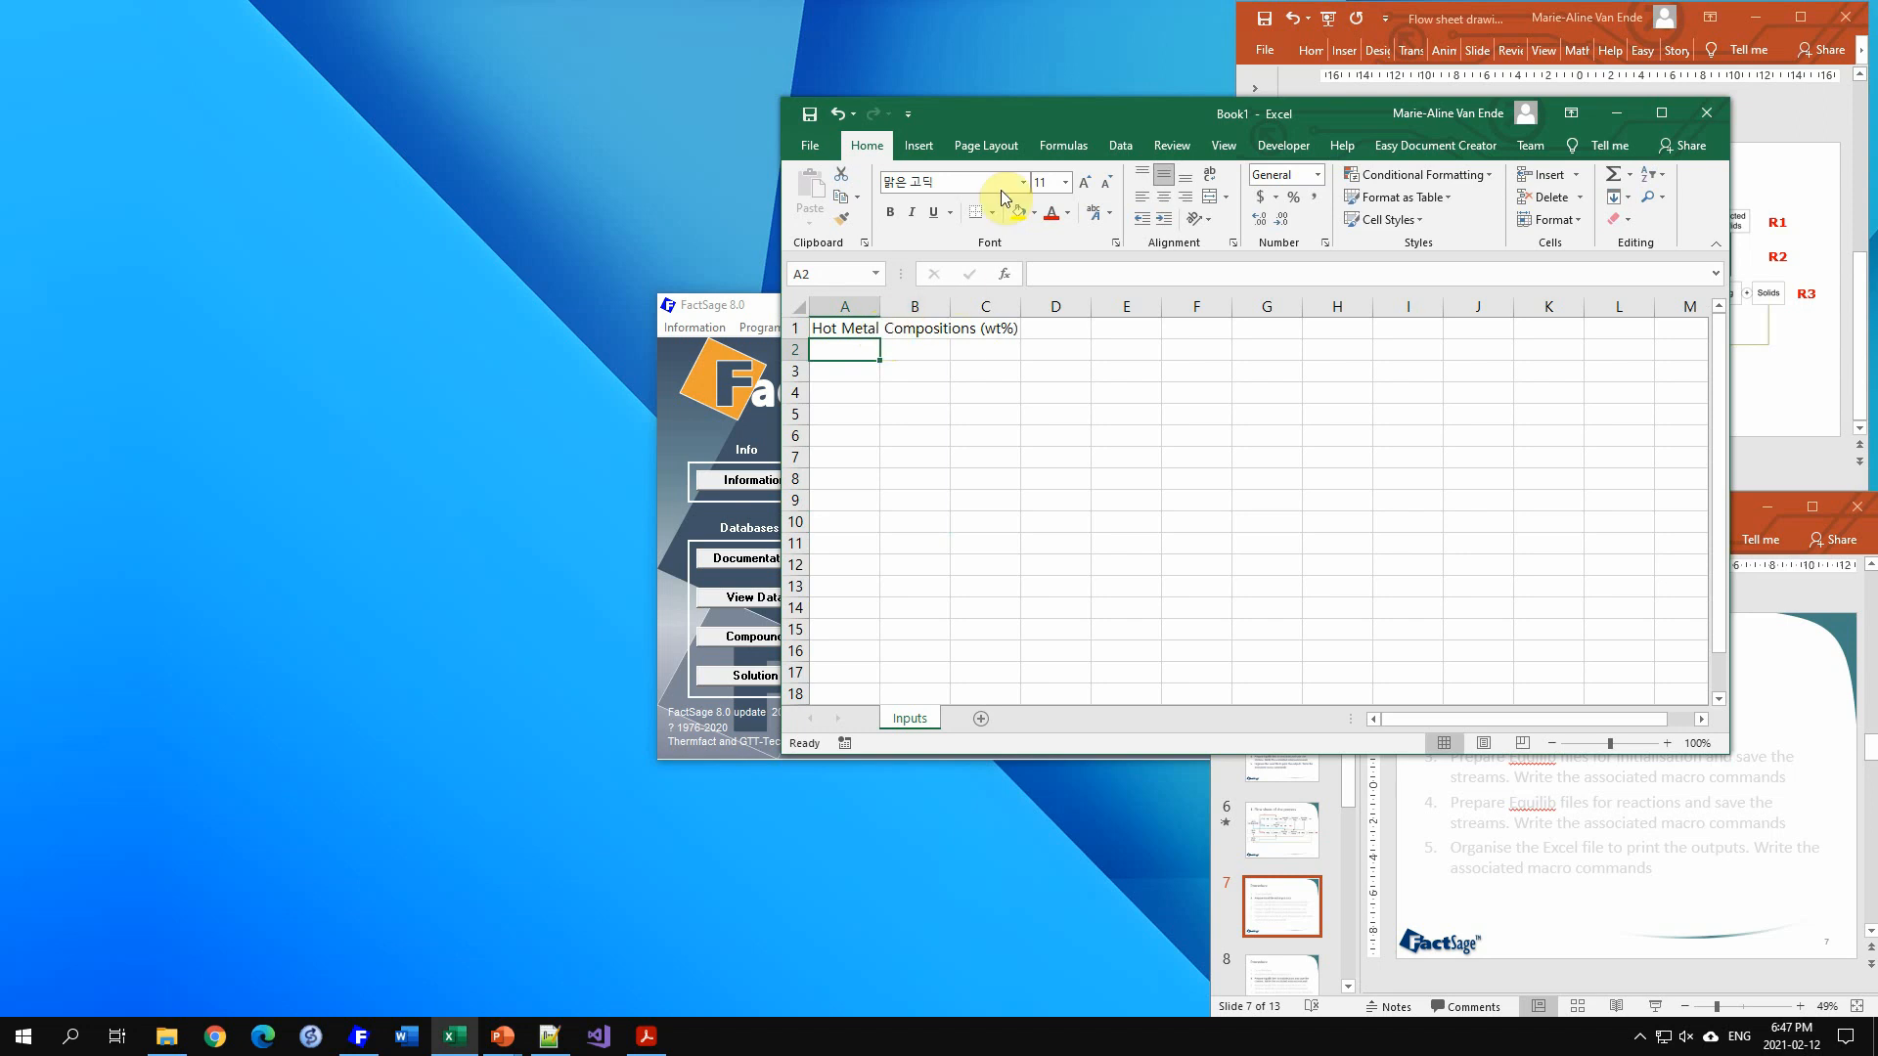
# Step: Arrange the workbook window and bring up the Desulfurization of Hot Metal slide in the presentation for reference
pyautogui.moveTo(1070, 116); pyautogui.dragTo(586, 84)
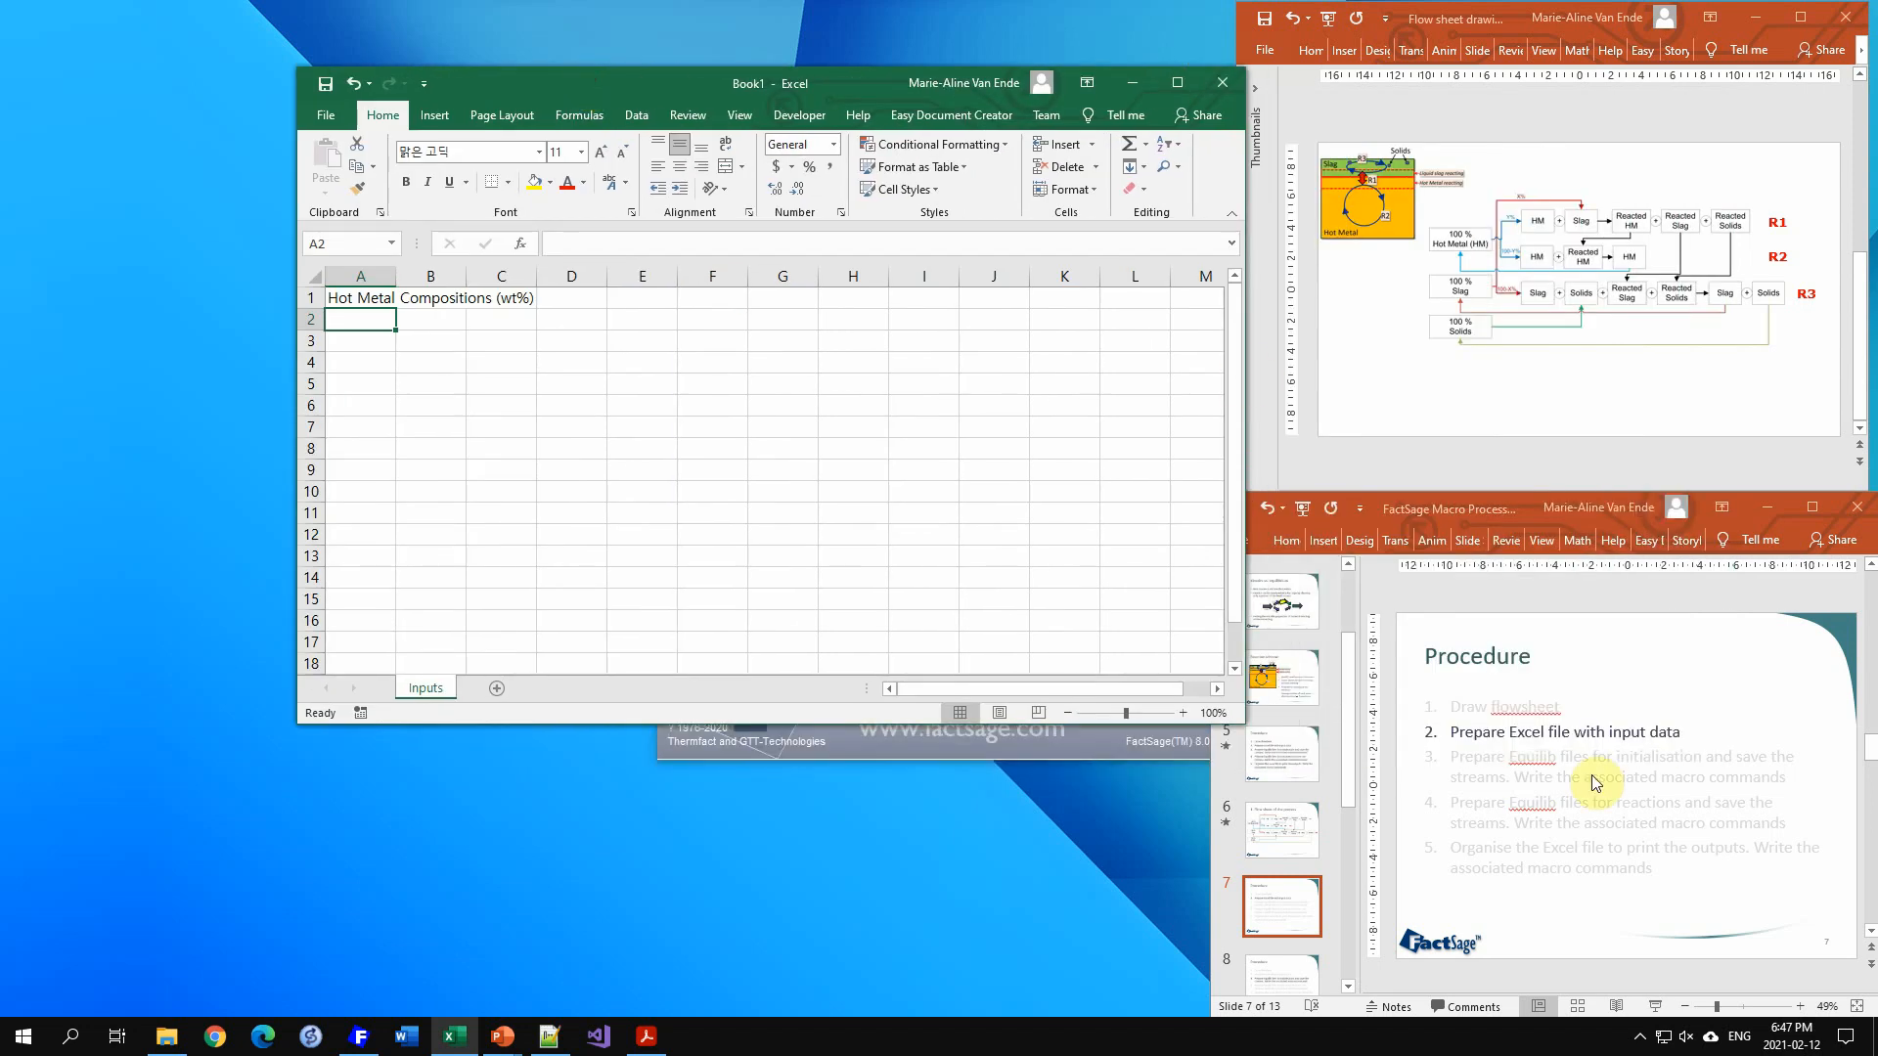
pyautogui.click(1301, 683)
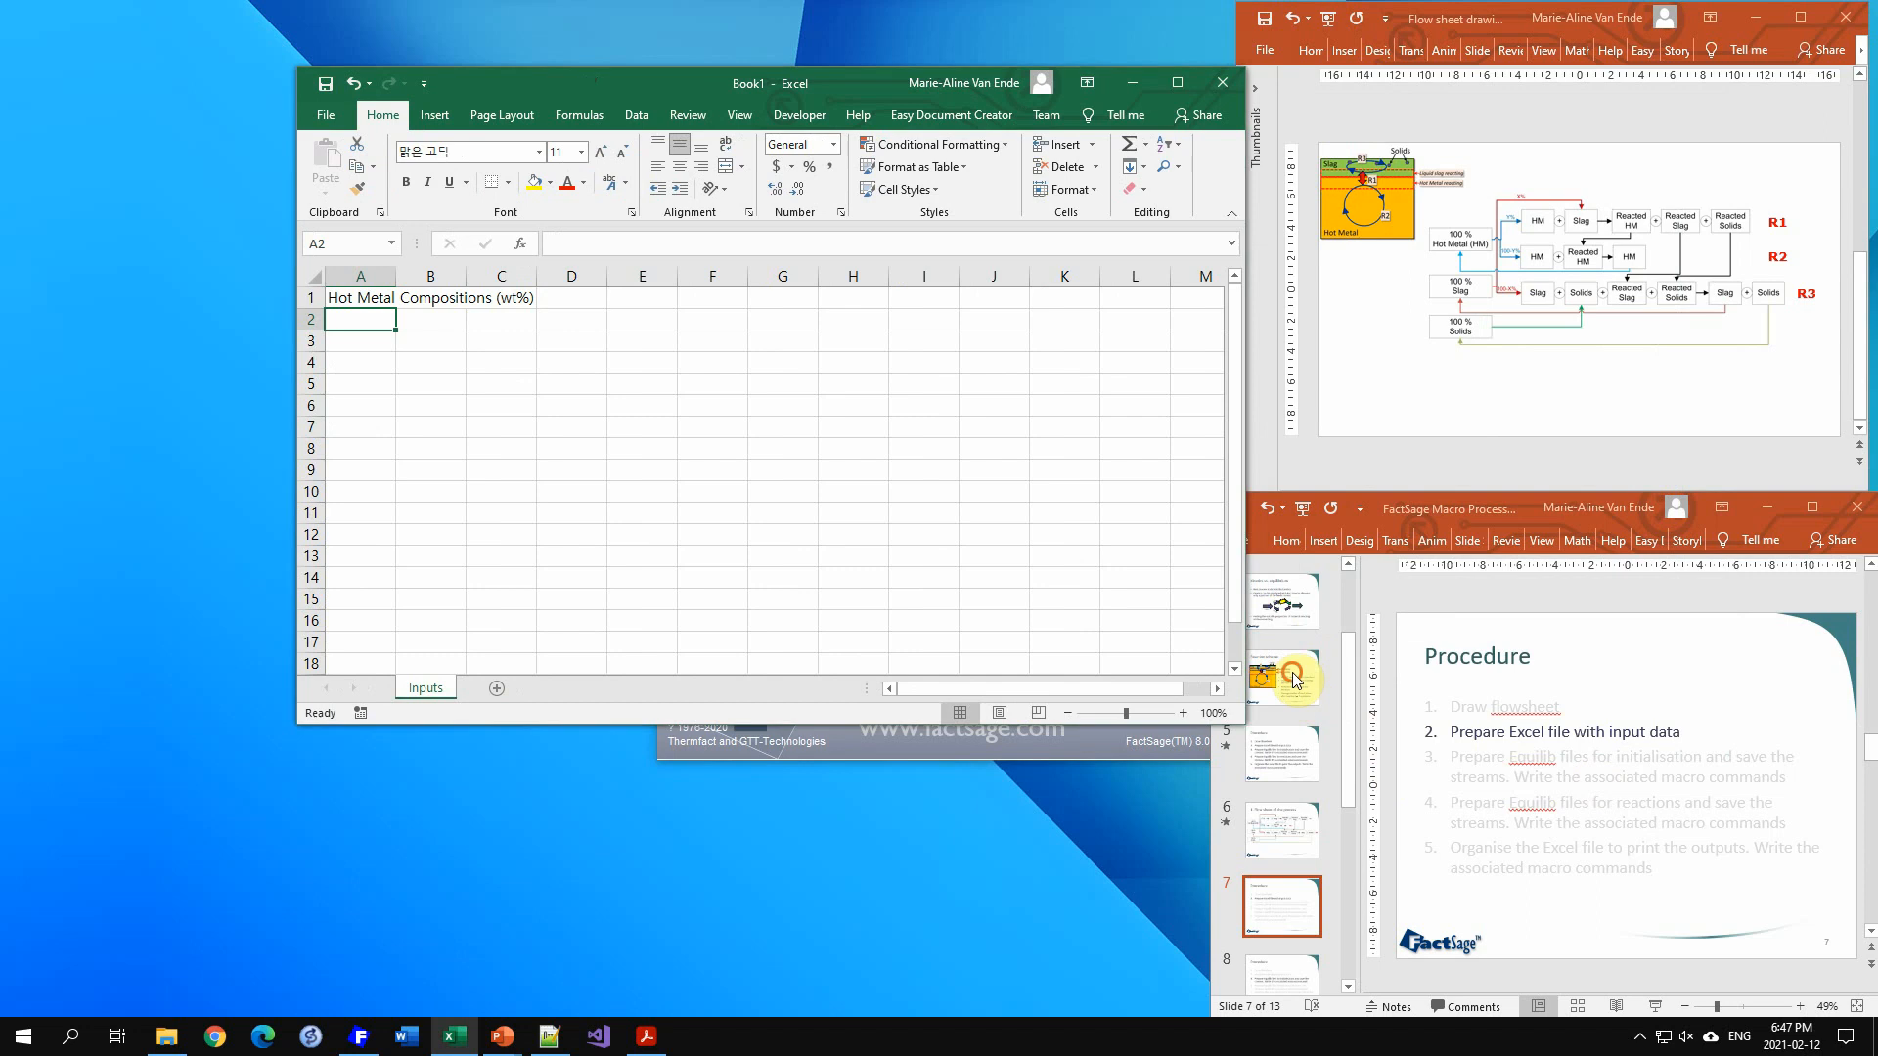
pyautogui.moveTo(1346, 691); pyautogui.dragTo(1348, 624)
pyautogui.click(1311, 677)
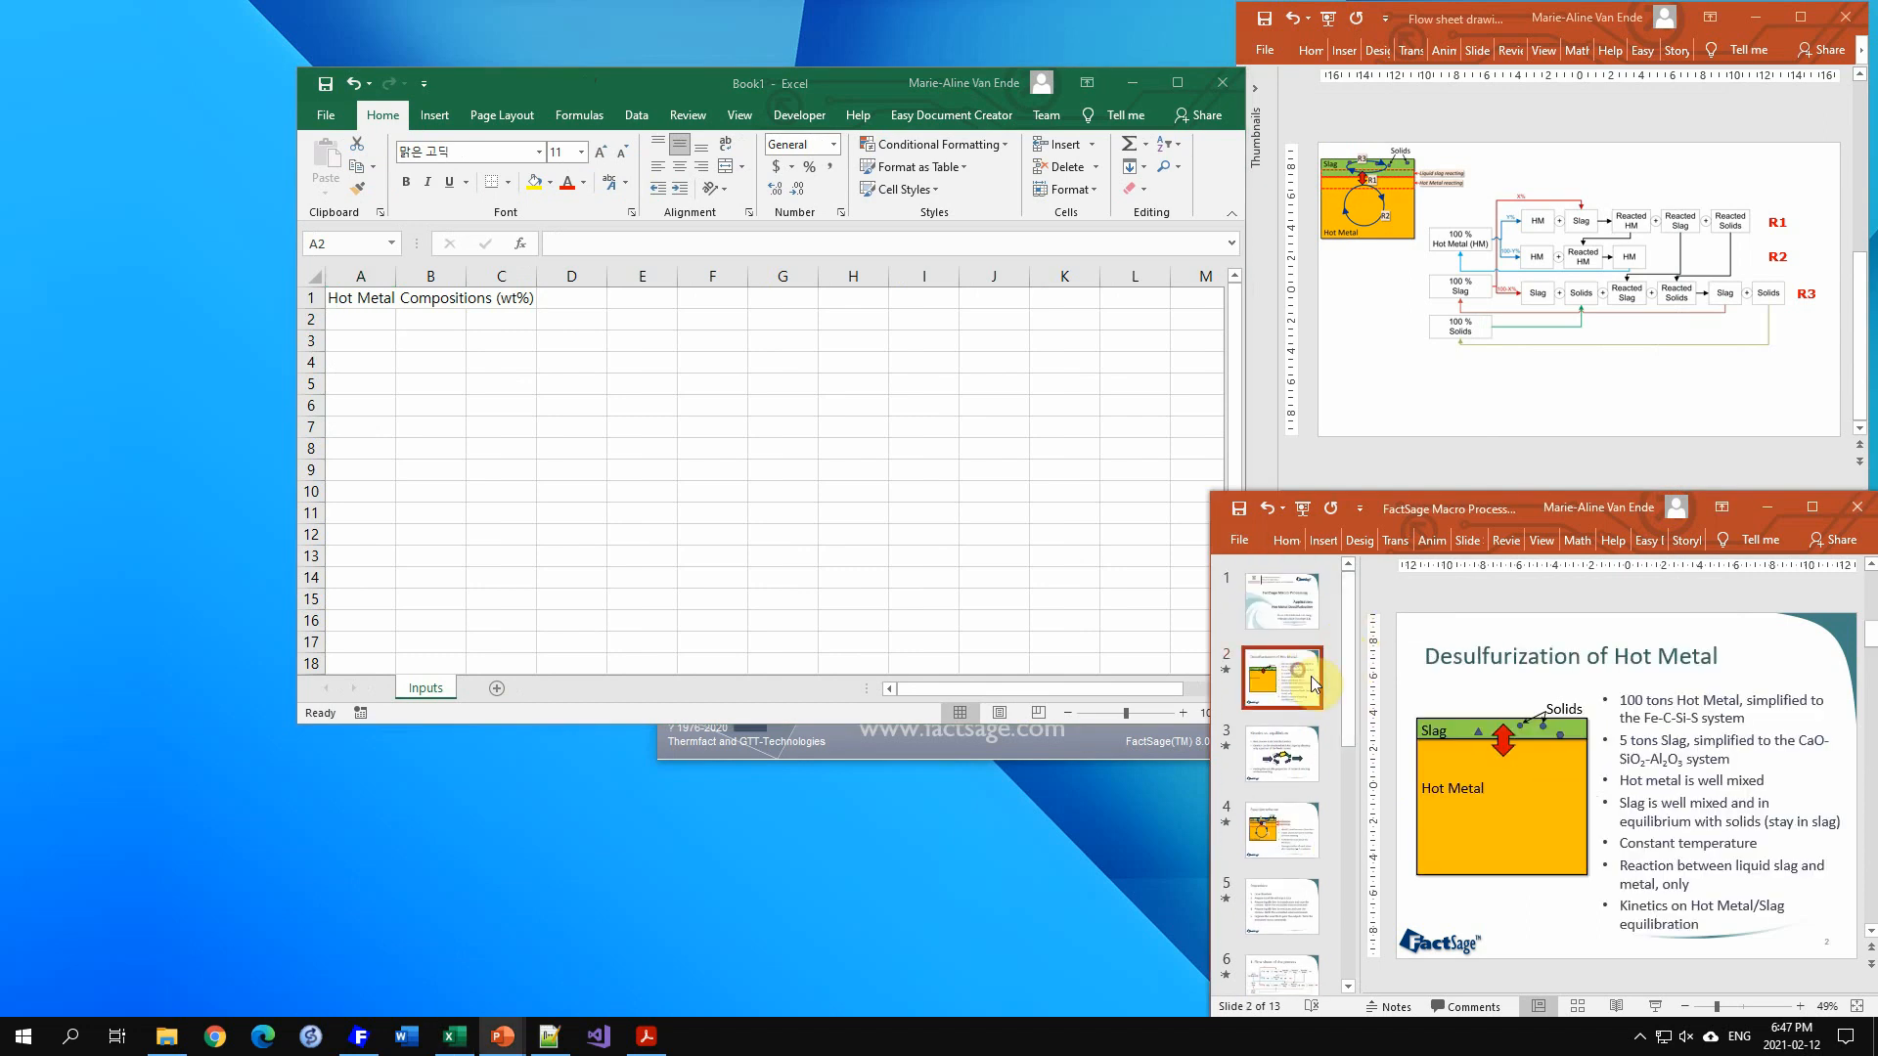
# Step: Enter the element headers Fe, C, Si and S across row 2 from A2 to D2
pyautogui.click(486, 338)
pyautogui.write('Fe')
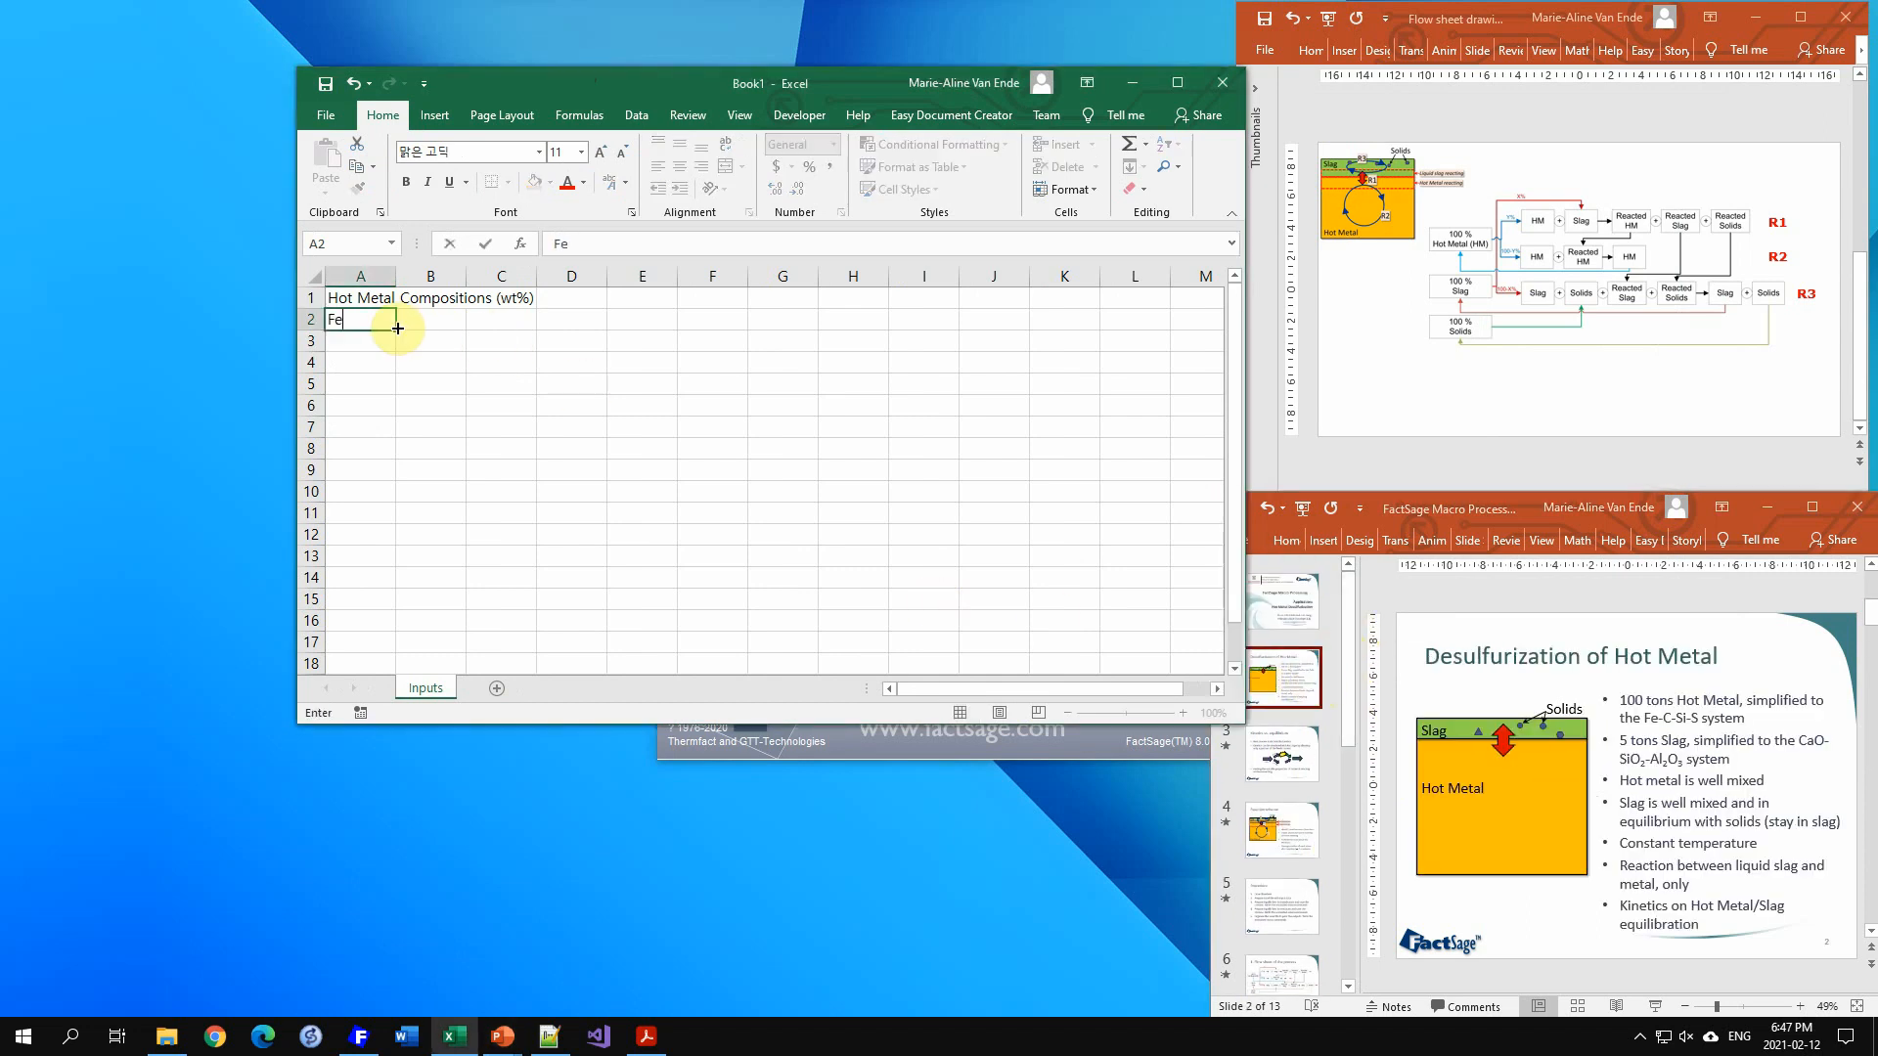
pyautogui.press('Tab')
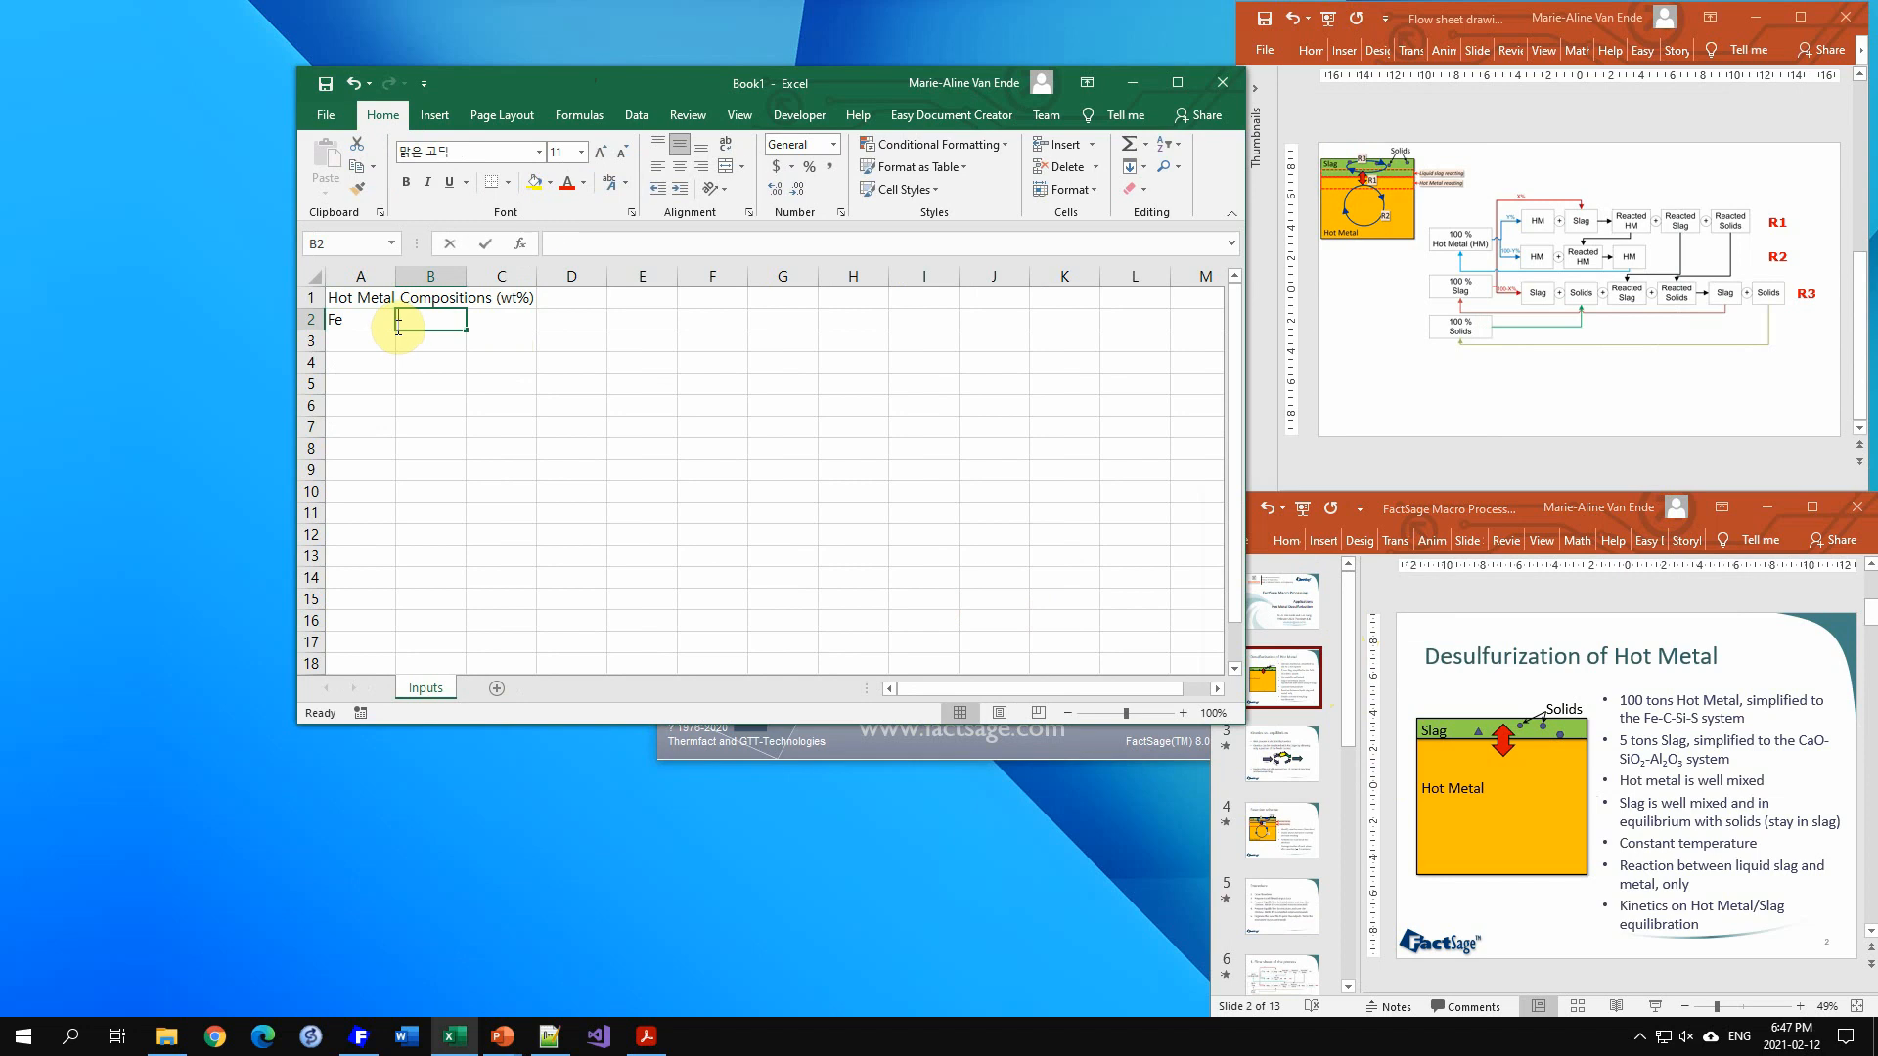
pyautogui.write('C')
pyautogui.press('Tab')
pyautogui.write('S')
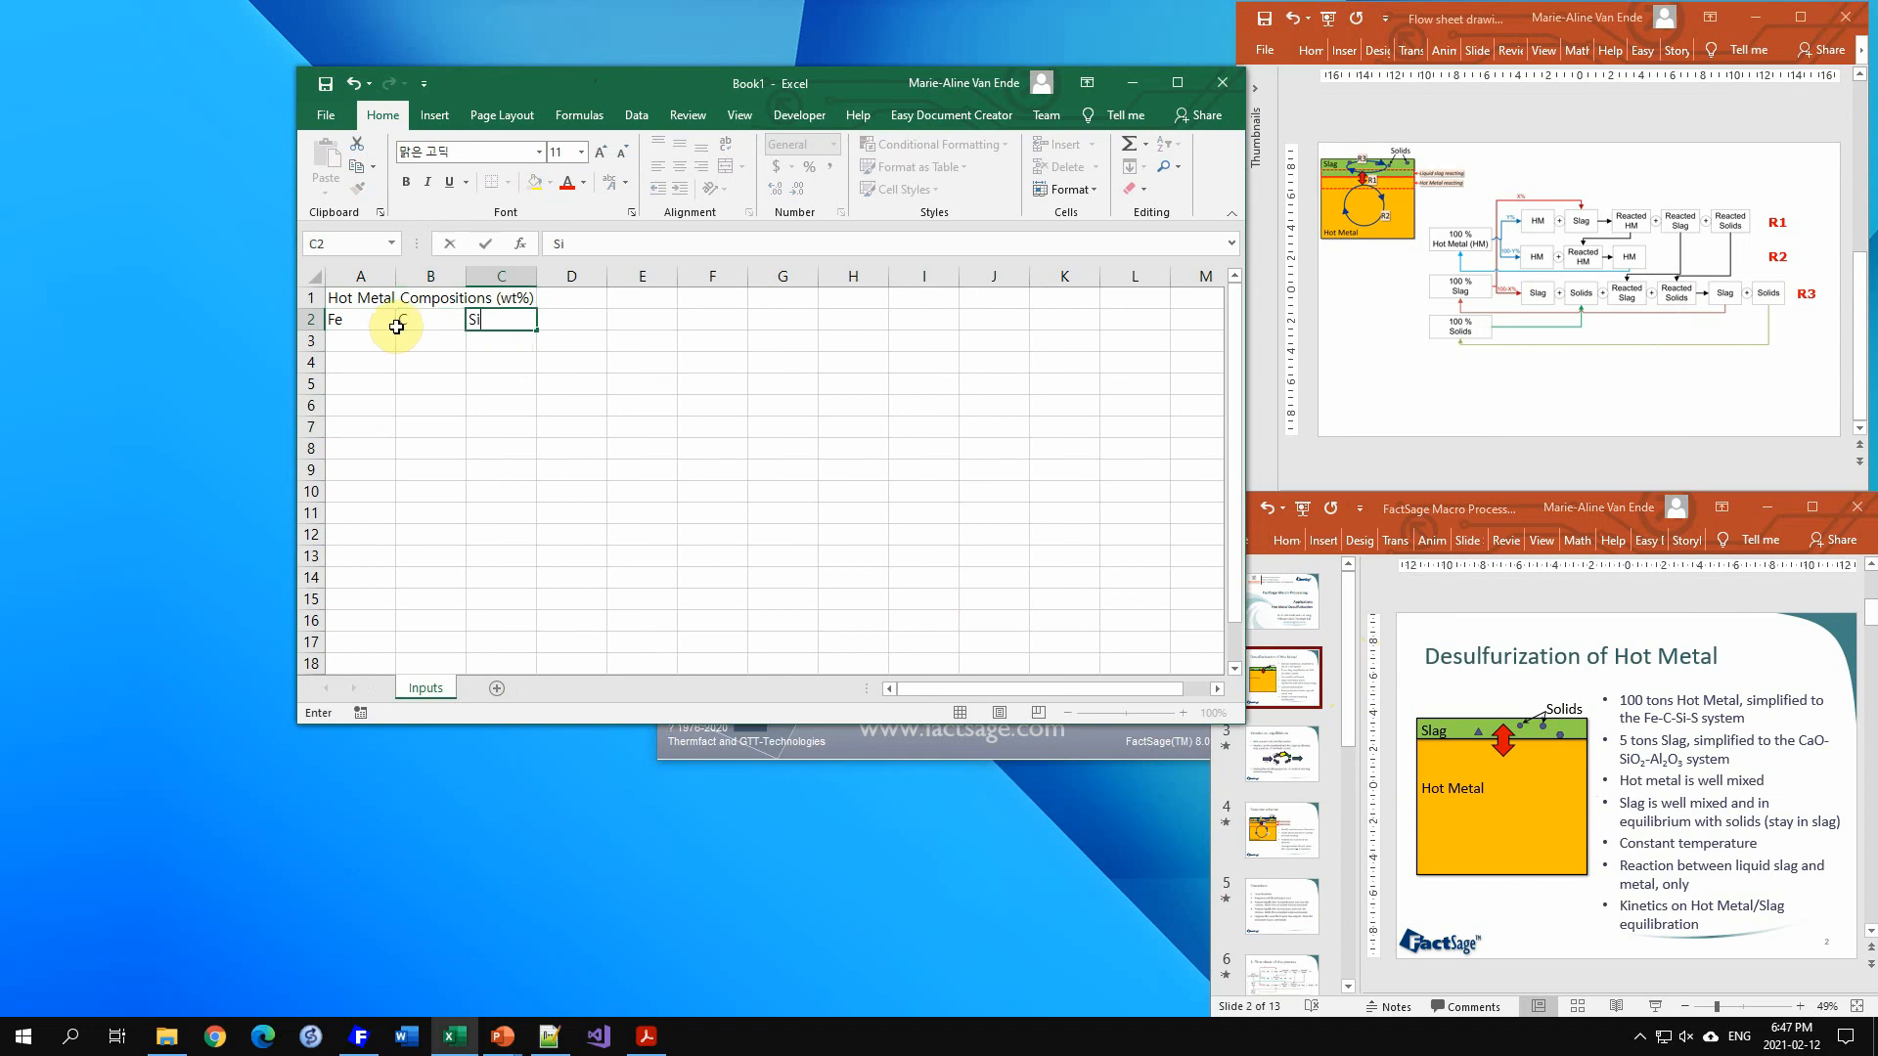
pyautogui.write('i')
pyautogui.press('Tab')
pyautogui.write('S')
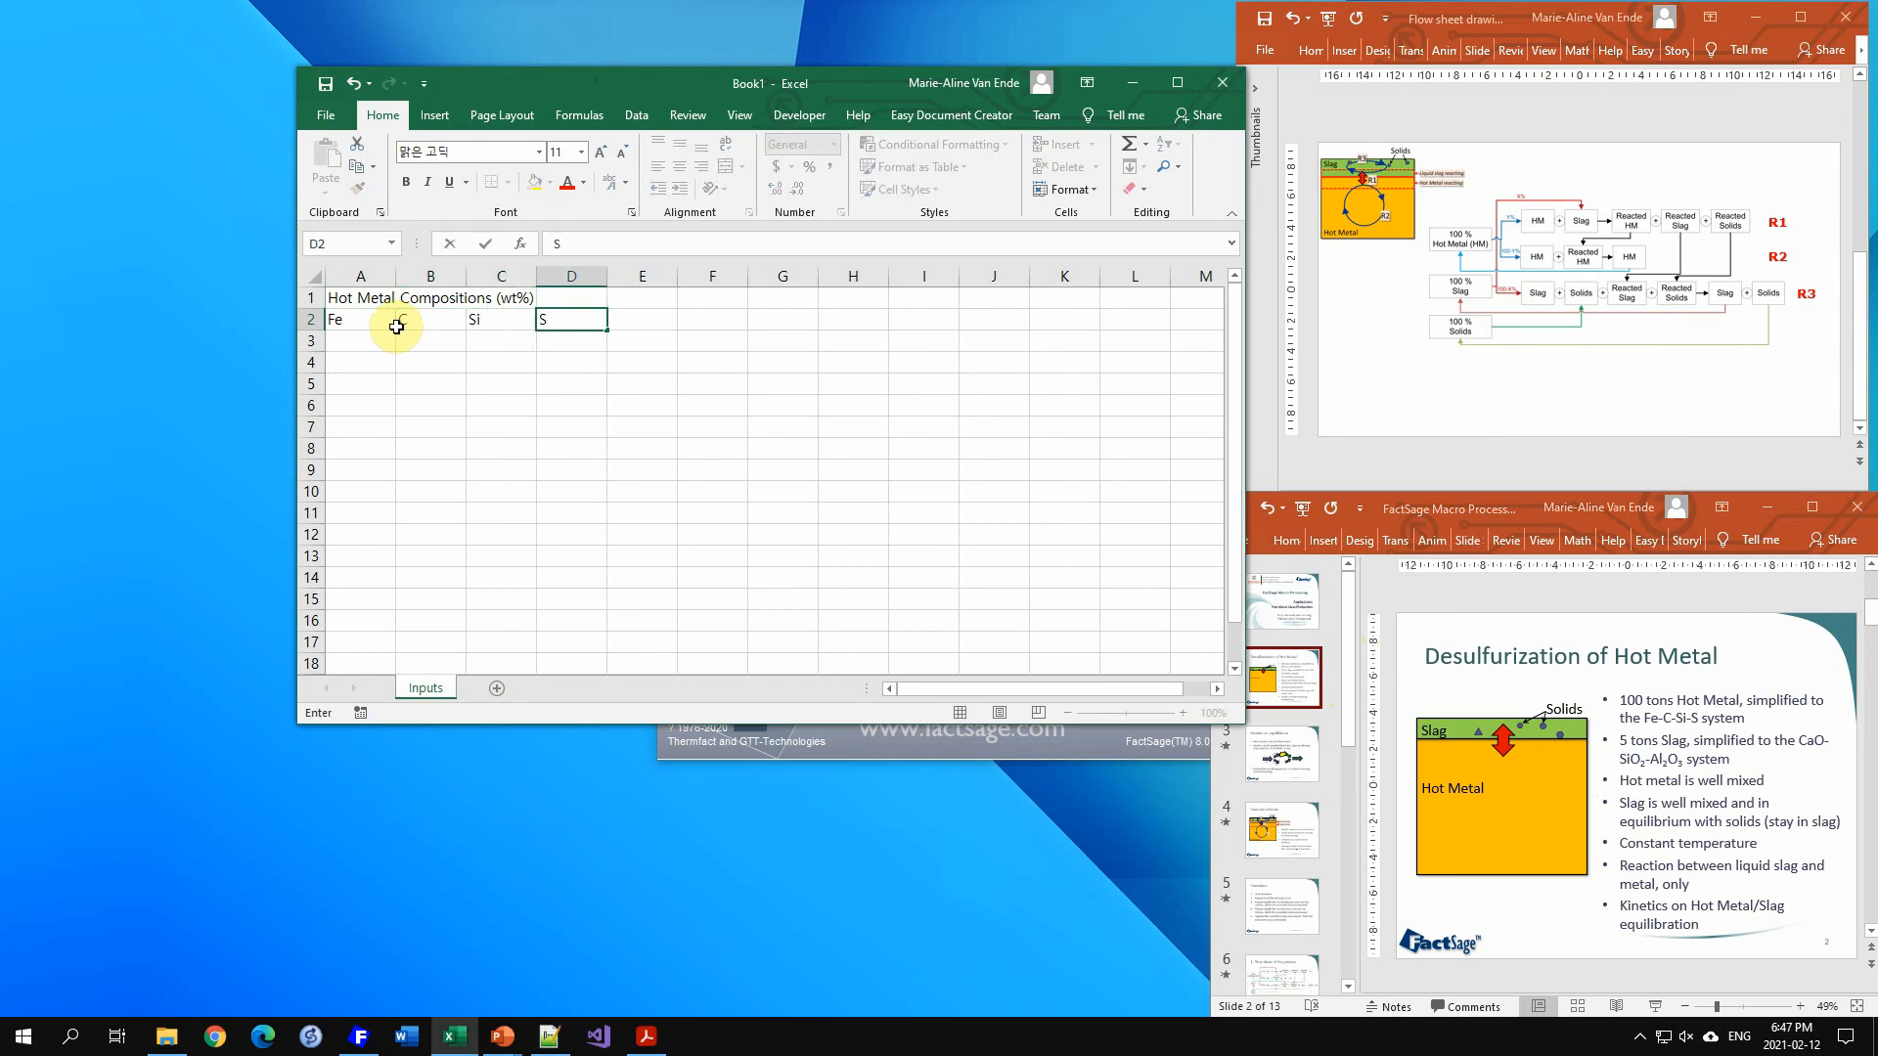
pyautogui.press('Tab')
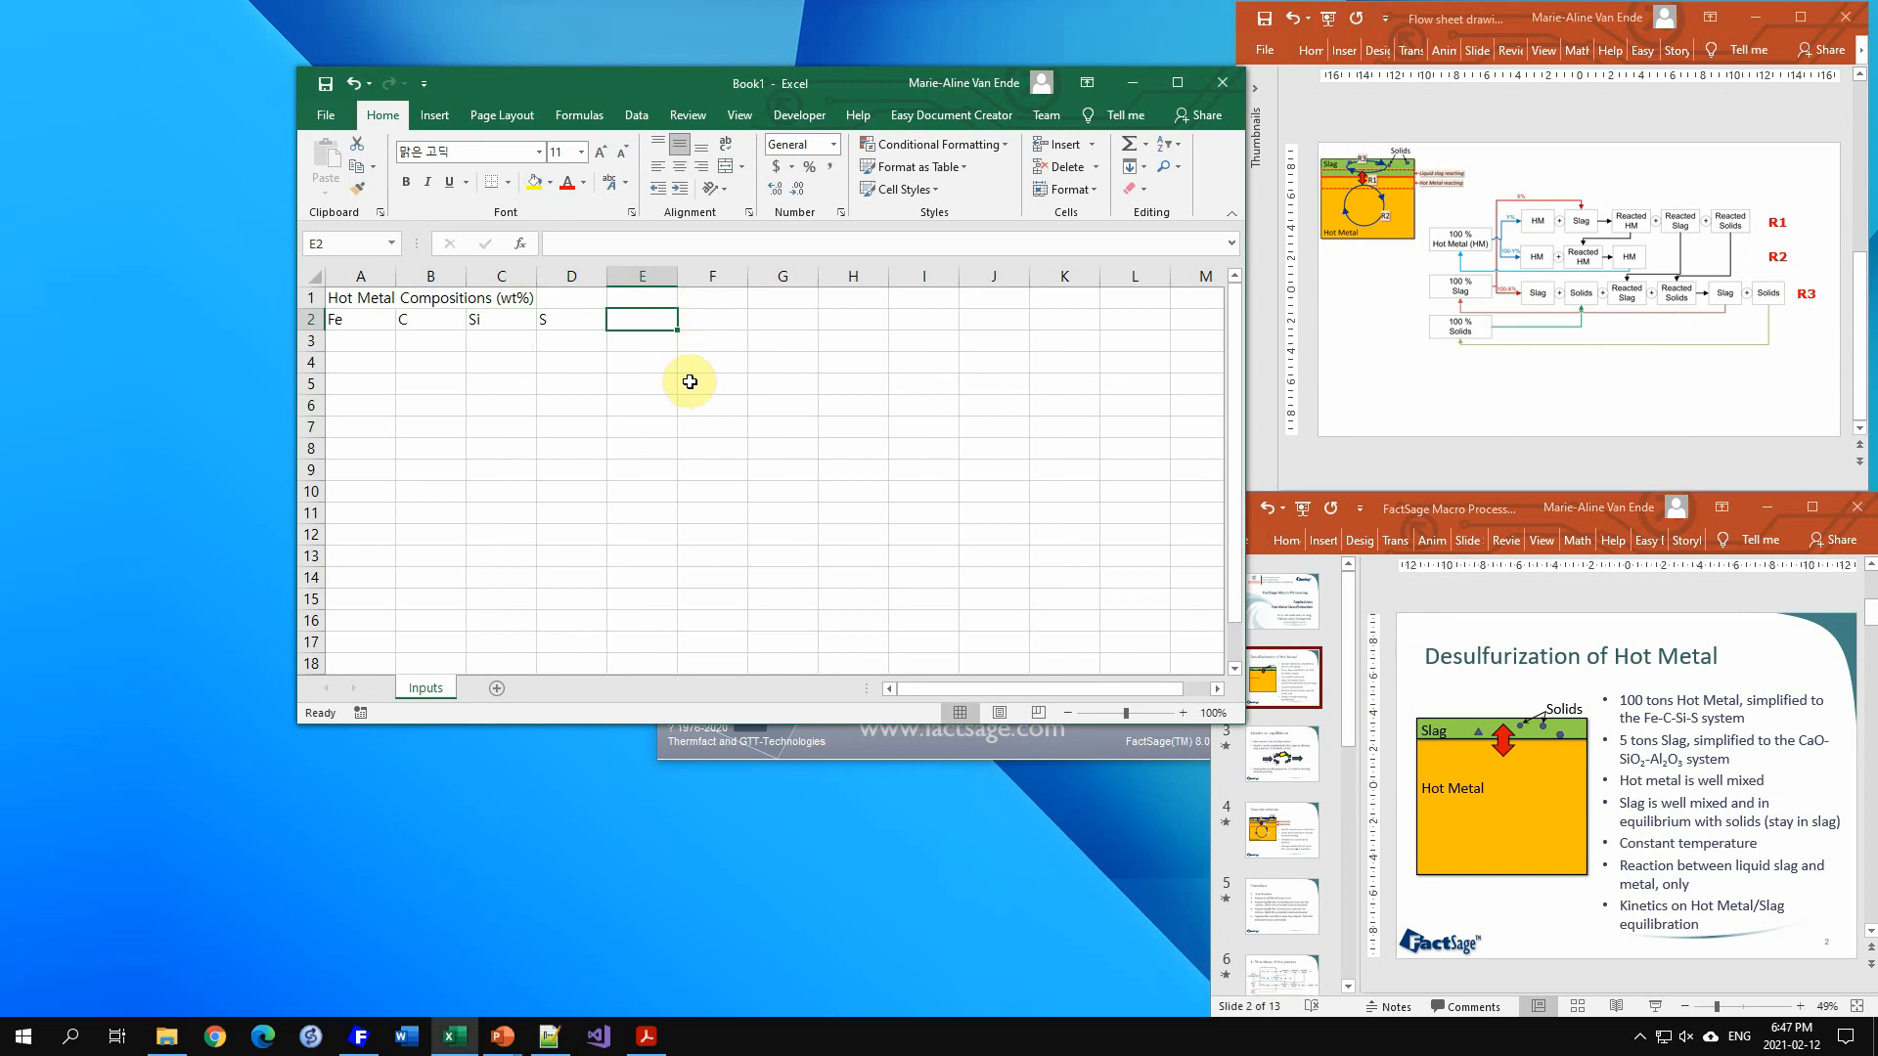
# Step: Enter the header Total amounts (ton) in cell E2
pyautogui.write('To')
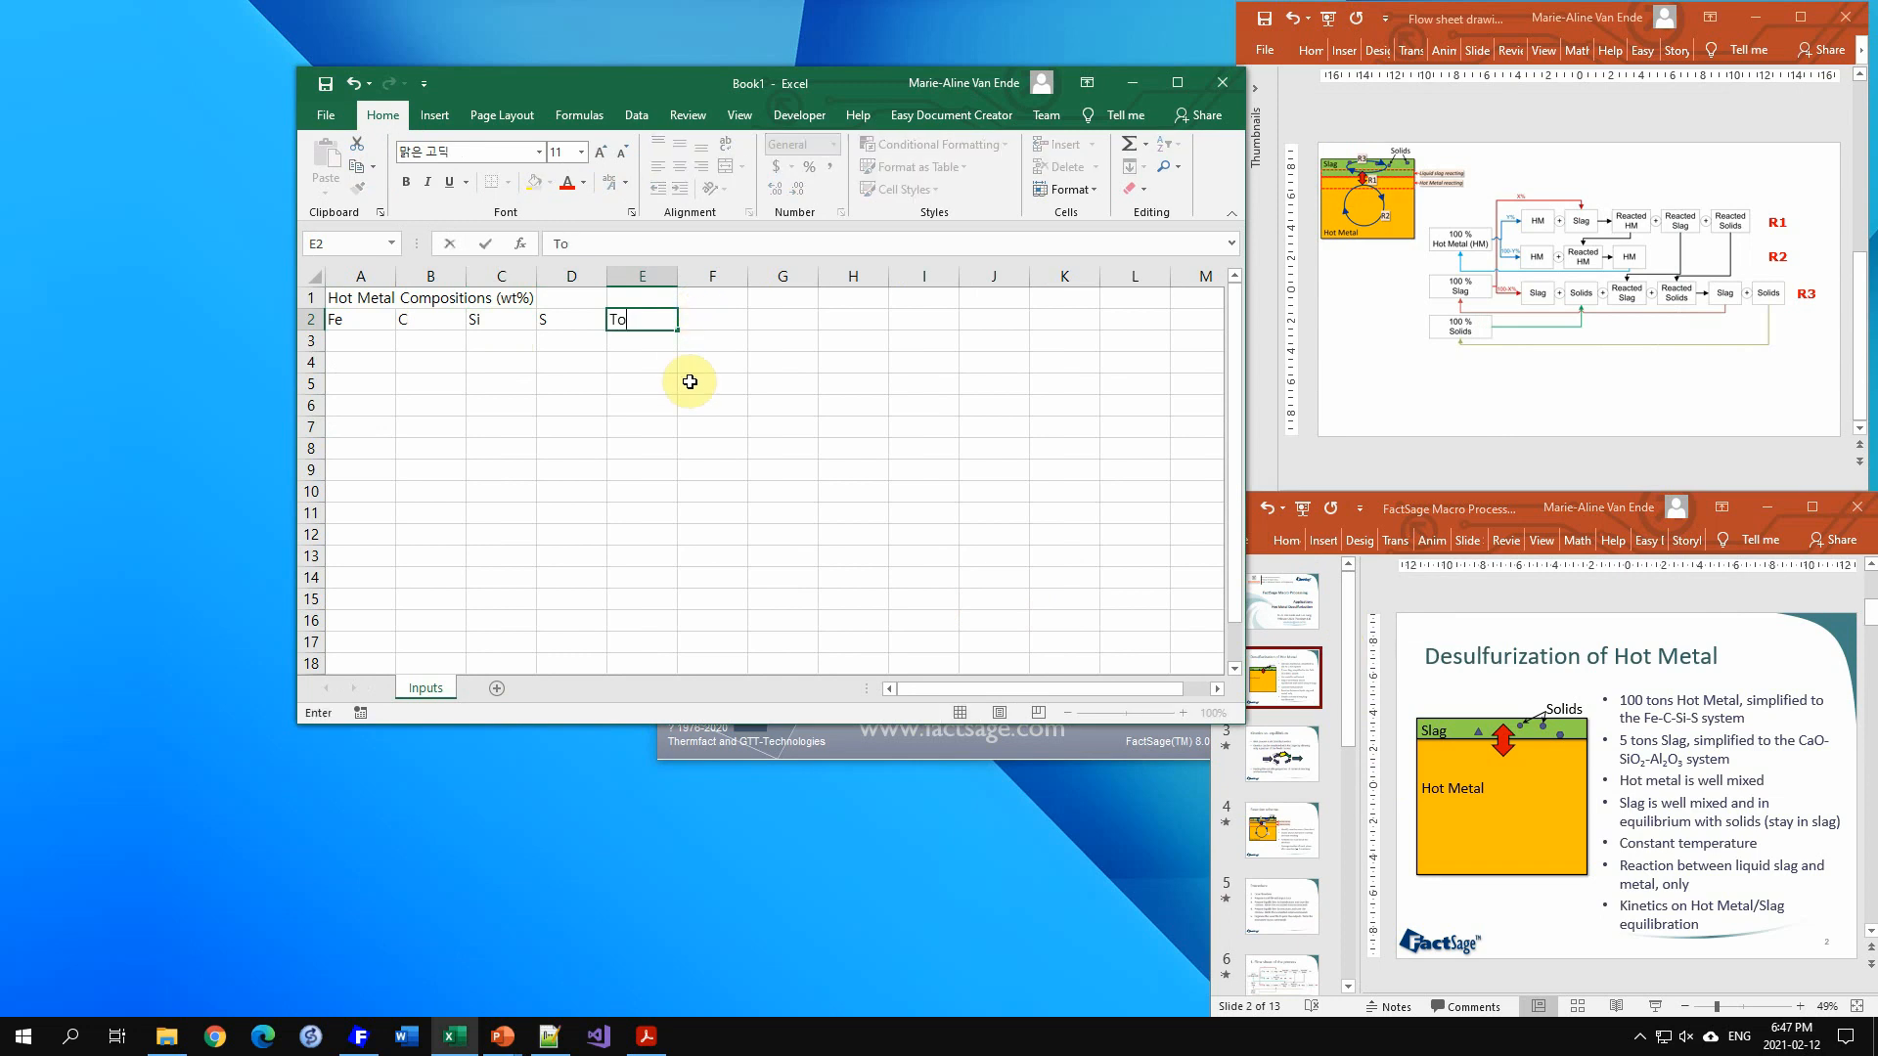
pyautogui.write('tal amoi')
pyautogui.press('BackSpace')
pyautogui.press('BackSpace')
pyautogui.write('unts (ton')
pyautogui.press('Return')
# Step: Enter the hot metal compositions 4, 0.4 and 0.03 for C, Si and S in B3 to D3
pyautogui.press('Left')
pyautogui.press('Left')
pyautogui.press('Left')
pyautogui.press('Left')
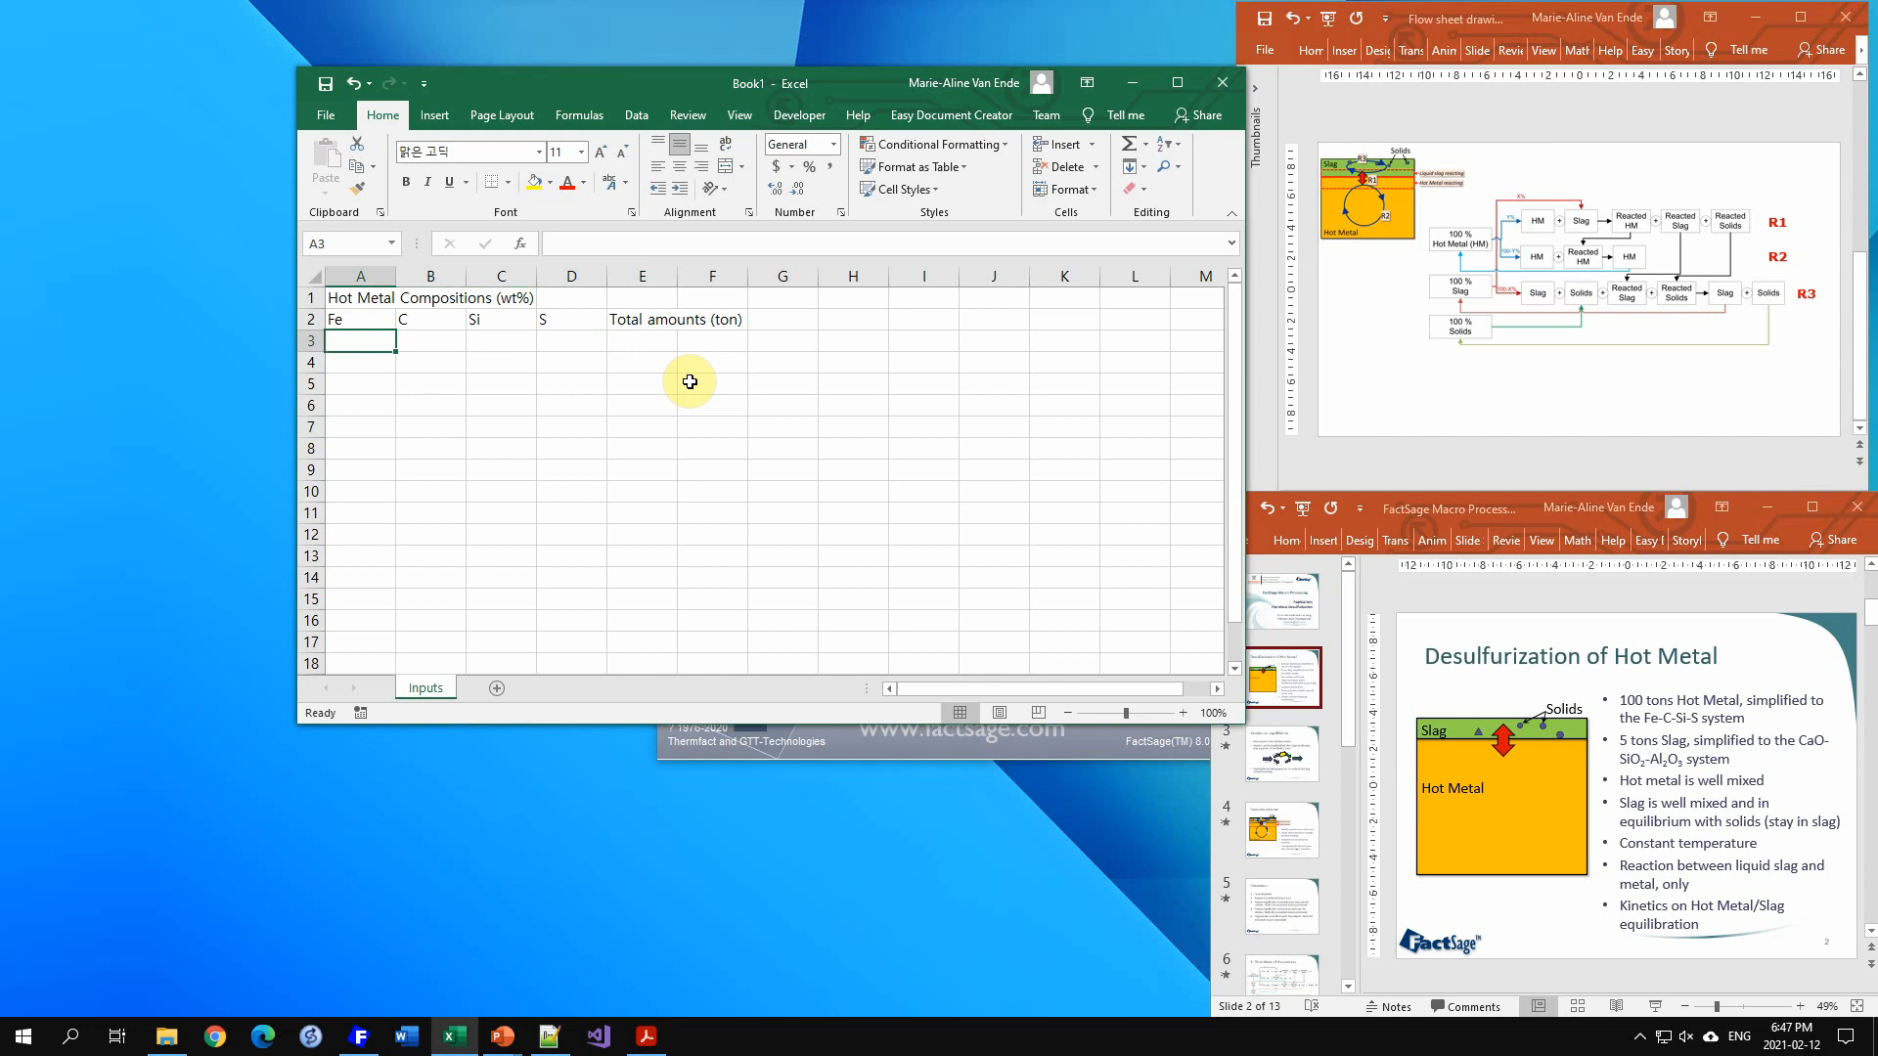
pyautogui.press('Right')
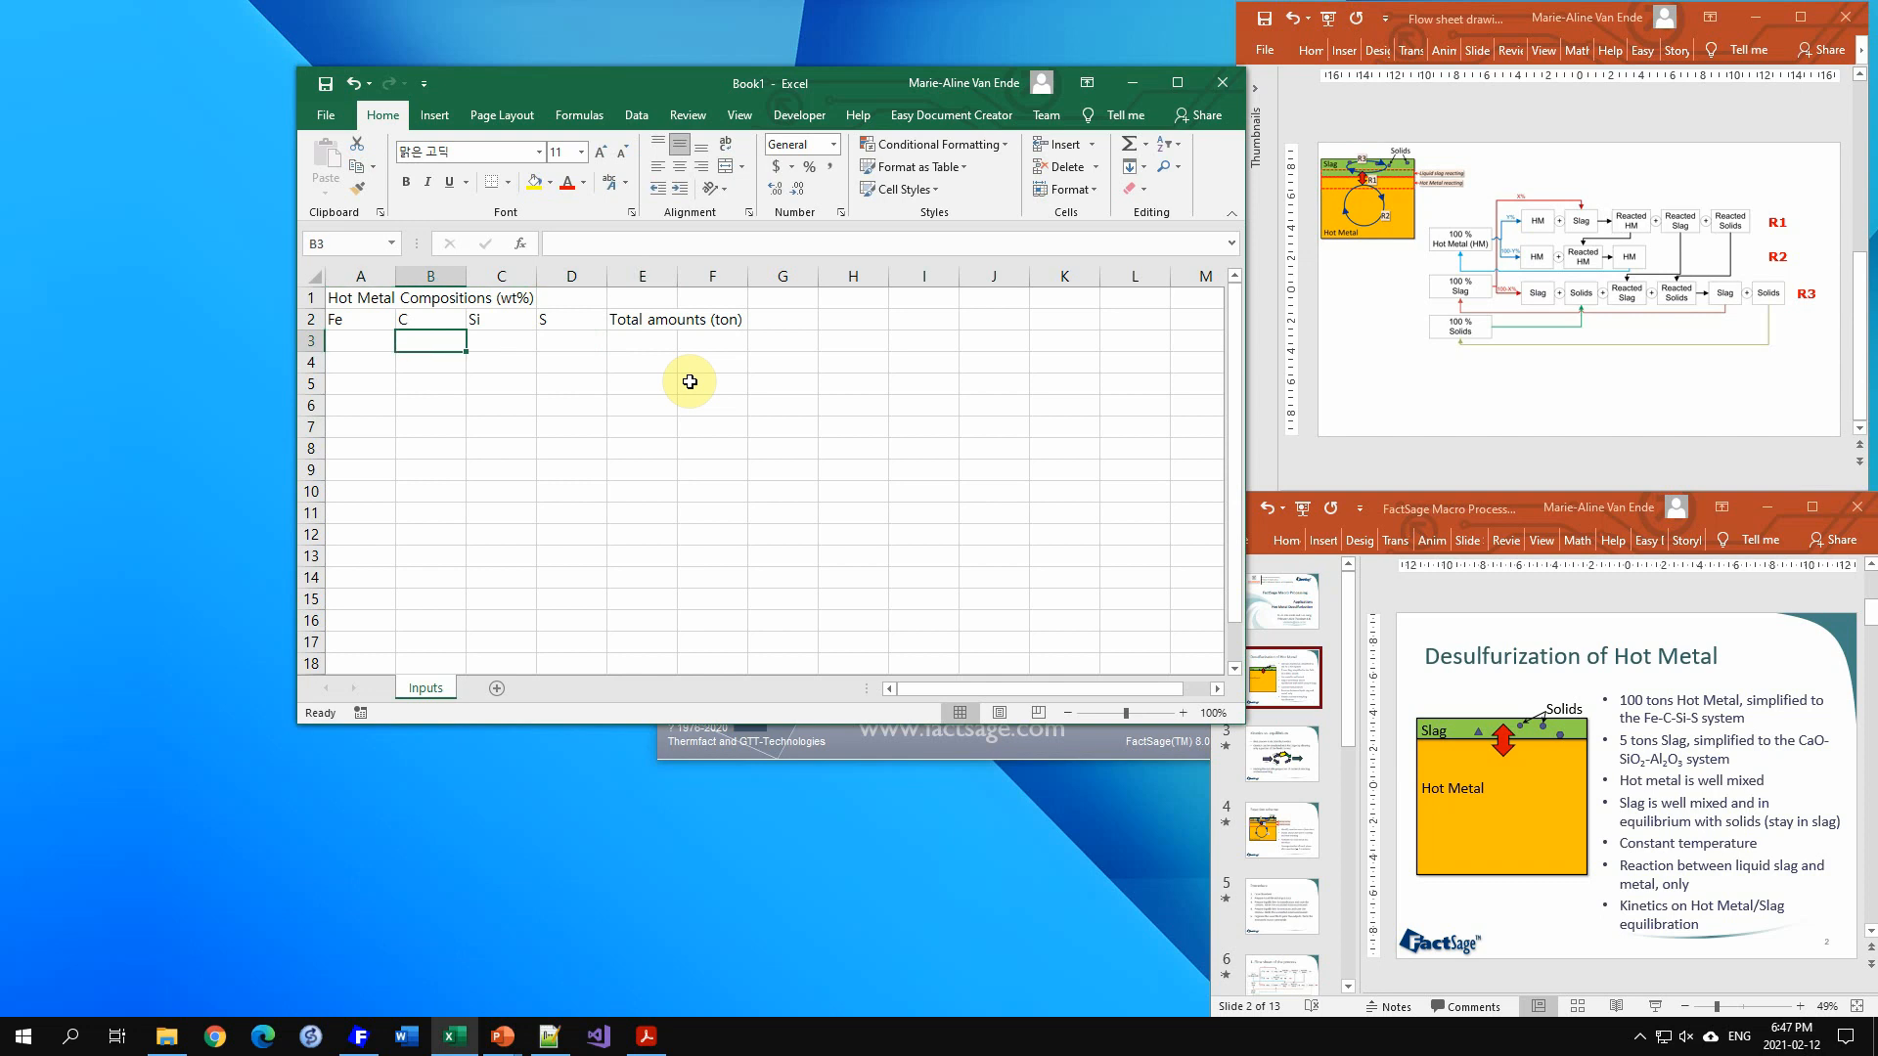
pyautogui.write('4')
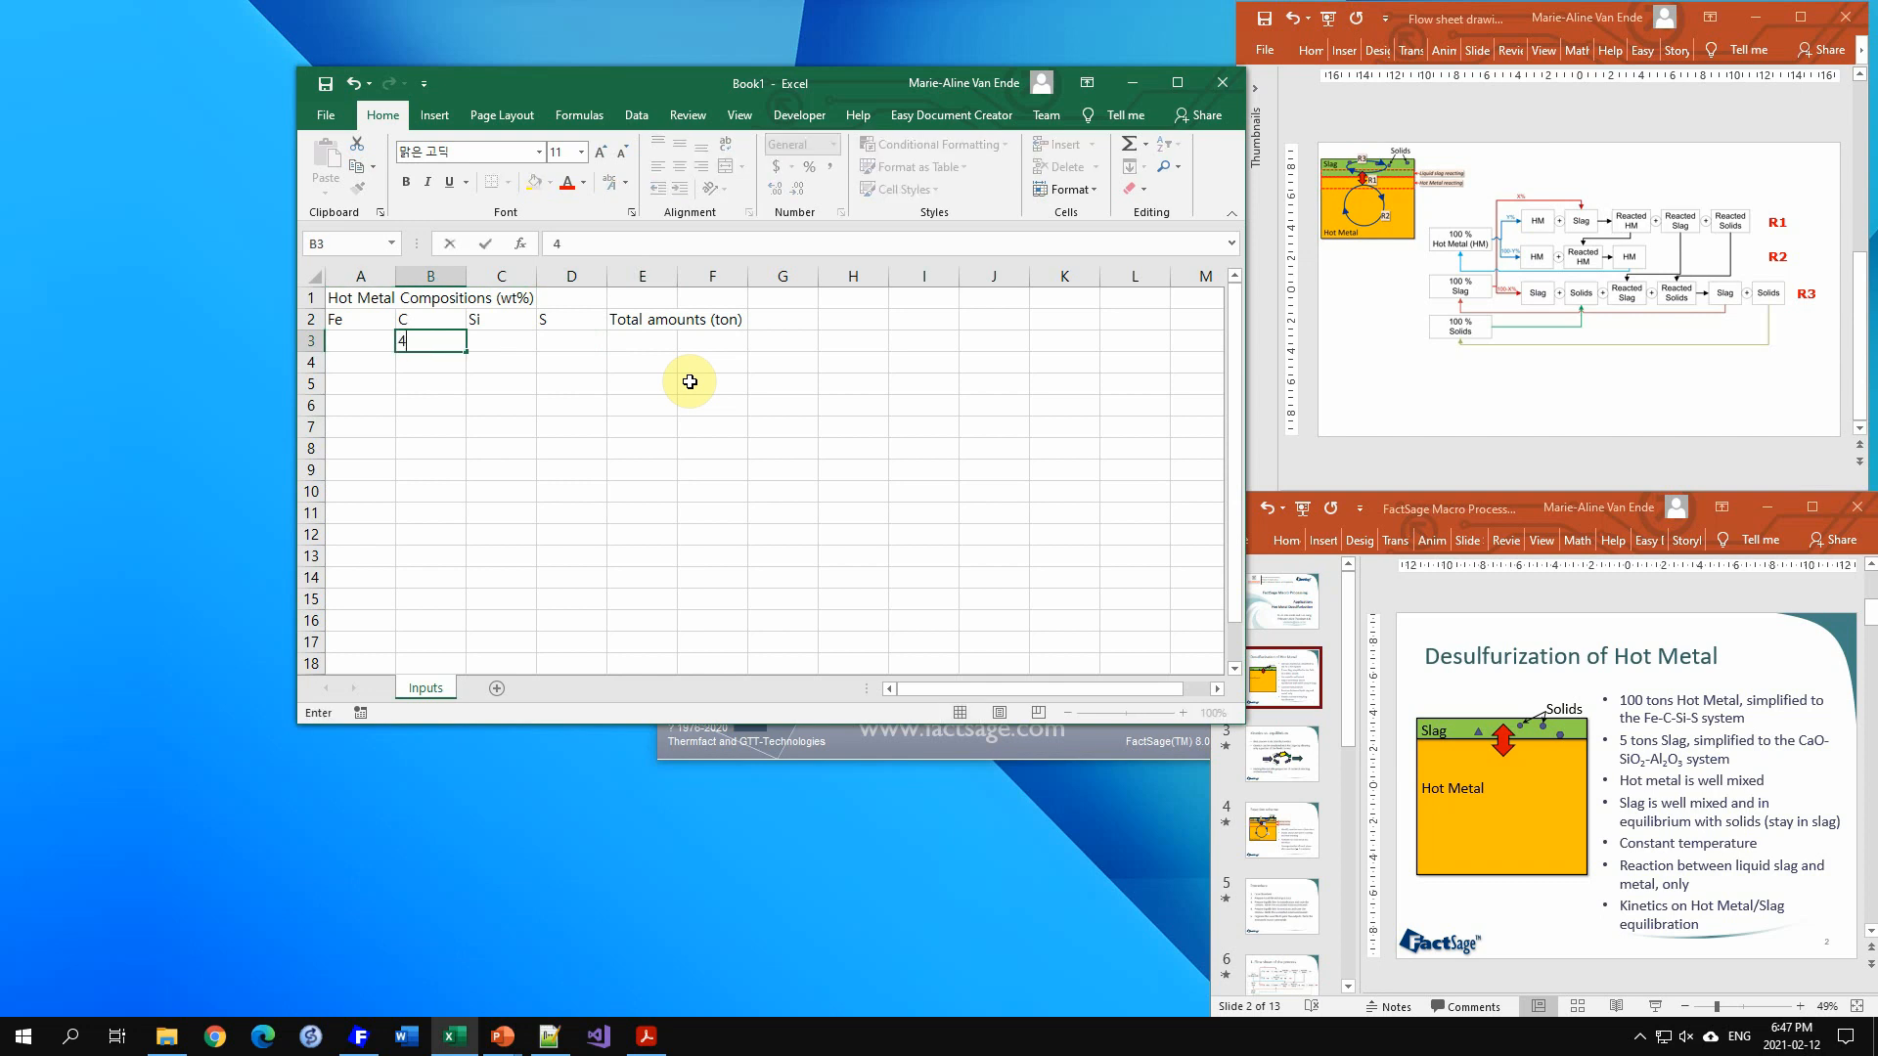
pyautogui.press('Tab')
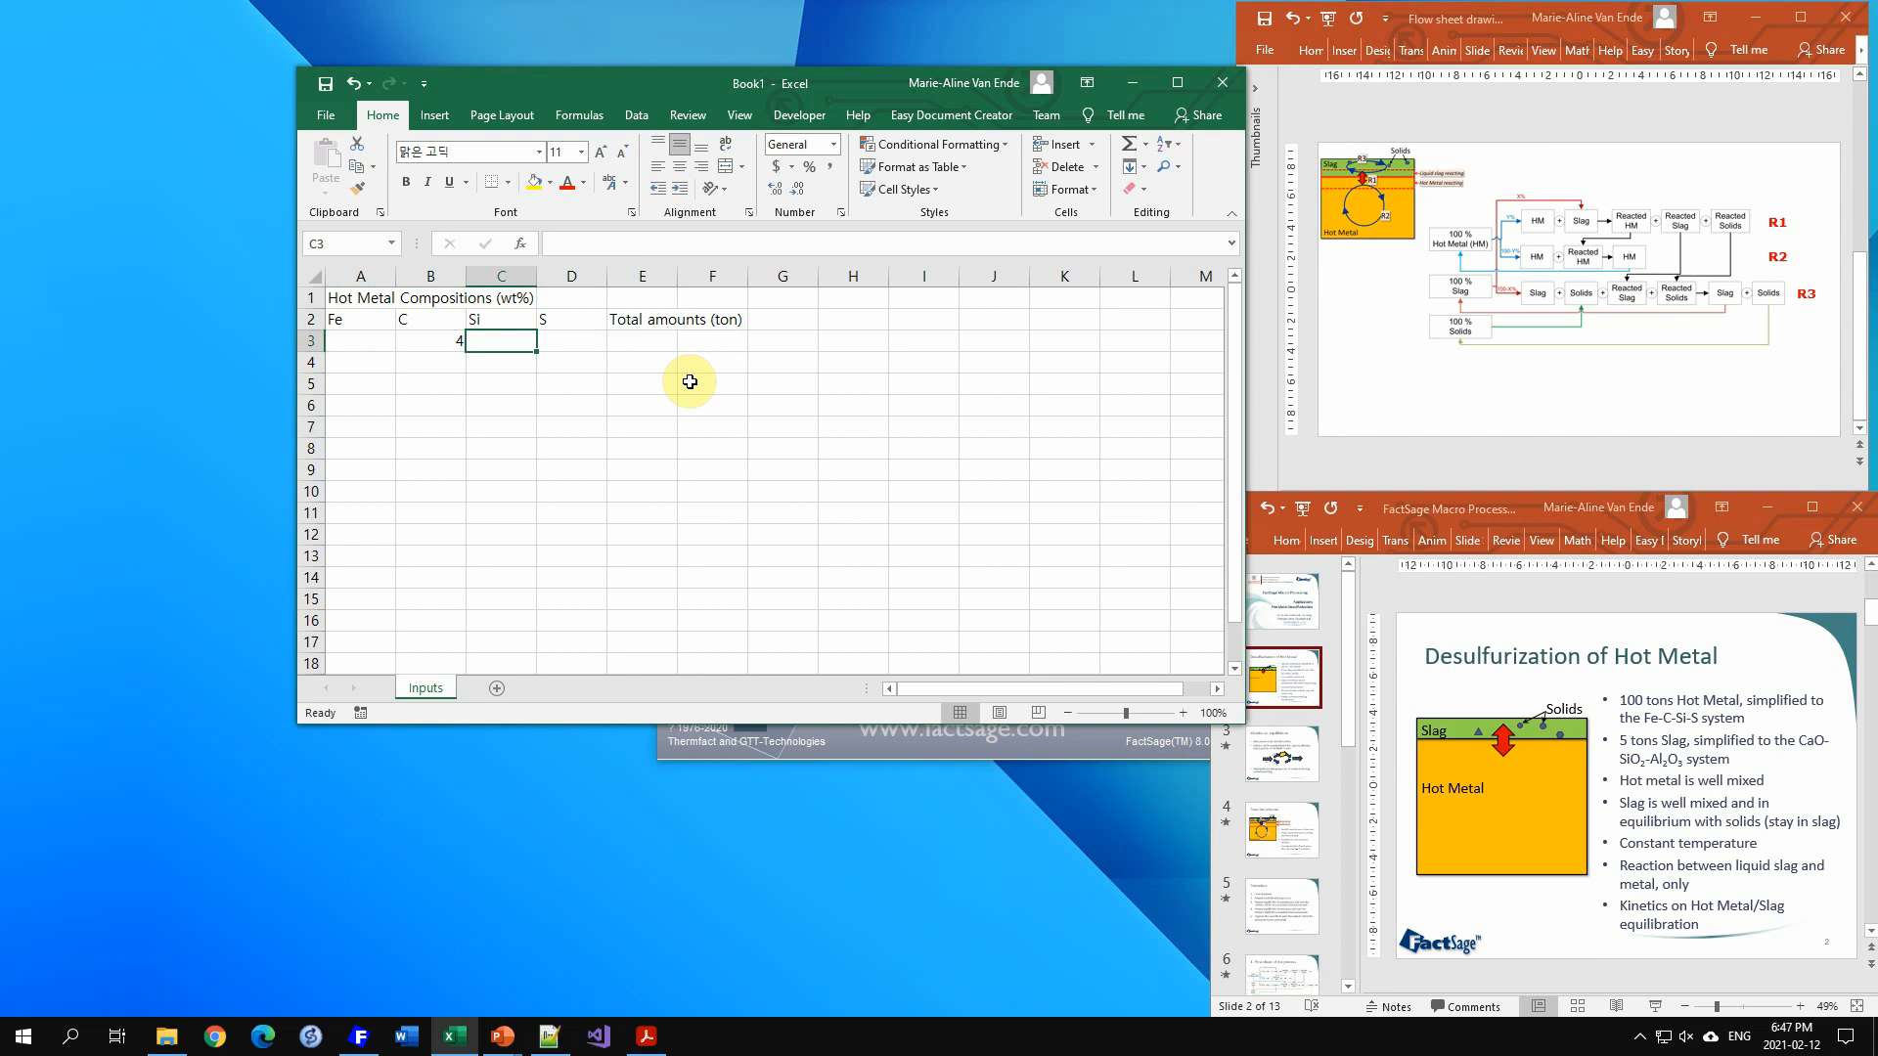
pyautogui.write('0.4')
pyautogui.press('Tab')
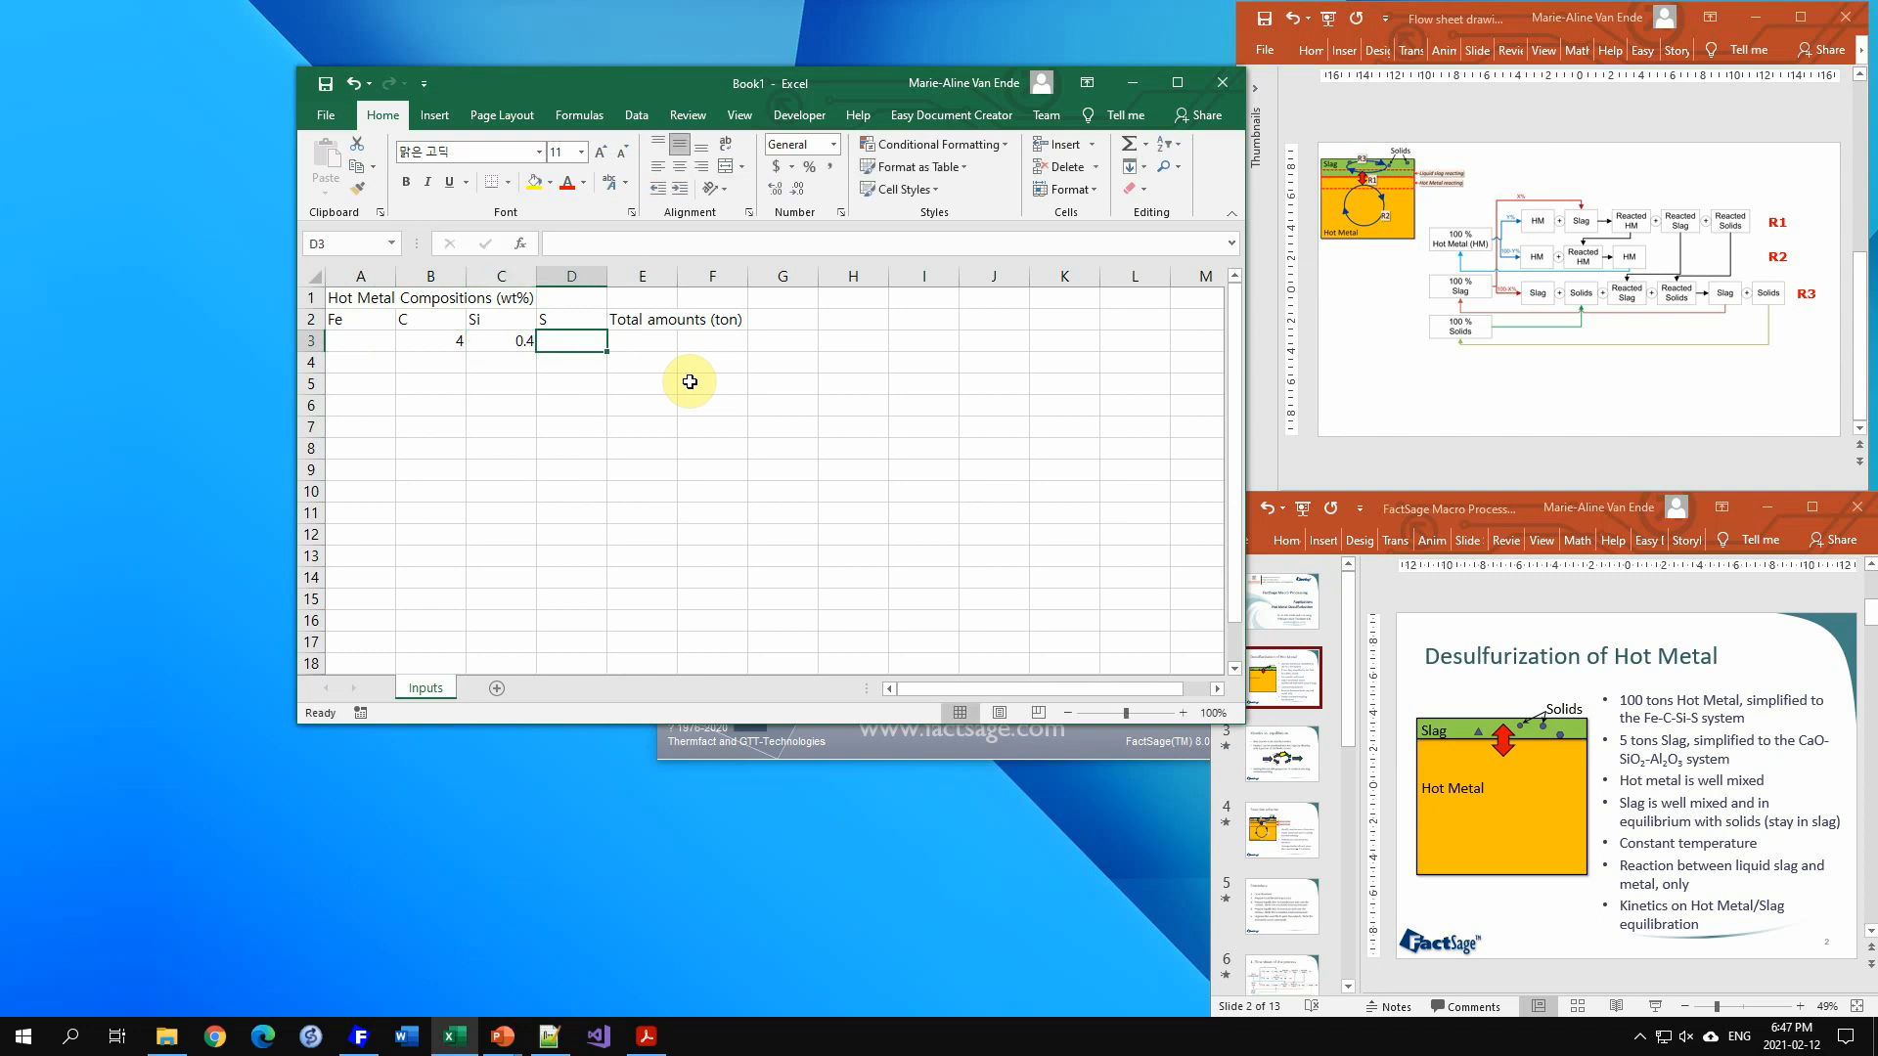
pyautogui.write('0.03')
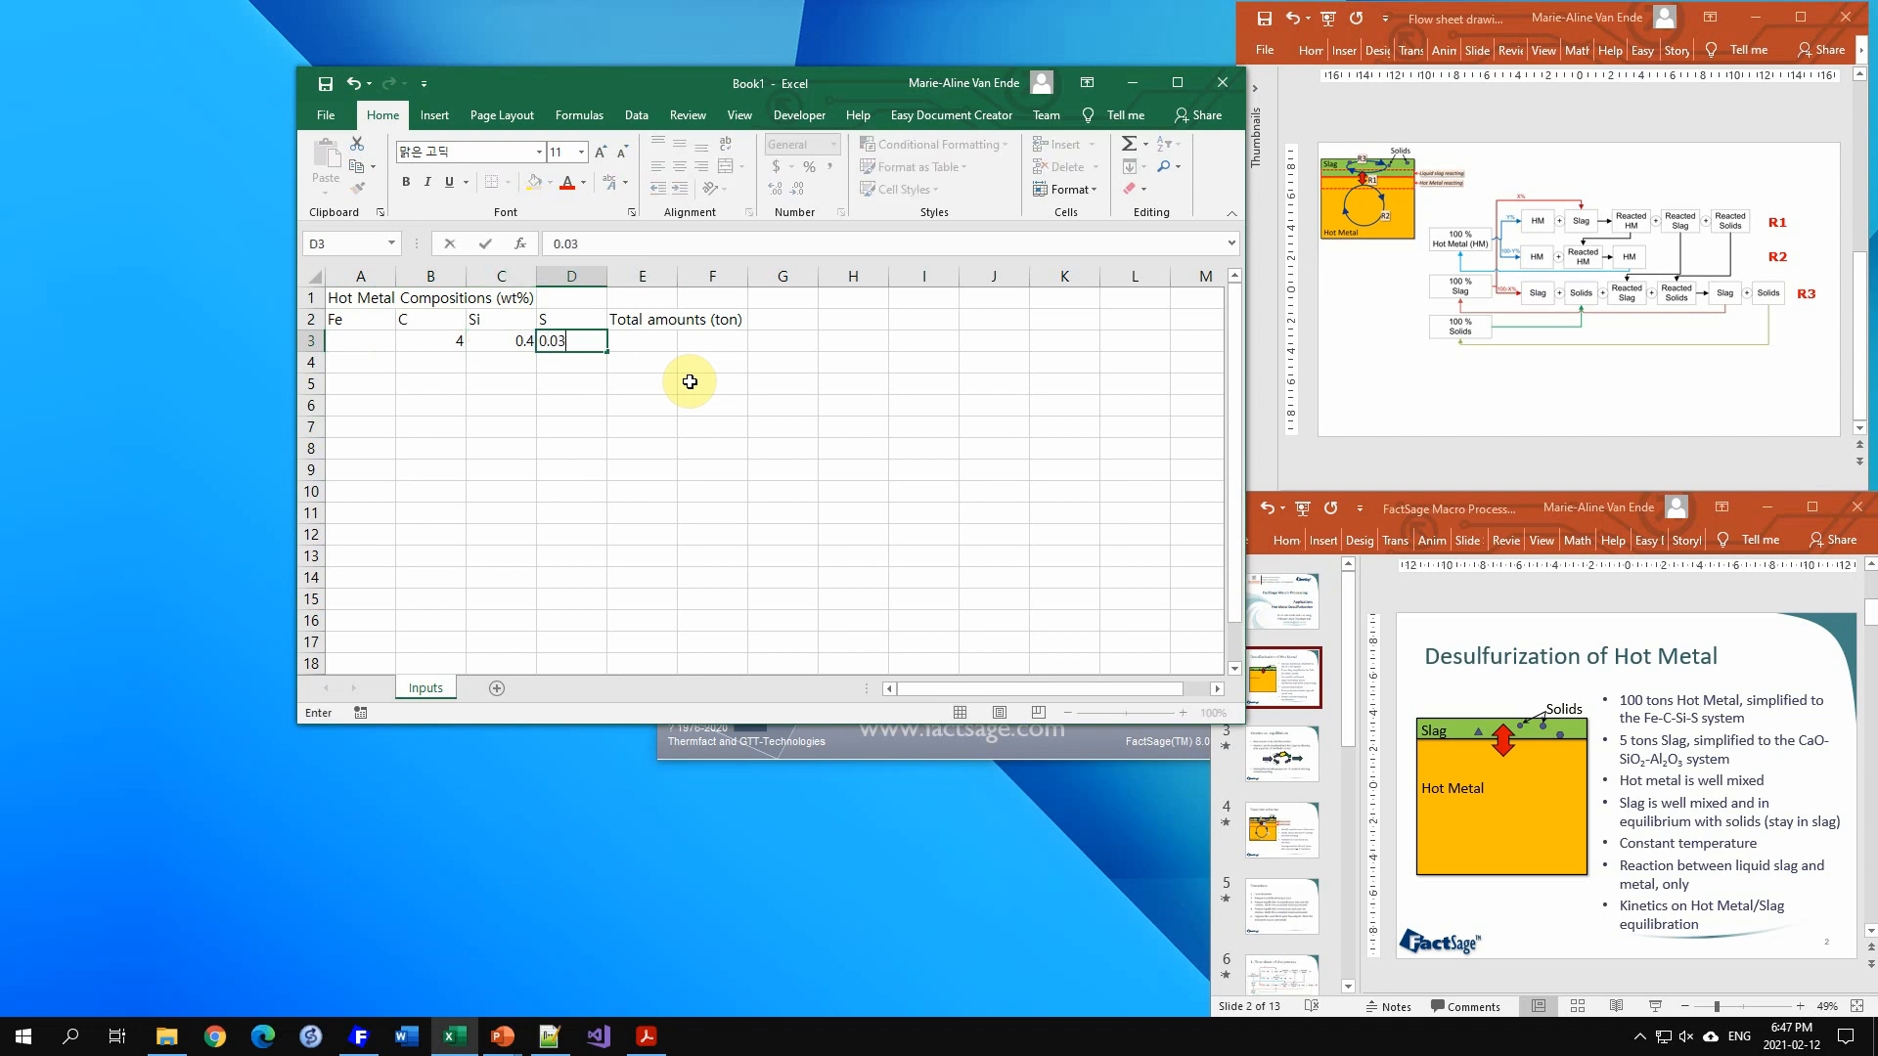
# Step: Enter a formula in A3 computing Fe as =100-SUM(B3:D3)
pyautogui.press('Left')
pyautogui.press('Left')
pyautogui.press('Left')
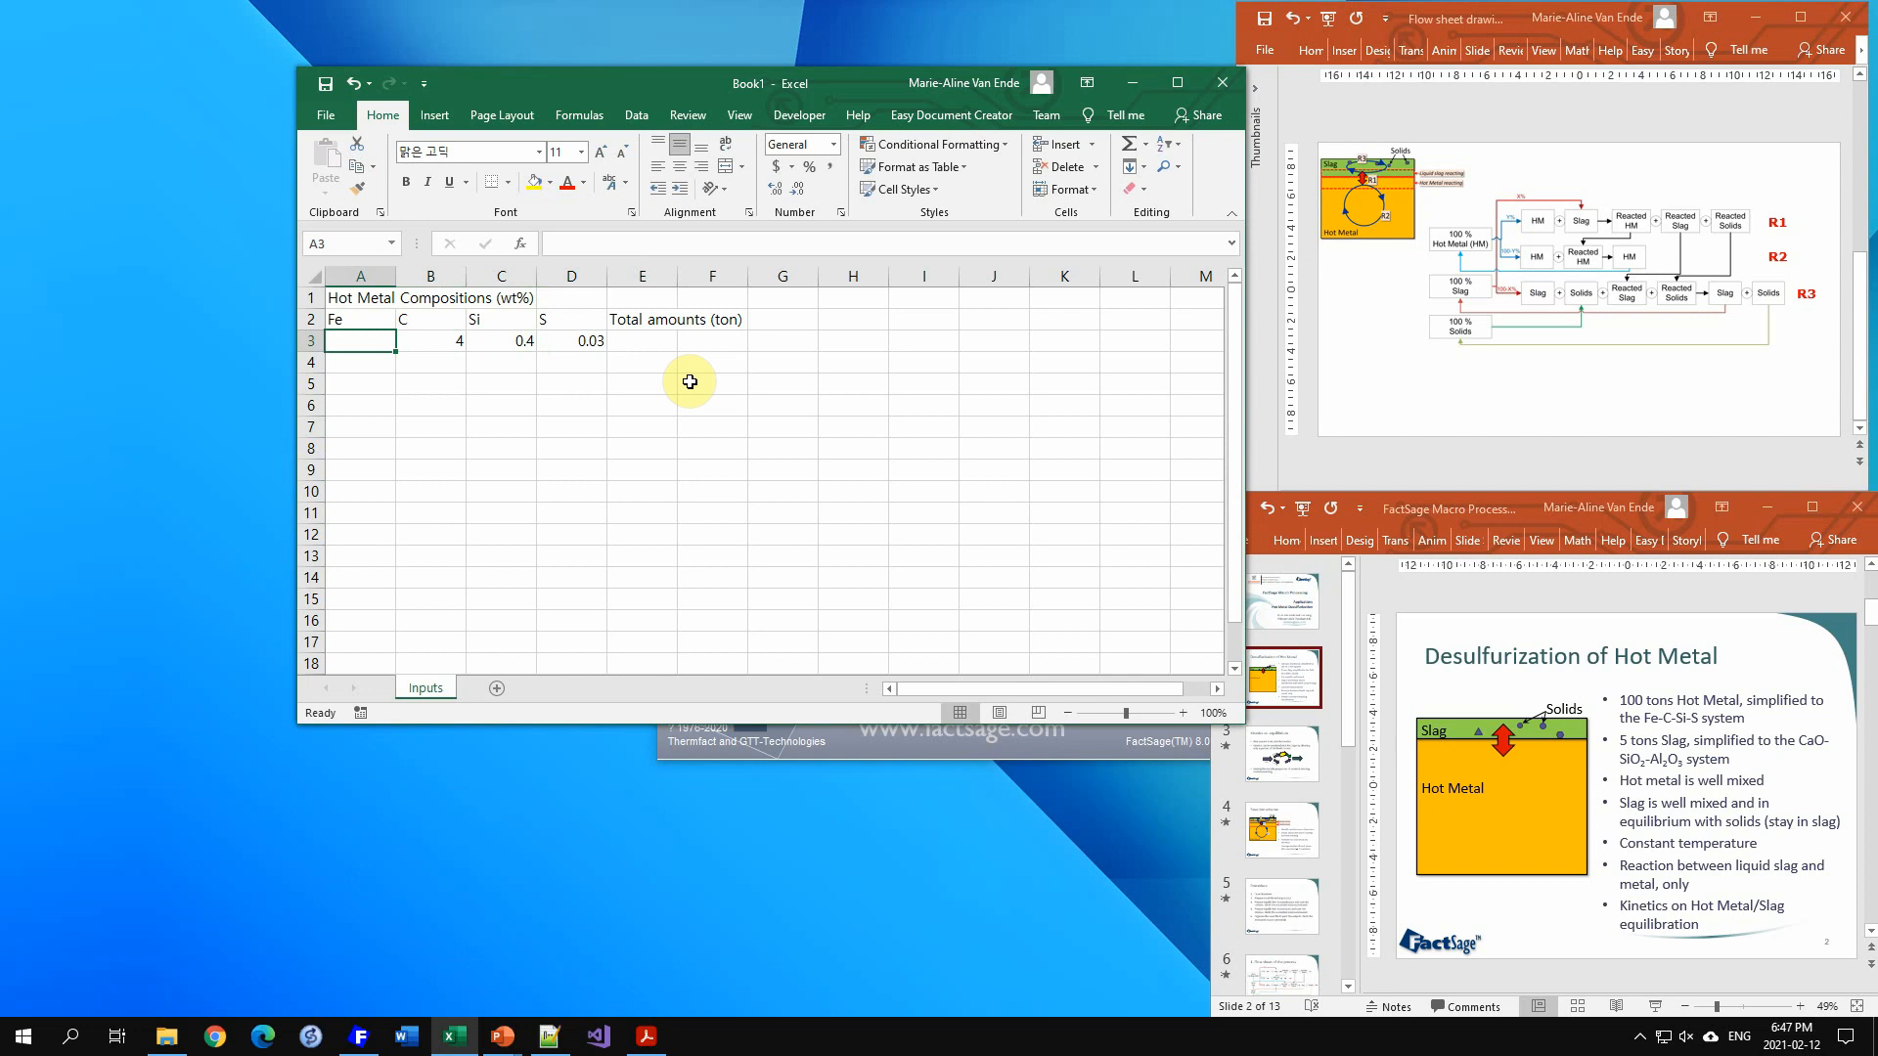
pyautogui.write('=')
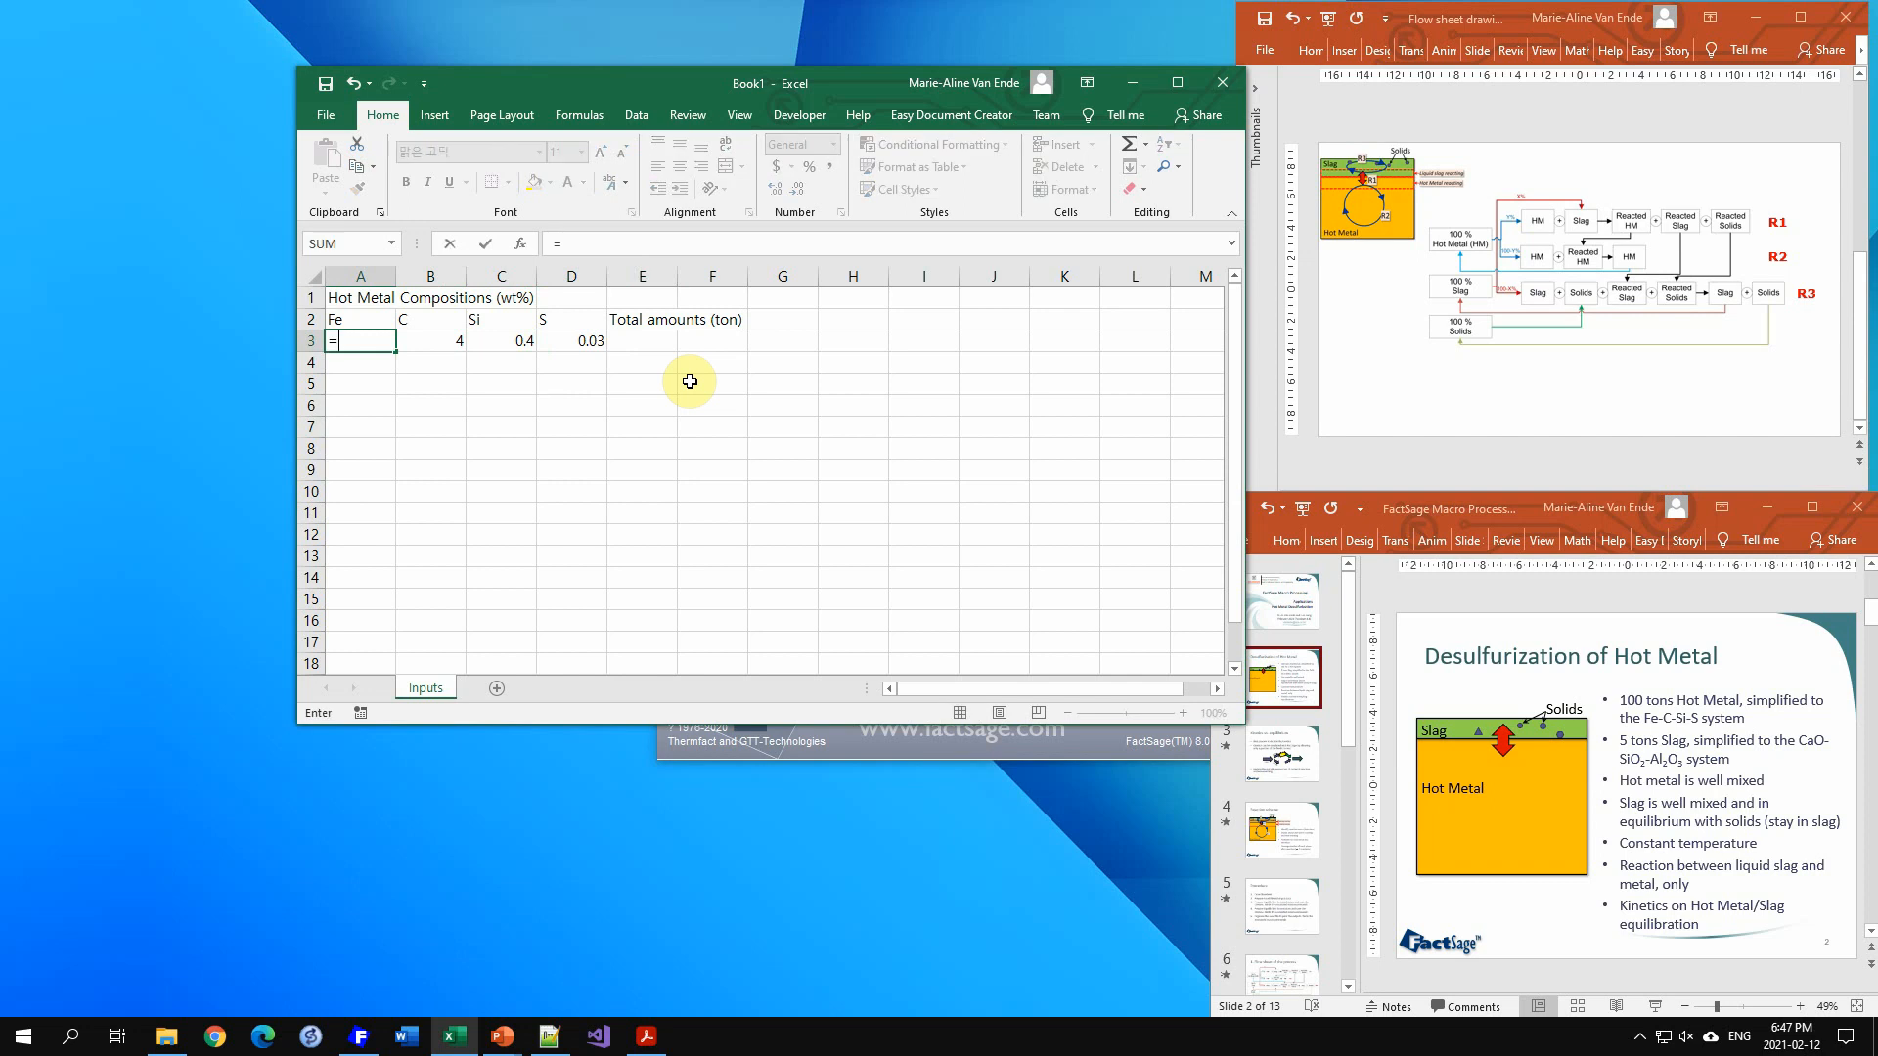
pyautogui.write('100-sum')
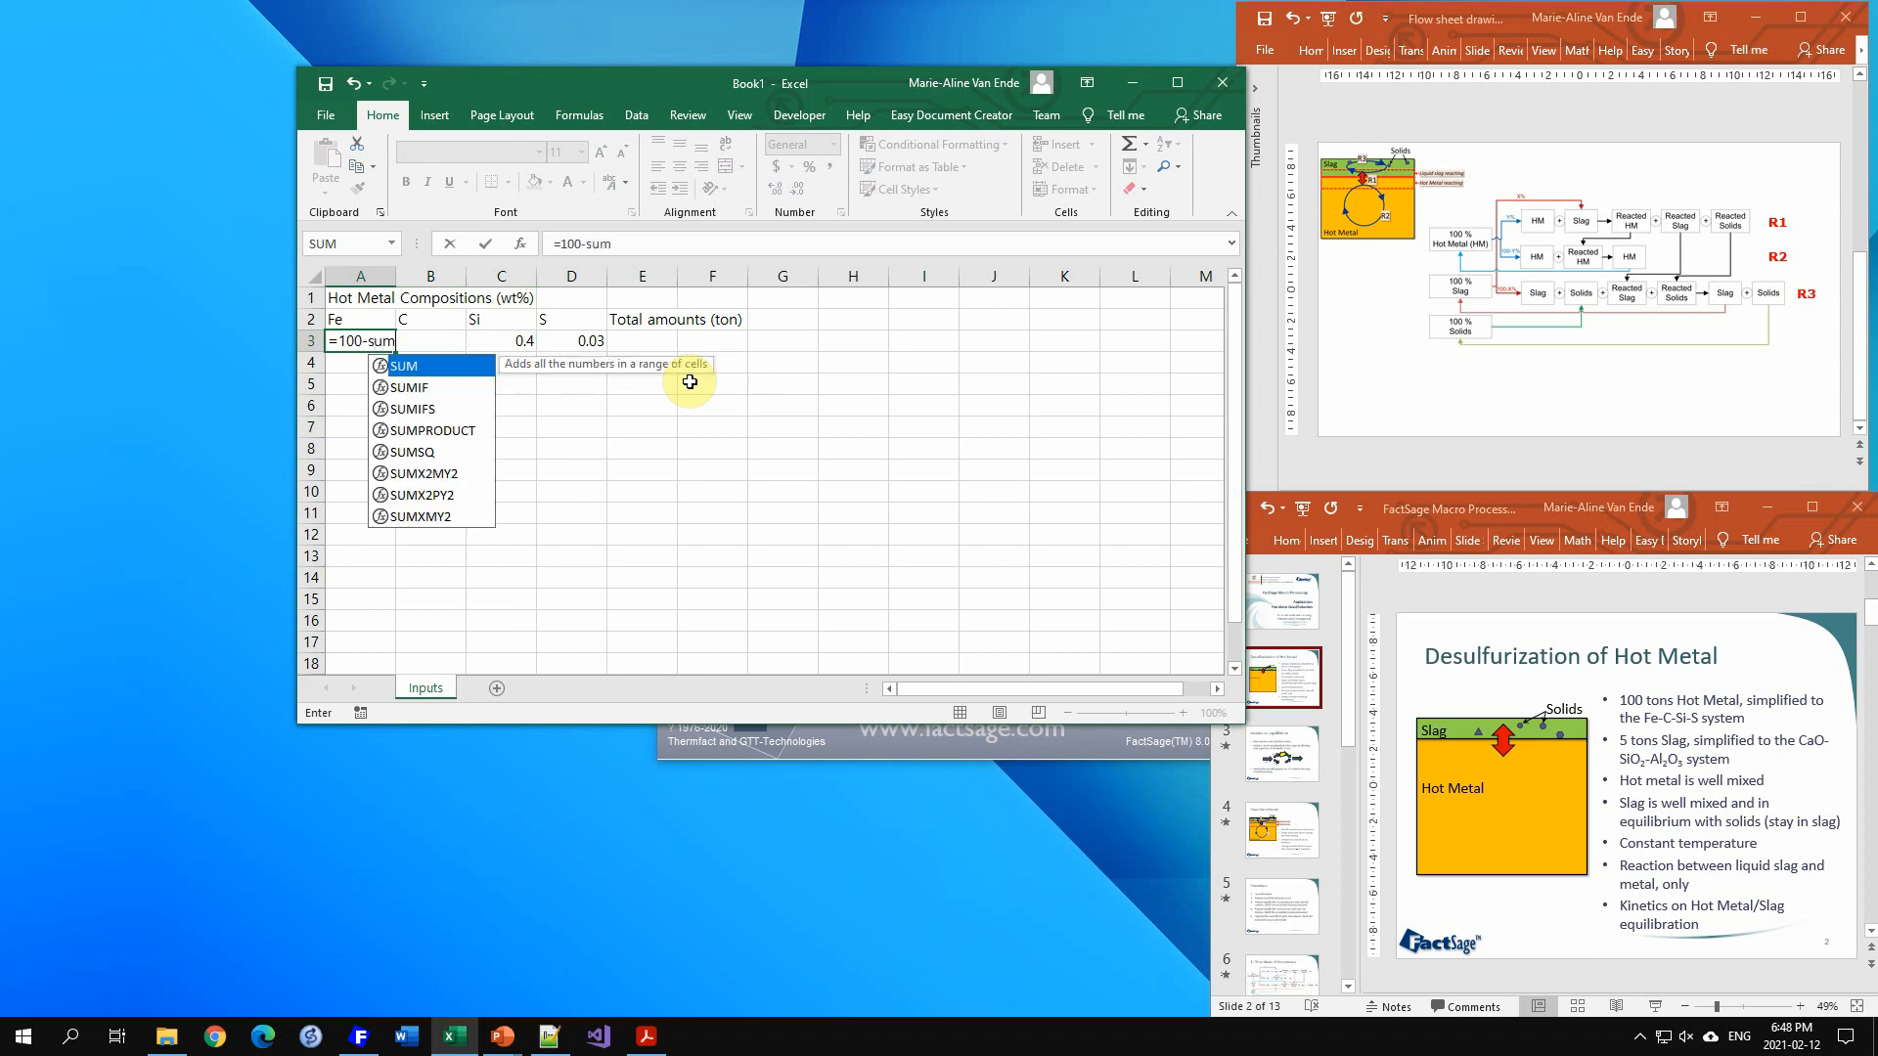
pyautogui.write('(')
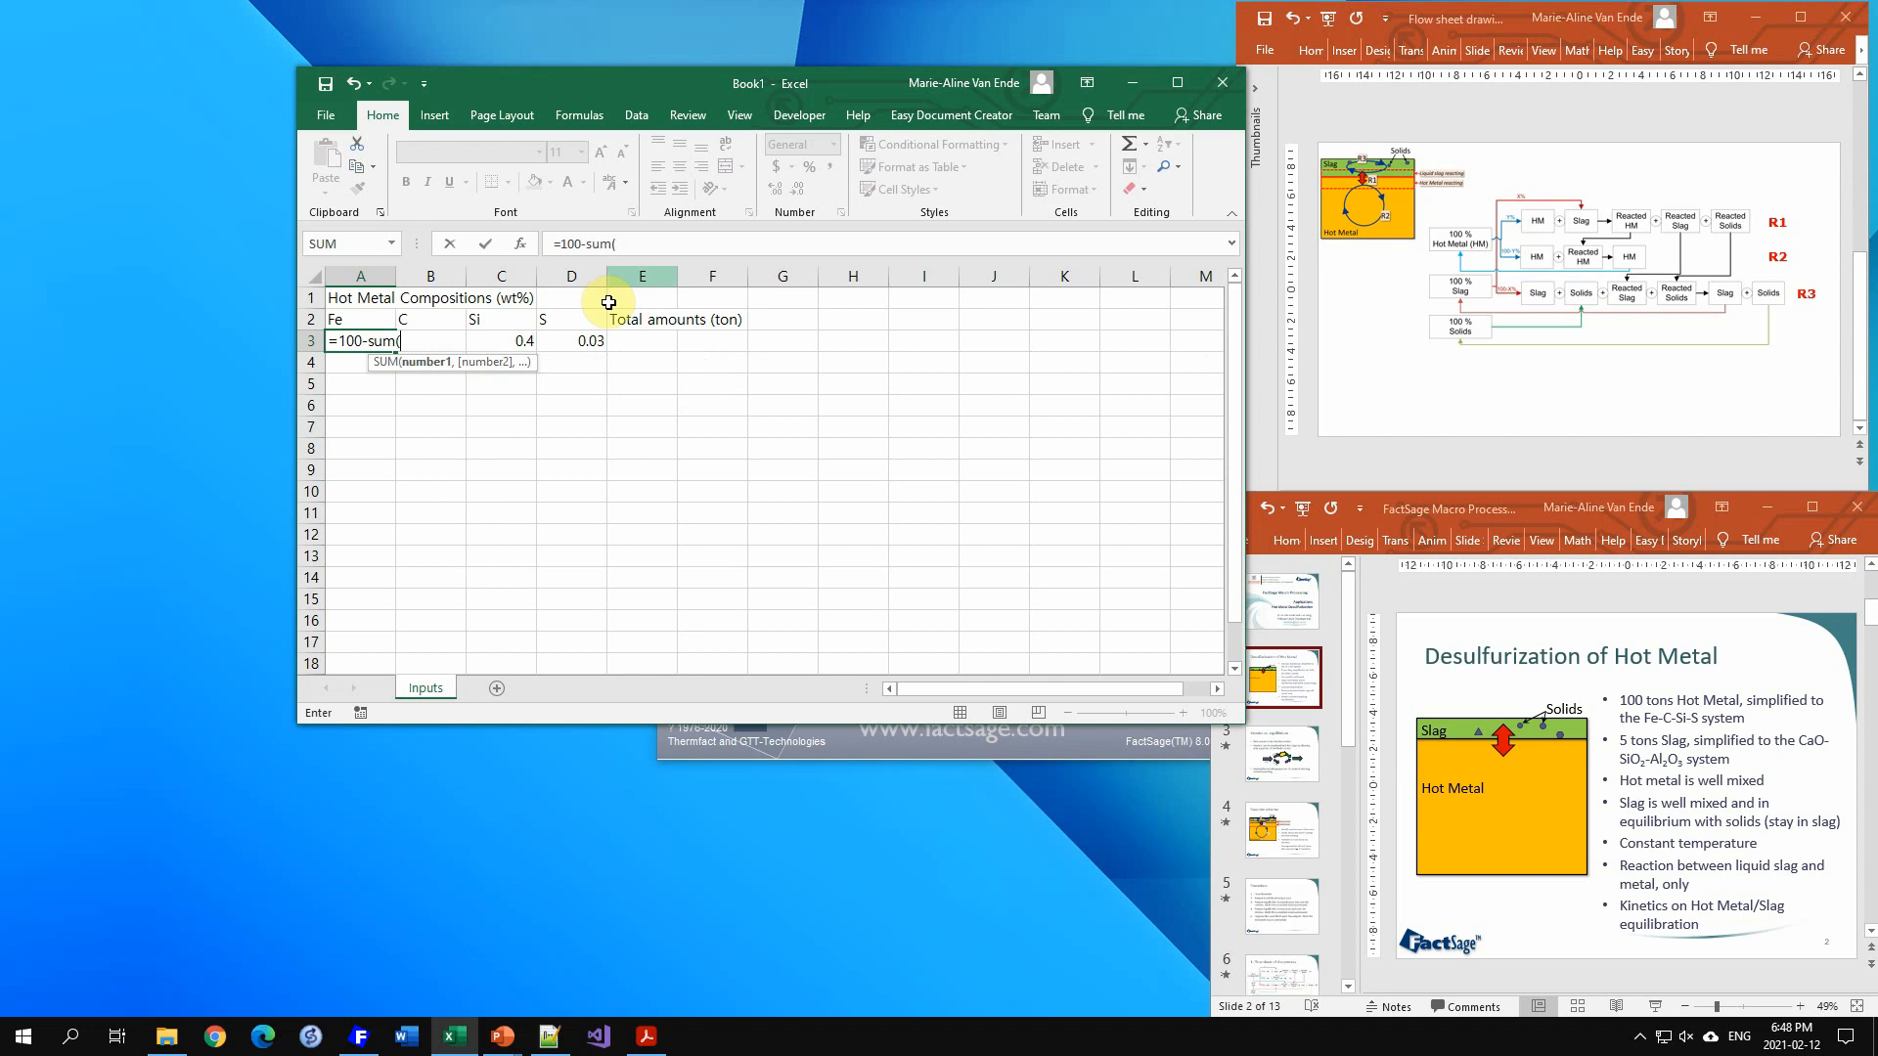
pyautogui.press('F2')
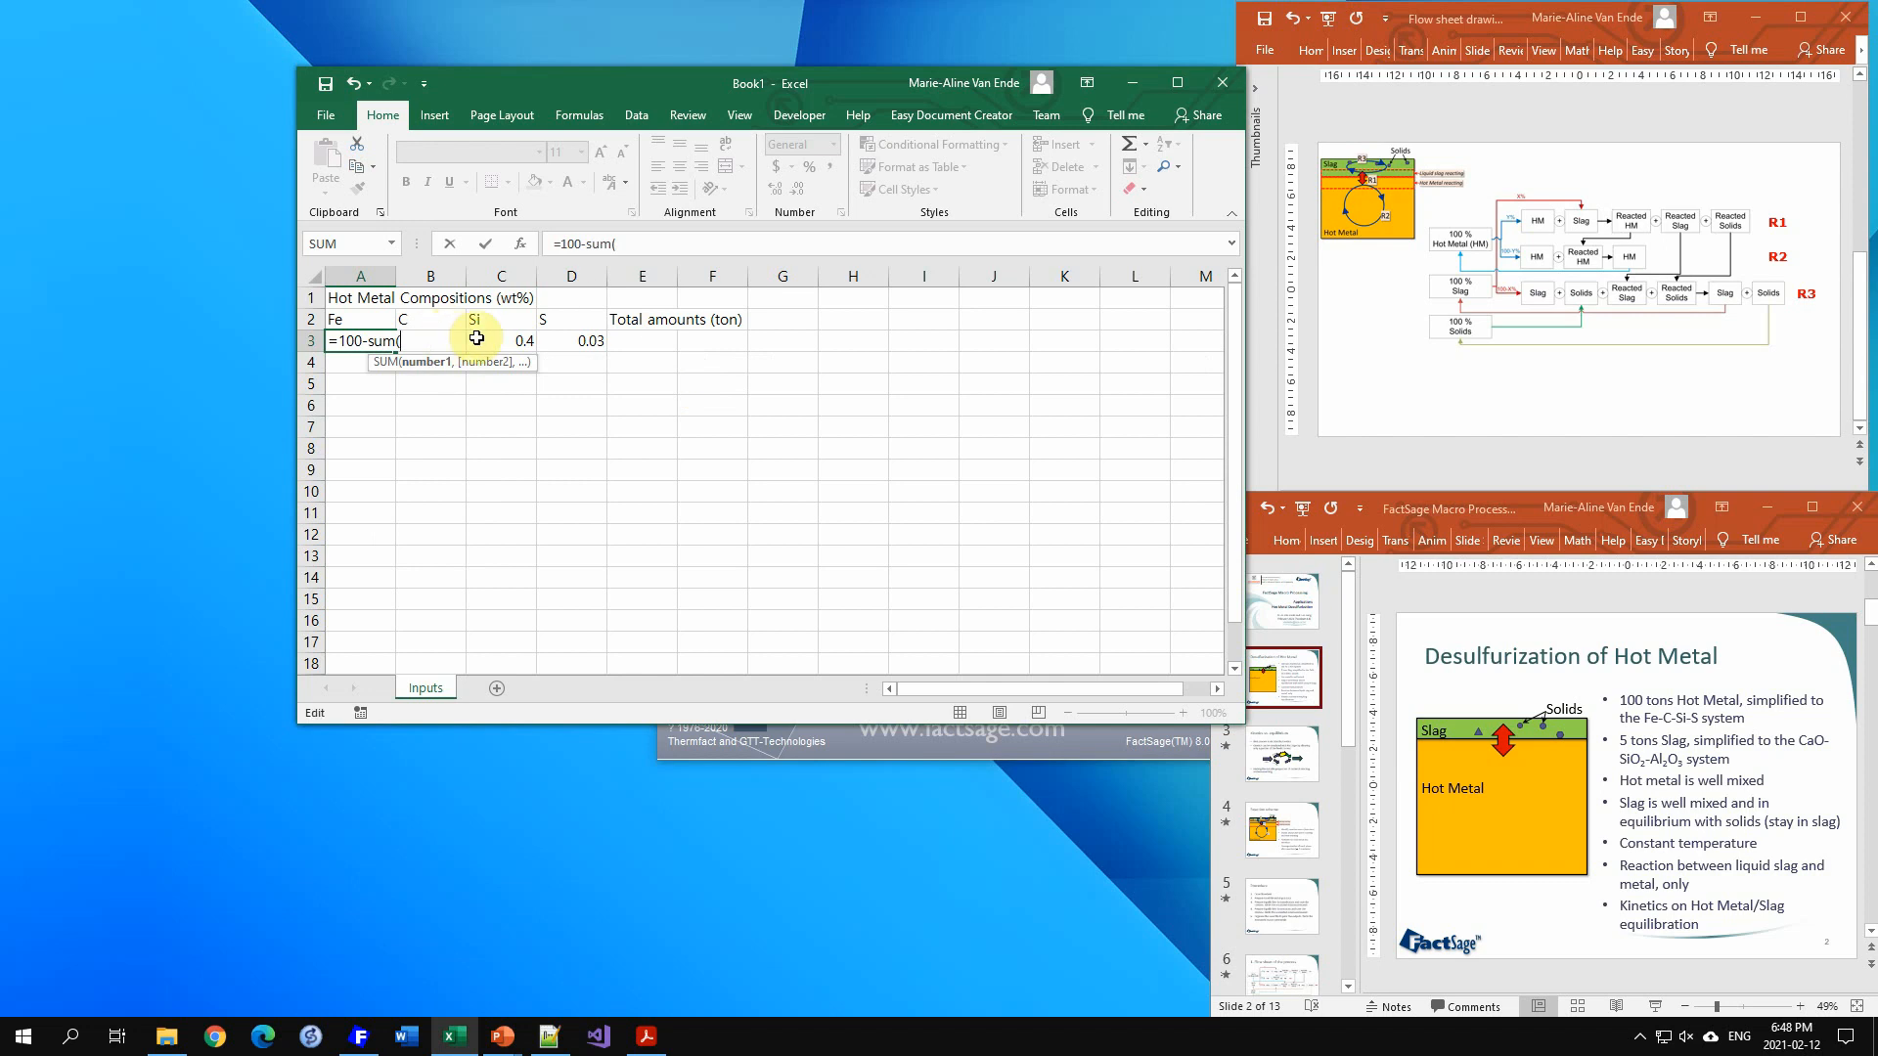
pyautogui.write('B3:D3')
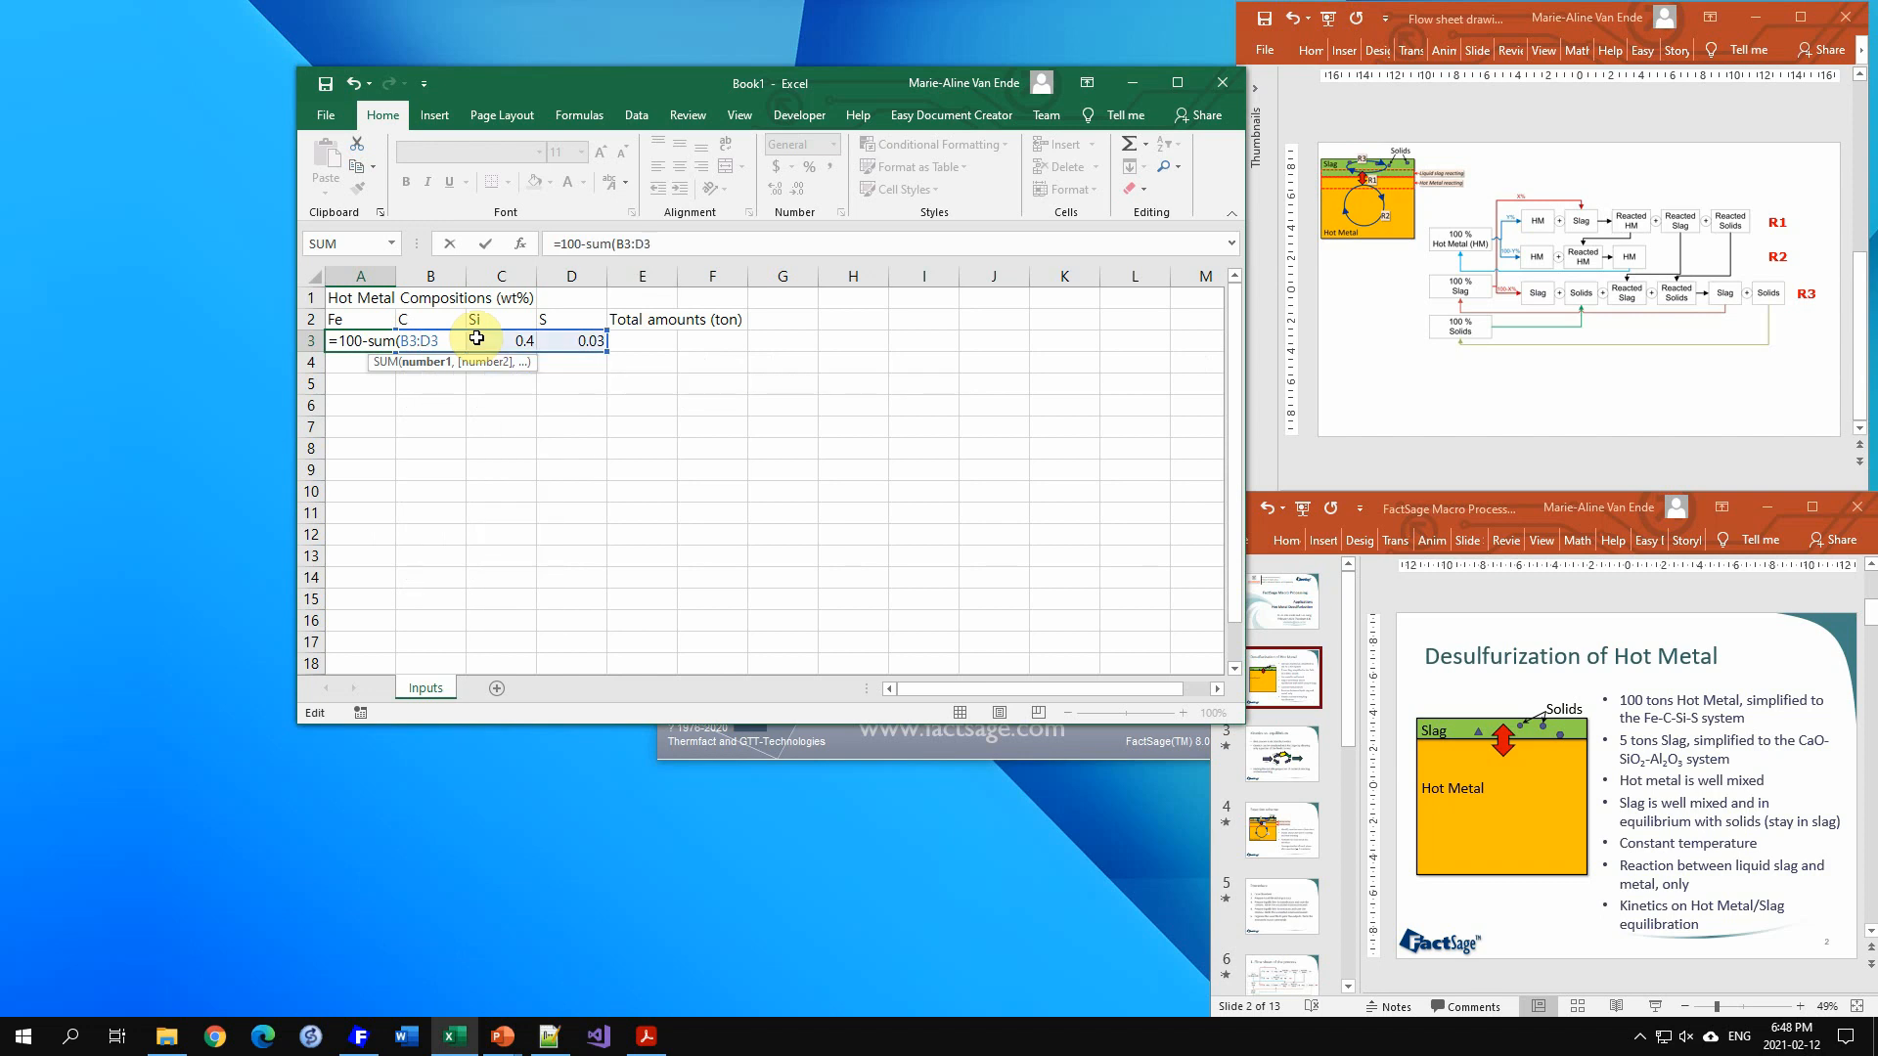
pyautogui.write(')')
pyautogui.press('Return')
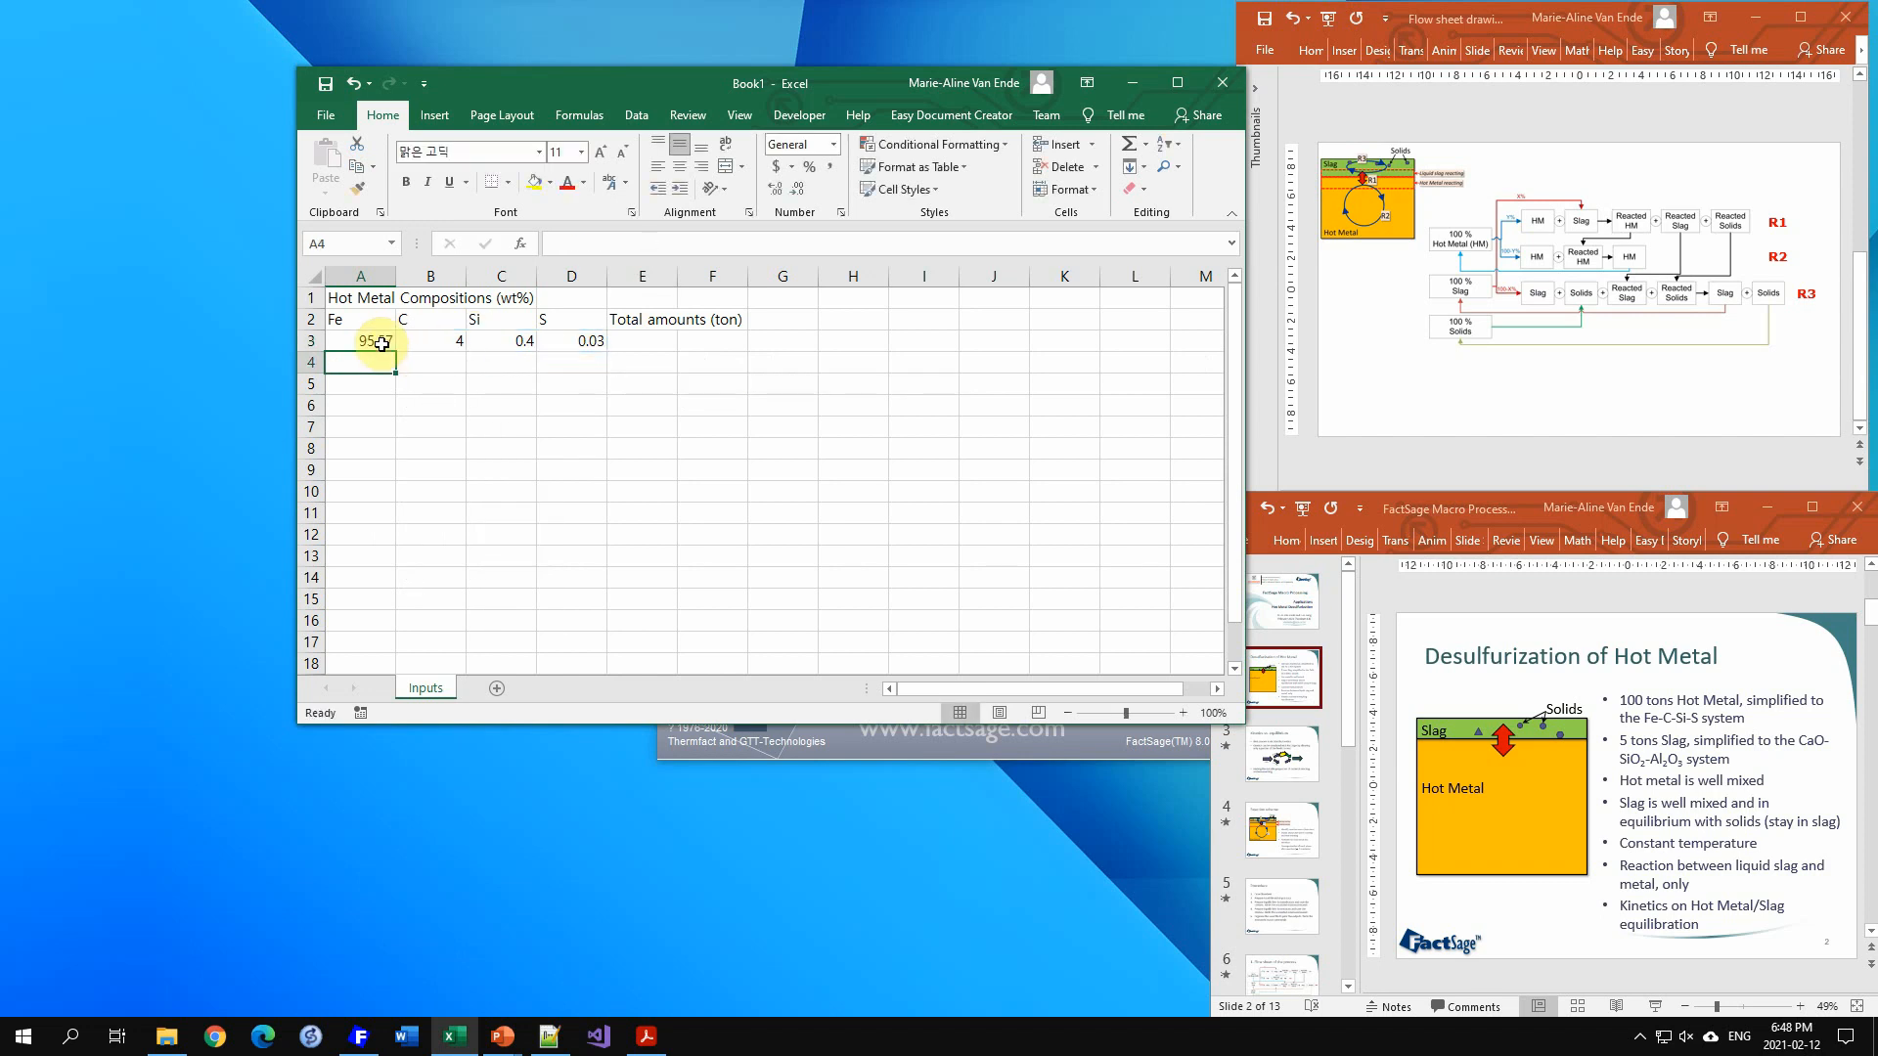
pyautogui.click(364, 348)
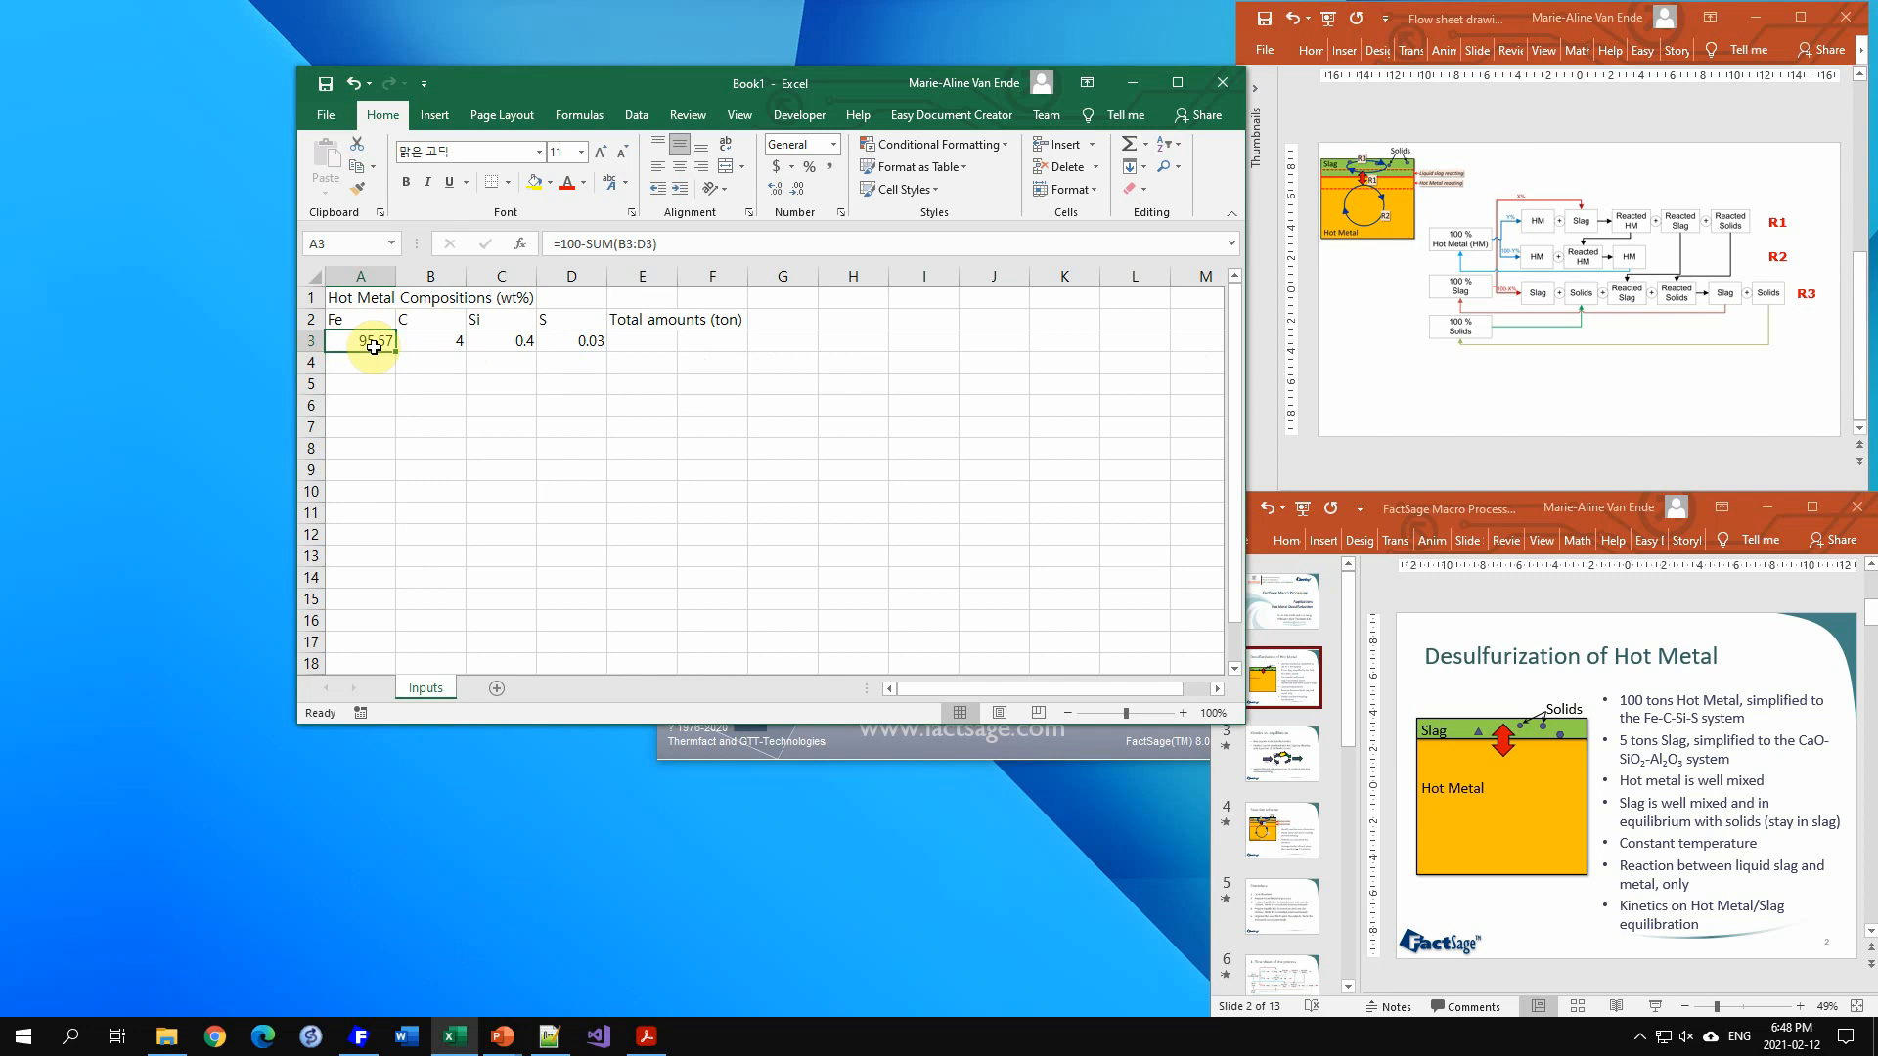
# Step: Autofit column E and enter 100 as the total hot metal amount in E3
pyautogui.click(655, 342)
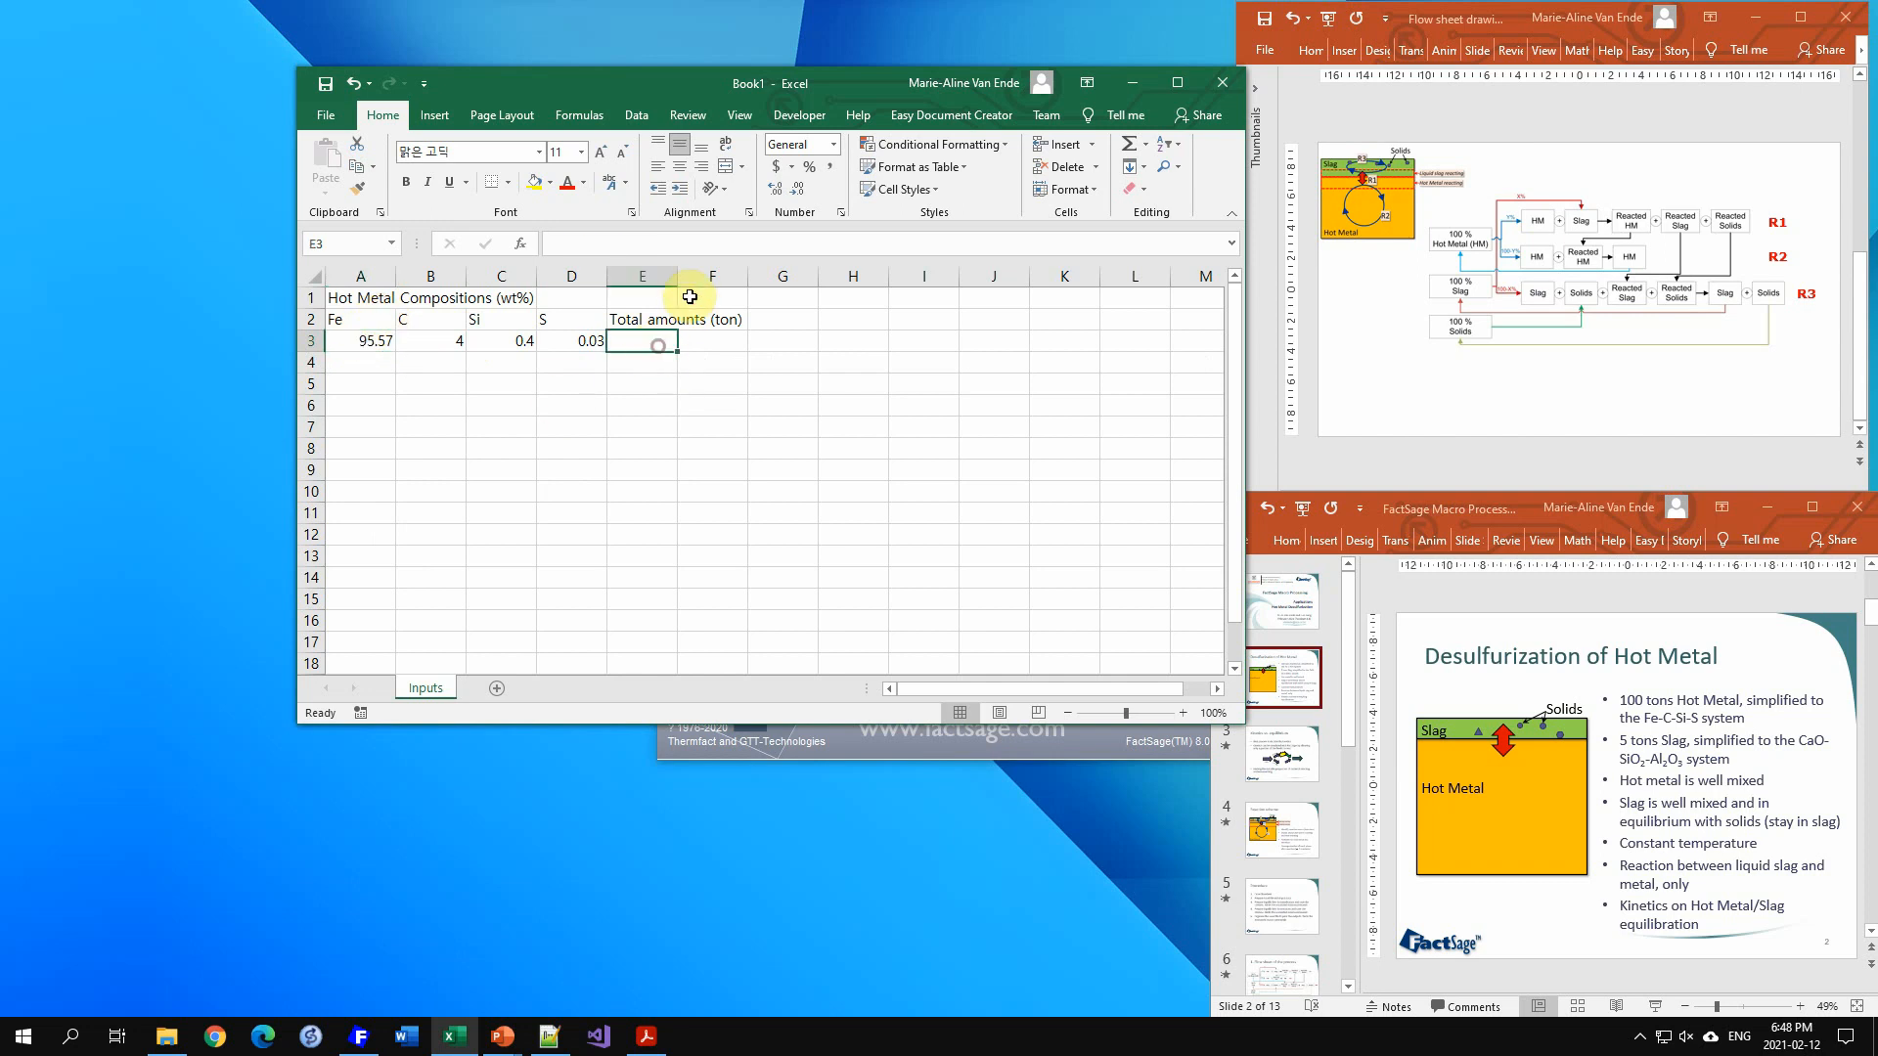
pyautogui.doubleClick(674, 277)
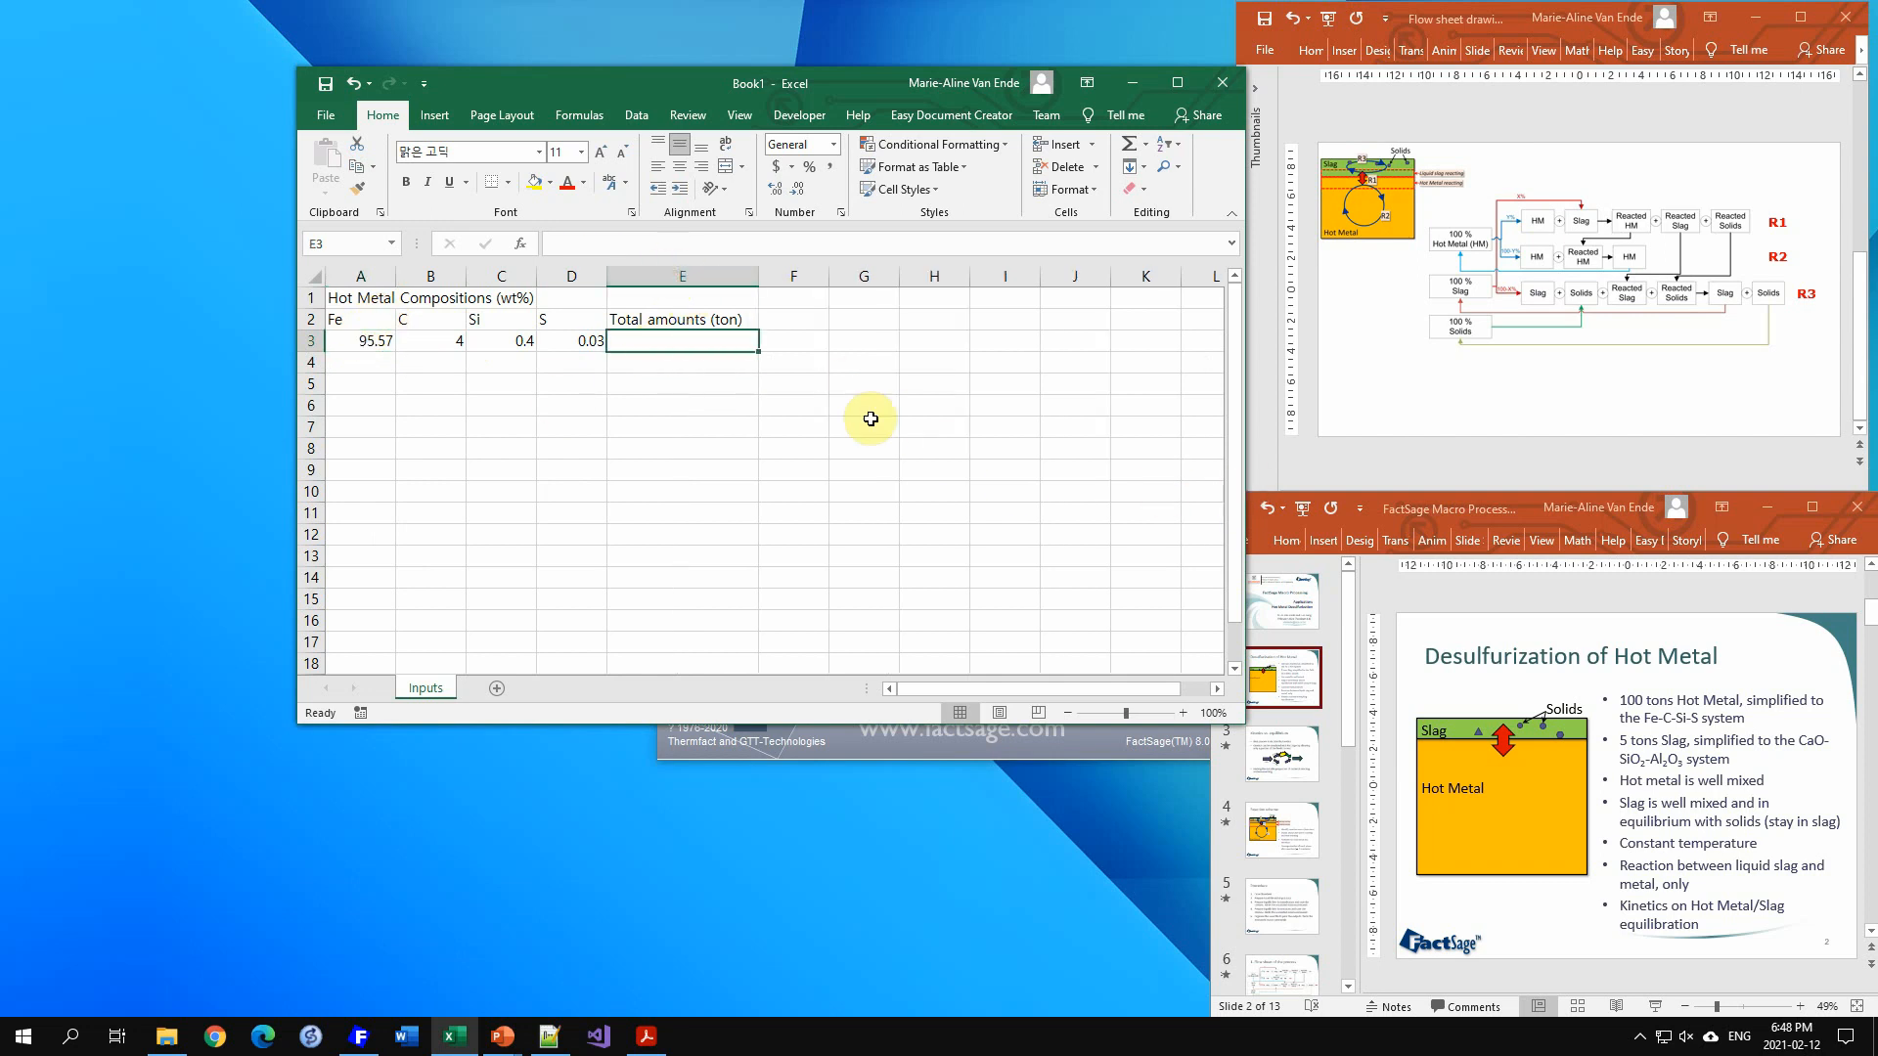
pyautogui.write('100')
pyautogui.press('Return')
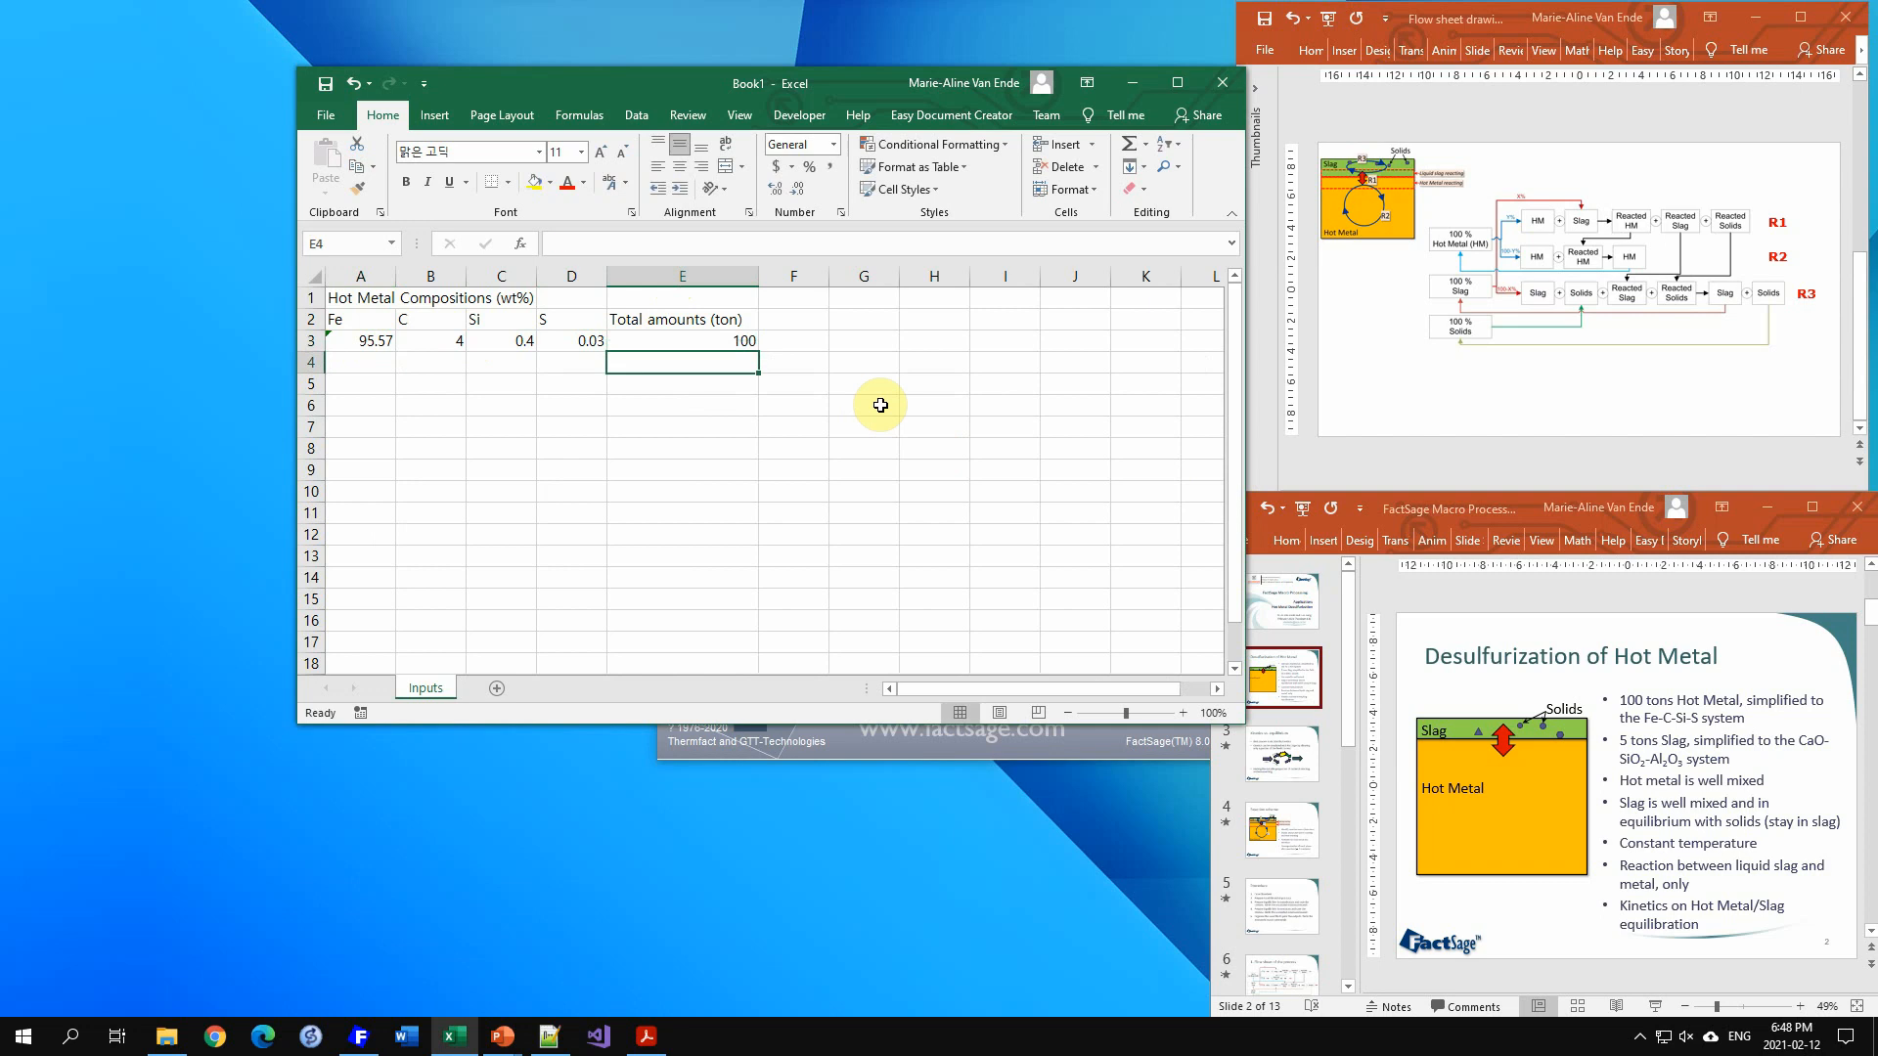
# Step: Center the alignment of all cells on the sheet
pyautogui.click(311, 275)
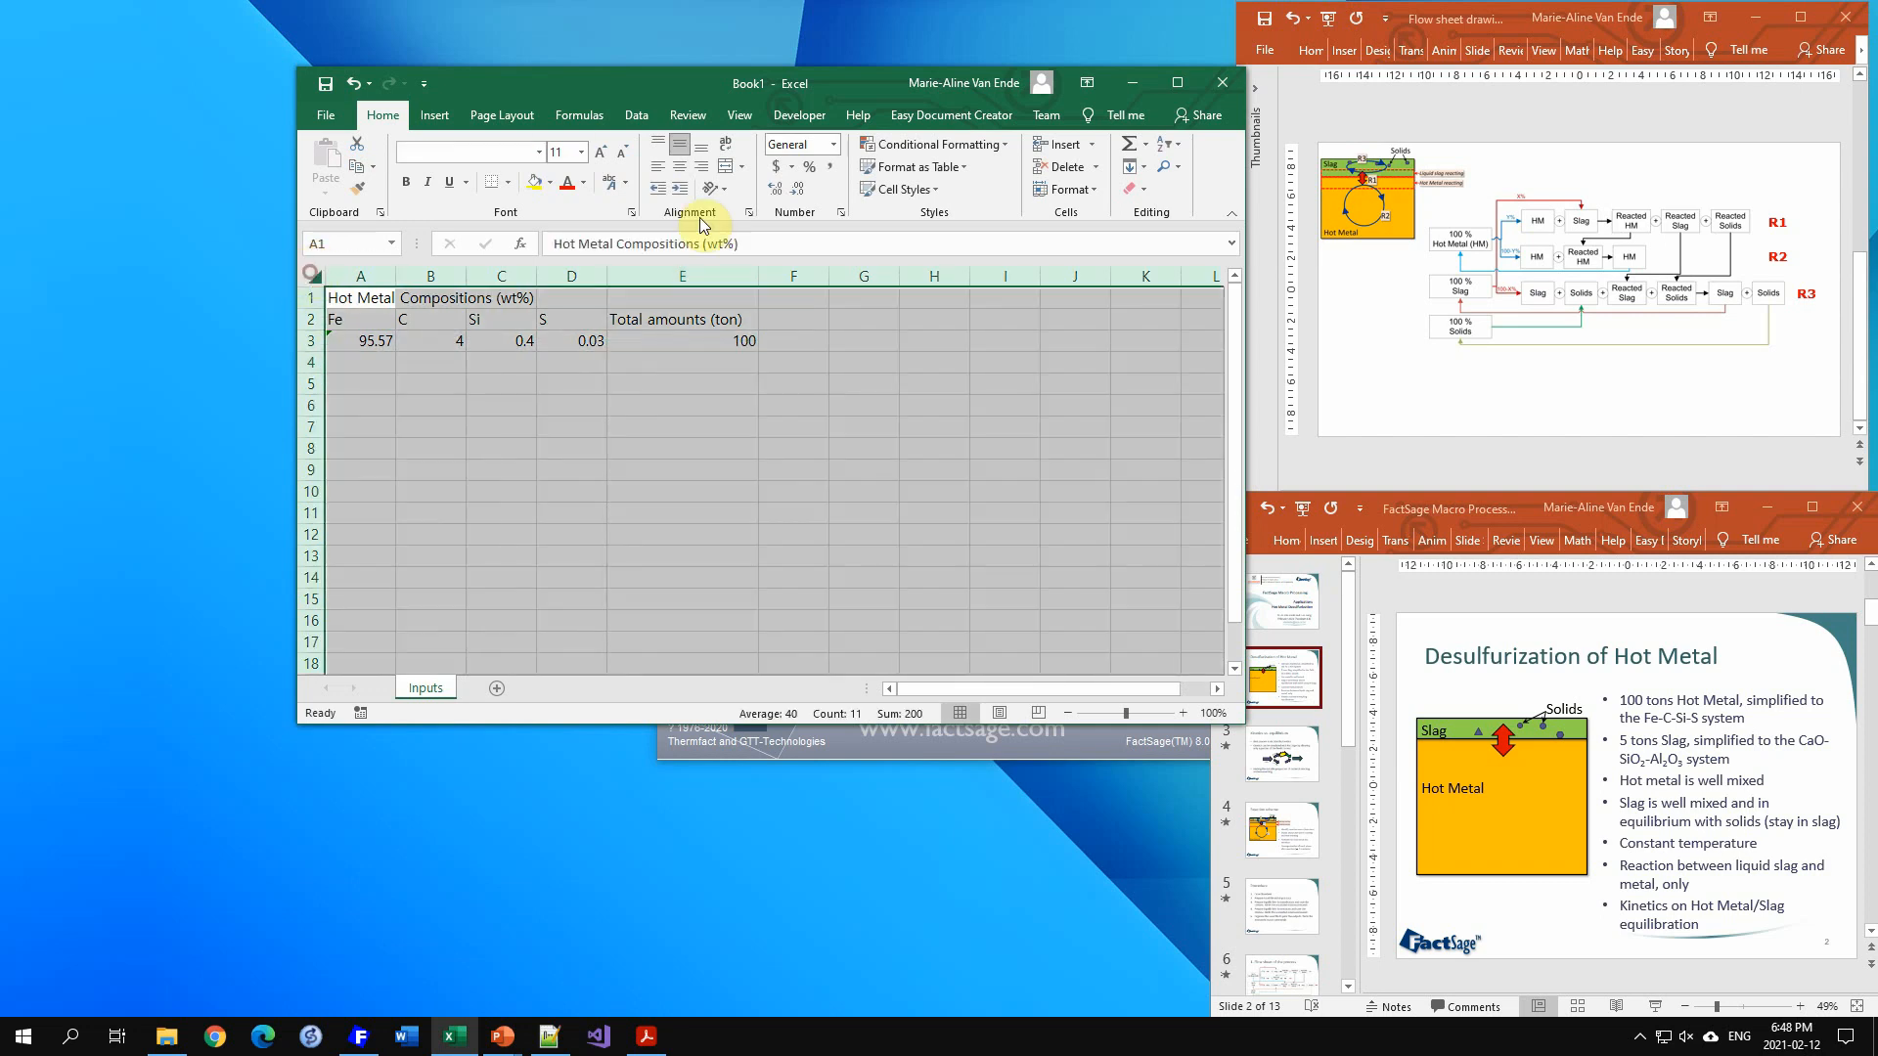
pyautogui.click(680, 168)
pyautogui.click(635, 404)
# Step: Merge and center the title across cells A1 to D1
pyautogui.moveTo(378, 297); pyautogui.dragTo(596, 278)
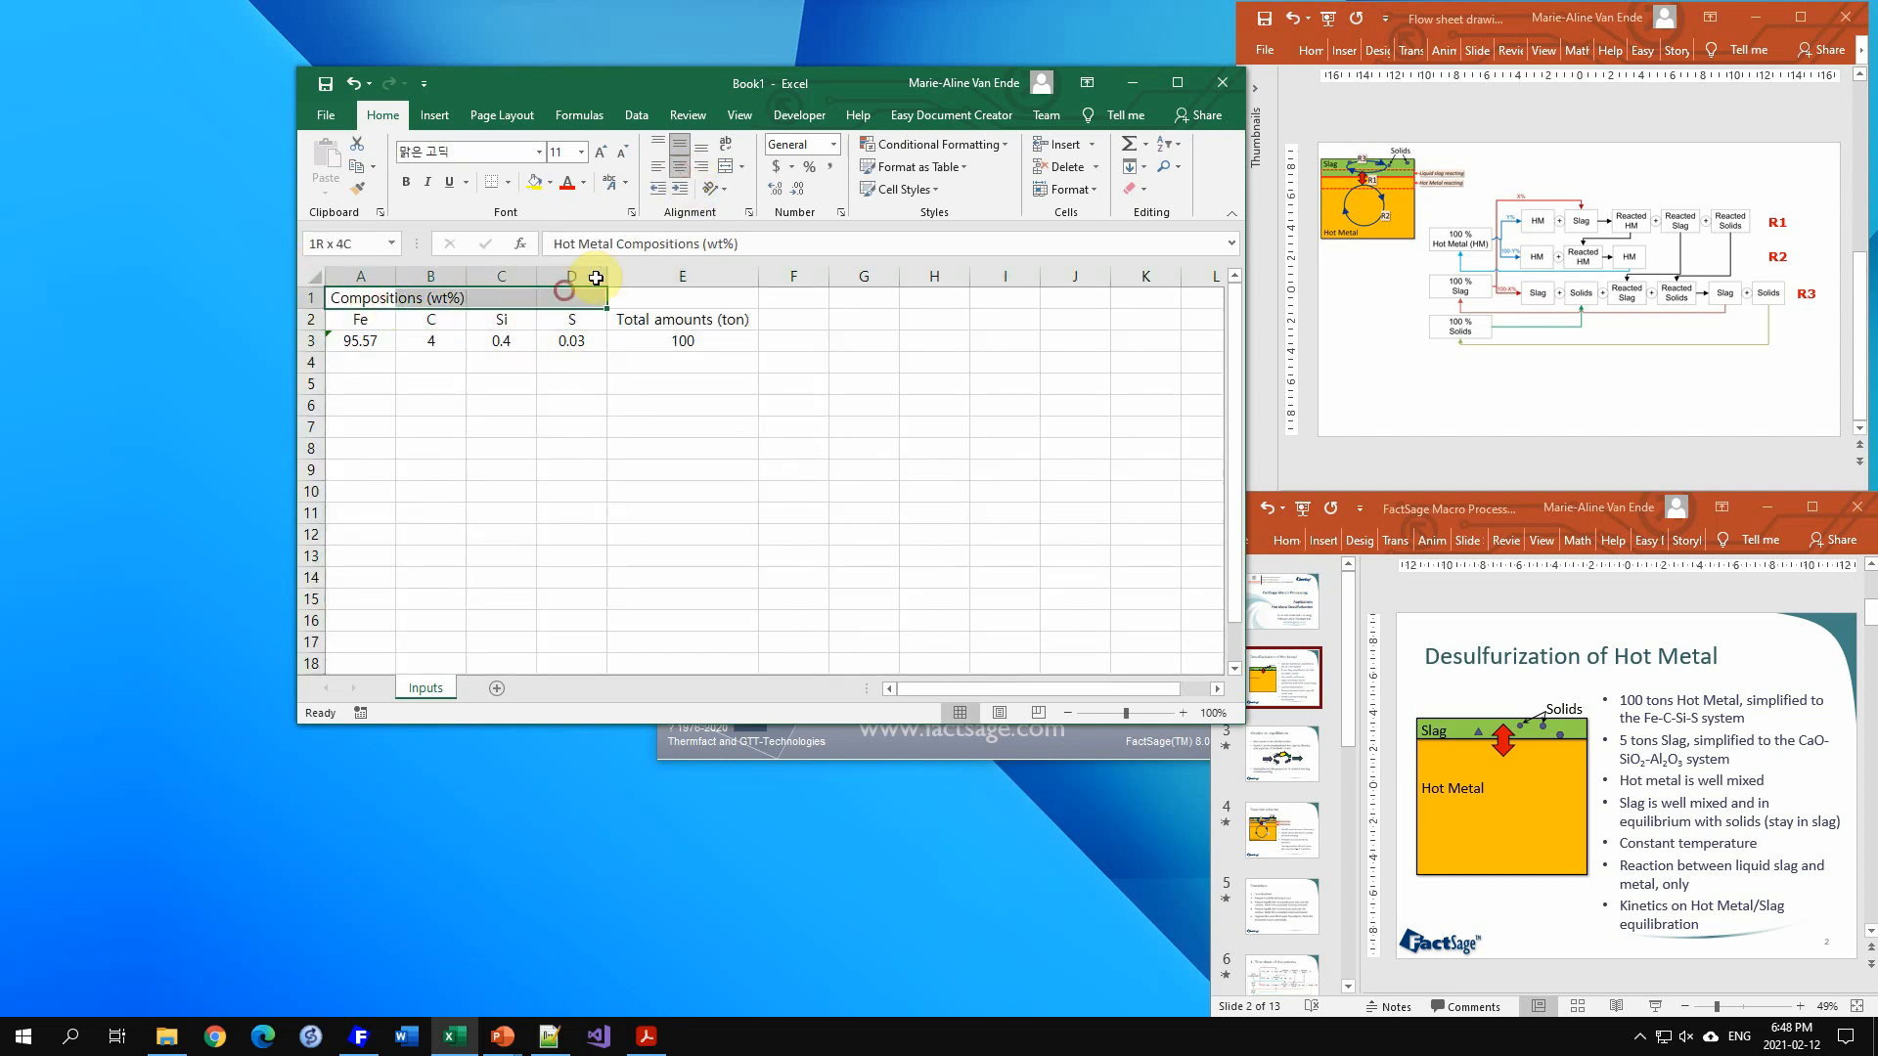
pyautogui.click(724, 166)
pyautogui.click(777, 383)
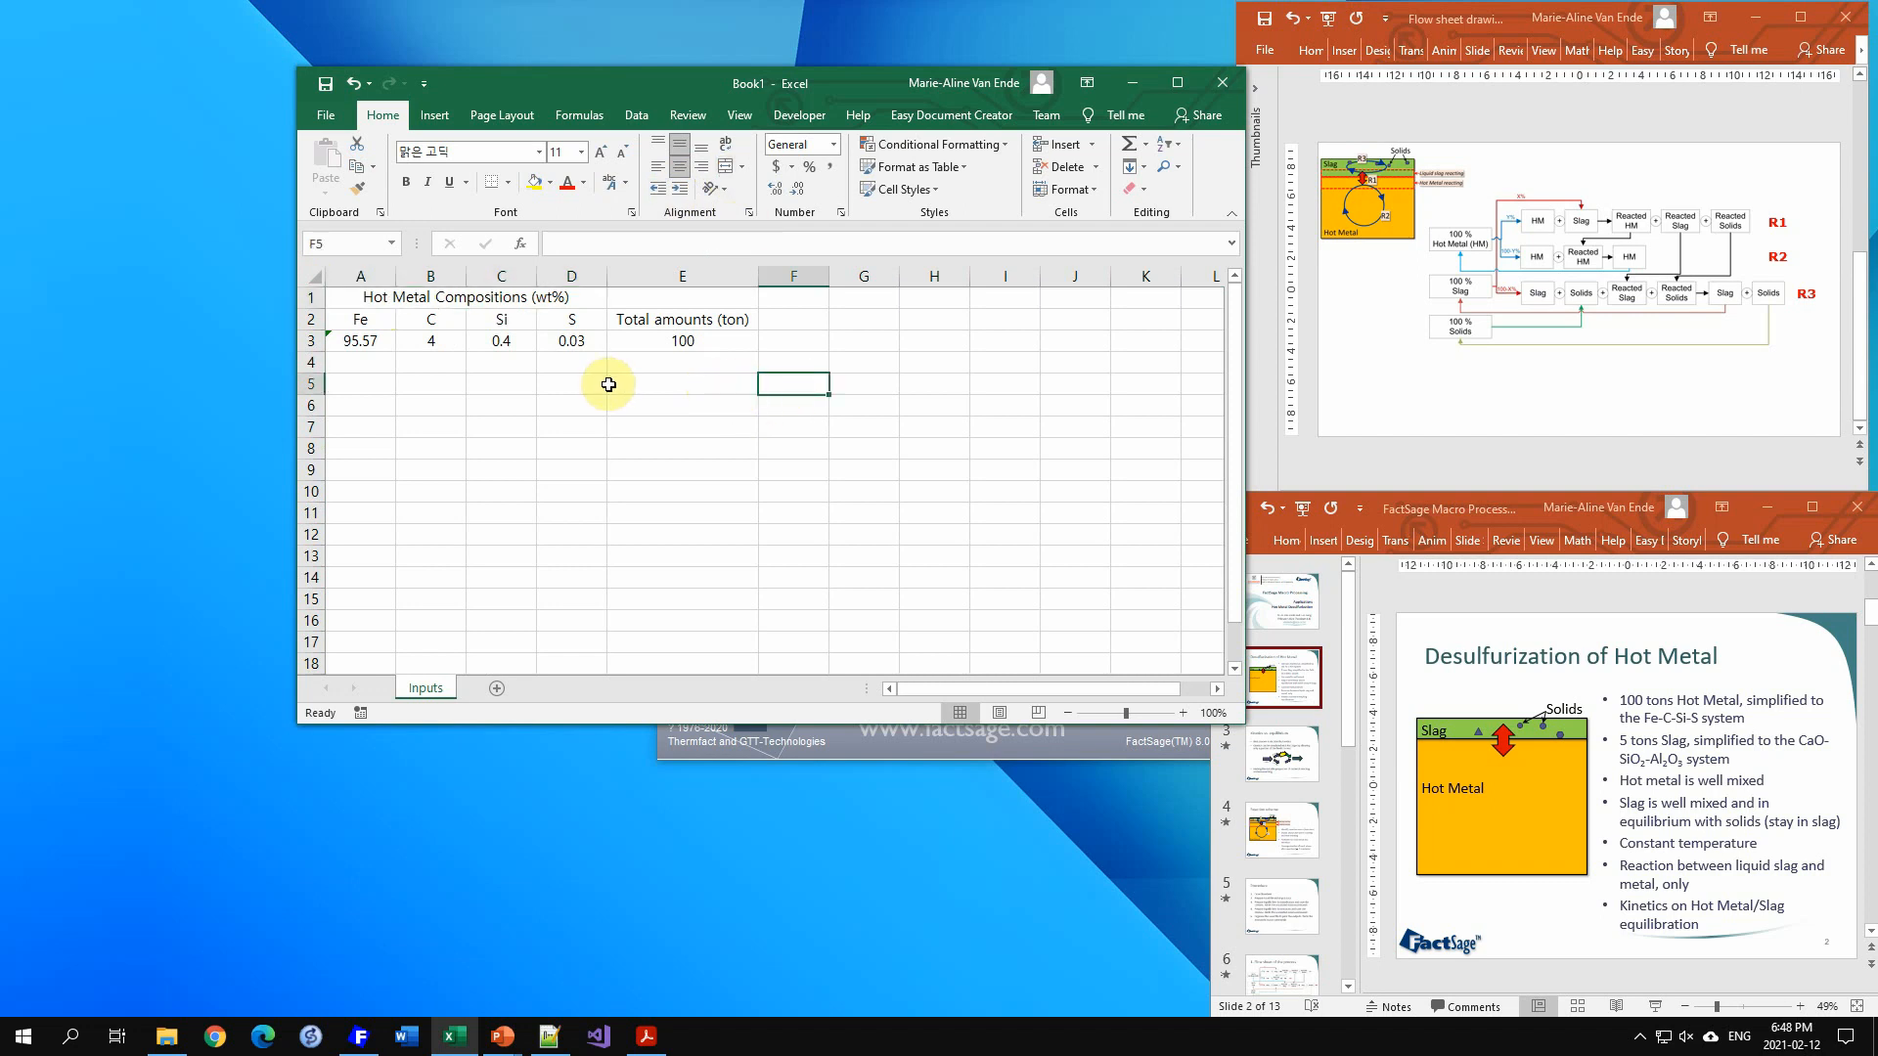
# Step: Enter the heading "Slag composition (wt%)" in cell A5
pyautogui.click(374, 390)
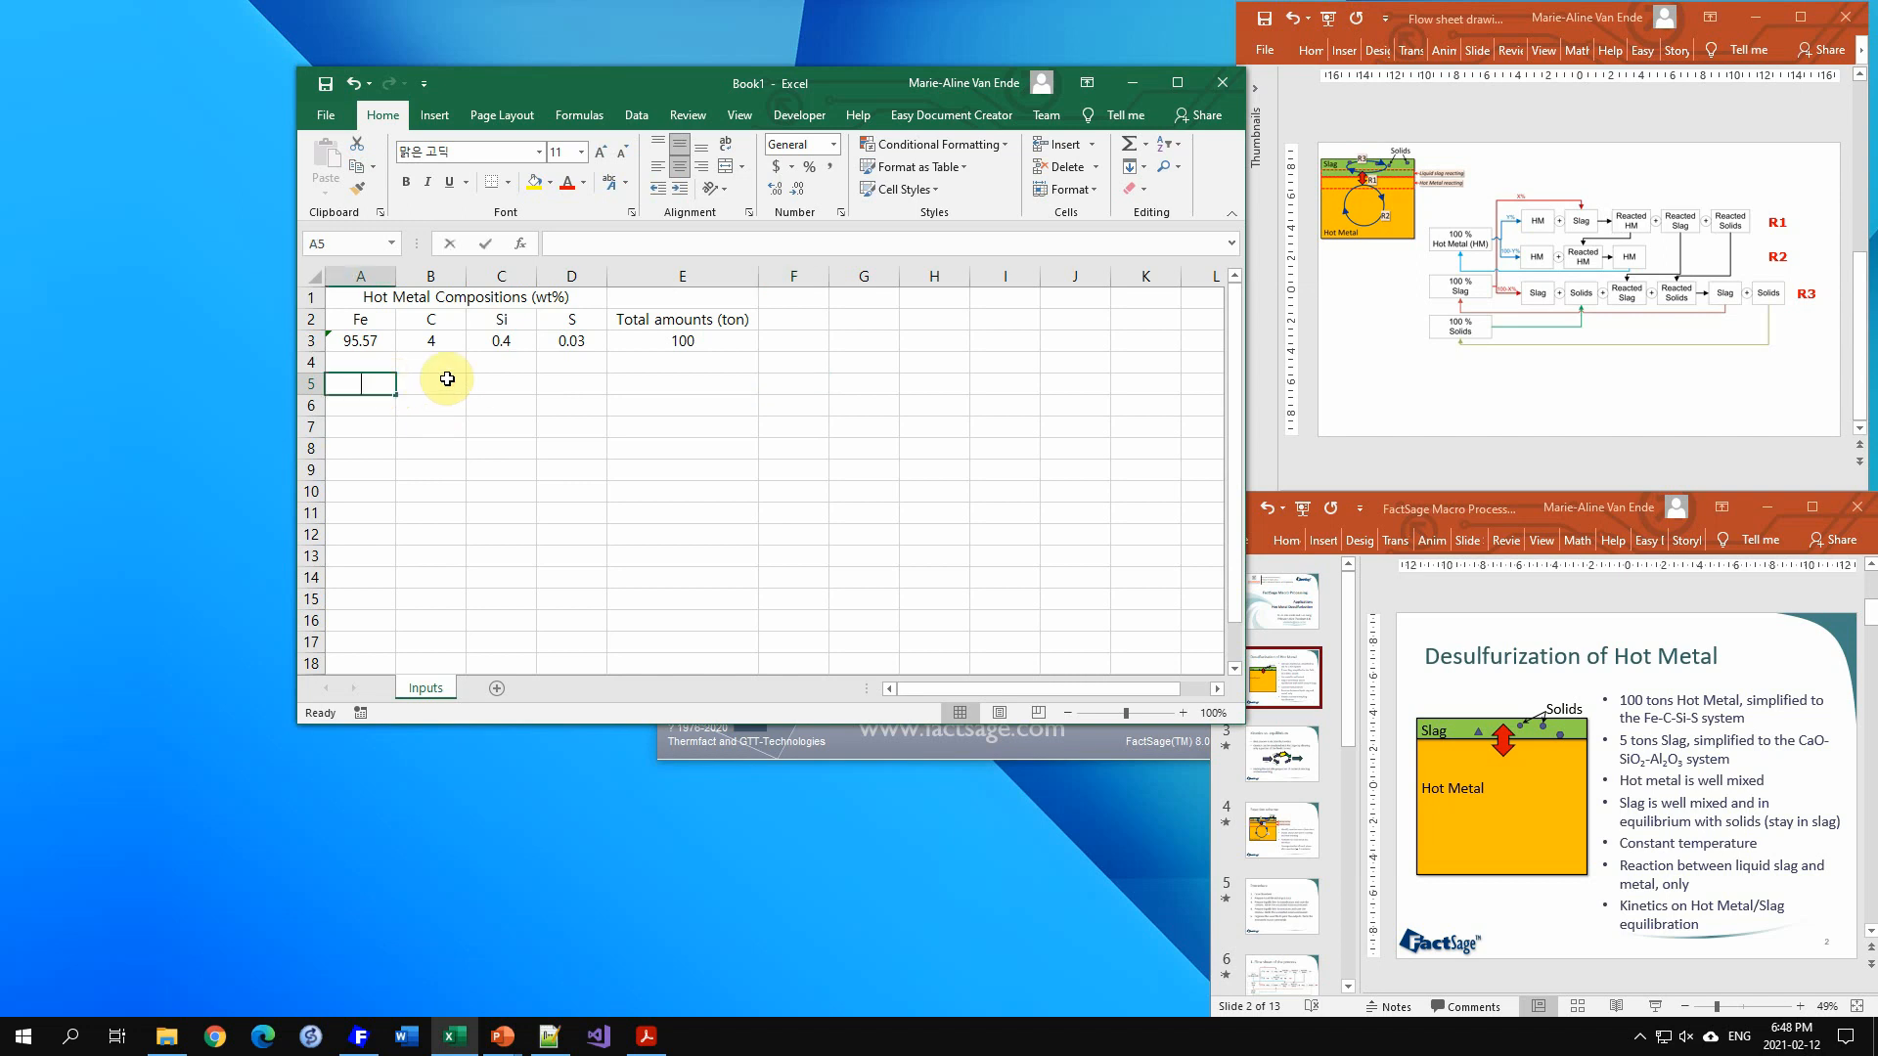
pyautogui.write('Slag compos')
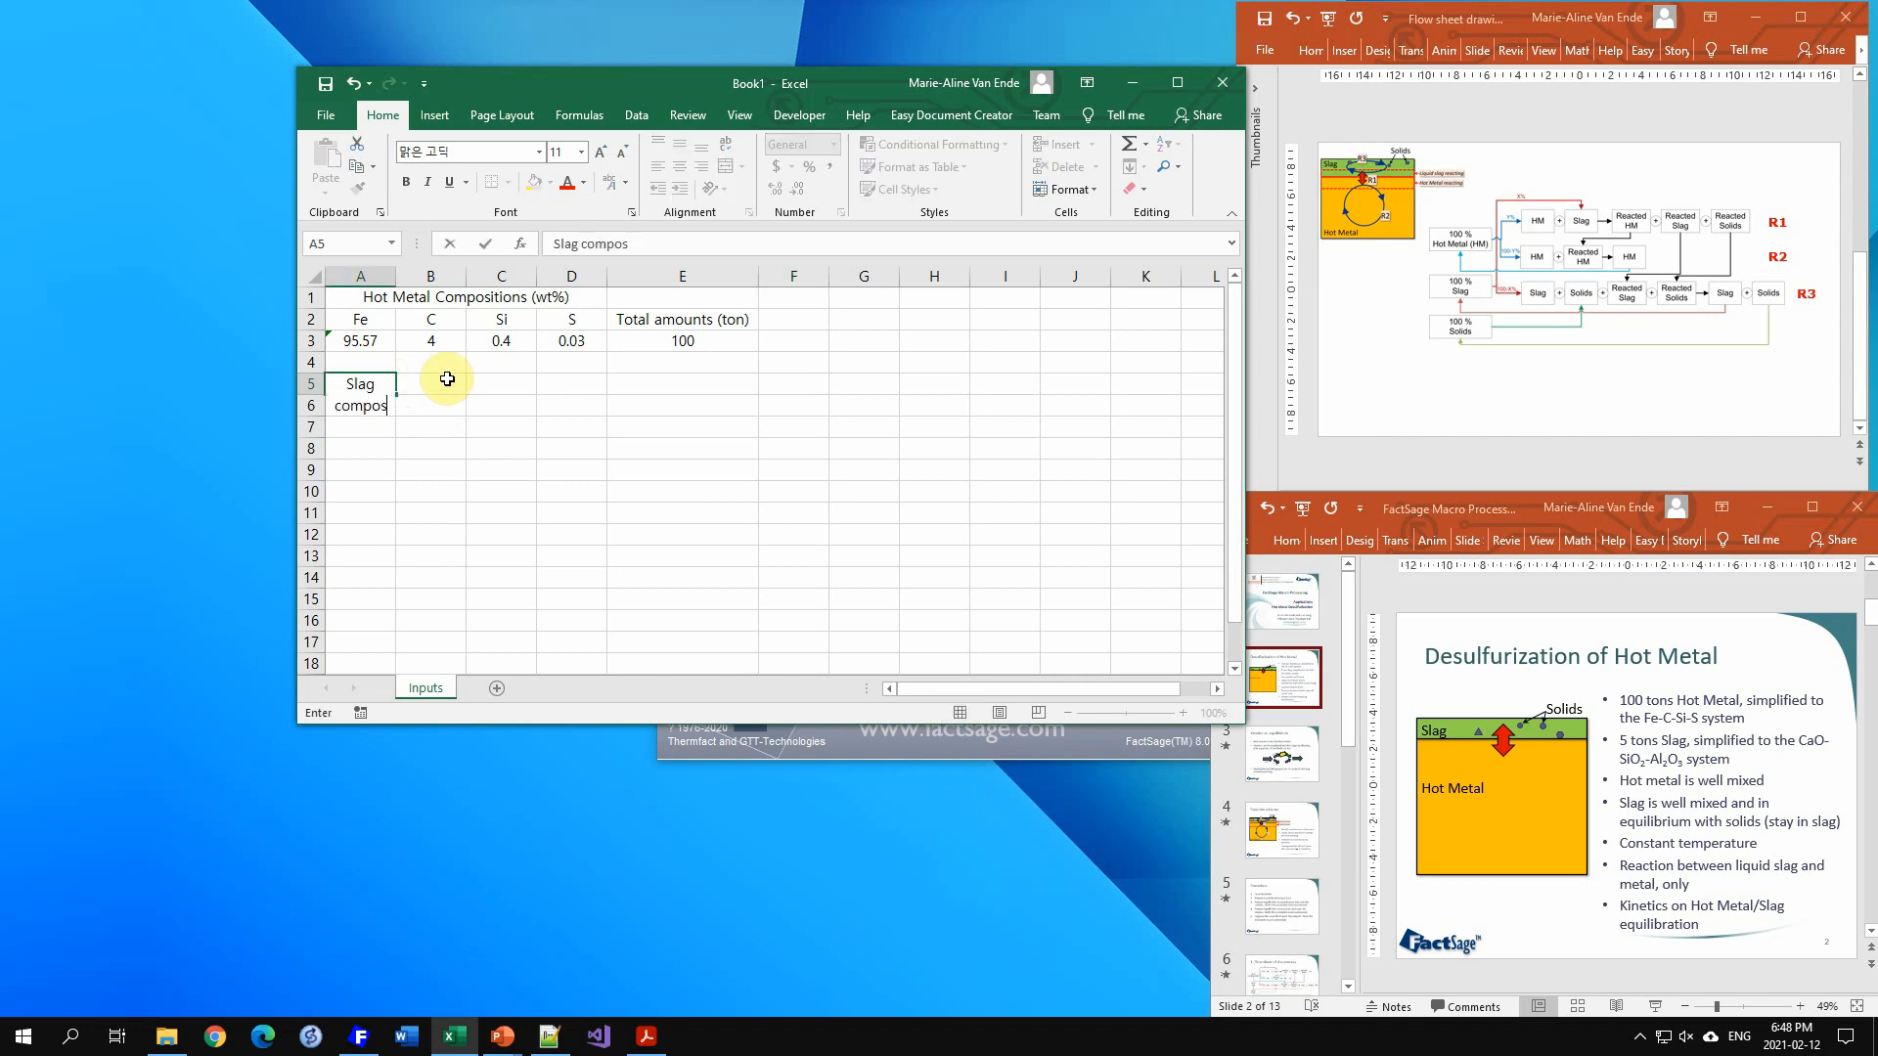
pyautogui.write('ition (wt%)')
pyautogui.press('Return')
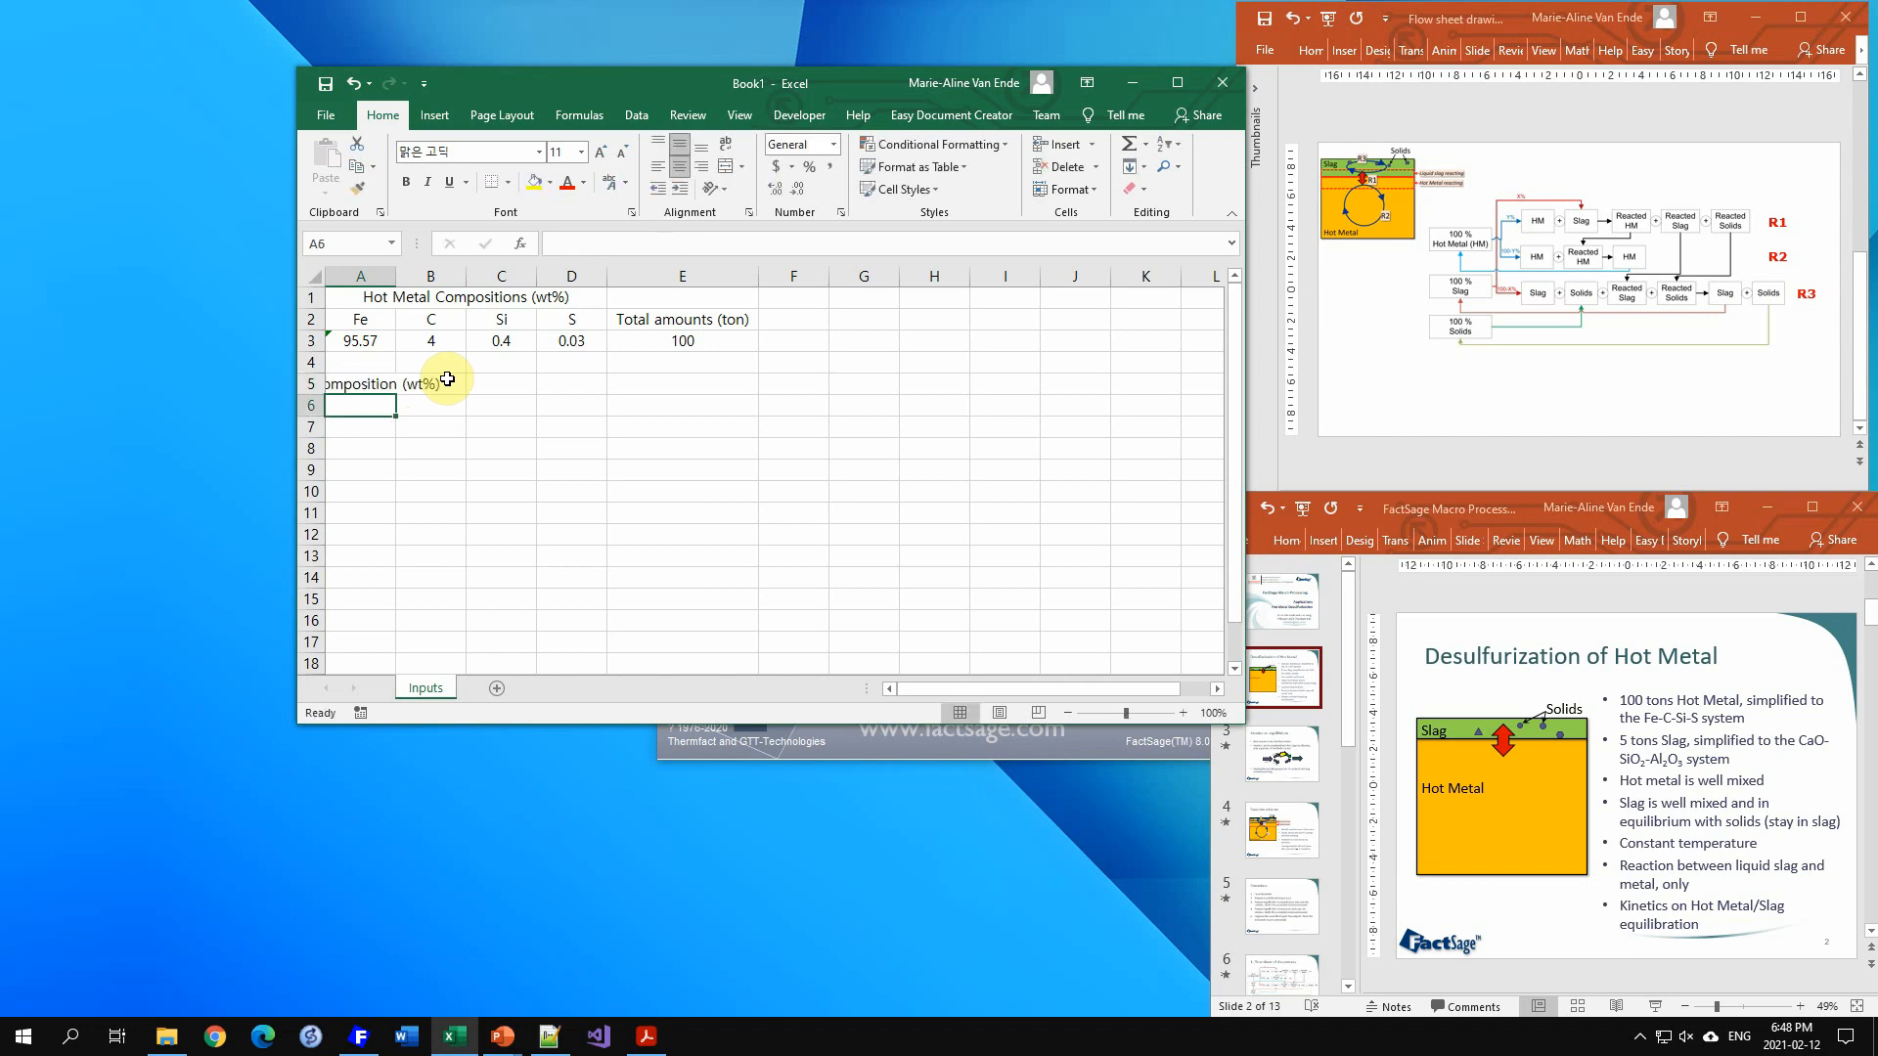
# Step: Enter slag column headers CaO, SiO2 and Al2O3 in A6 to C6, and "Total amounts (ton)" in E6
pyautogui.write('CaO')
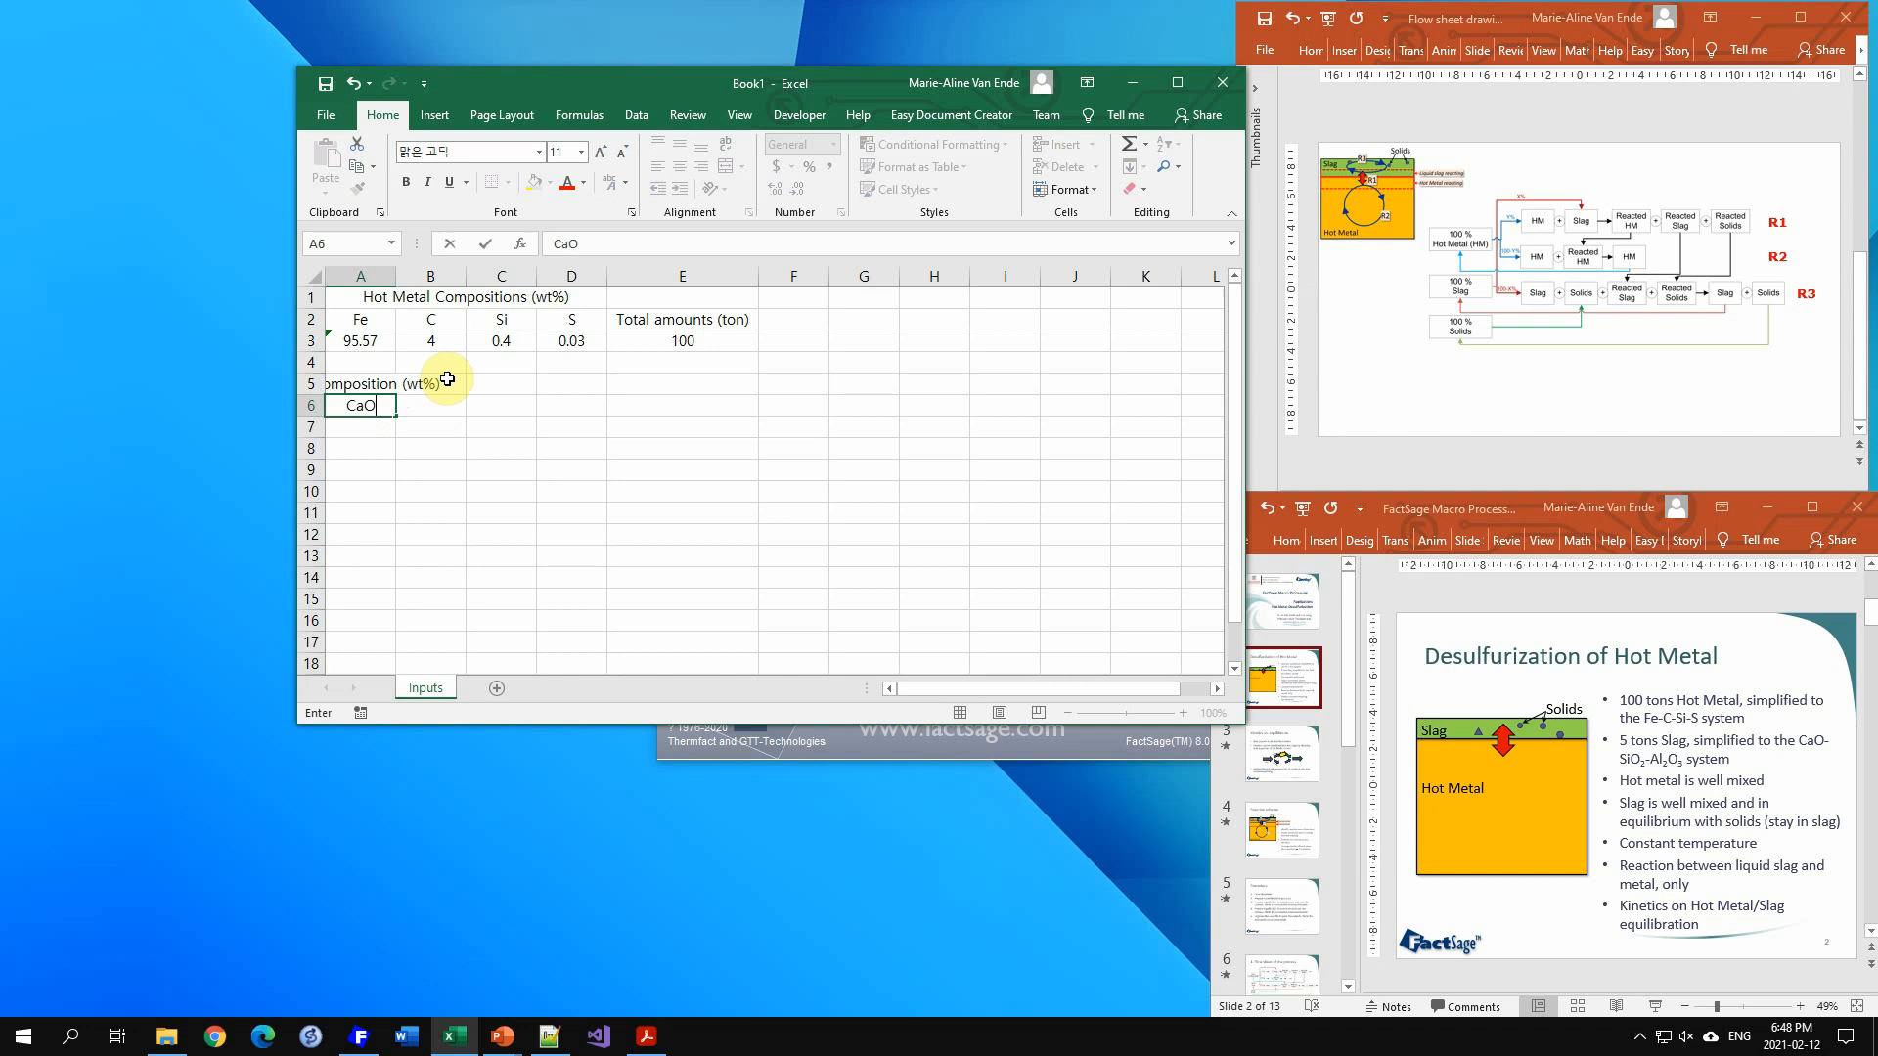
pyautogui.press('Tab')
pyautogui.write('SiO2')
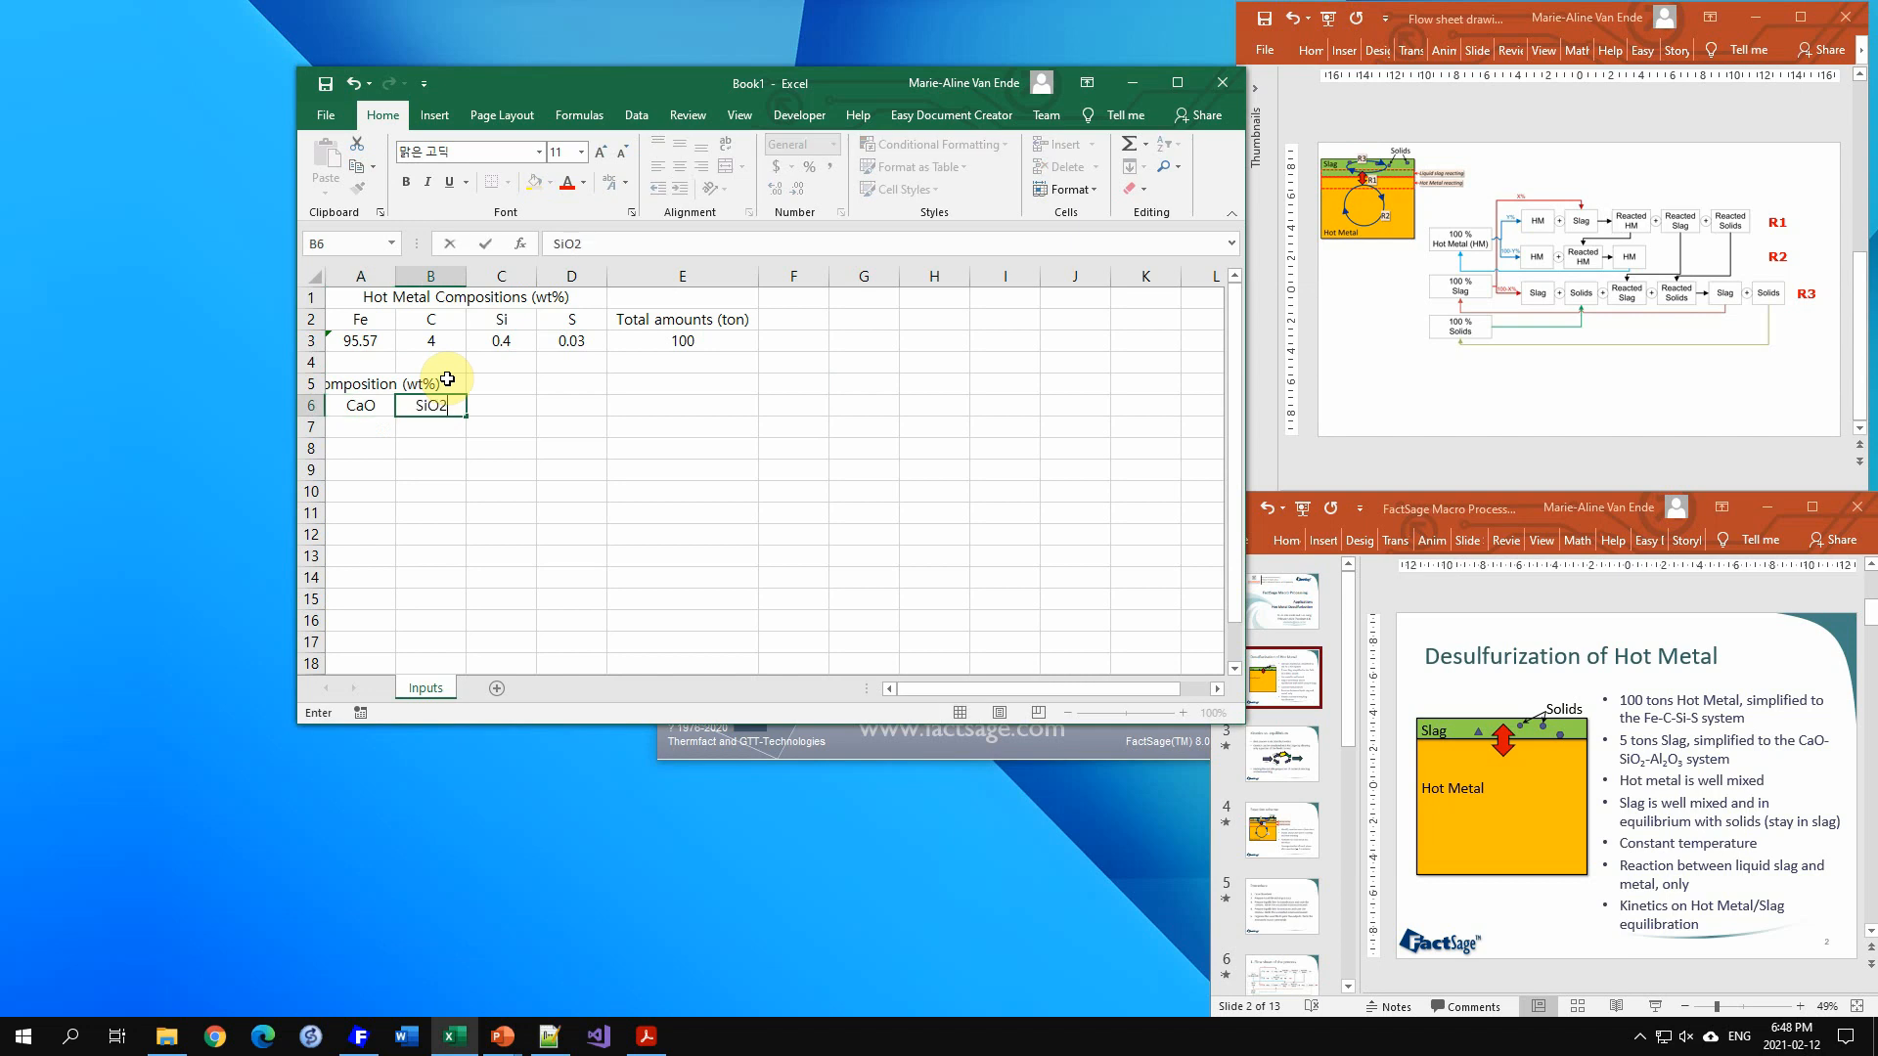
pyautogui.press('Tab')
pyautogui.write('Al2O3')
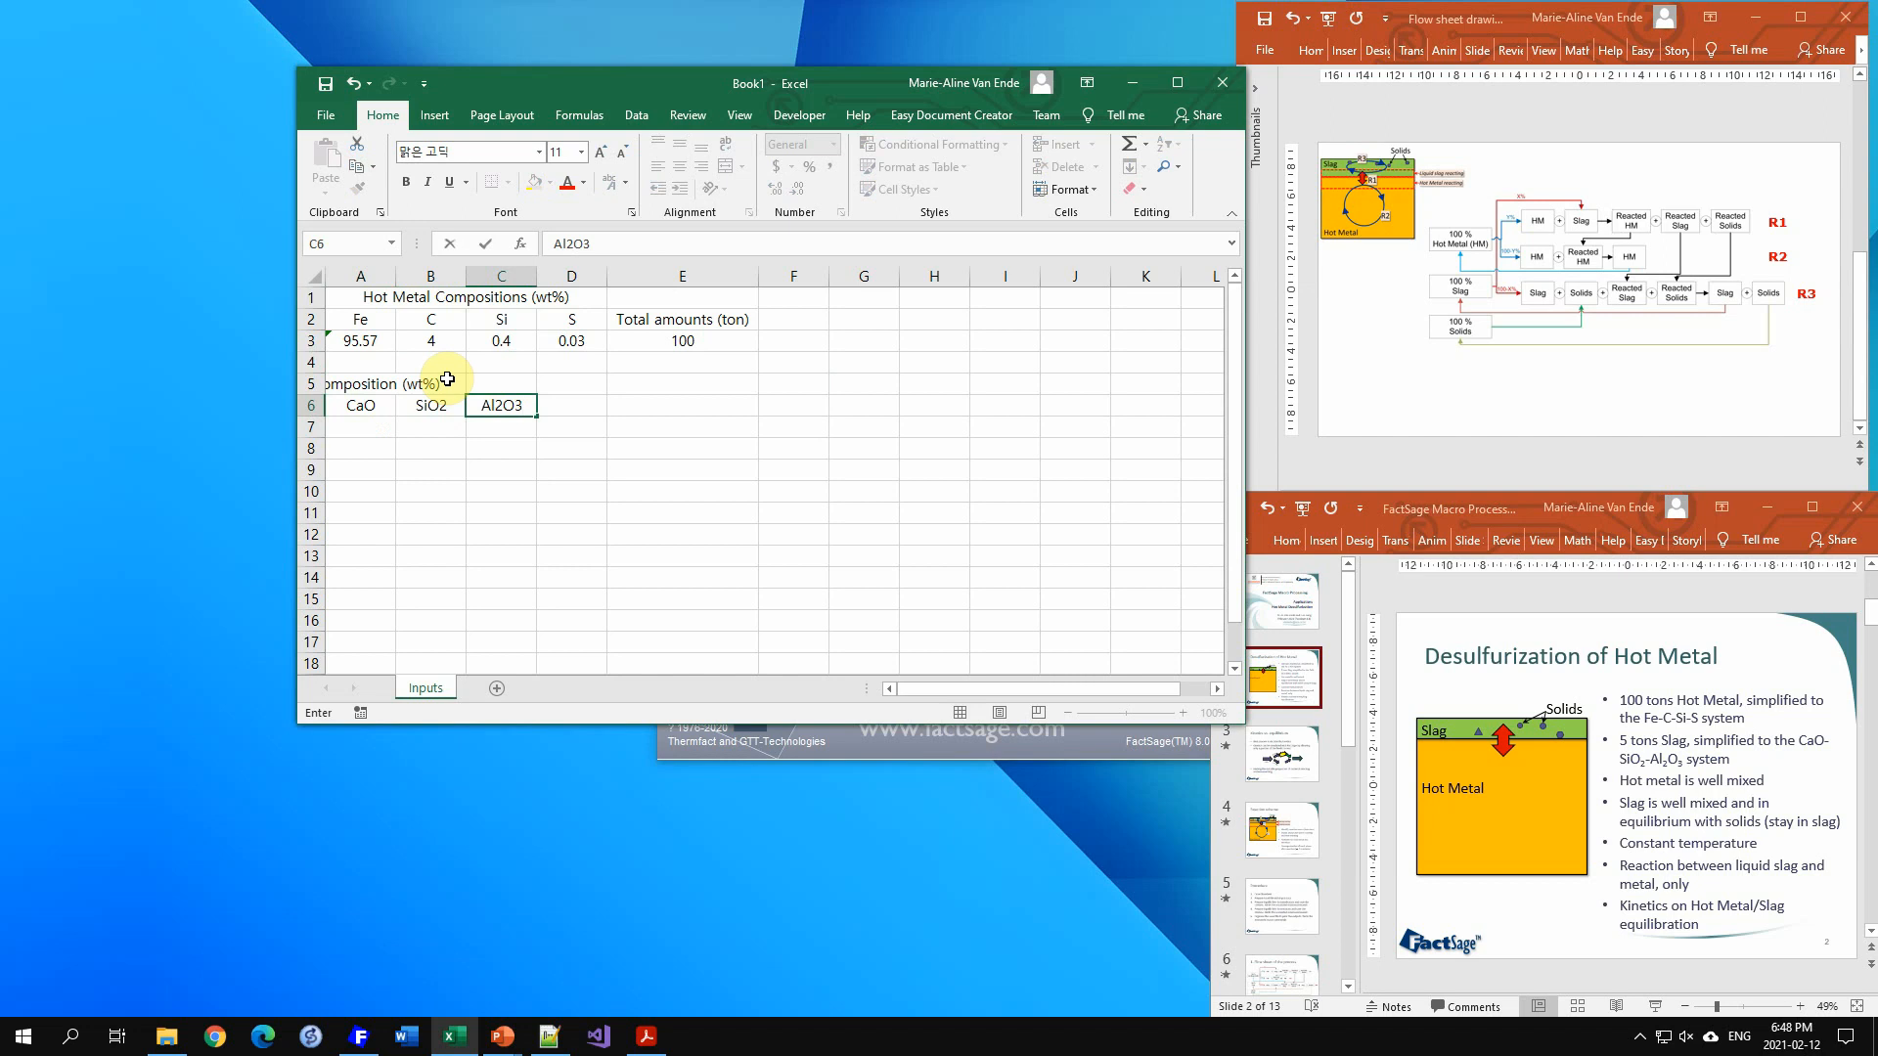
pyautogui.press('Tab')
pyautogui.press('Tab')
pyautogui.write('To')
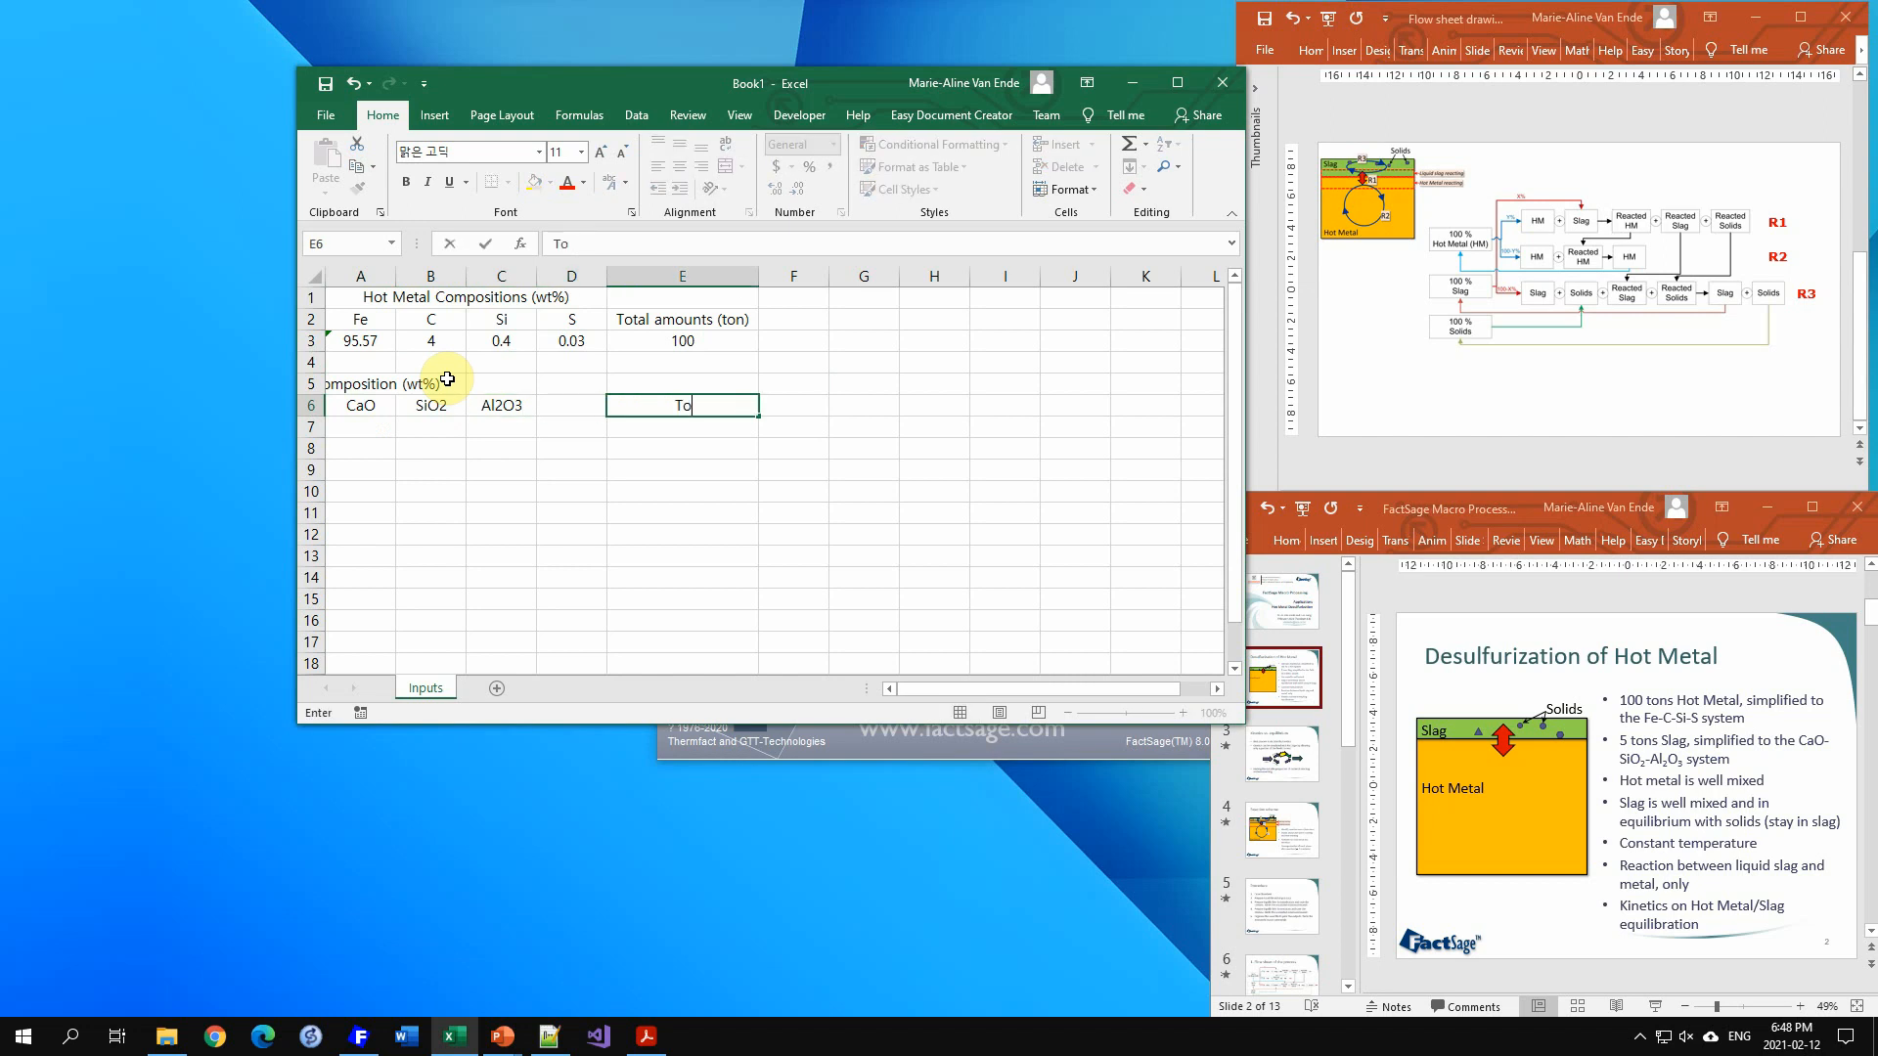
pyautogui.write('tal amounts (ton)')
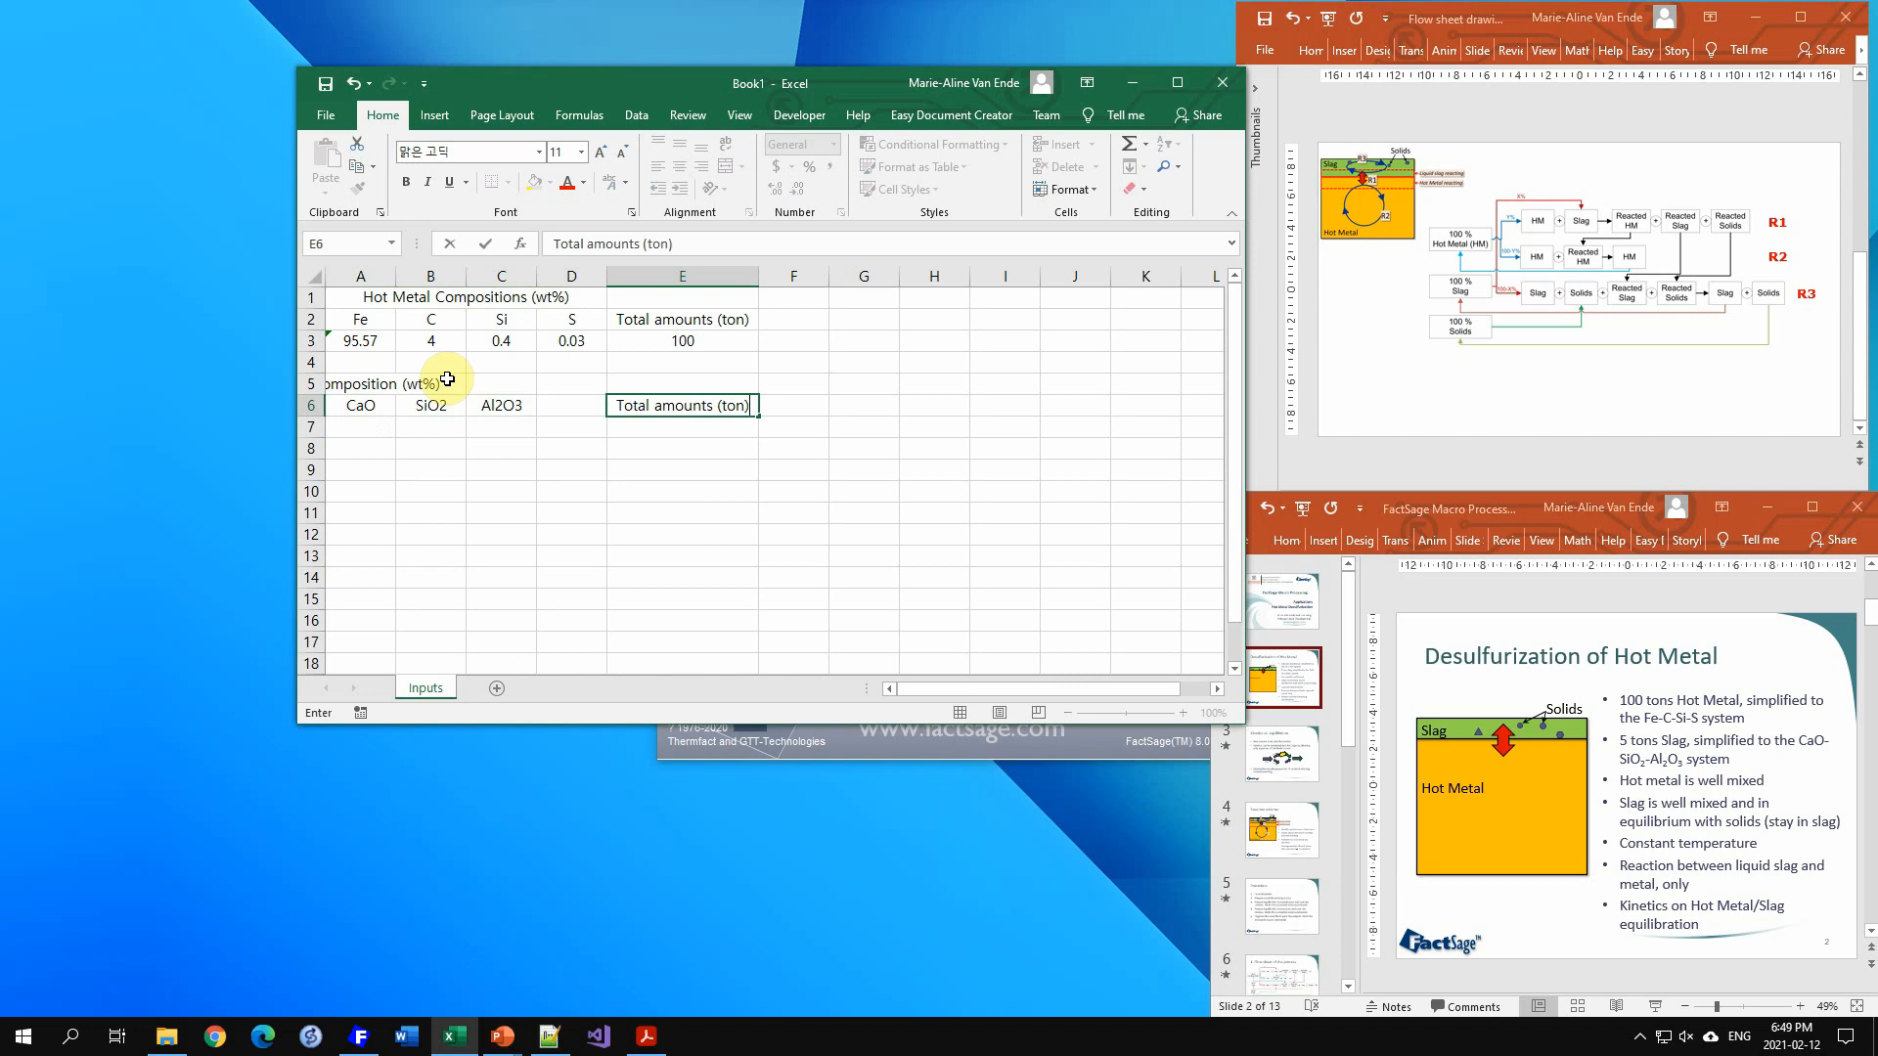
pyautogui.press('Return')
# Step: Enter 5 as the total slag amount in E7 and the slag composition 60, 25, 15 in A7 to C7
pyautogui.write('5')
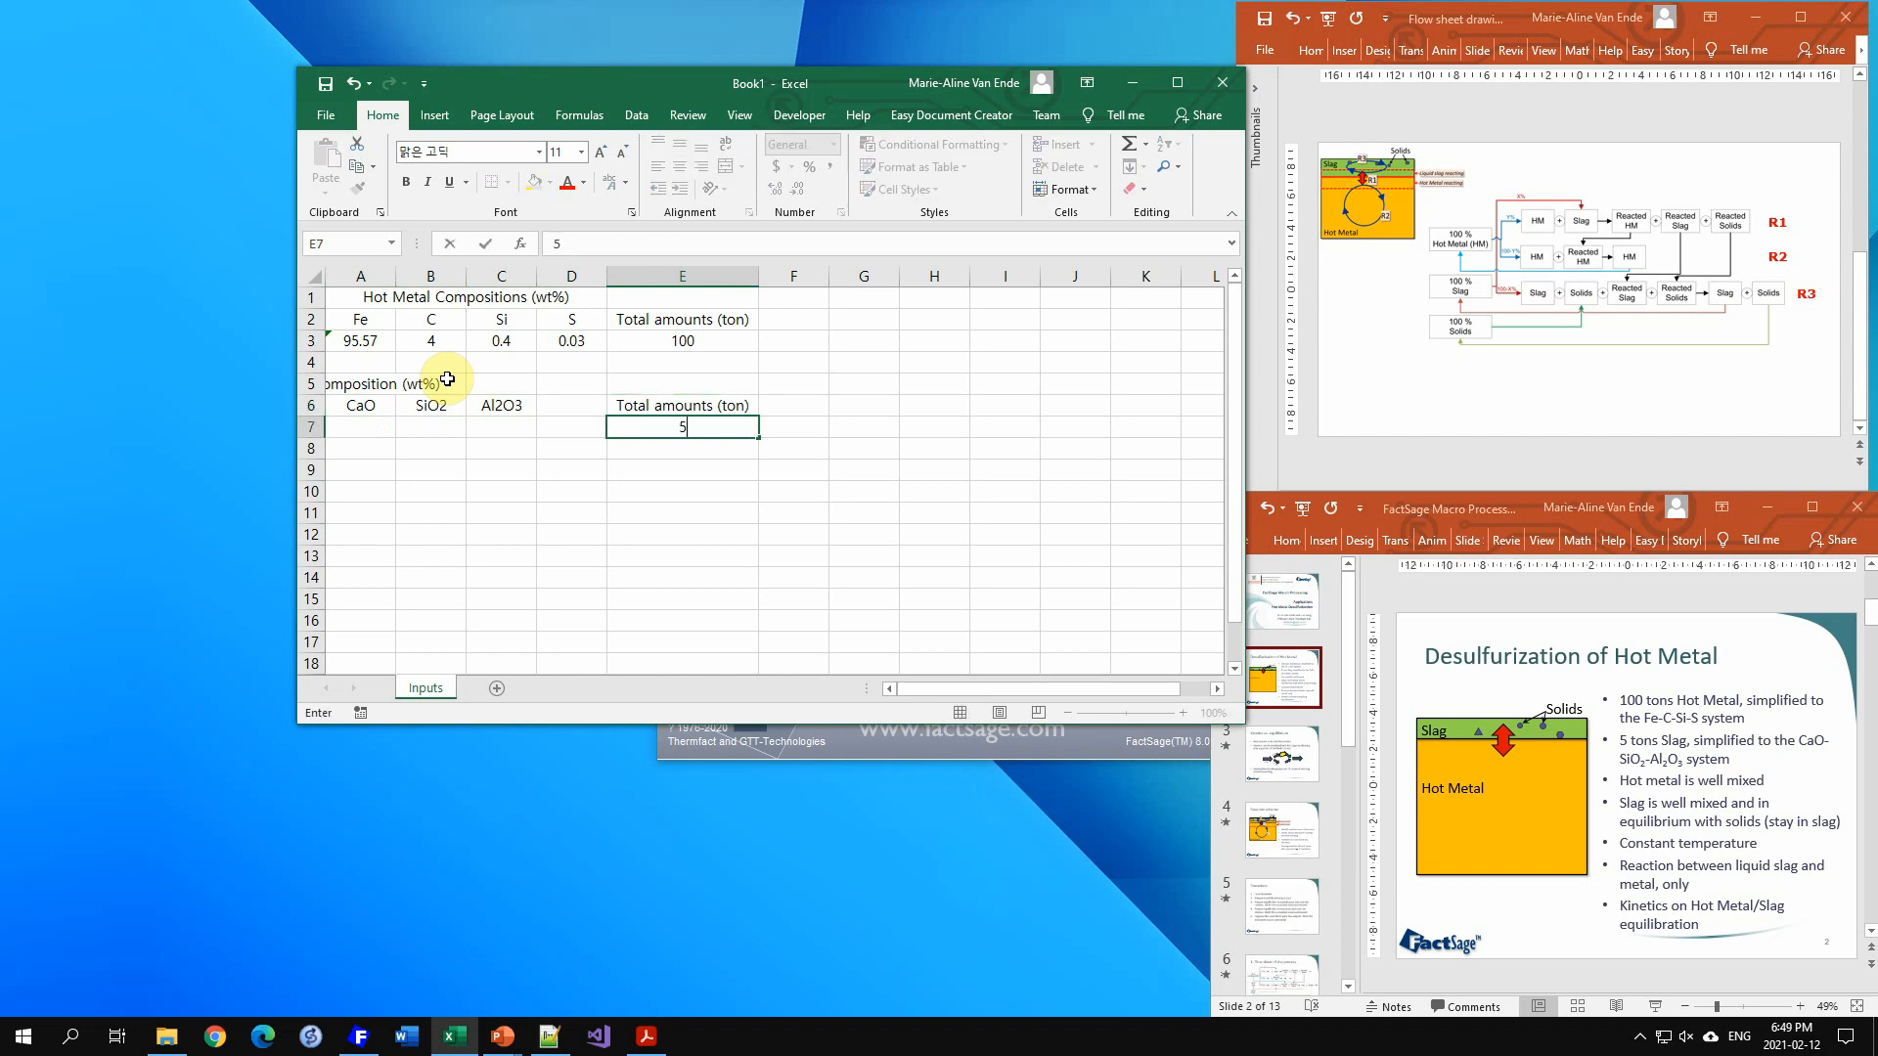
pyautogui.press('Left')
pyautogui.press('Left')
pyautogui.press('Left')
pyautogui.press('Left')
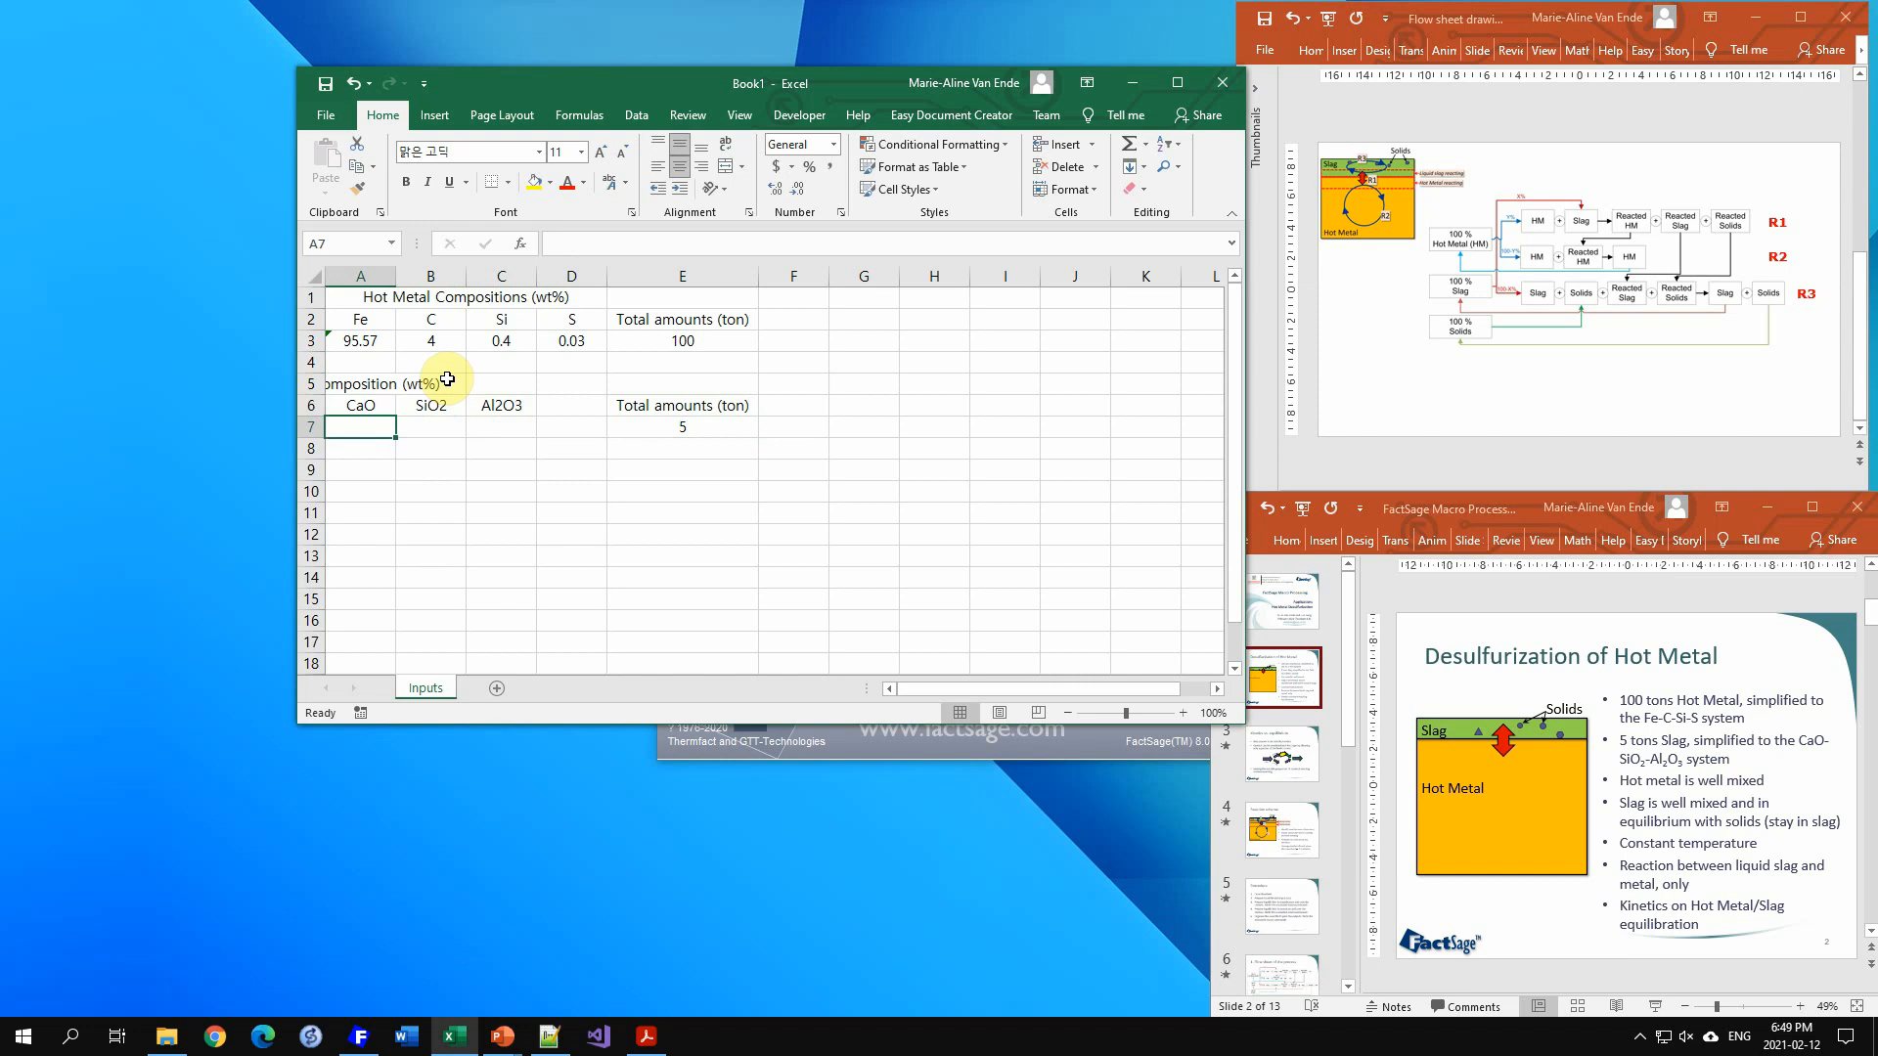
pyautogui.write('60')
pyautogui.press('Tab')
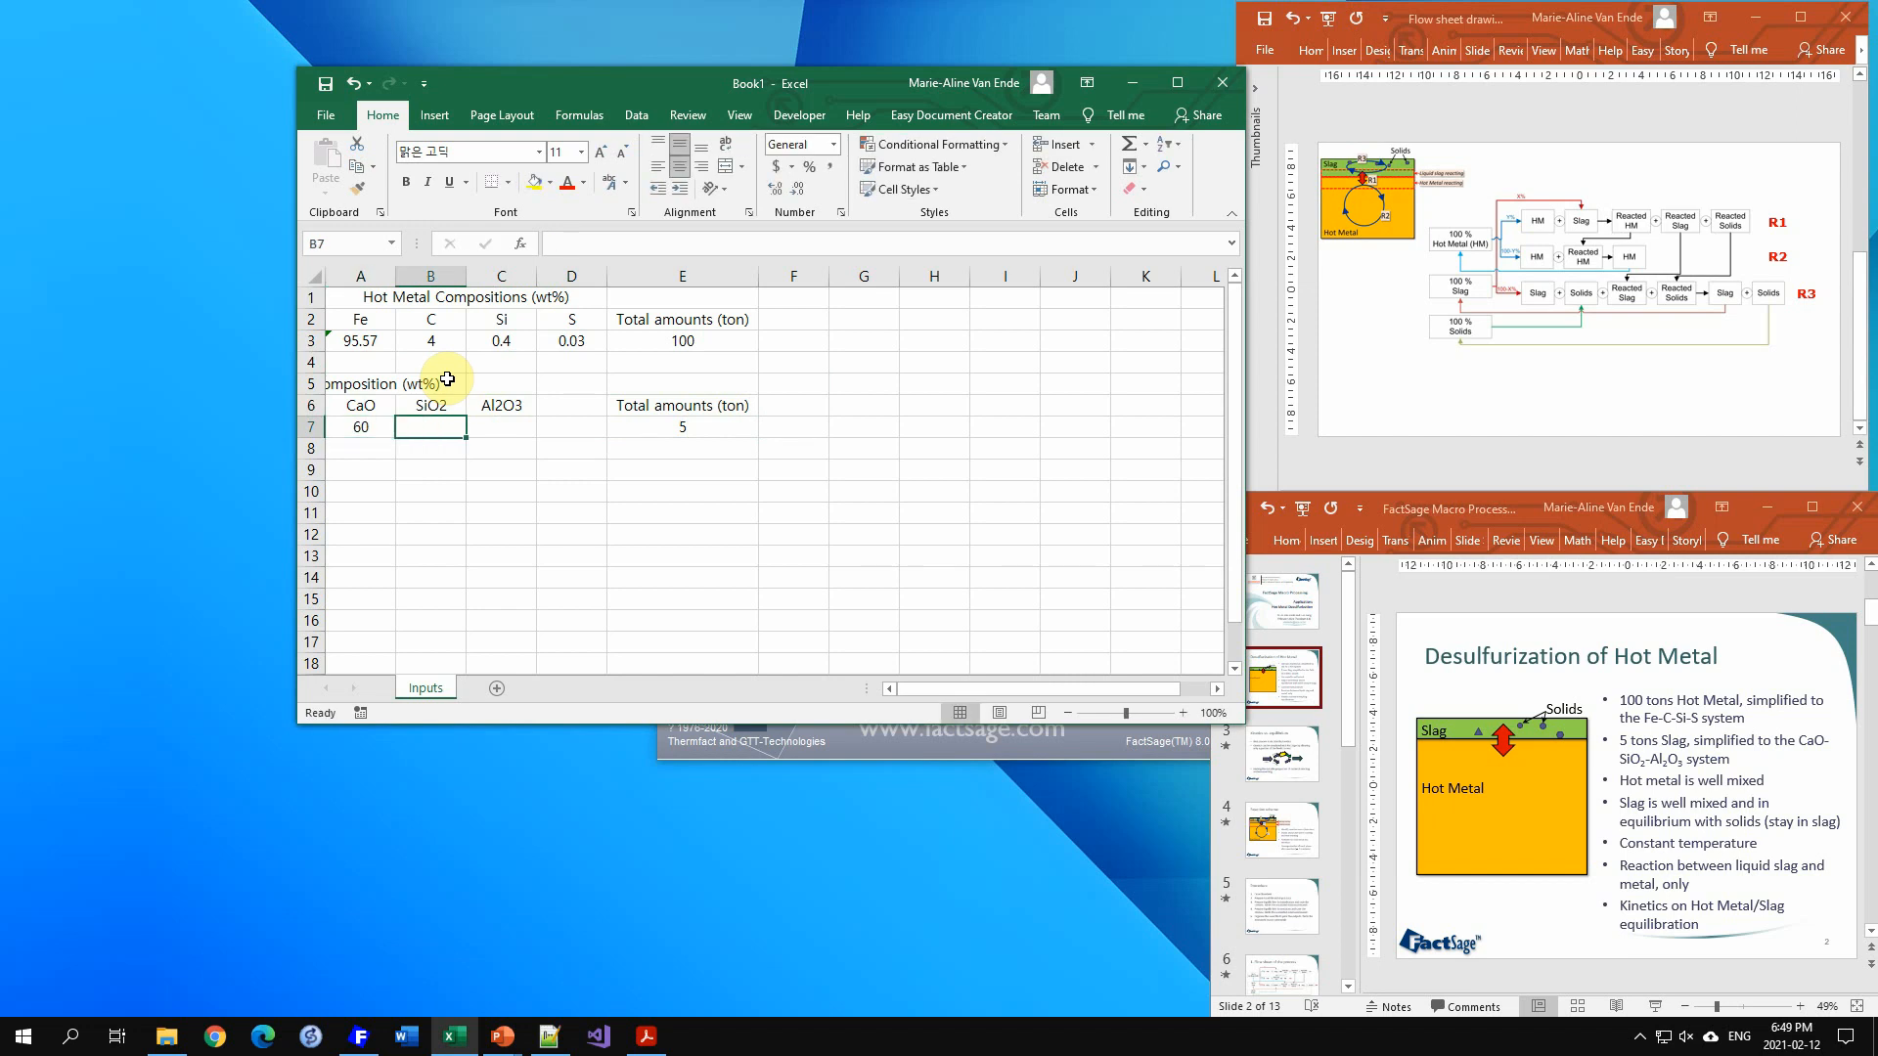
pyautogui.write('25')
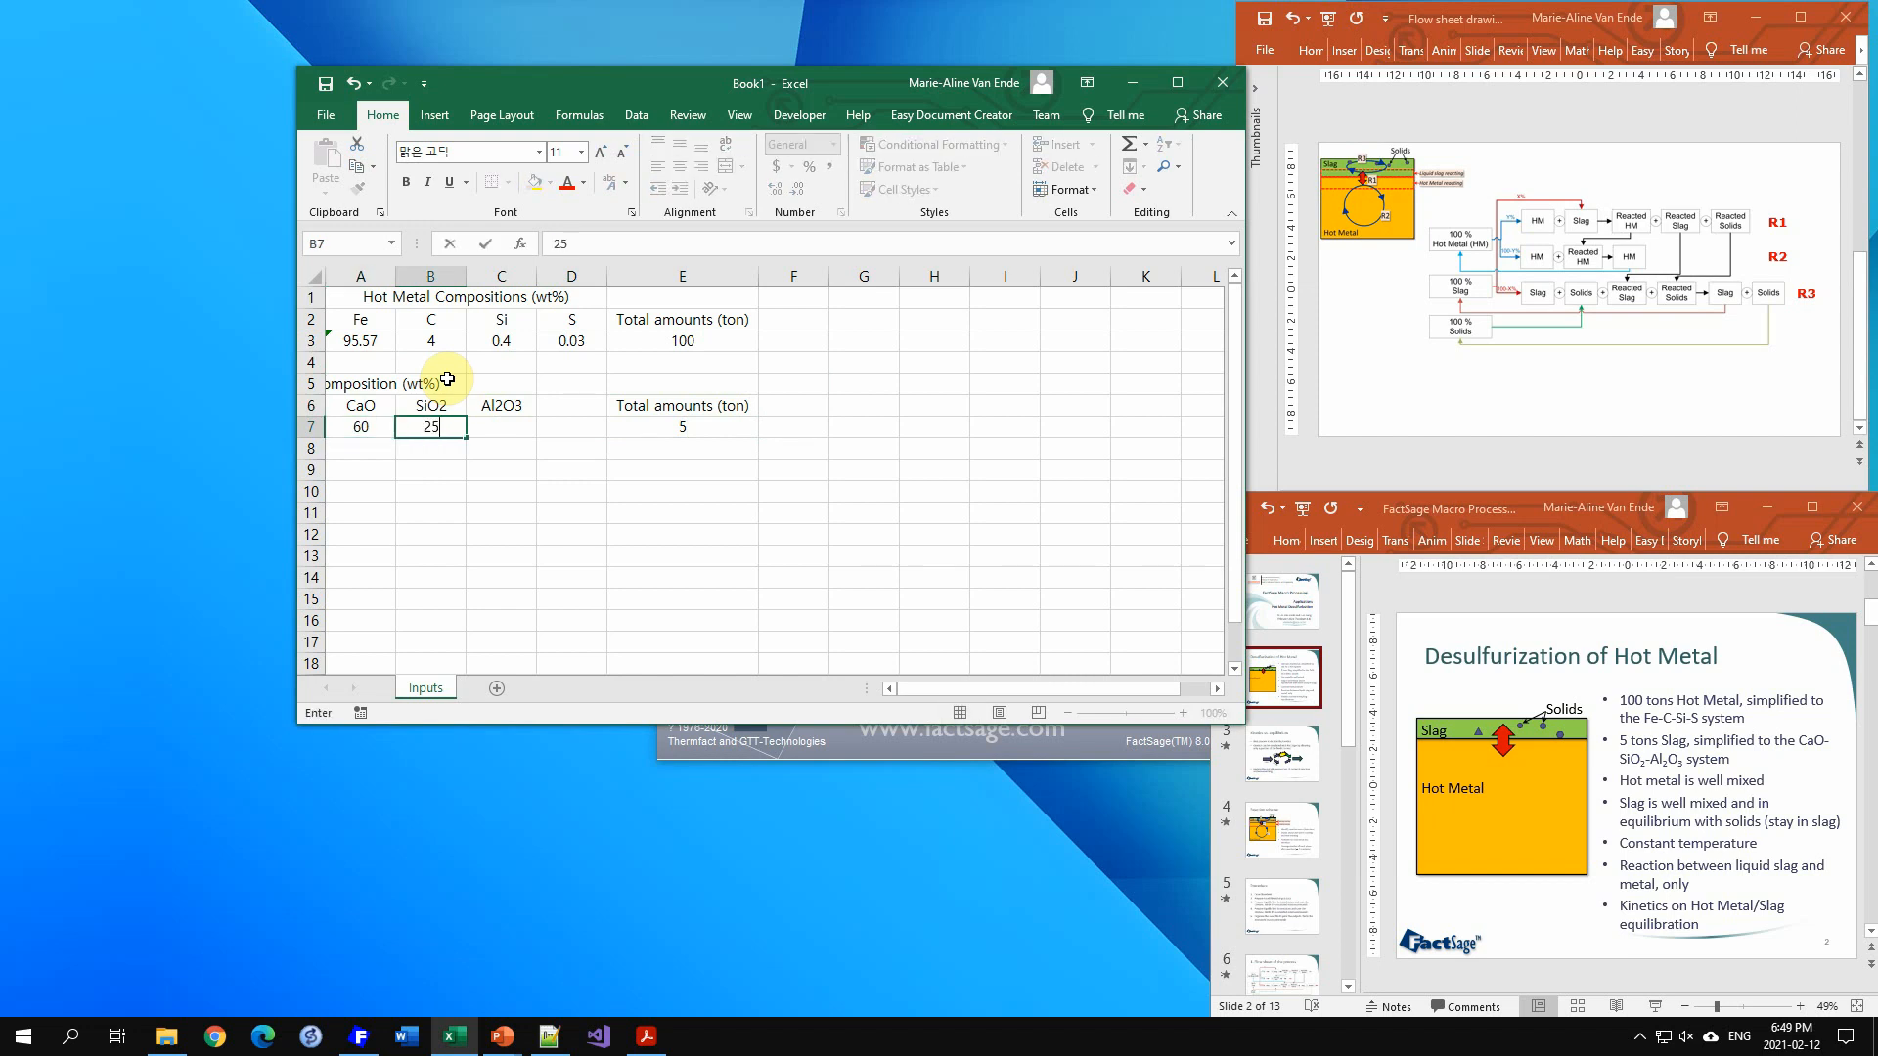
pyautogui.press('Tab')
pyautogui.write('15')
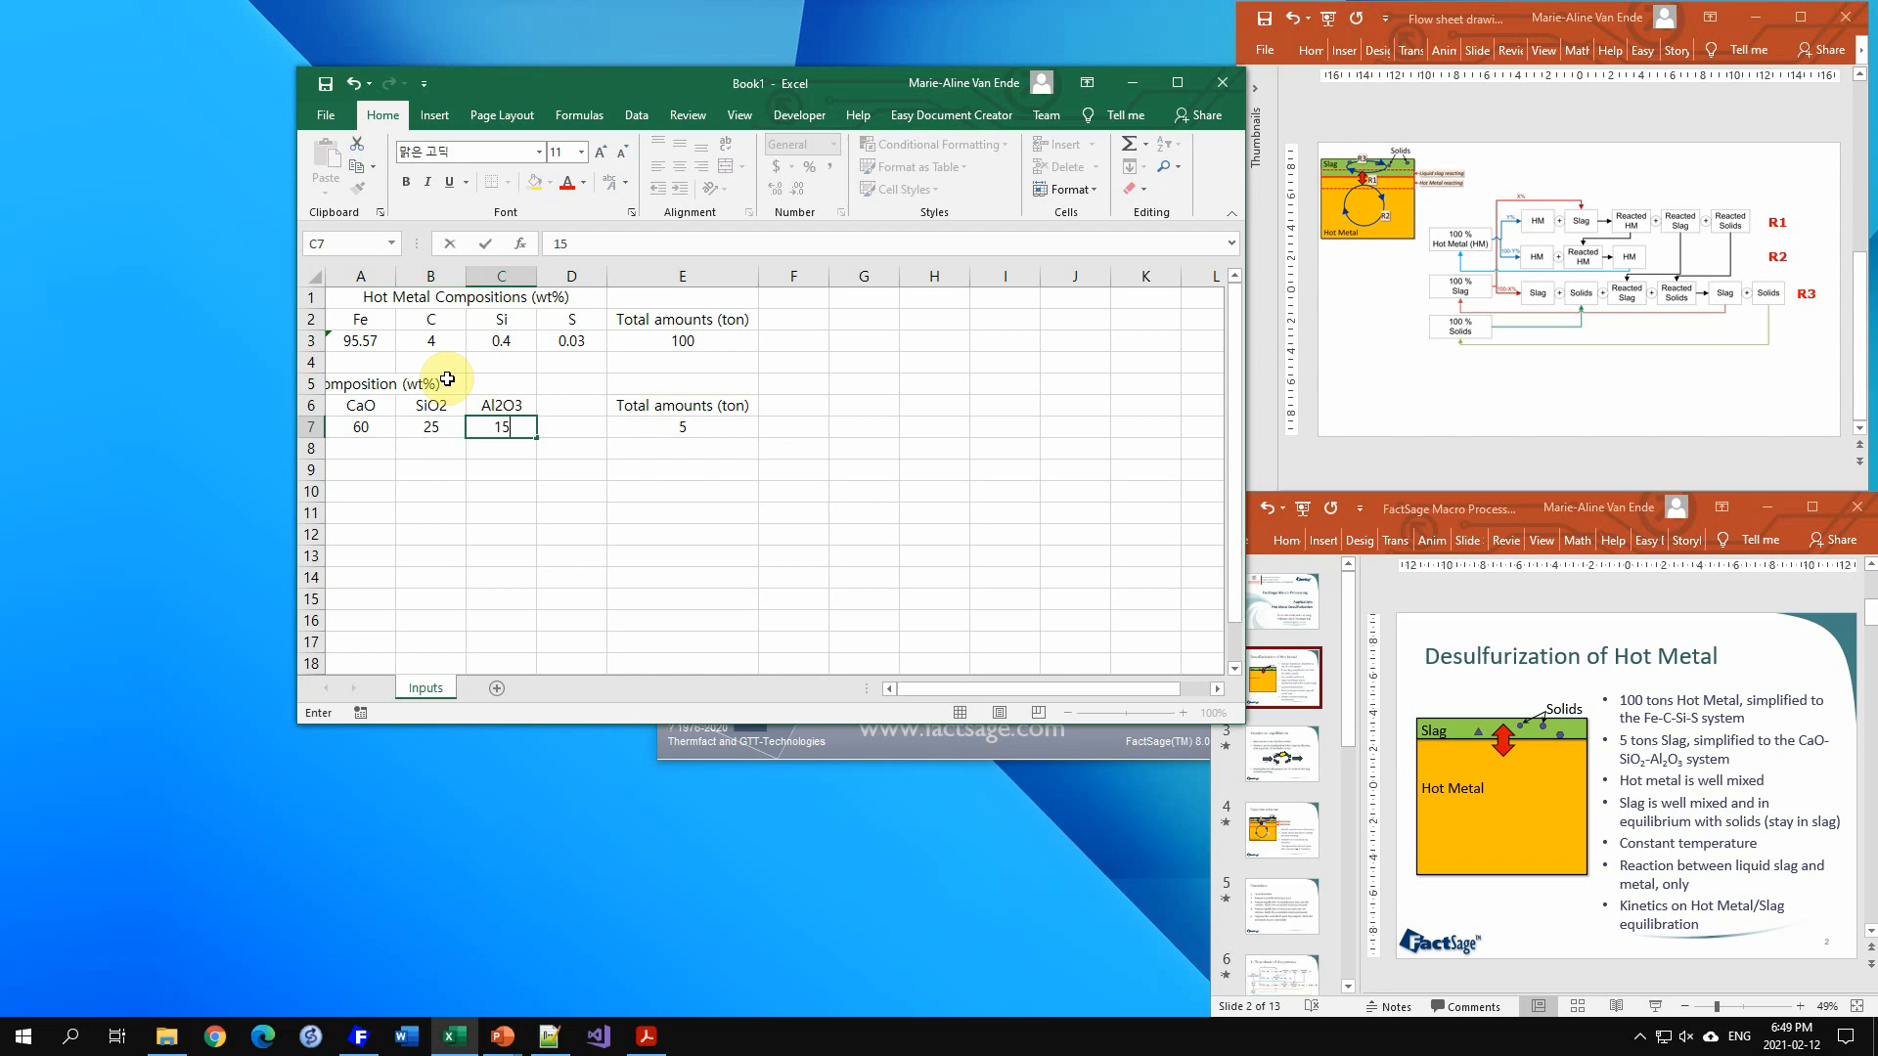
# Step: Merge and center the slag heading across cells A5 to C5
pyautogui.press('Up')
pyautogui.press('Up')
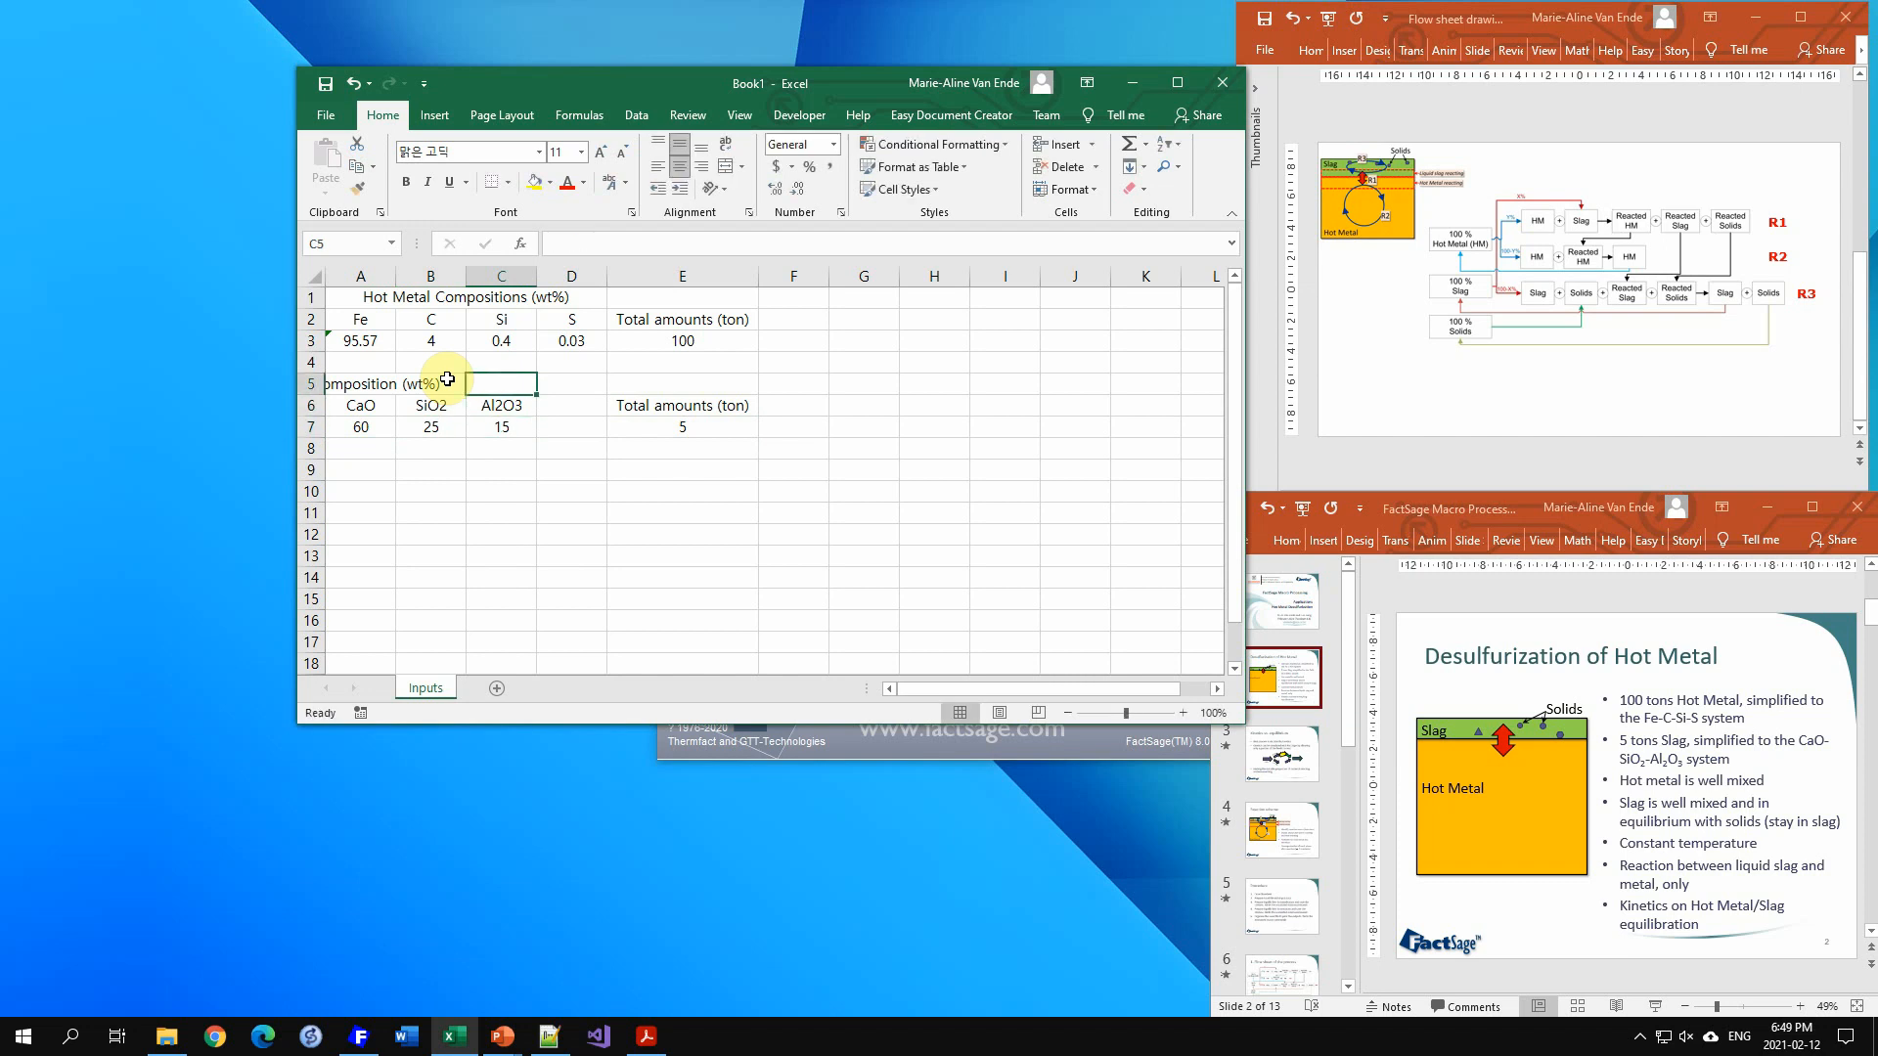
pyautogui.moveTo(355, 380); pyautogui.dragTo(495, 383)
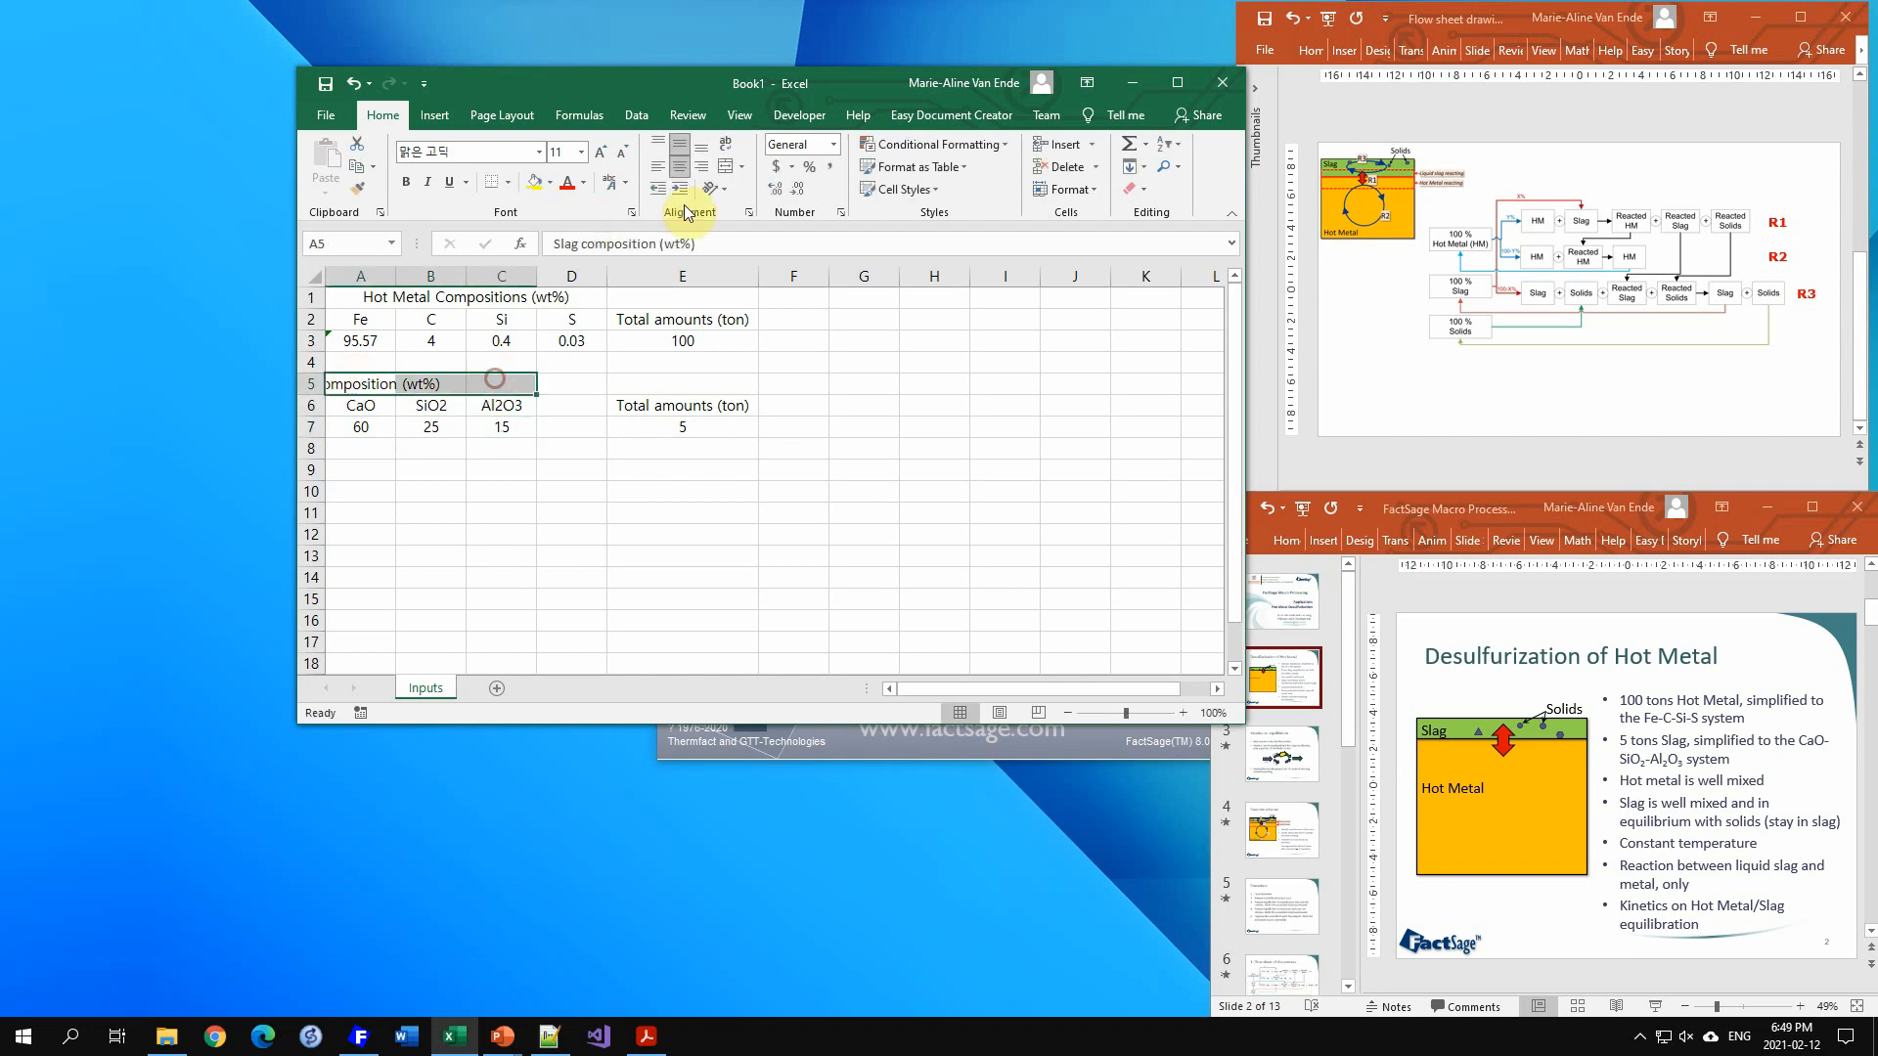
pyautogui.click(725, 179)
pyautogui.click(634, 489)
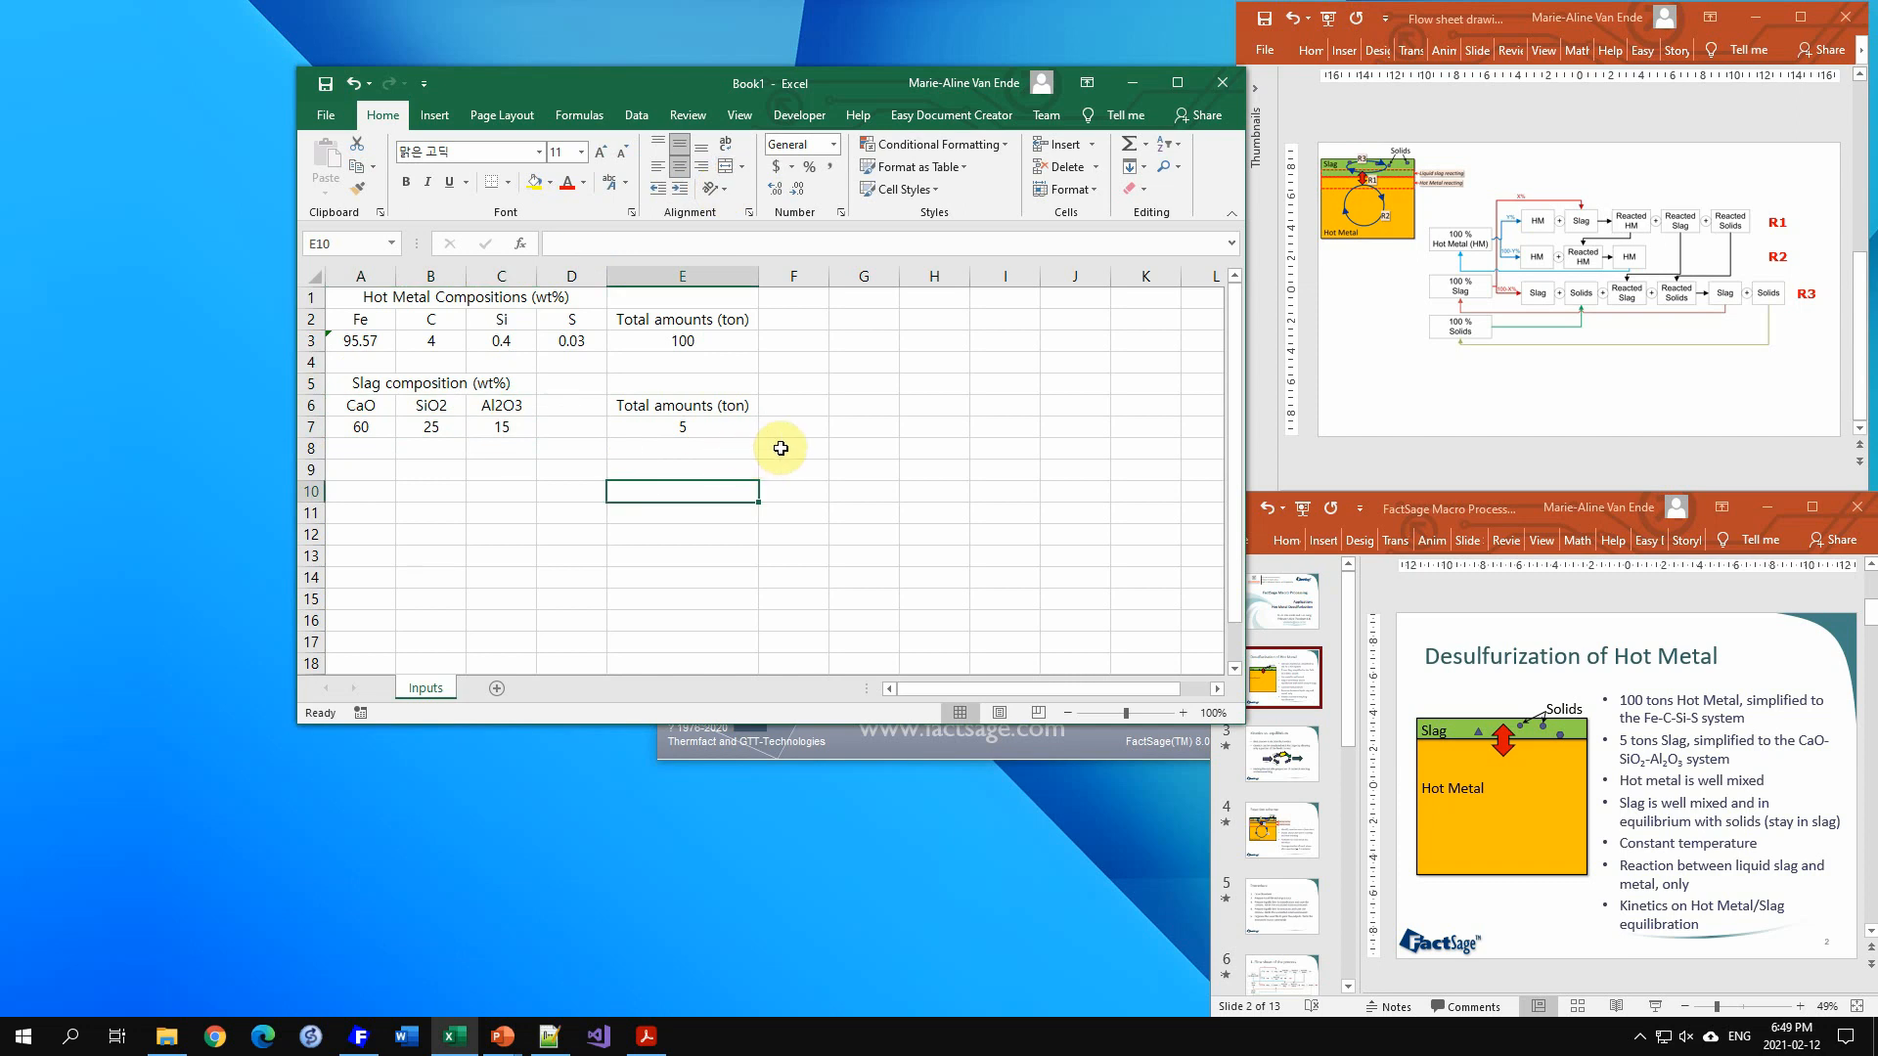
# Step: Label G1 "Process temperature (deg C)" and enter 1400 in H1
pyautogui.click(868, 305)
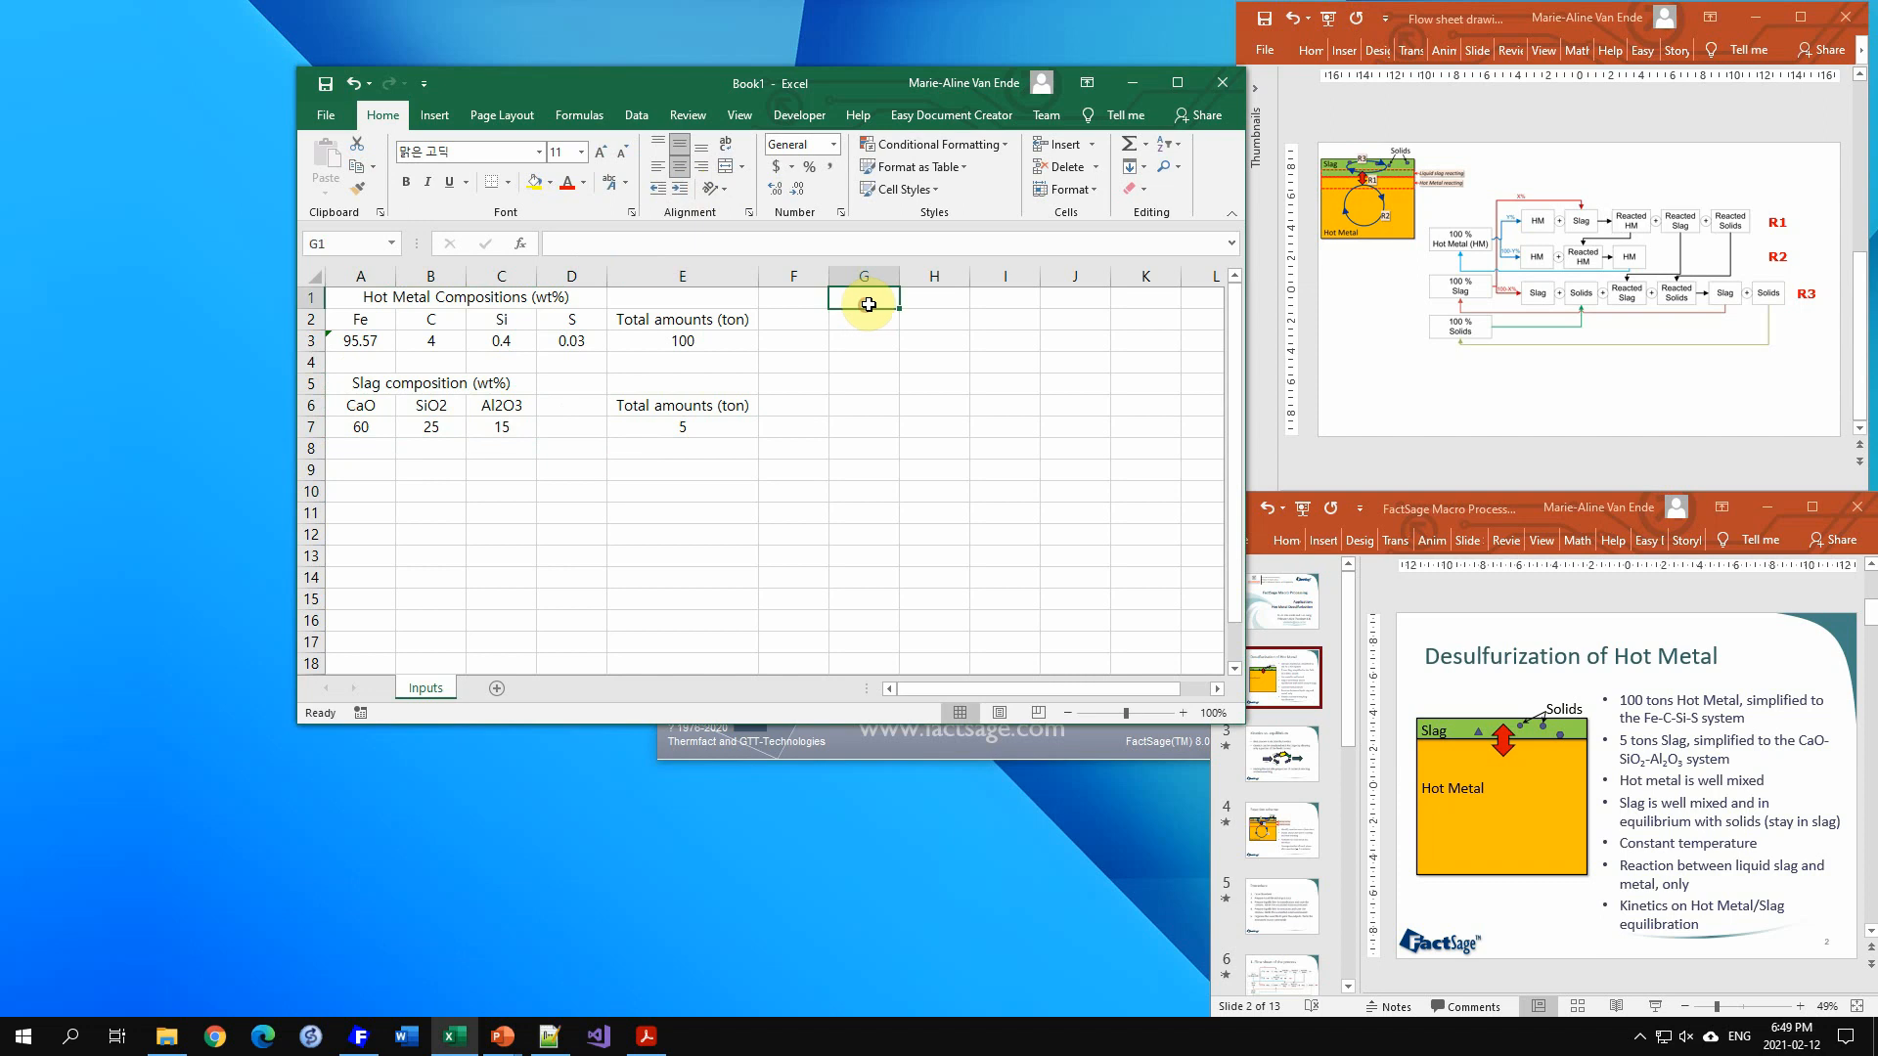
pyautogui.write('Proce')
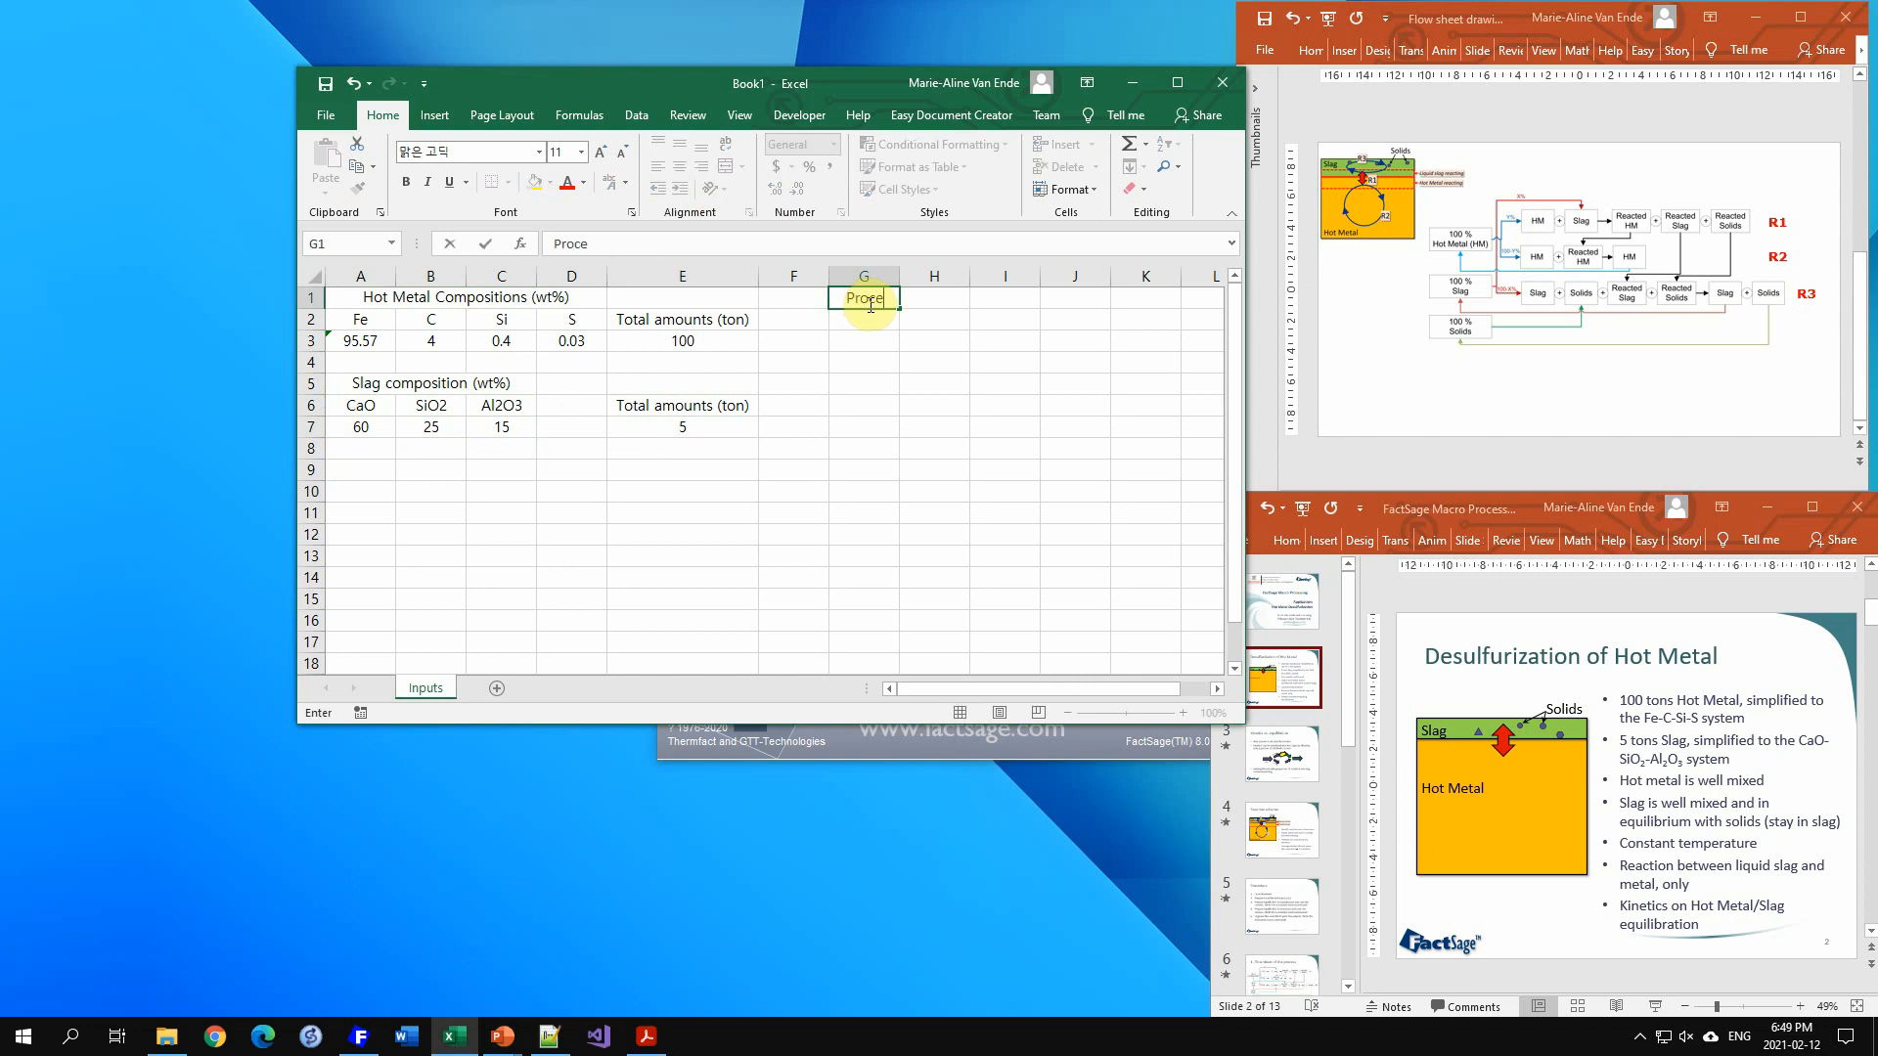
pyautogui.write('ss temperature')
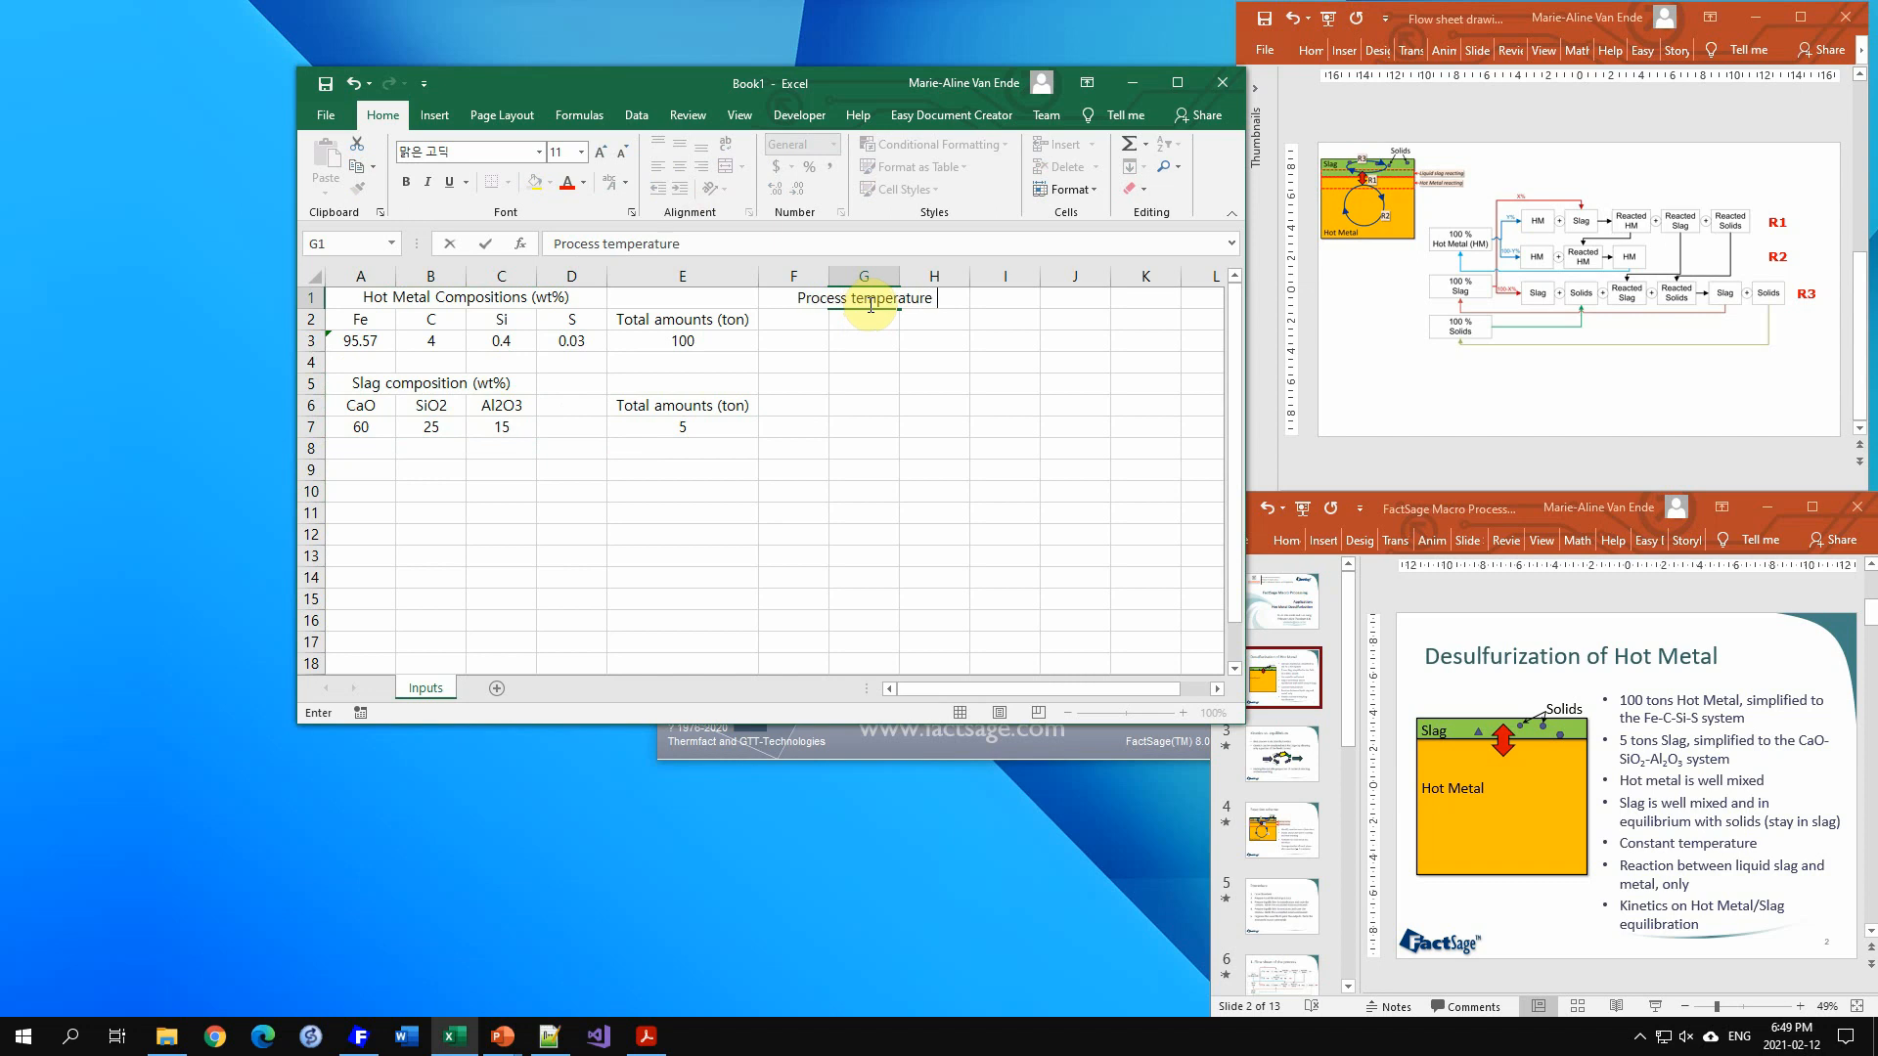
pyautogui.write(' (deg C)')
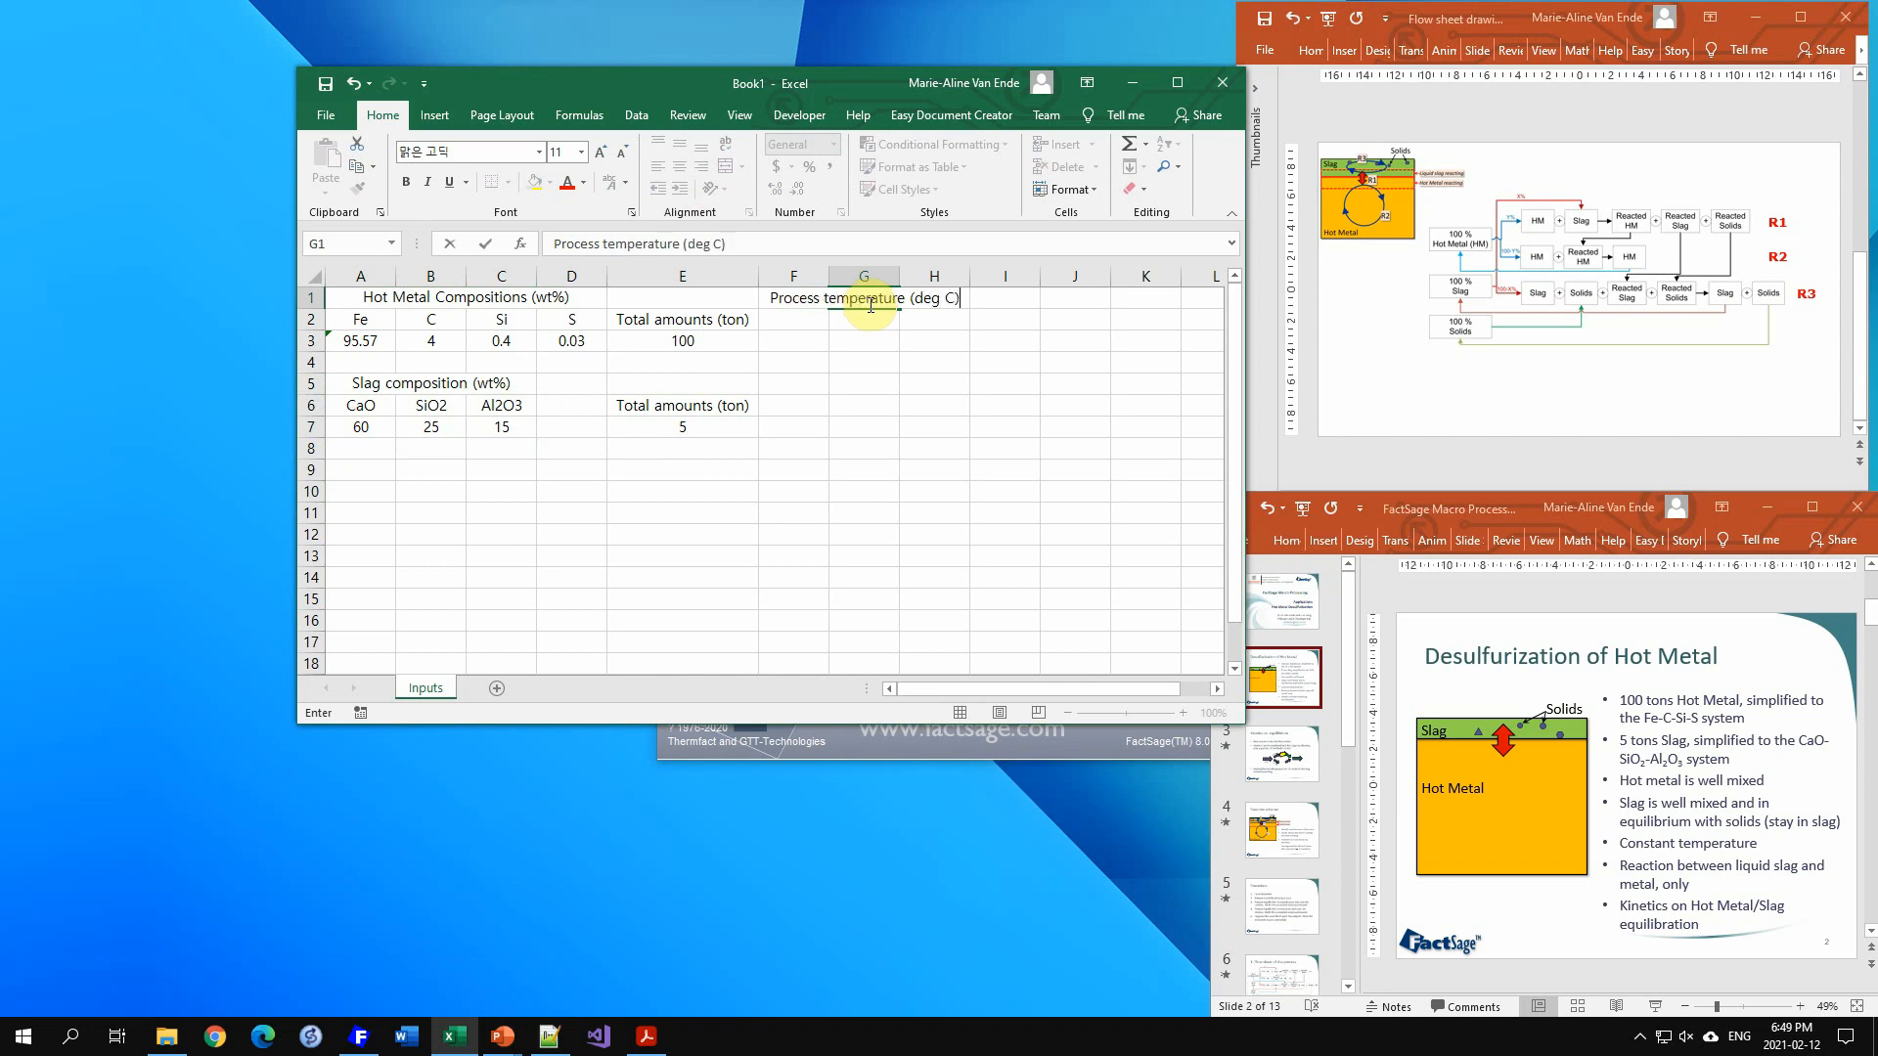
pyautogui.hotkey('ctrl', 'Return')
pyautogui.press('Right')
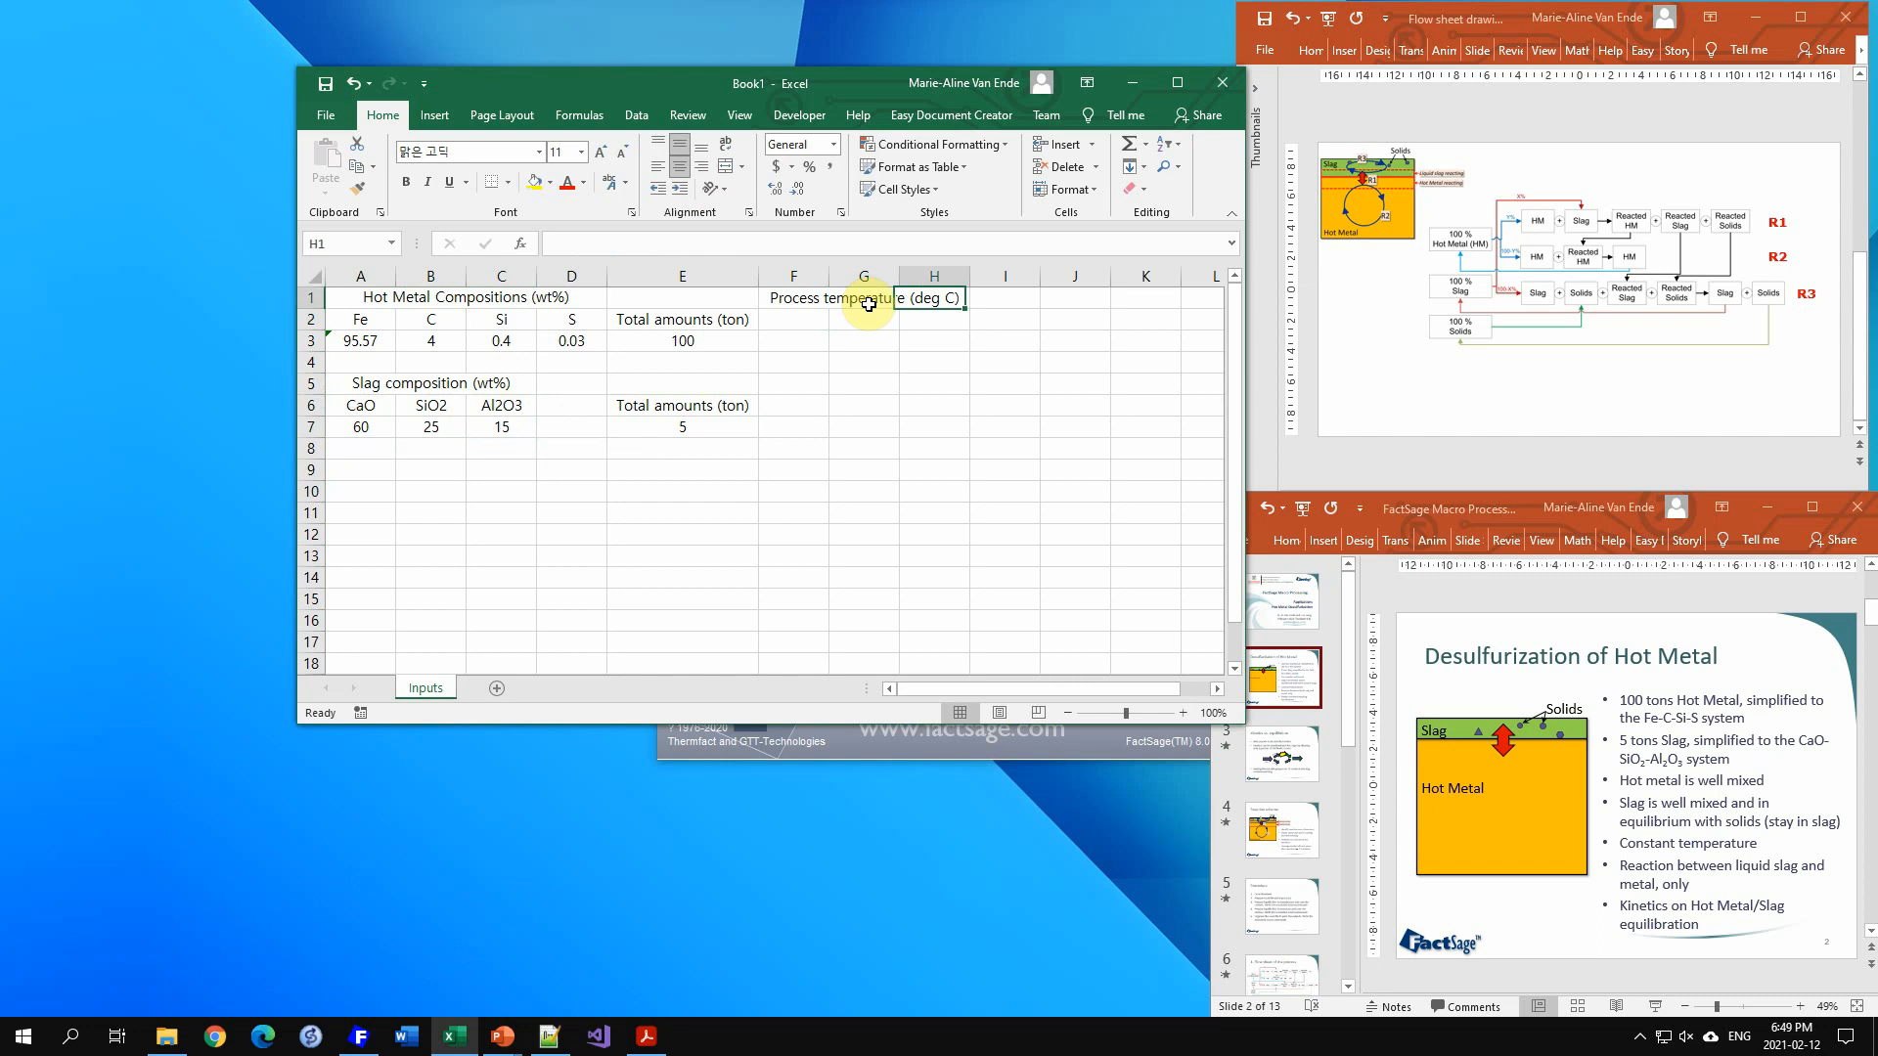
pyautogui.write('1400')
pyautogui.press('Return')
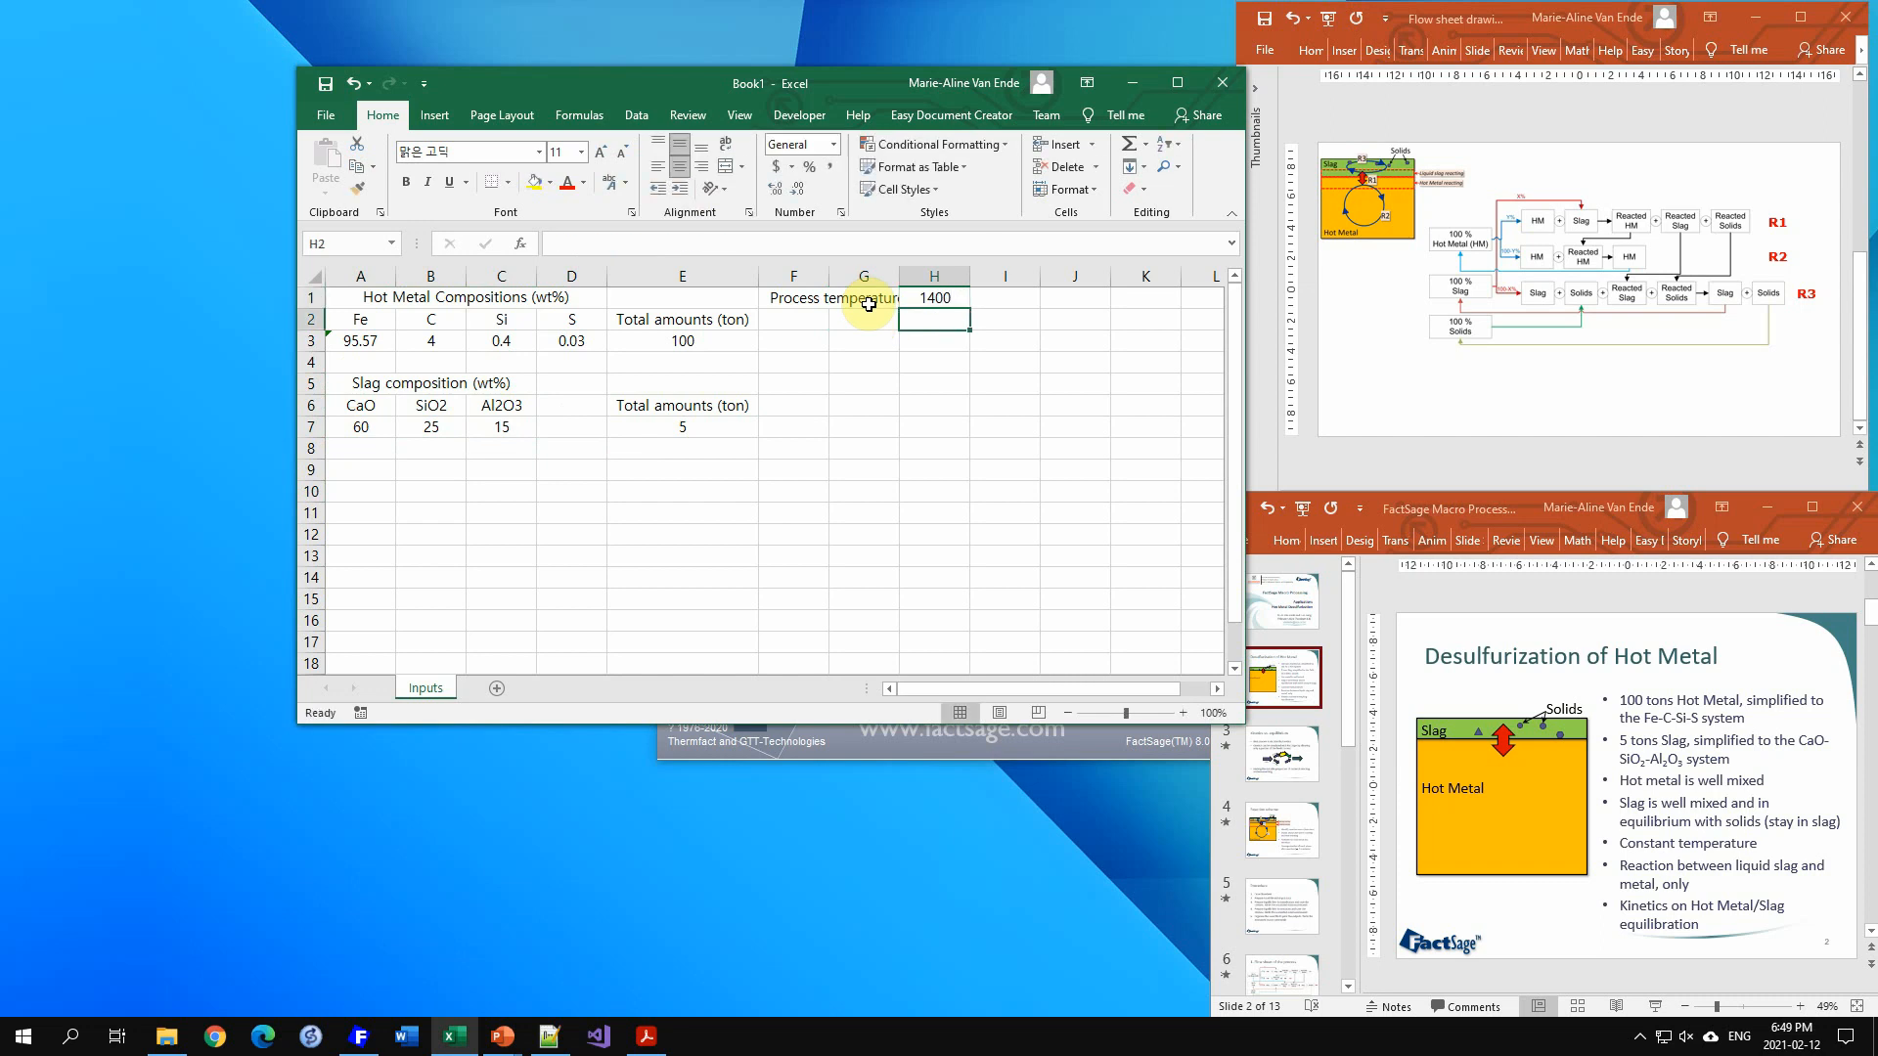
# Step: Label G2 "Process duration (min)" with 10 in H2, and autofit column G
pyautogui.press('Left')
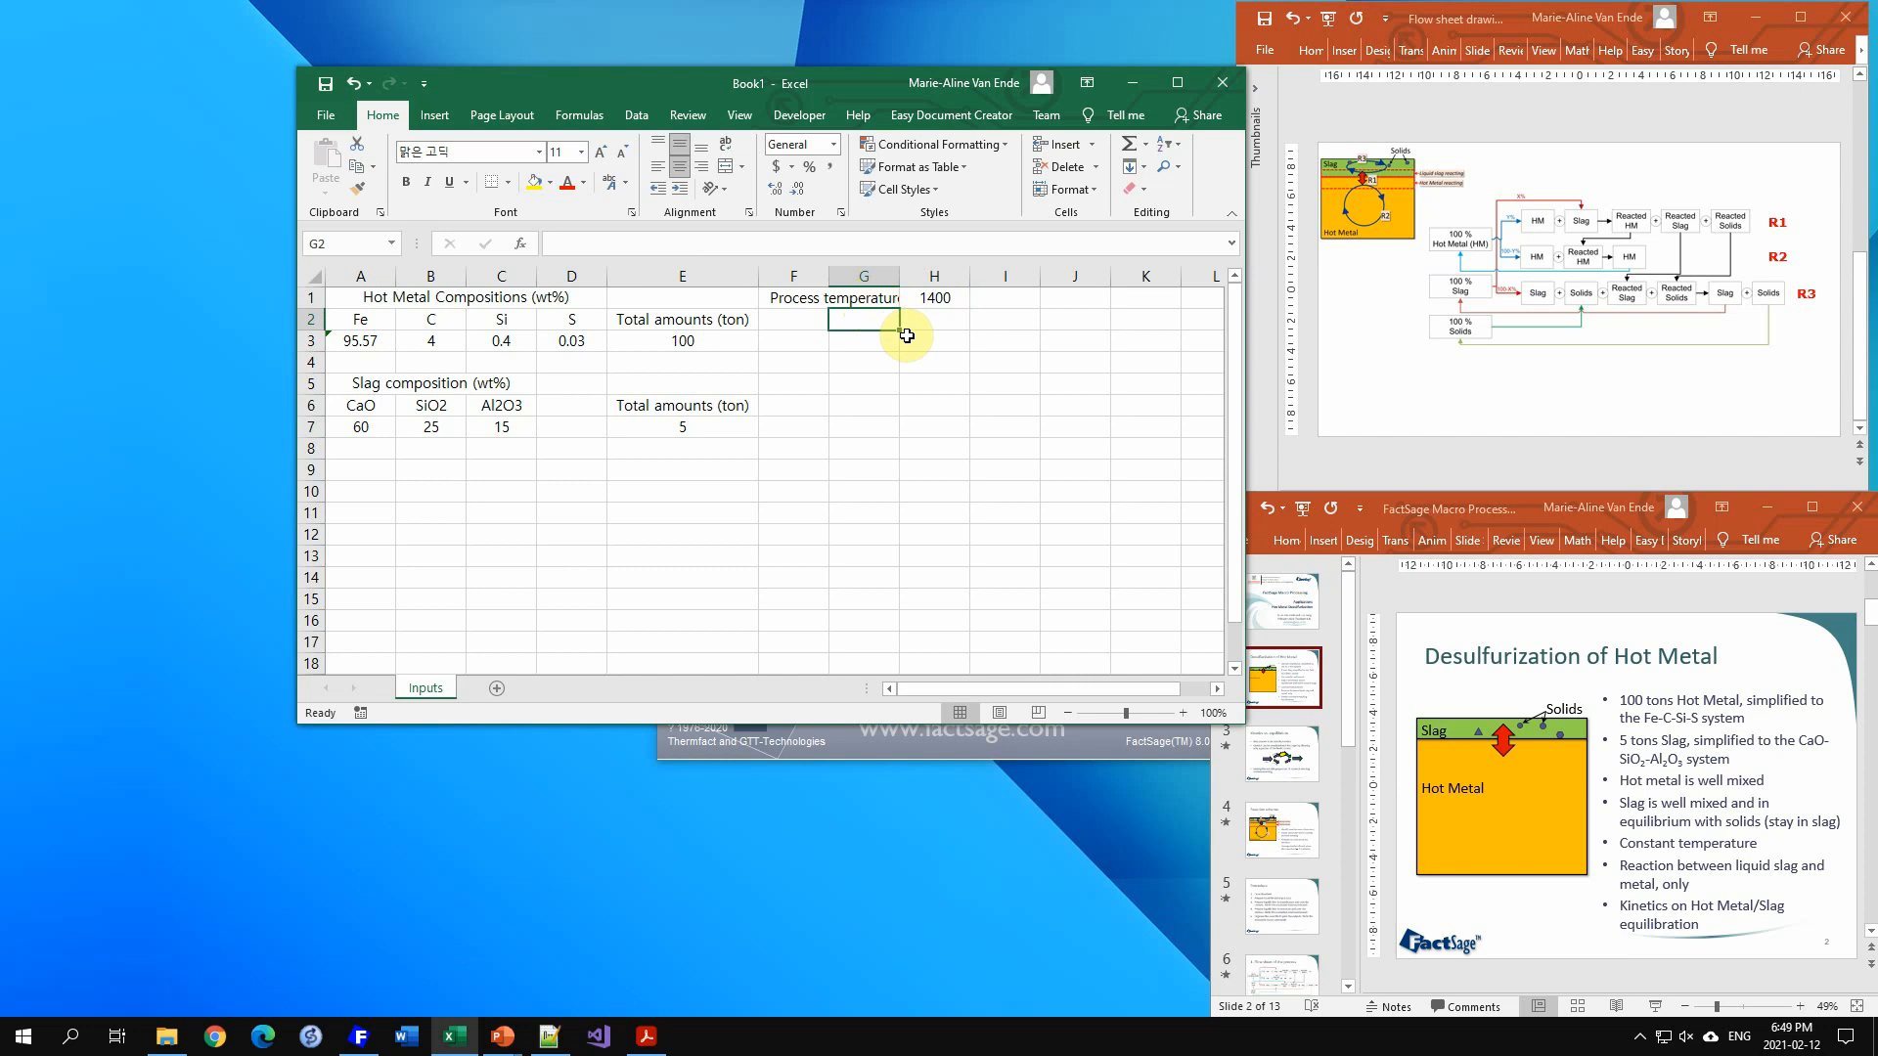
pyautogui.write('Process ')
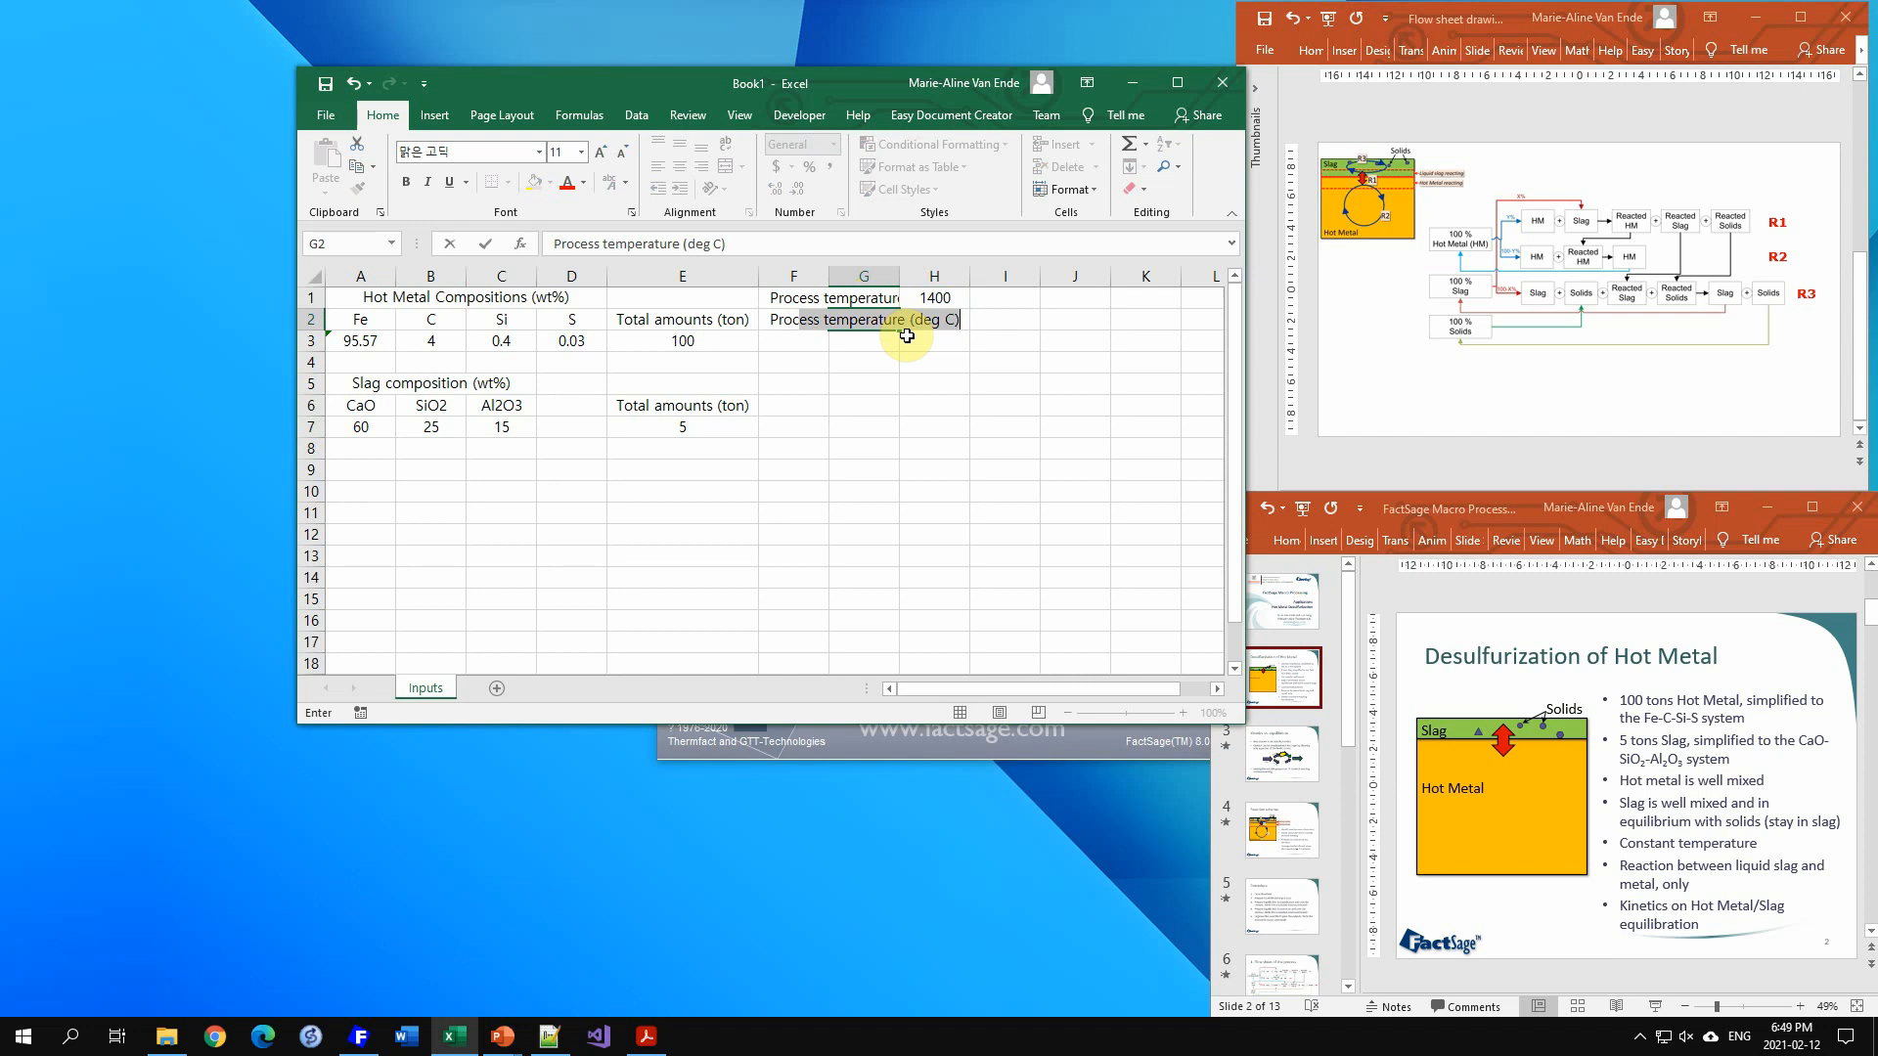
pyautogui.write('durati')
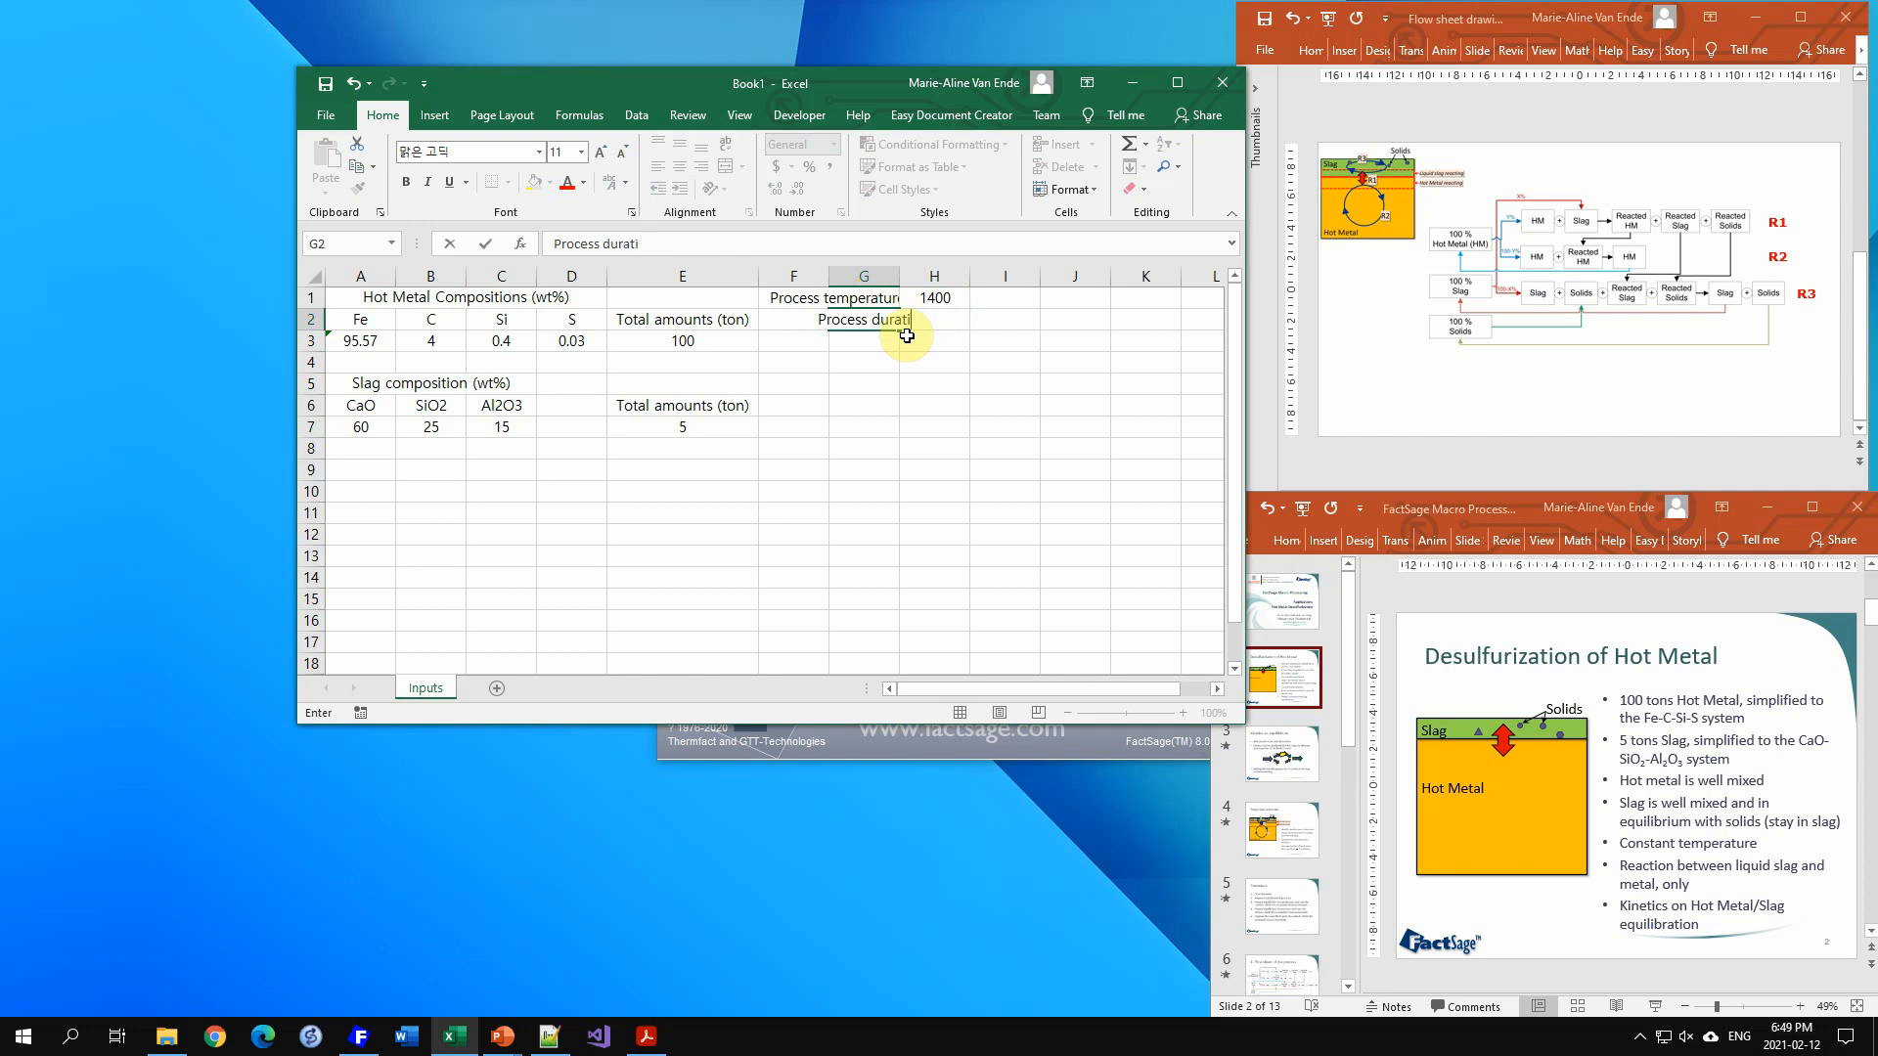
pyautogui.write('on (min)')
pyautogui.press('Tab')
pyautogui.write('10')
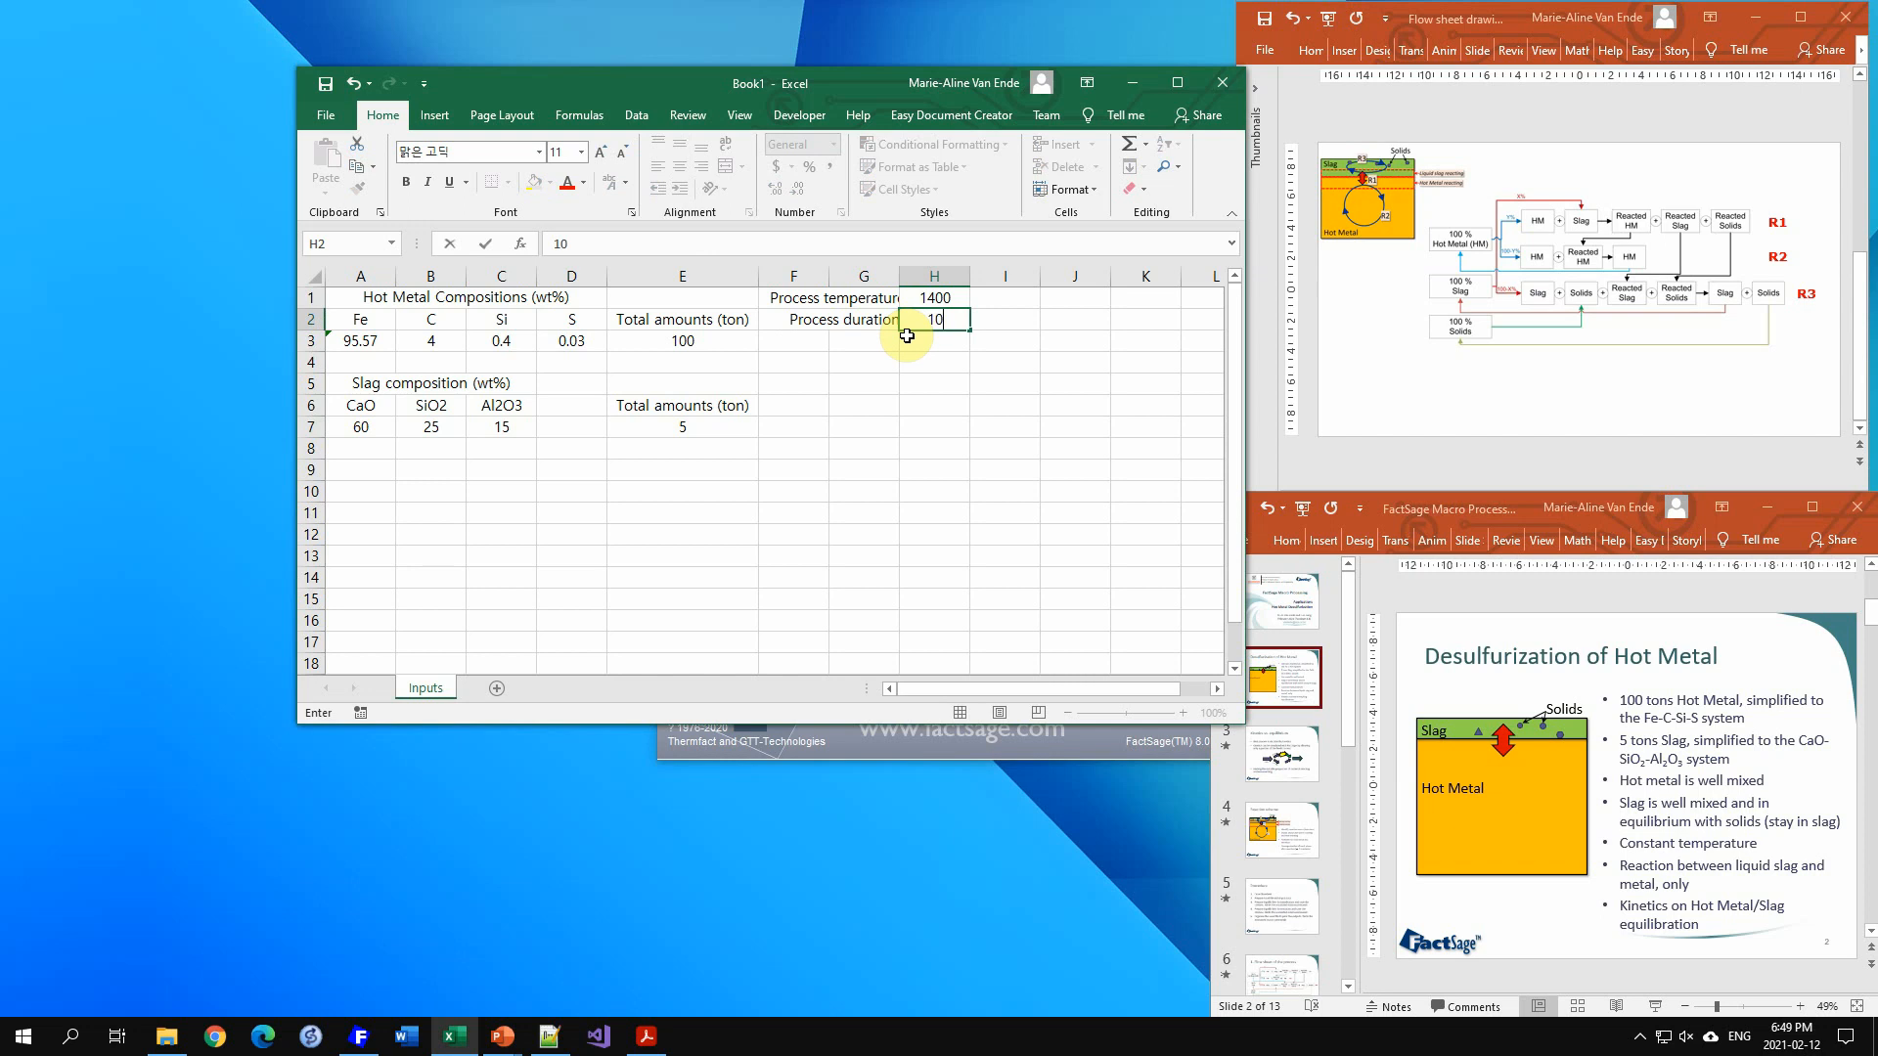
pyautogui.press('Return')
pyautogui.doubleClick(896, 279)
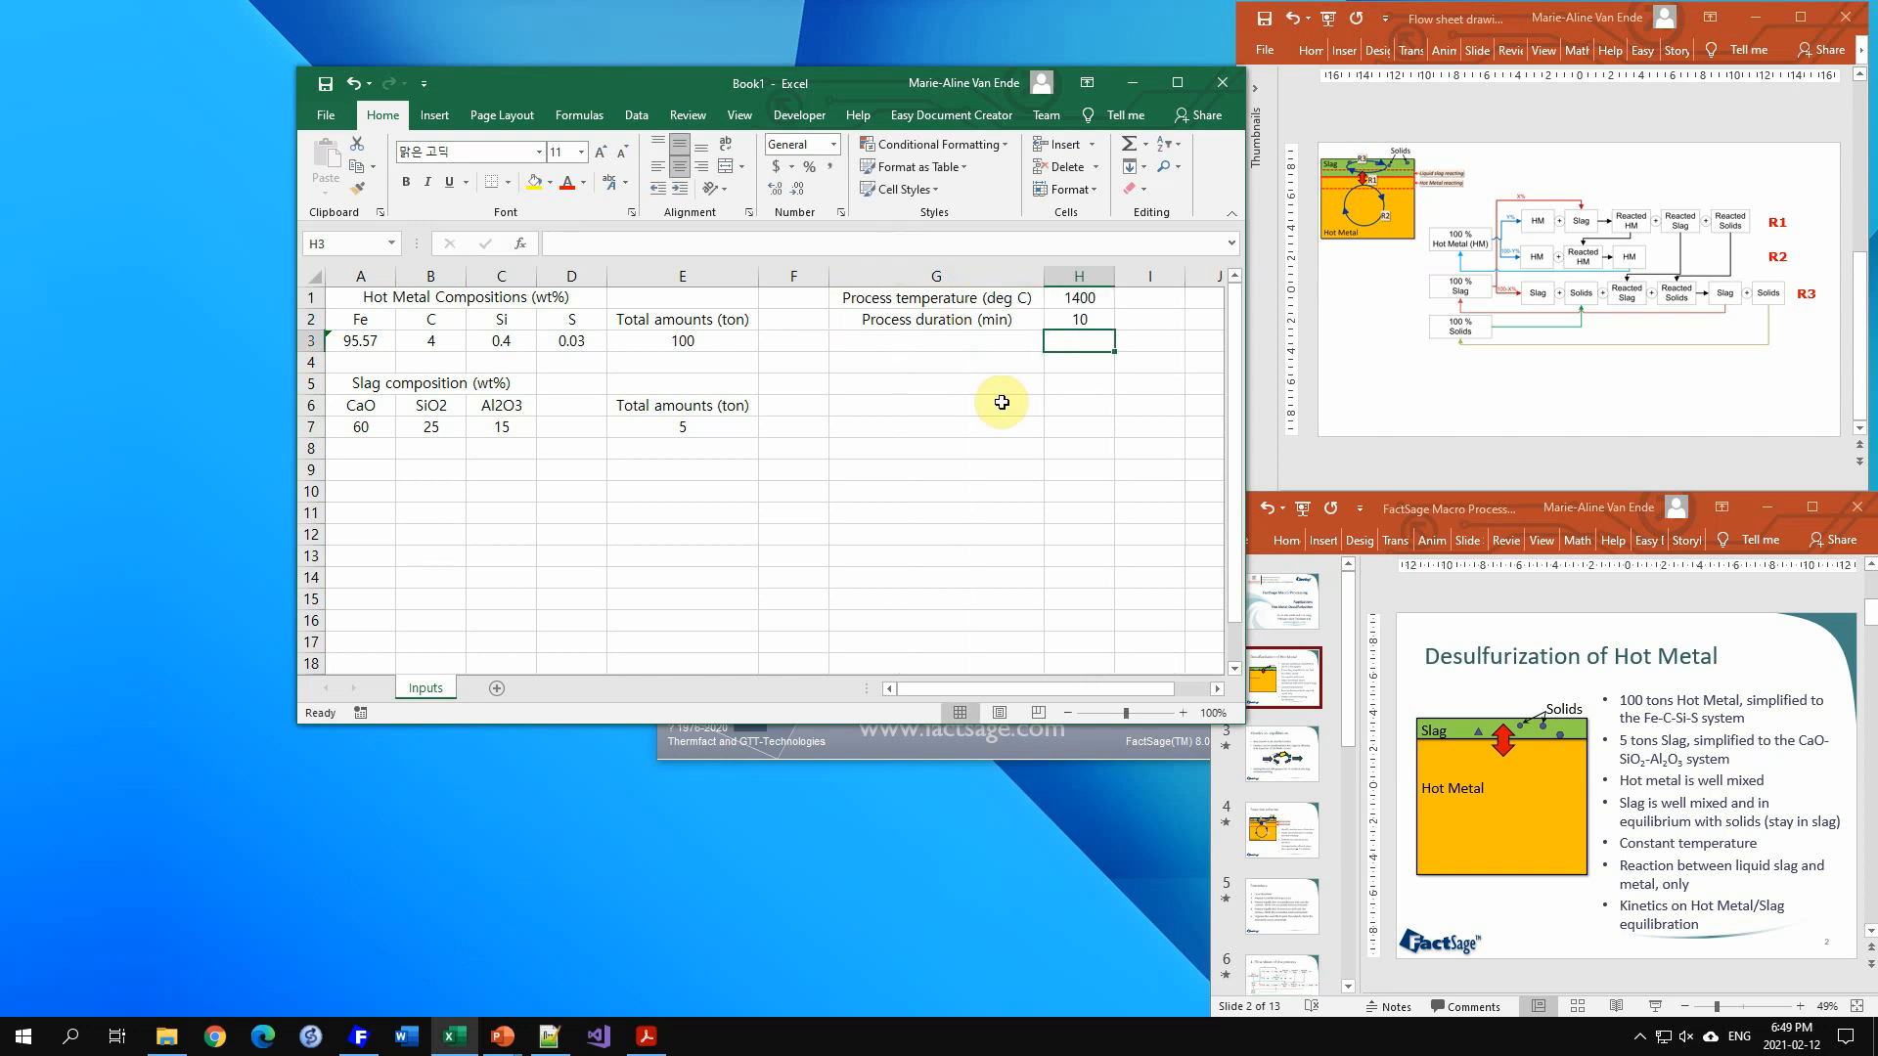
# Step: Label G4 "Hot metal Reacting (Y)" and G5 "Liquid slag reacting (X)"
pyautogui.click(1006, 364)
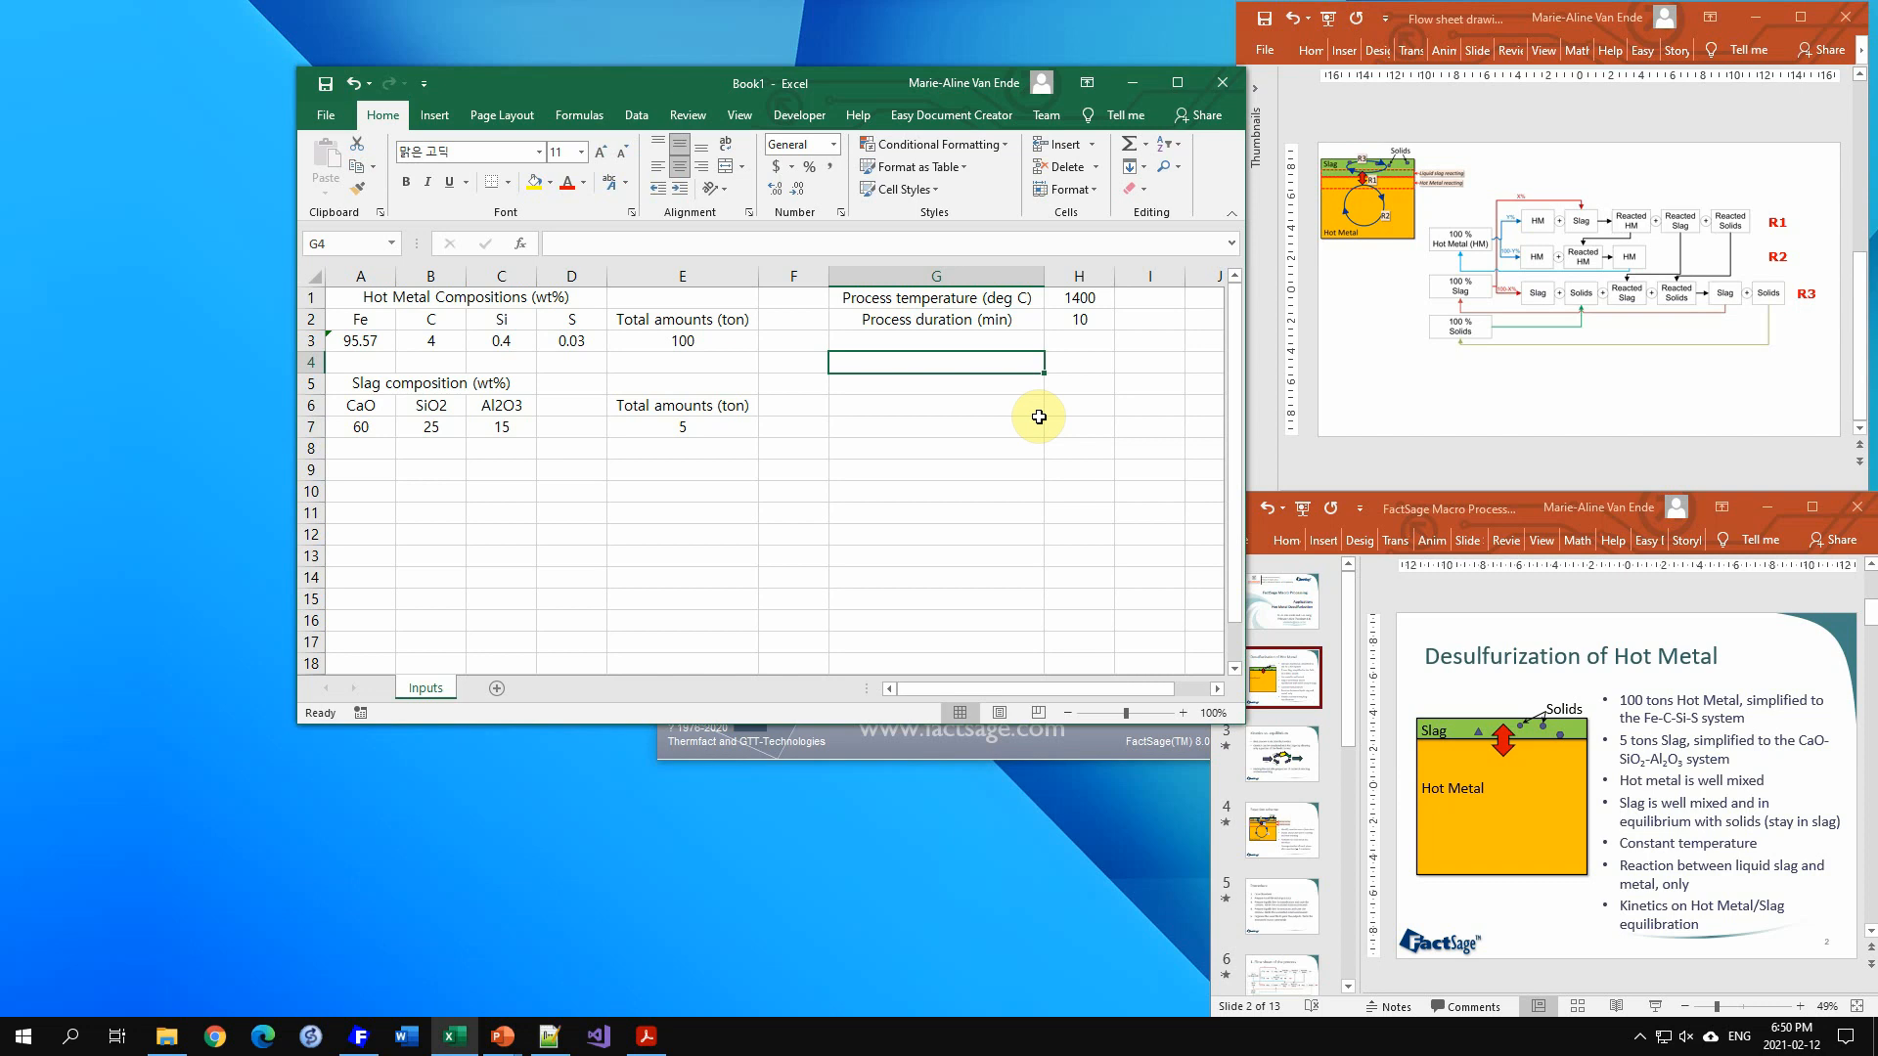
pyautogui.write('Hot ')
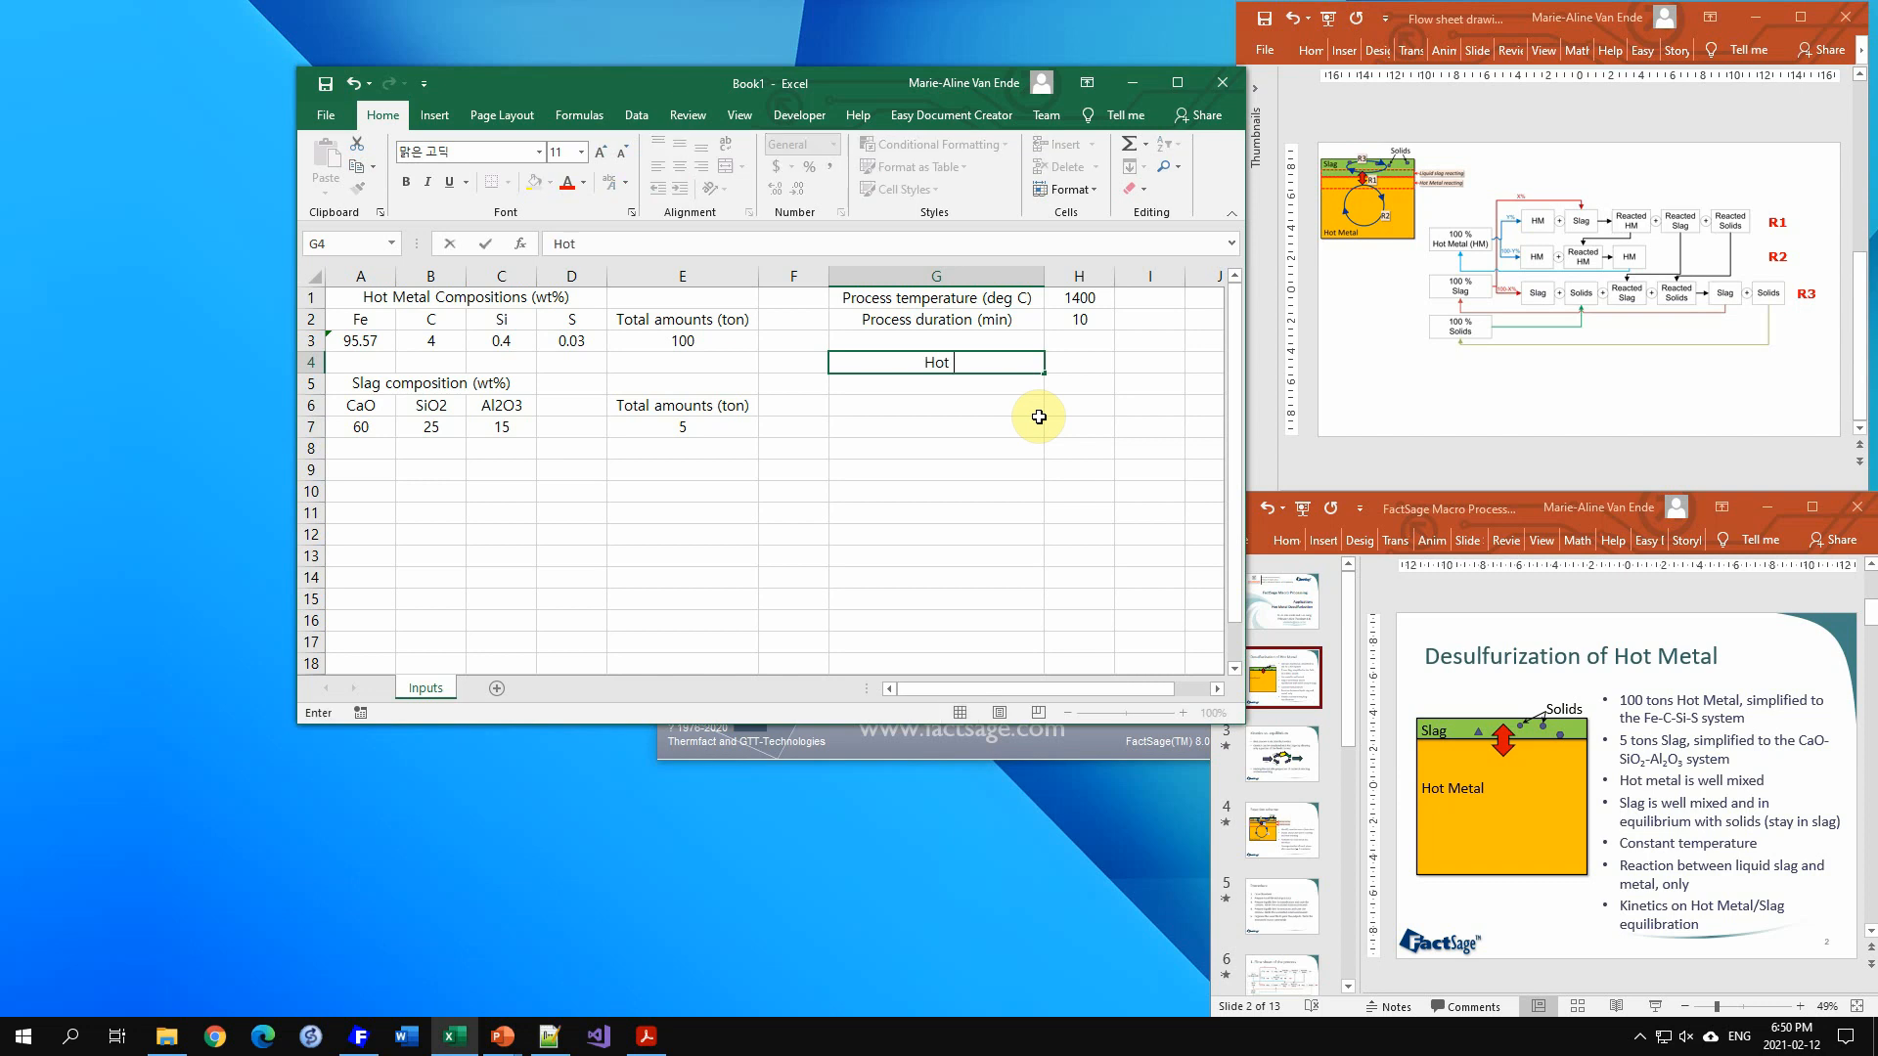
pyautogui.write('metal Reacting (')
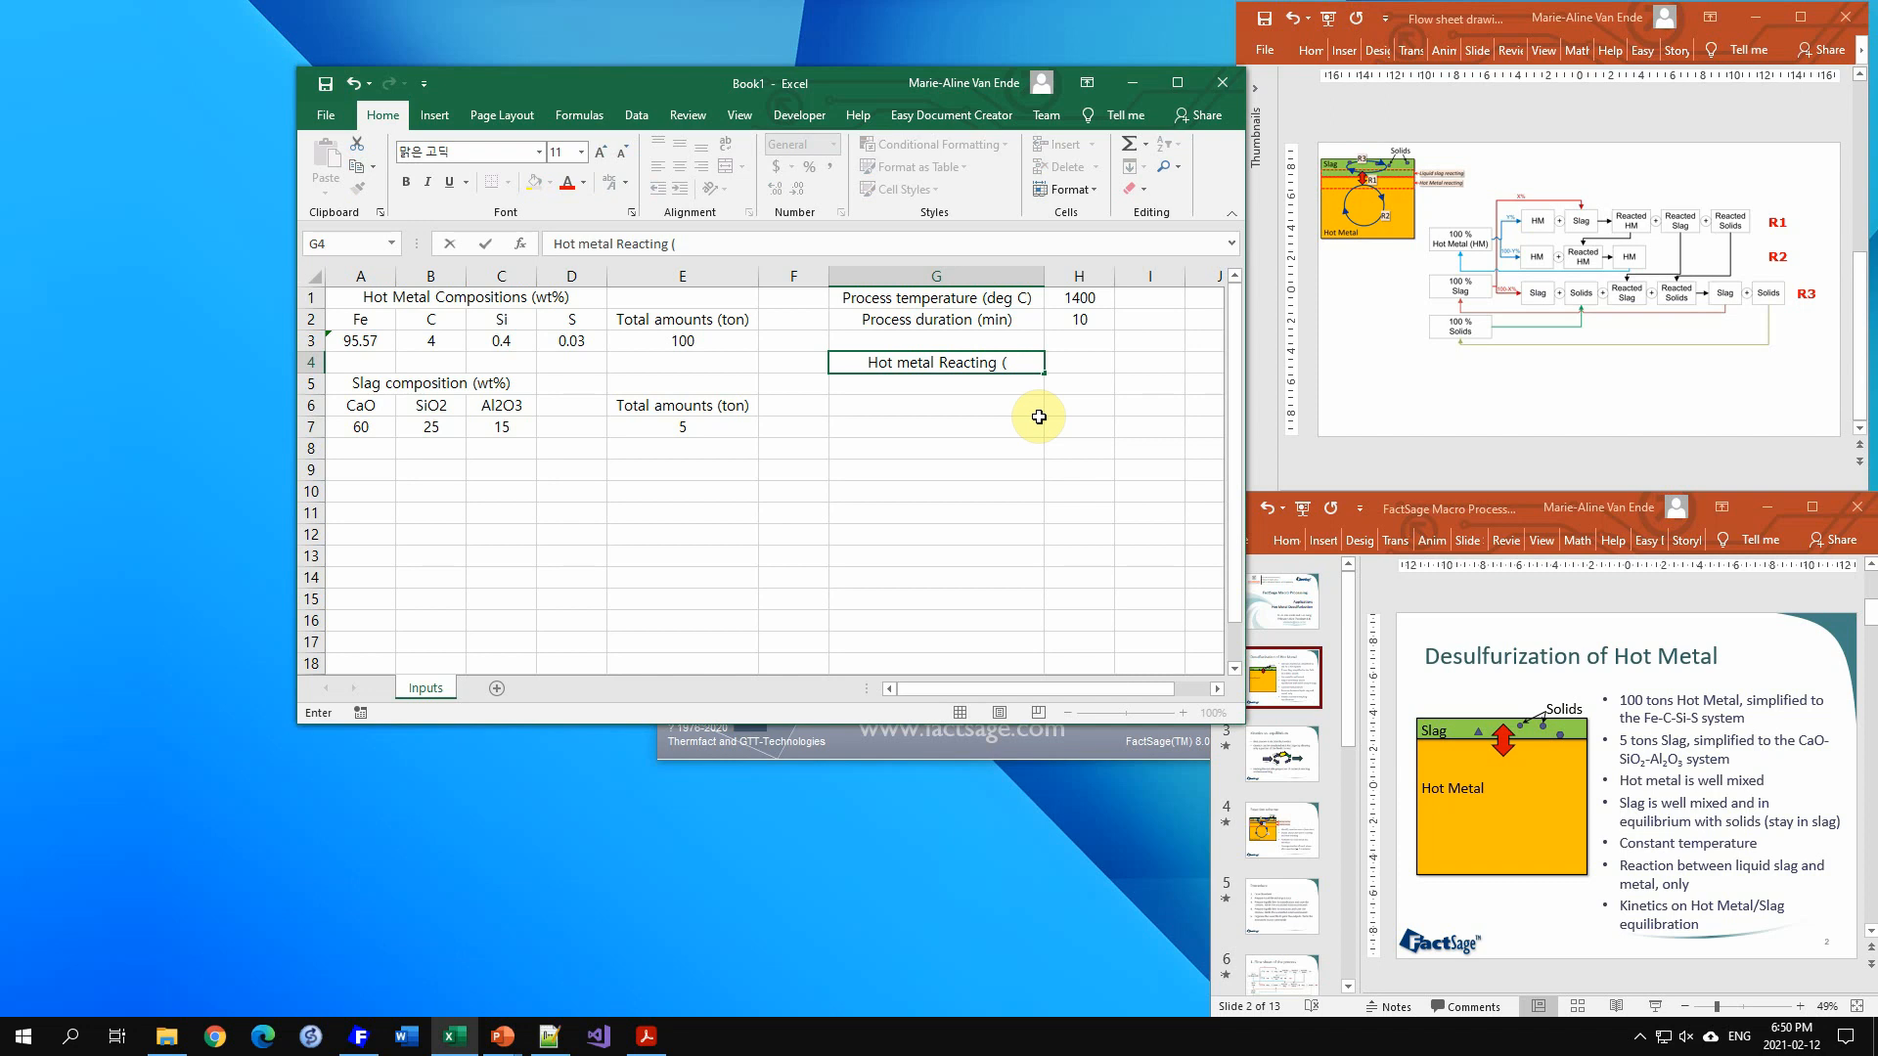
pyautogui.write('Y)')
pyautogui.press('Return')
pyautogui.write('Slag')
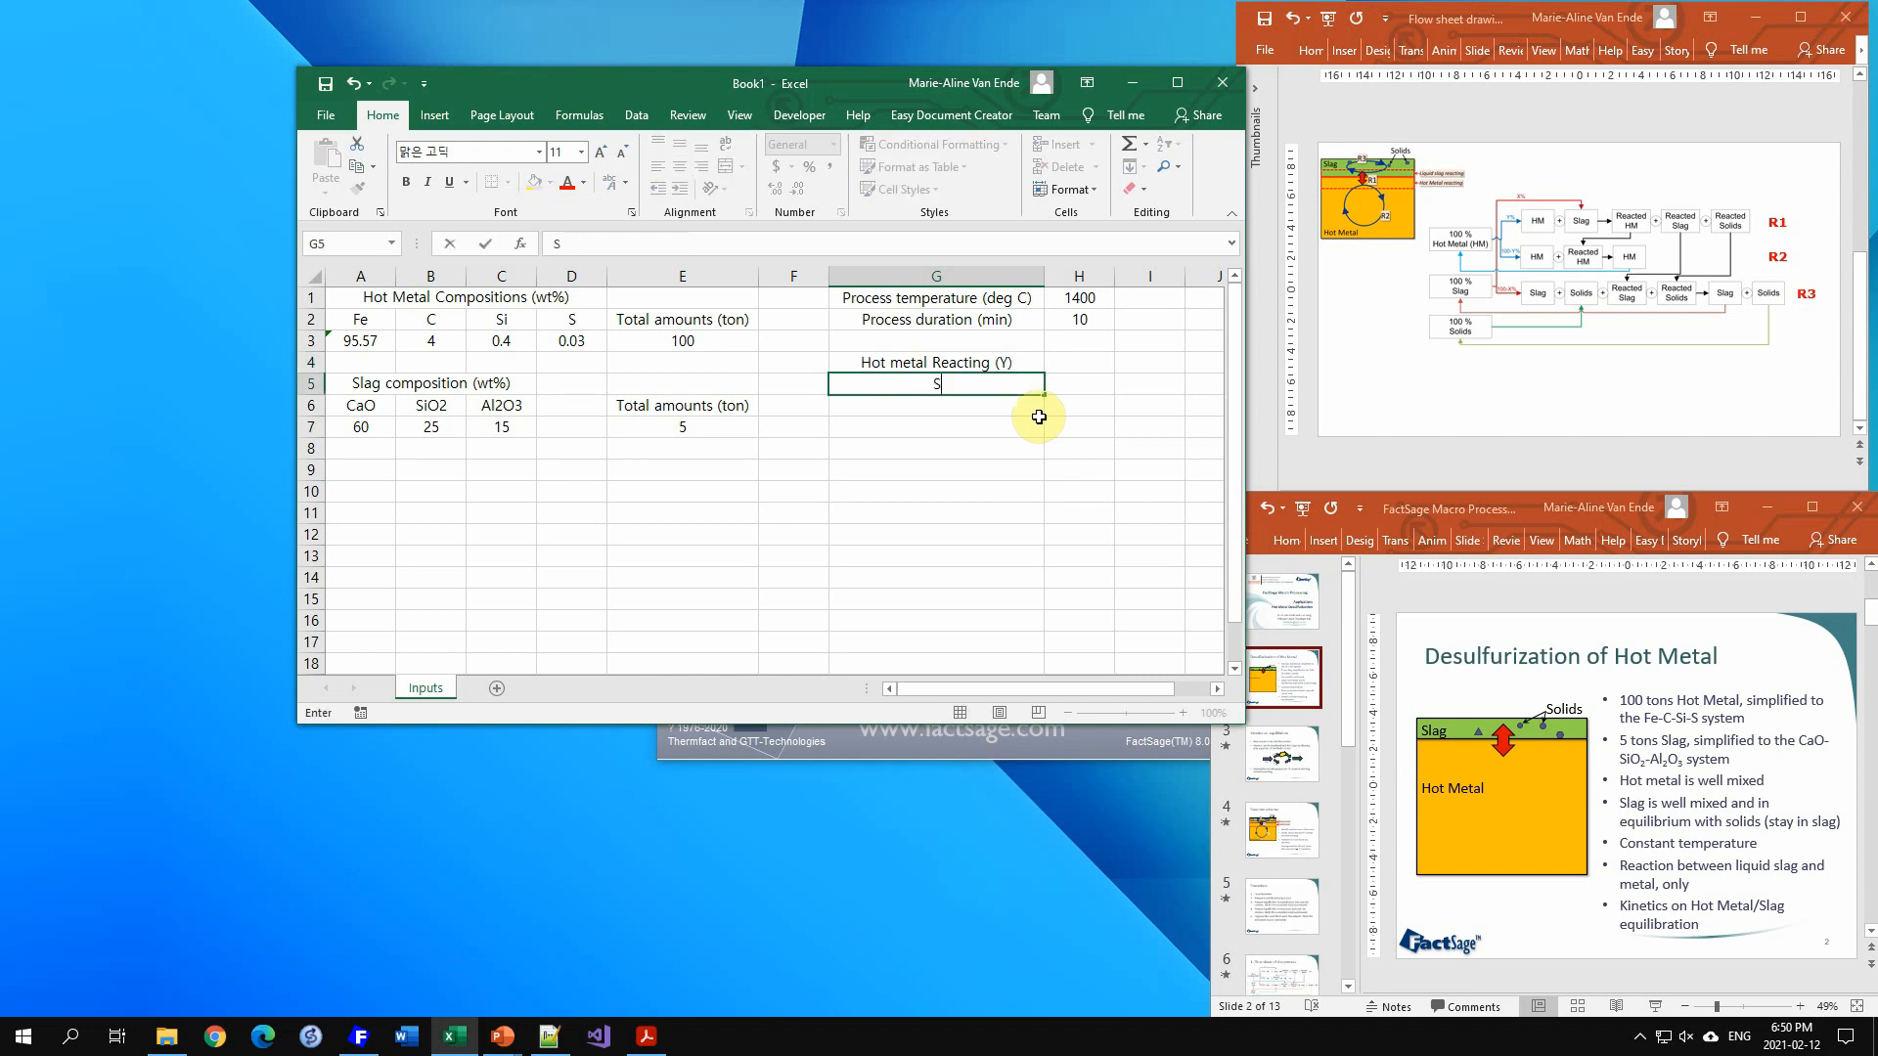
pyautogui.press('BackSpace')
pyautogui.press('BackSpace')
pyautogui.press('BackSpace')
pyautogui.write('Liqui')
pyautogui.press('BackSpace')
pyautogui.press('BackSpace')
pyautogui.press('BackSpace')
pyautogui.press('BackSpace')
pyautogui.press('BackSpace')
pyautogui.press('BackSpace')
pyautogui.write('Liquid slag react')
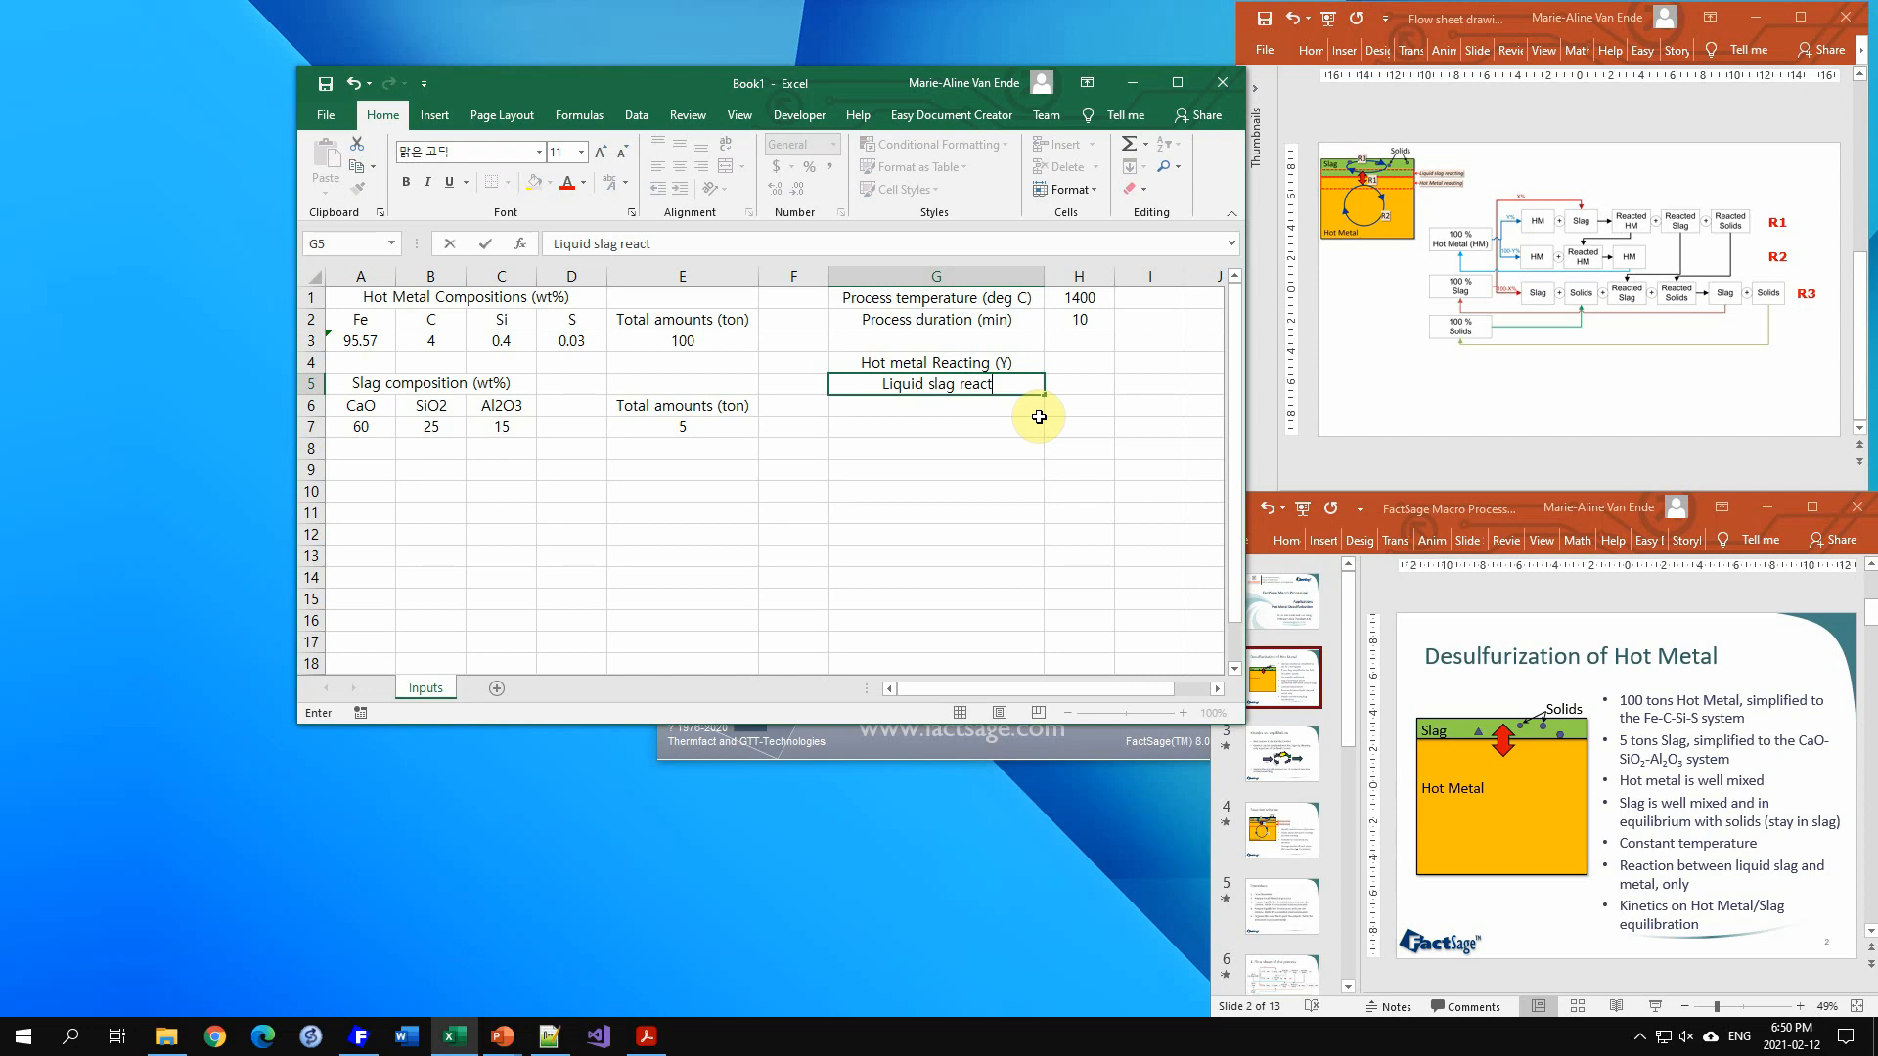
pyautogui.write('ing (X)')
pyautogui.press('Tab')
# Step: Enter 20 in H4 for the reacting hot metal and 30 in H5 for the reacting liquid slag
pyautogui.press('Up')
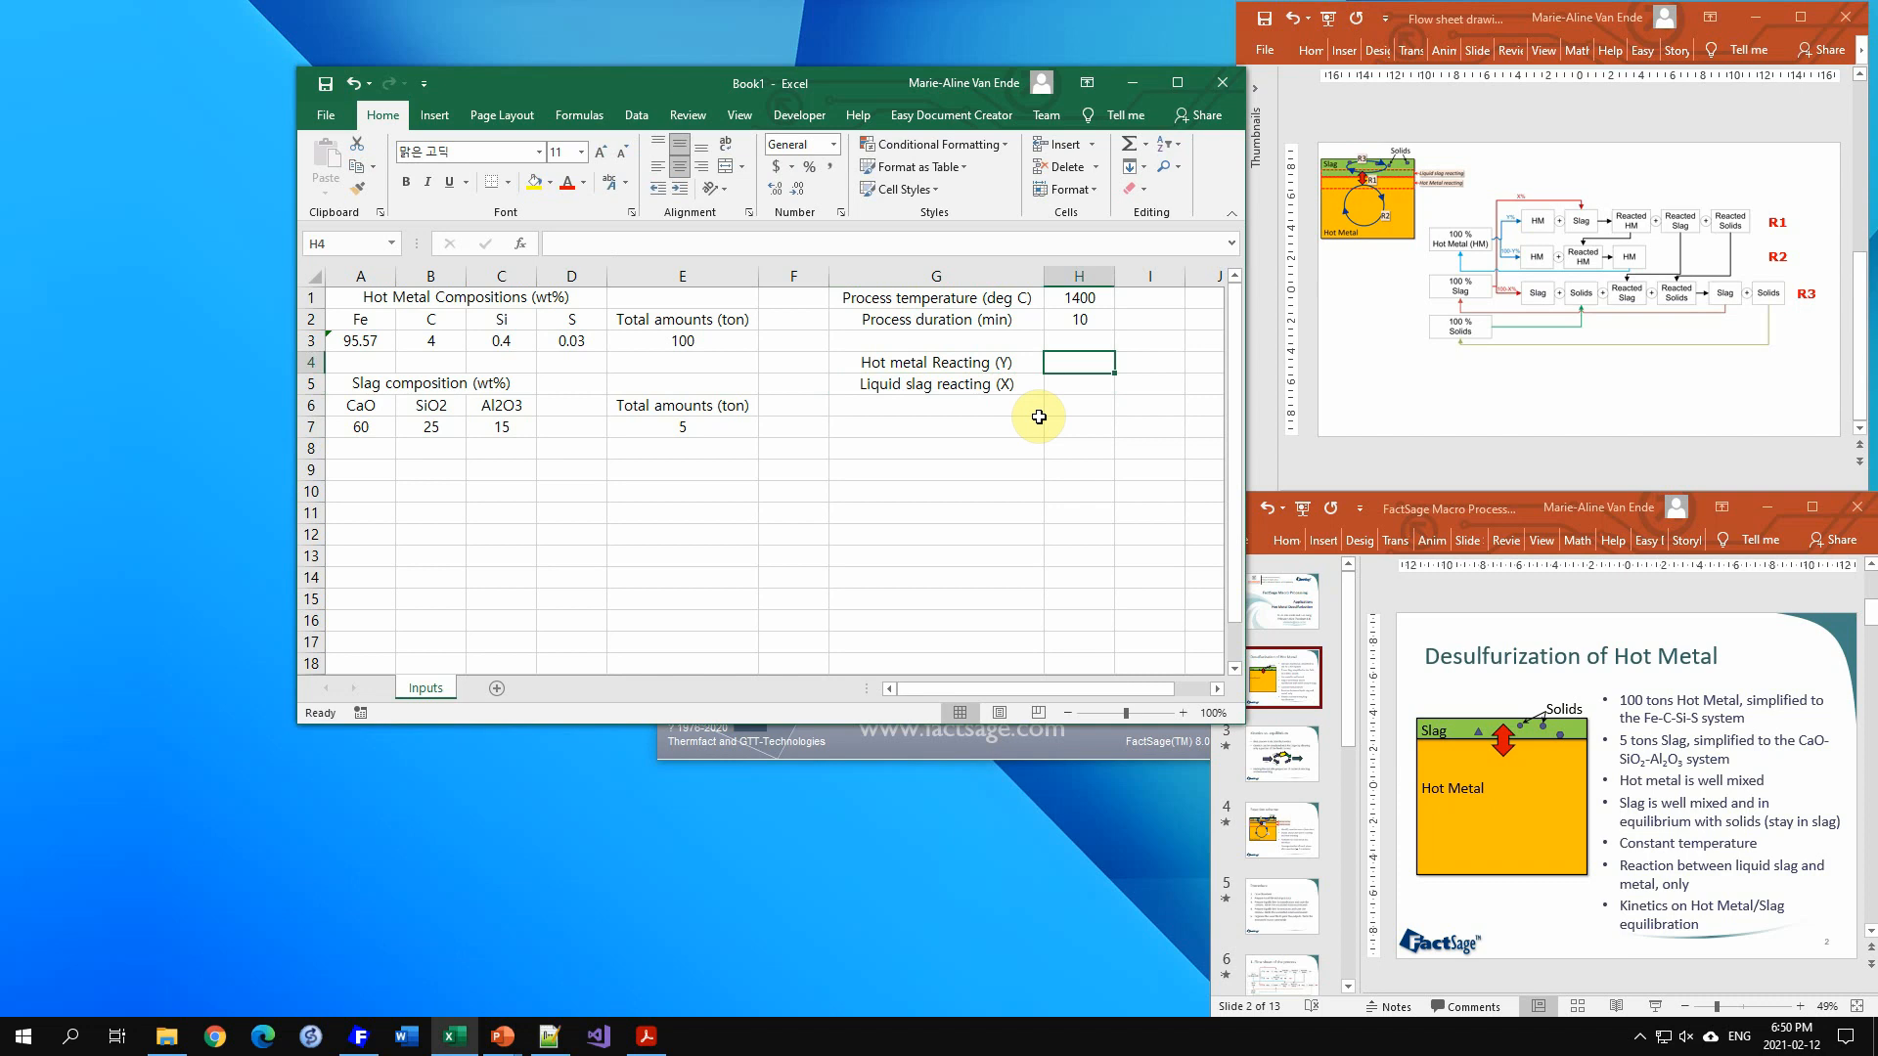
pyautogui.write('20')
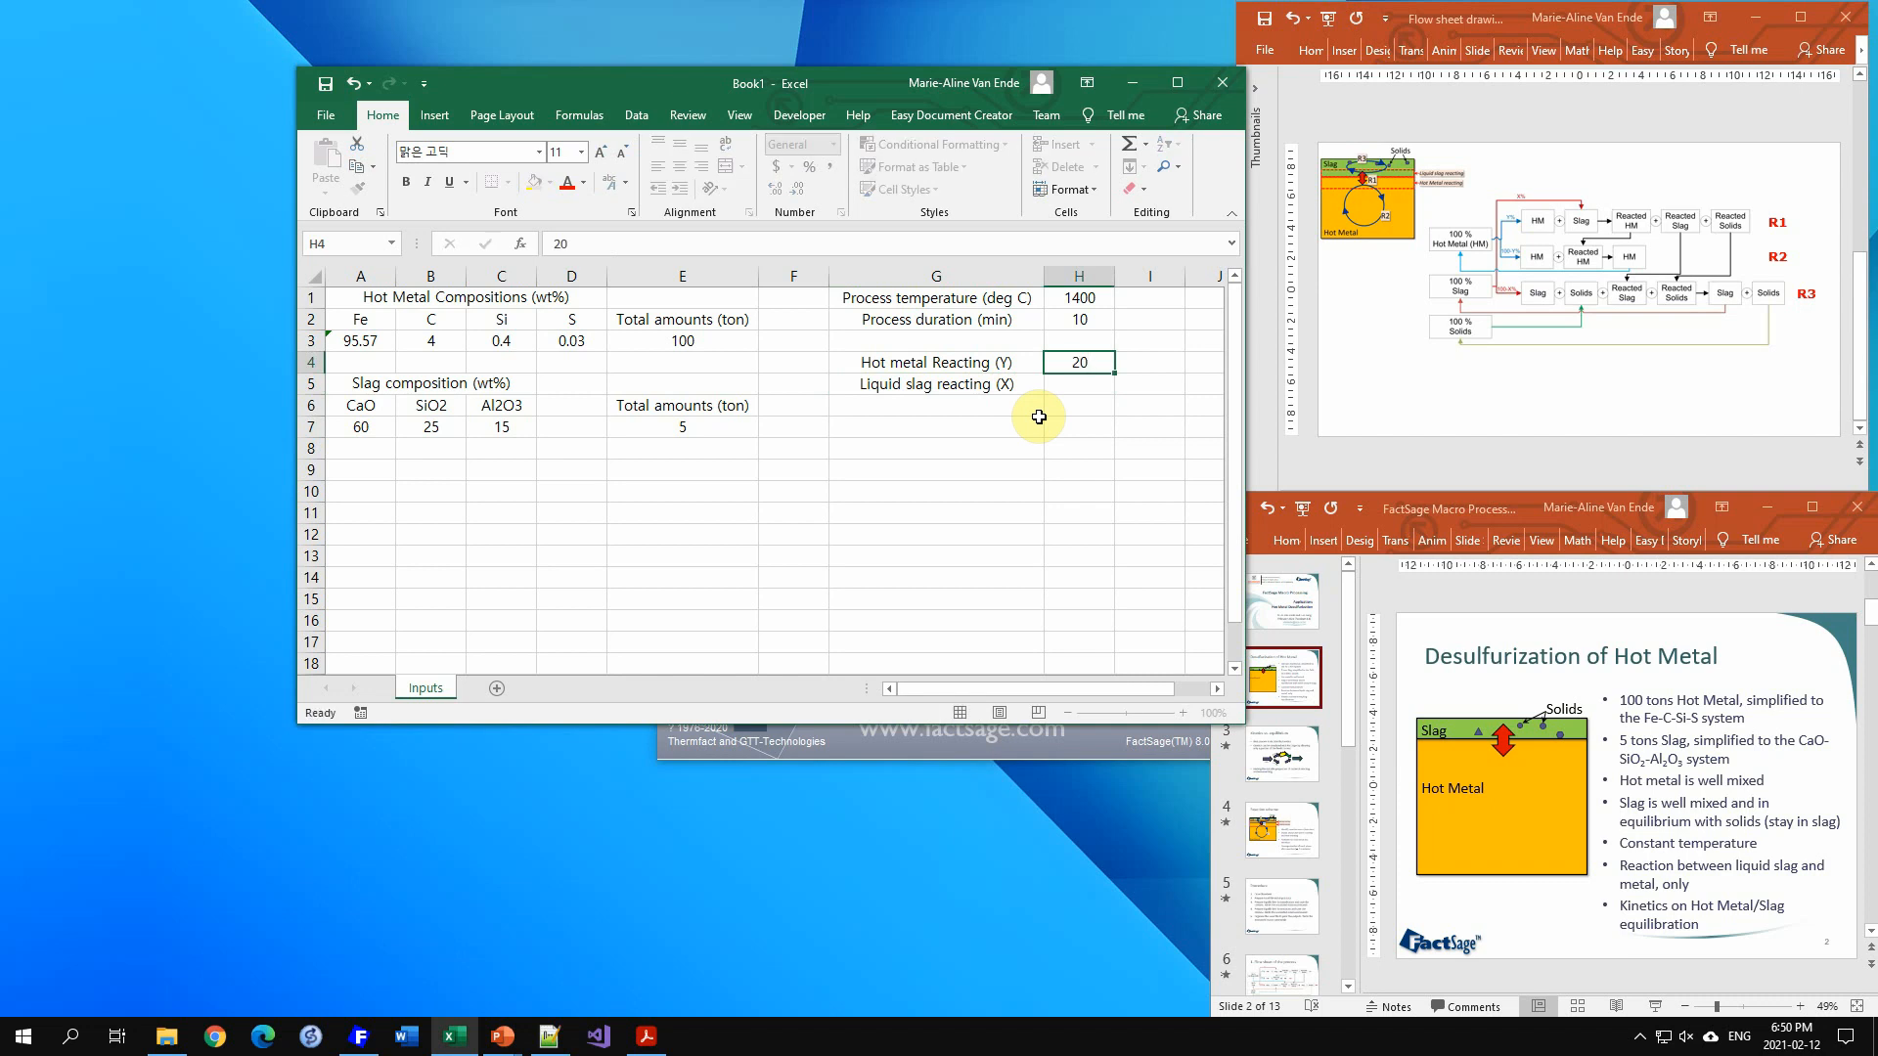
pyautogui.press('Return')
pyautogui.write('30')
pyautogui.press('Tab')
pyautogui.press('Up')
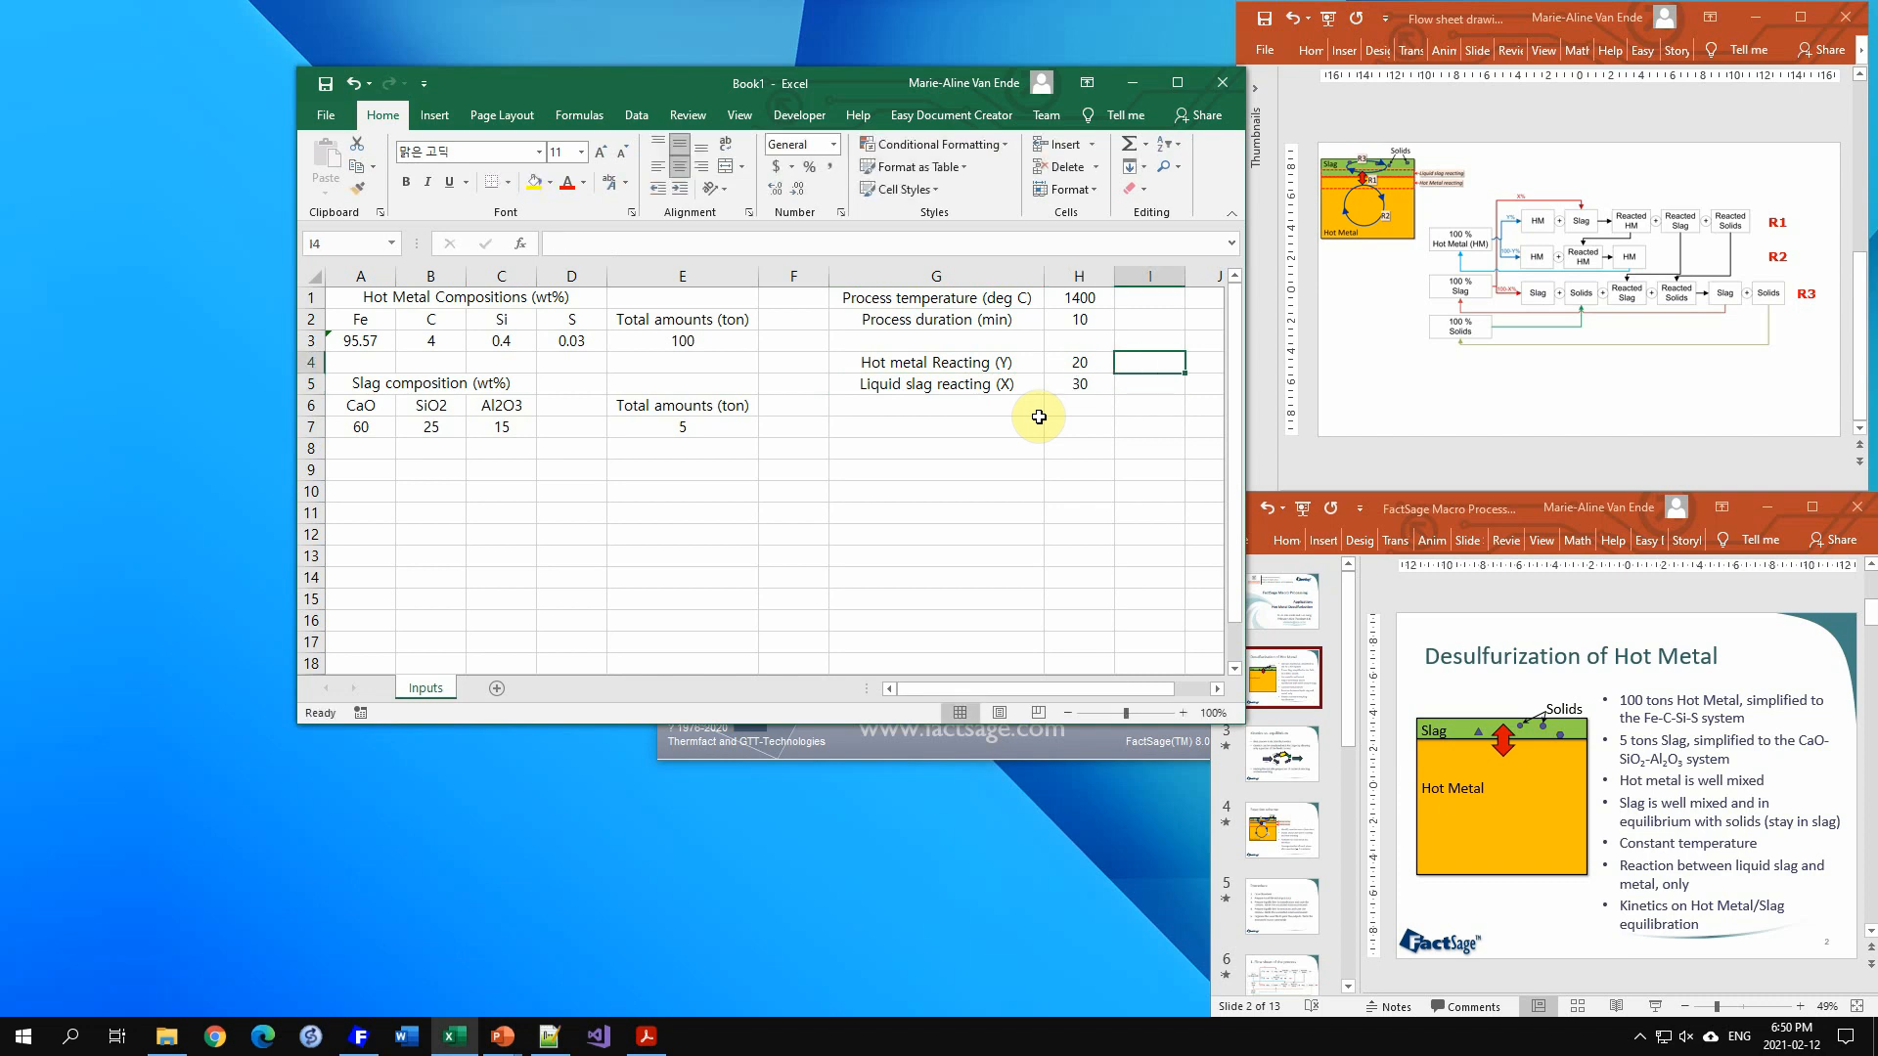
# Step: Add a % unit label beside the hot metal and liquid slag reacting values in I4 and I5
pyautogui.write('%')
pyautogui.press('Return')
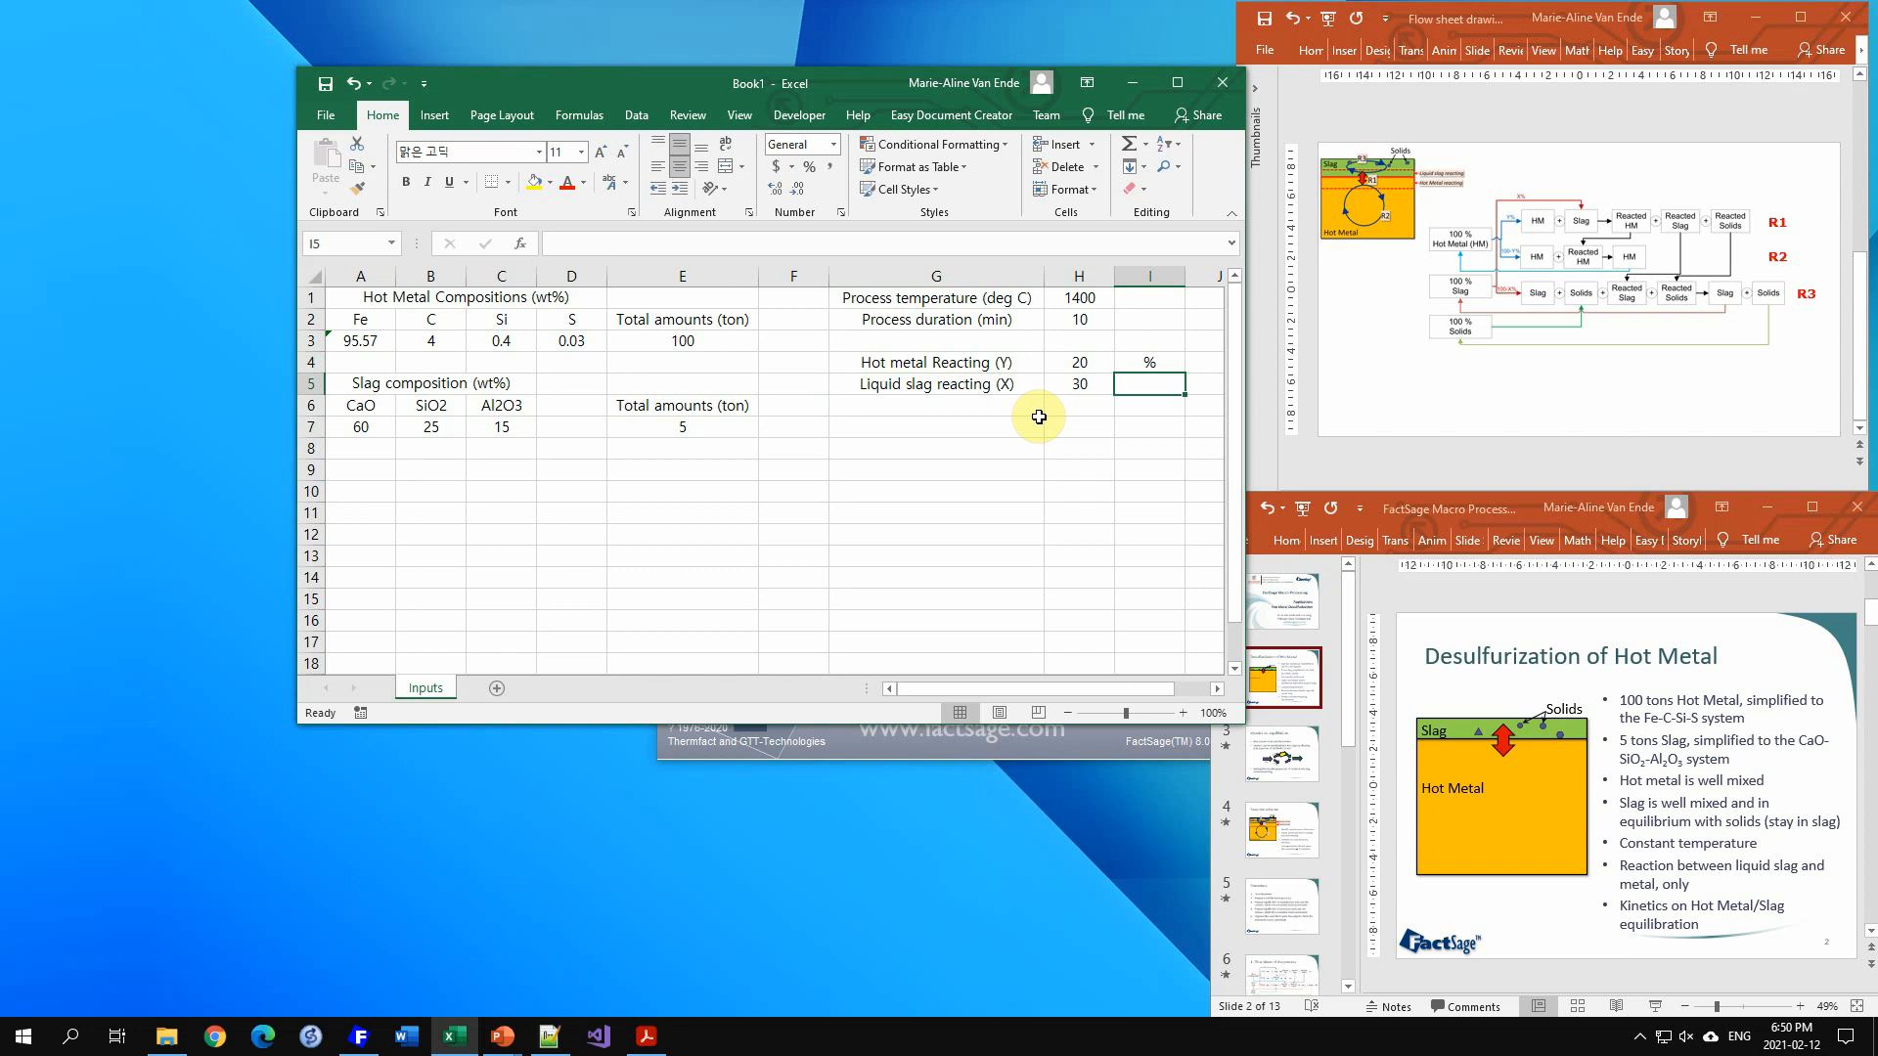
pyautogui.write('%')
pyautogui.press('Return')
pyautogui.press('Left')
pyautogui.press('Left')
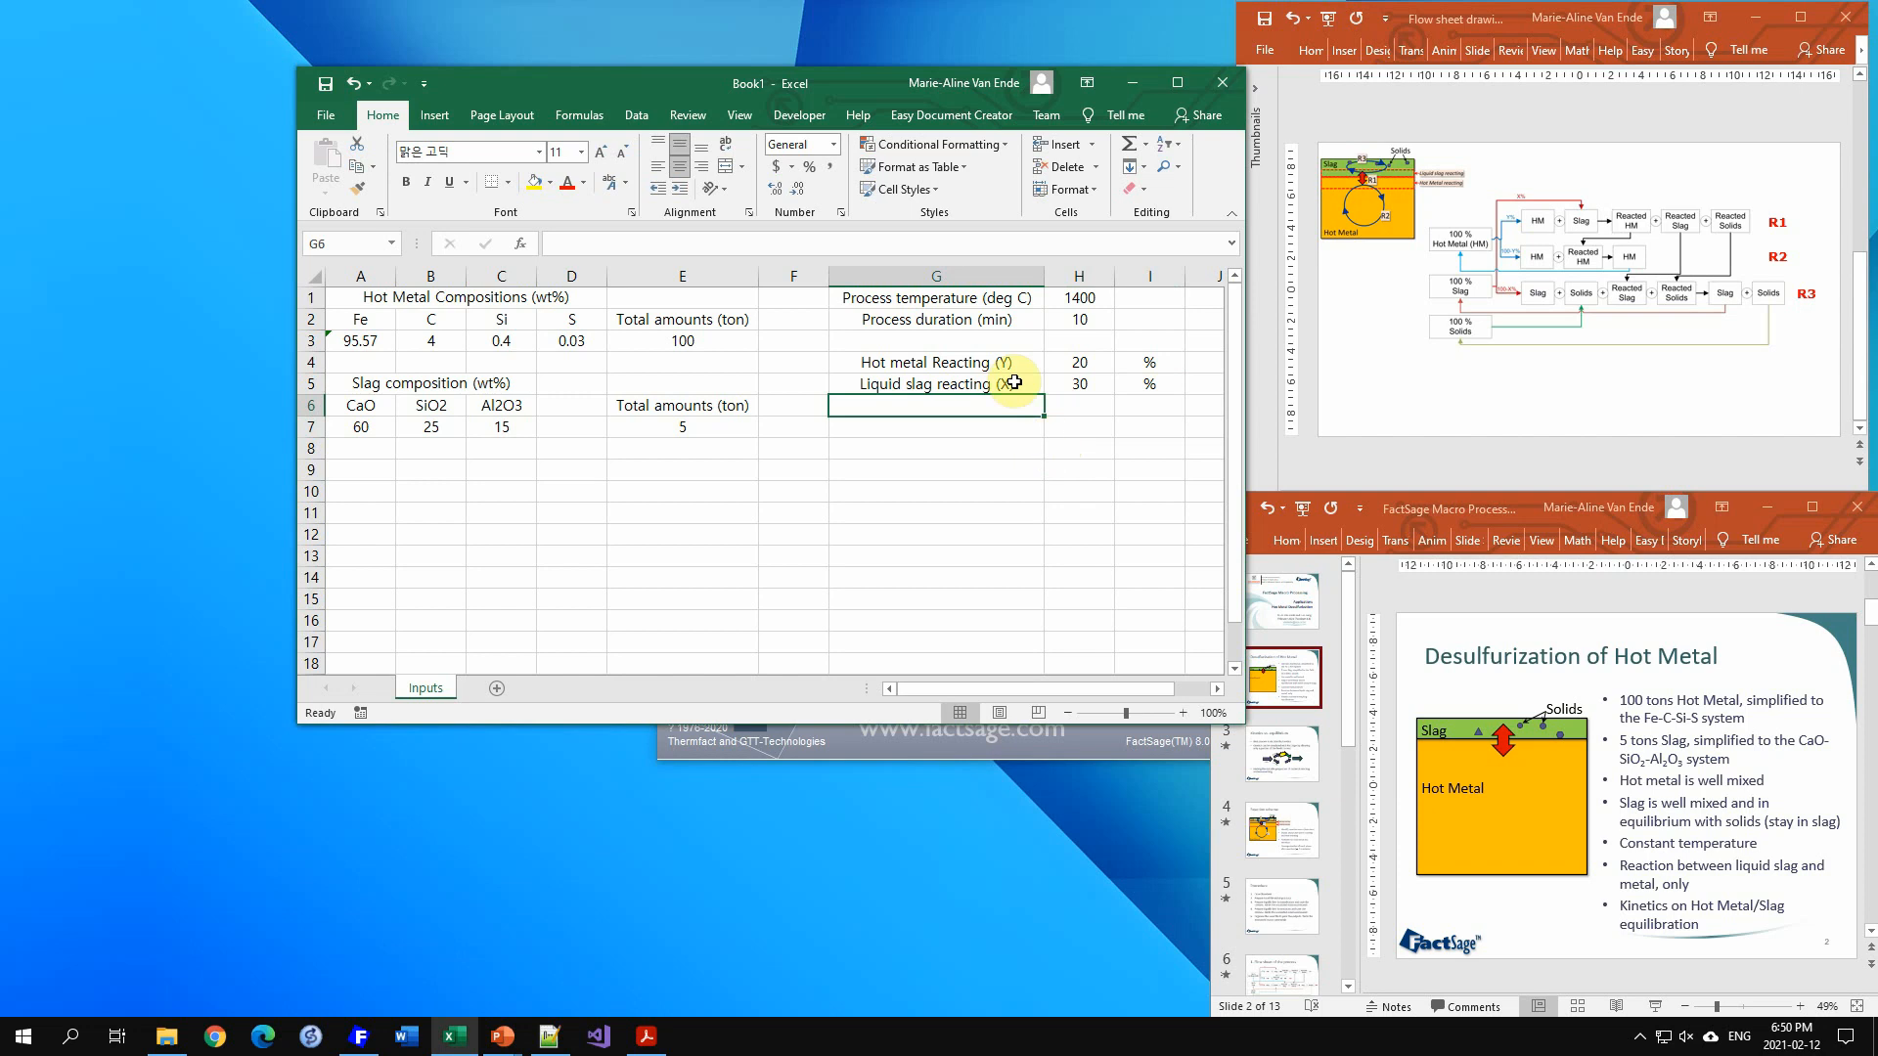
# Step: Move the process parameter block down one row so it occupies rows 2 to 6
pyautogui.moveTo(948, 300); pyautogui.dragTo(1038, 421)
pyautogui.click(1039, 444)
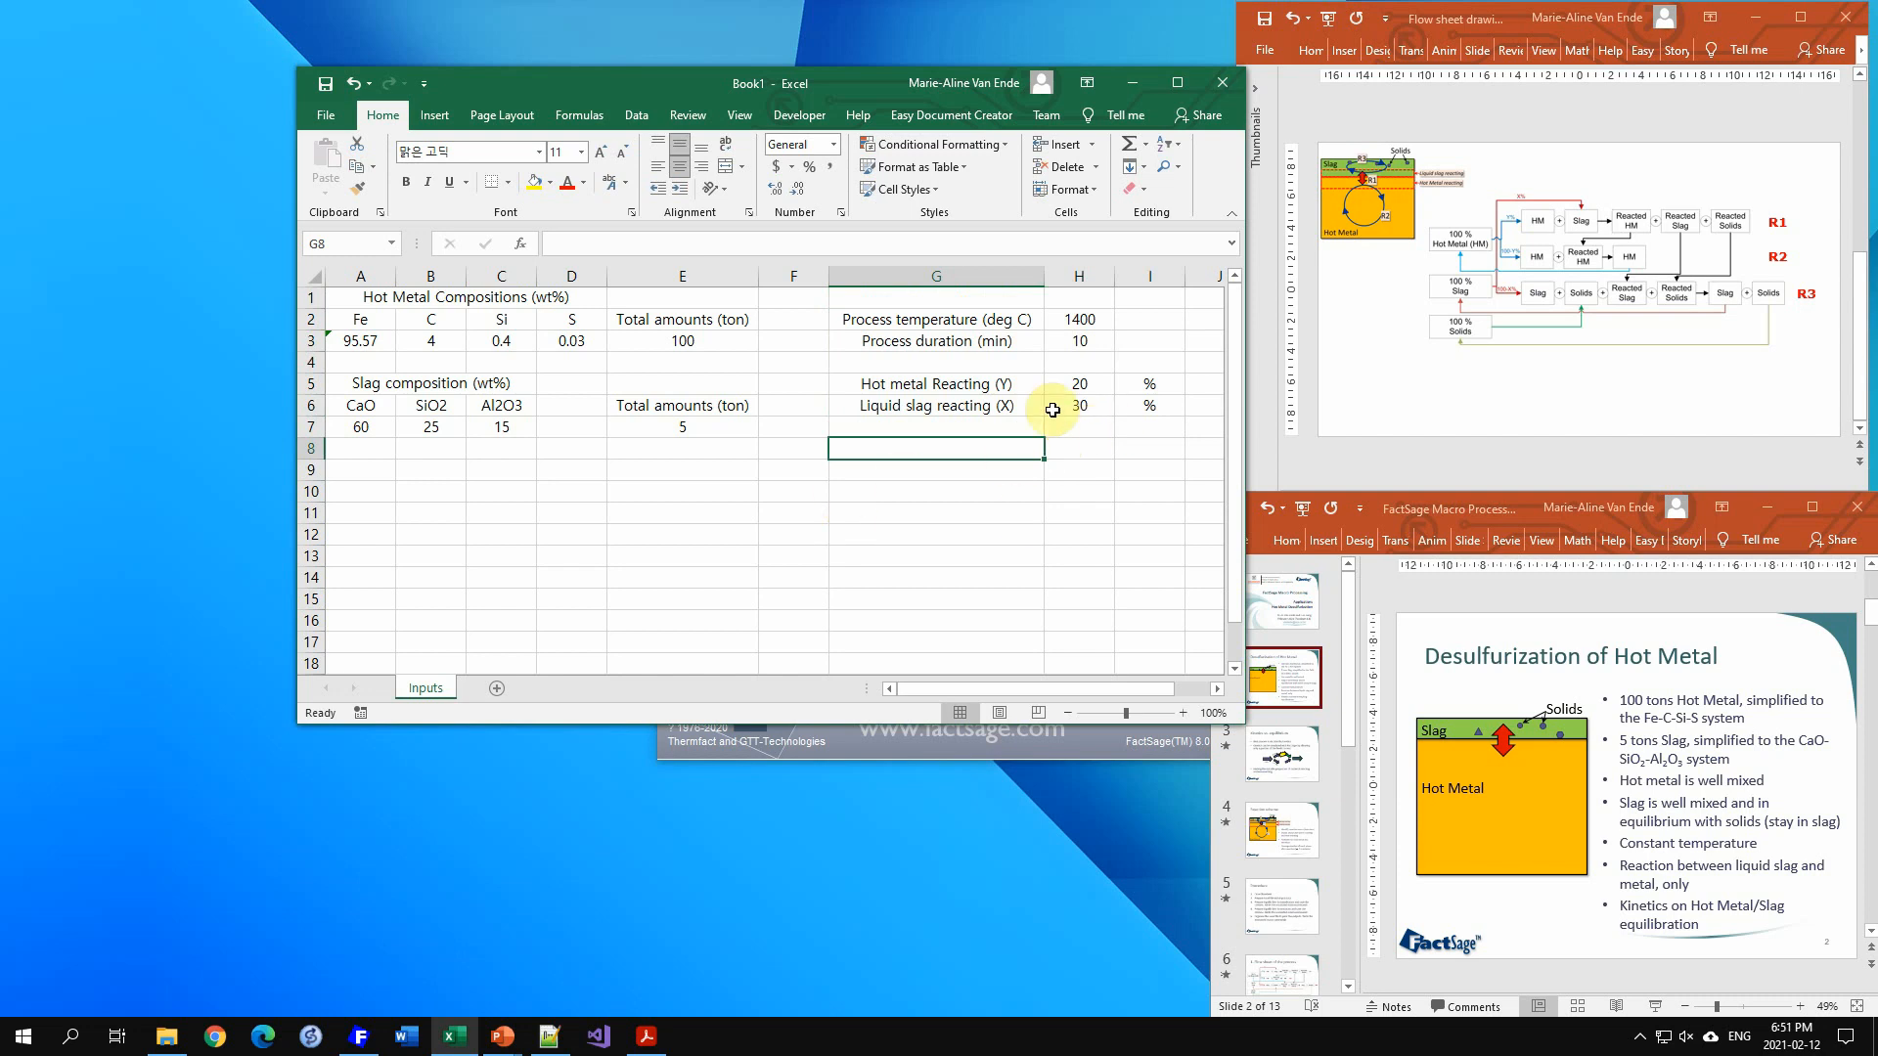
pyautogui.moveTo(1097, 389); pyautogui.dragTo(1080, 407)
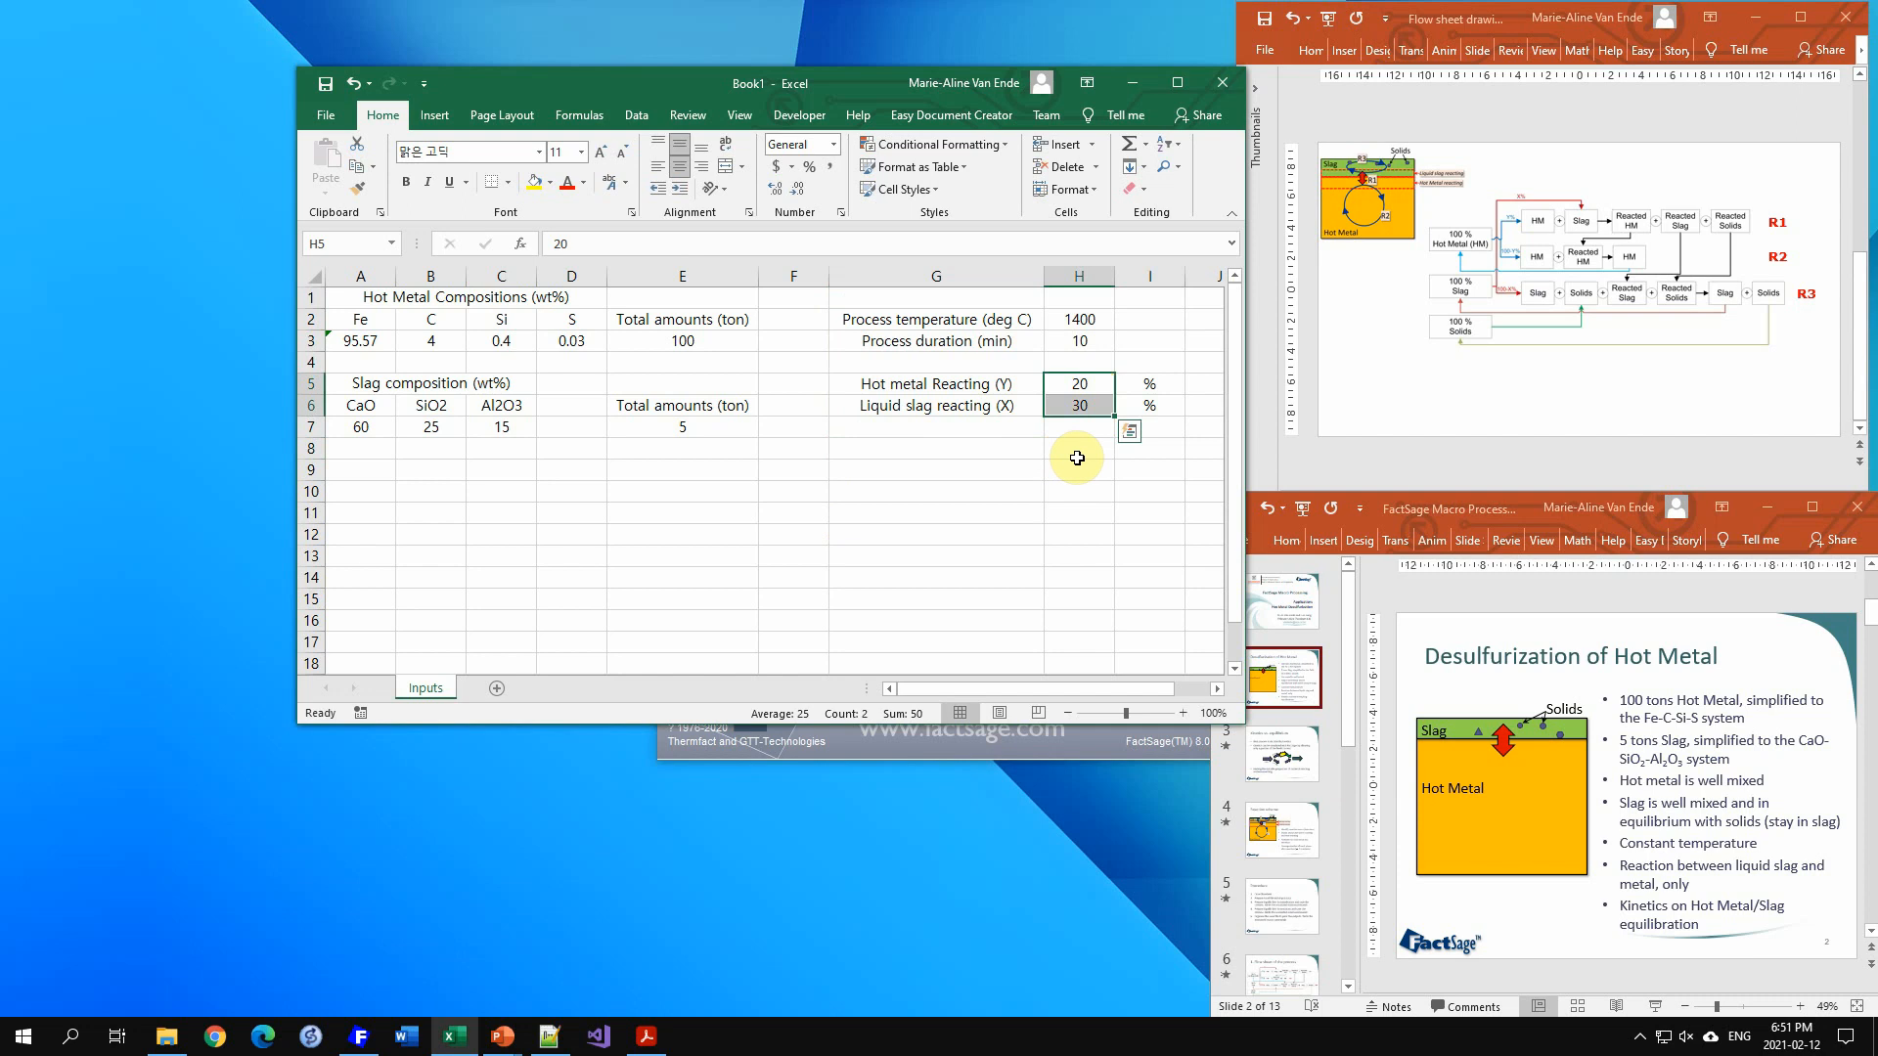
pyautogui.click(1022, 448)
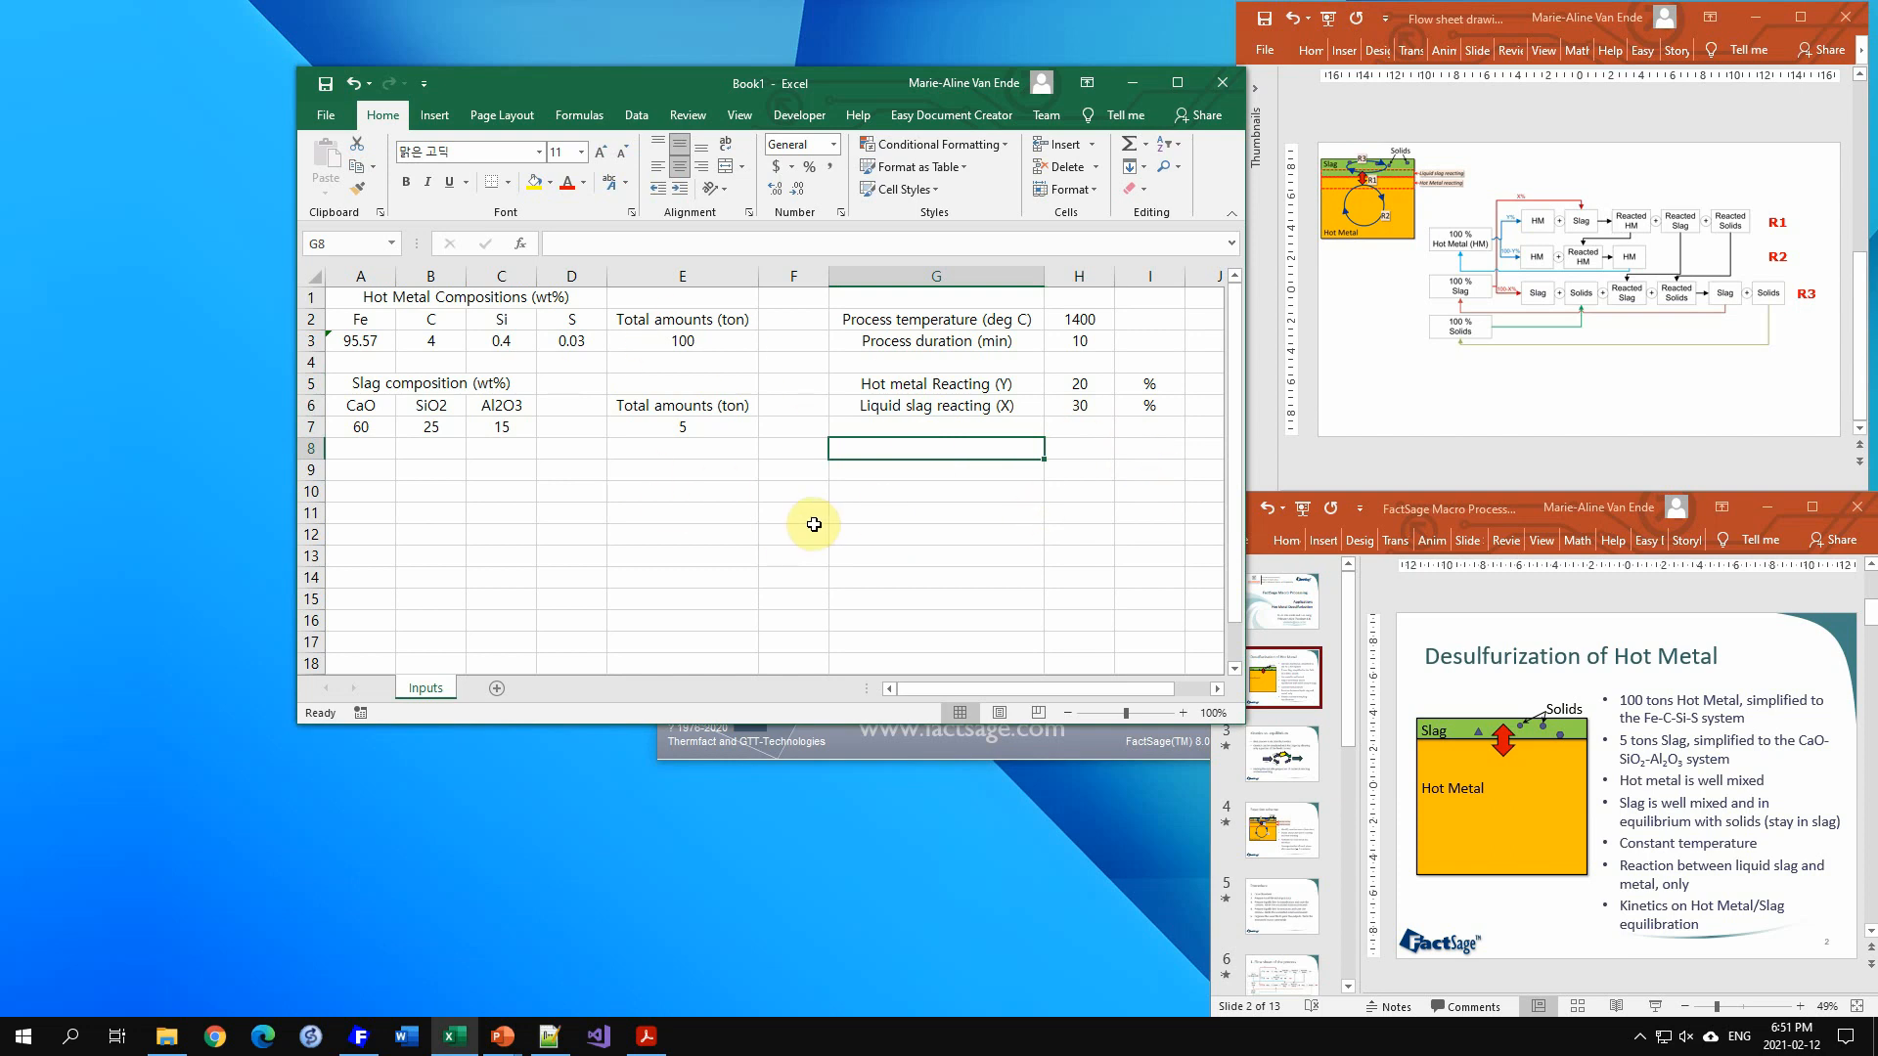
# Step: In the Save As browser, create a new folder Workshop_deS on Local Disk C: and open it
pyautogui.click(323, 115)
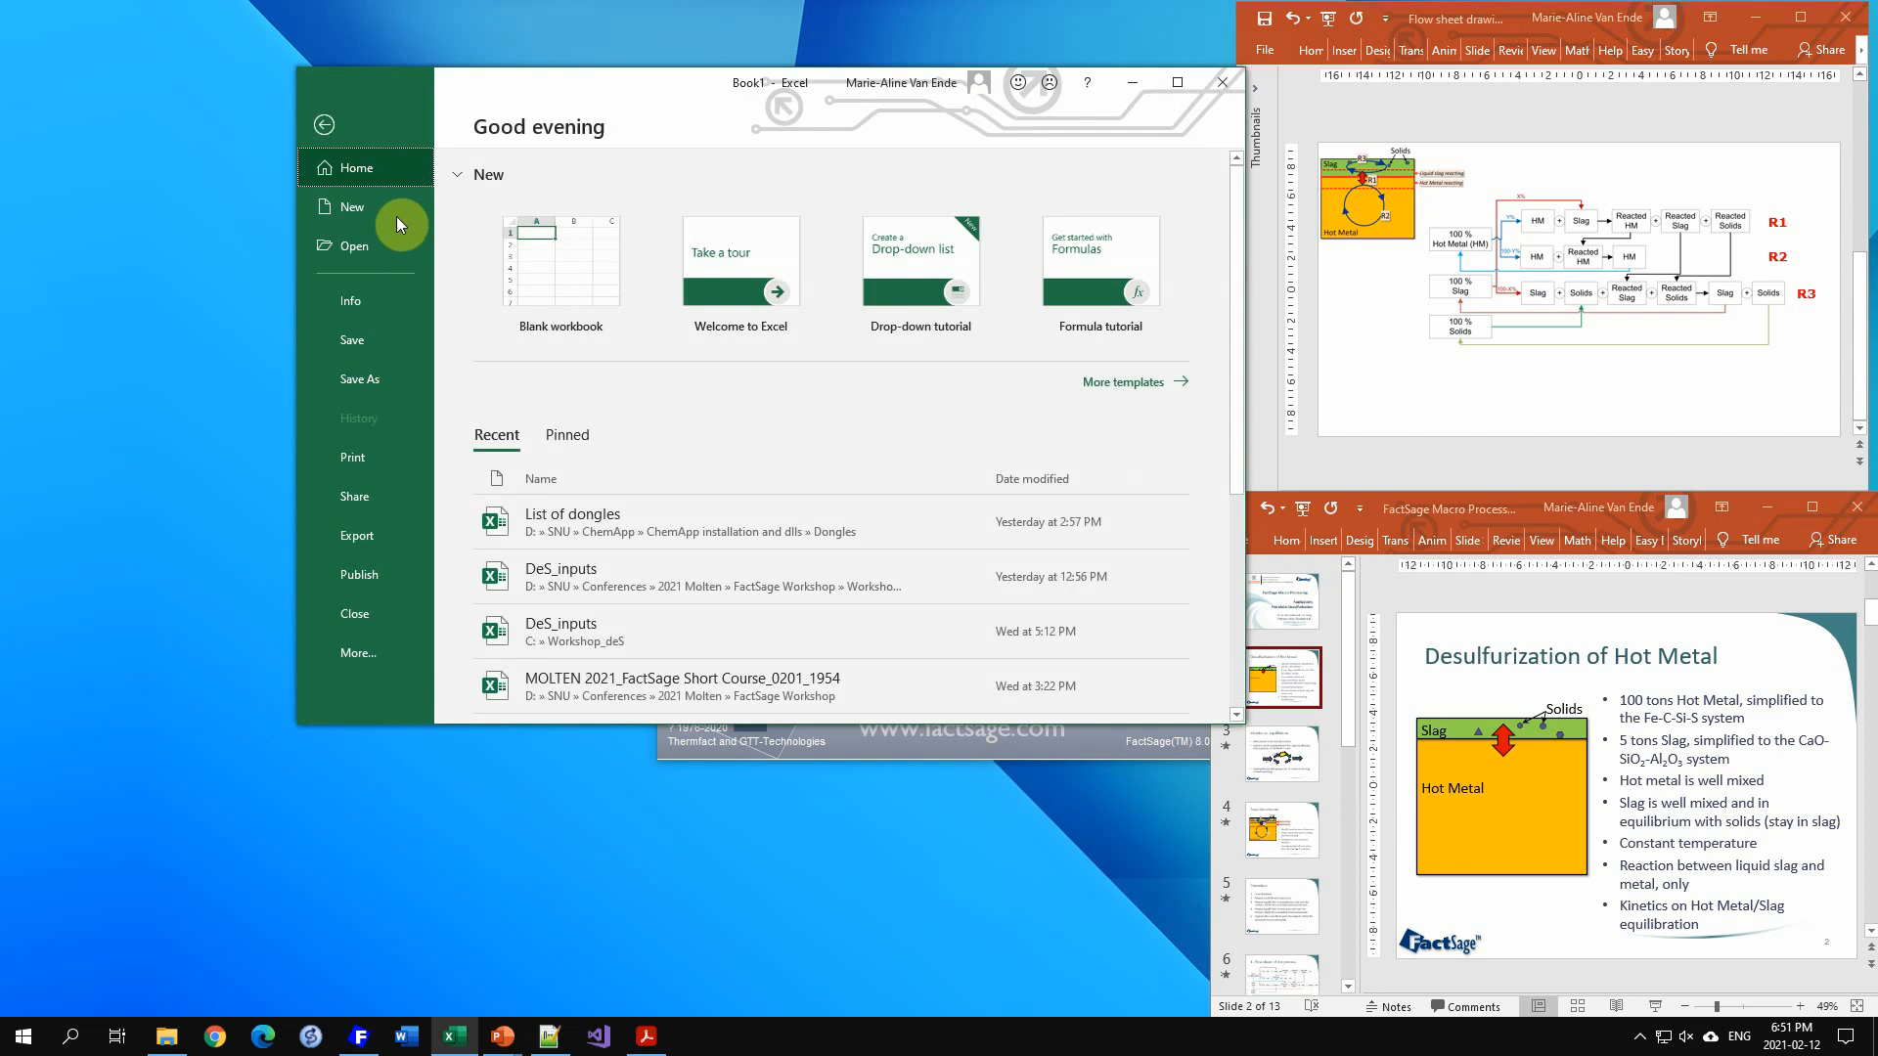
pyautogui.click(371, 381)
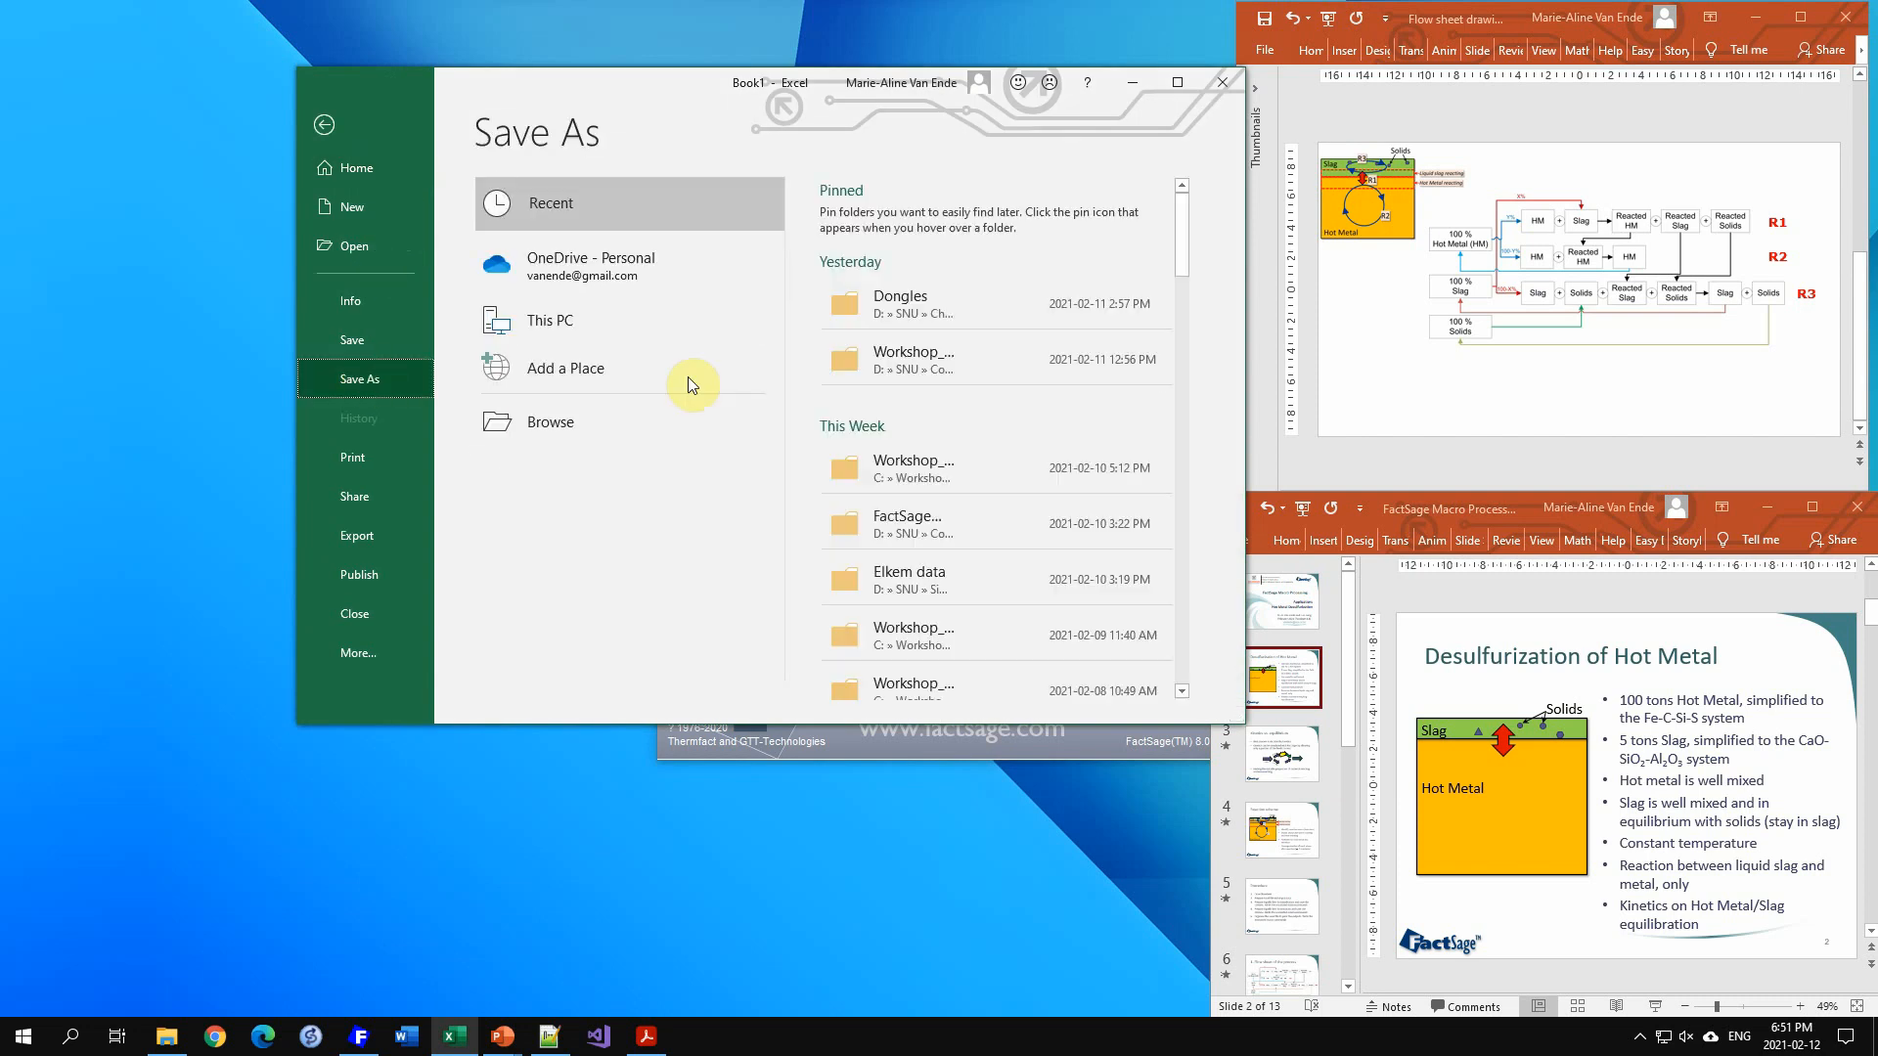
pyautogui.click(636, 416)
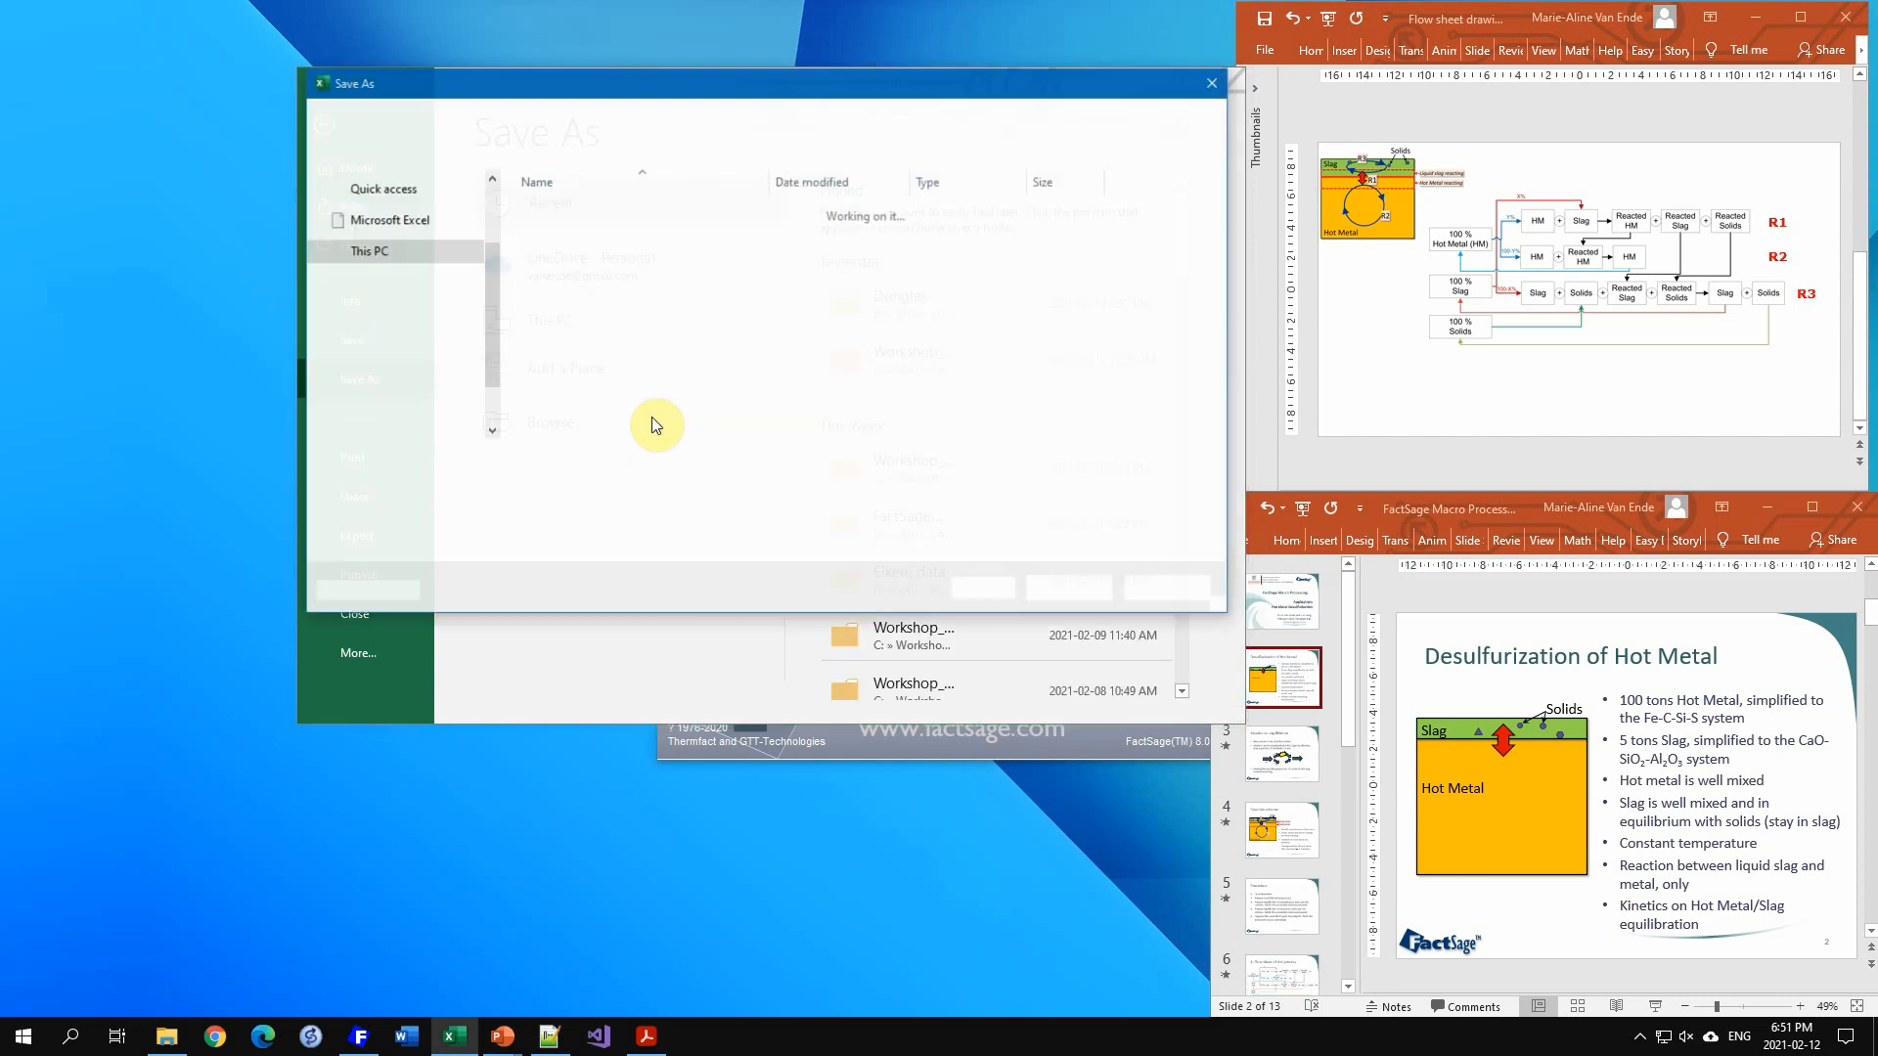
pyautogui.moveTo(491, 311); pyautogui.dragTo(487, 255)
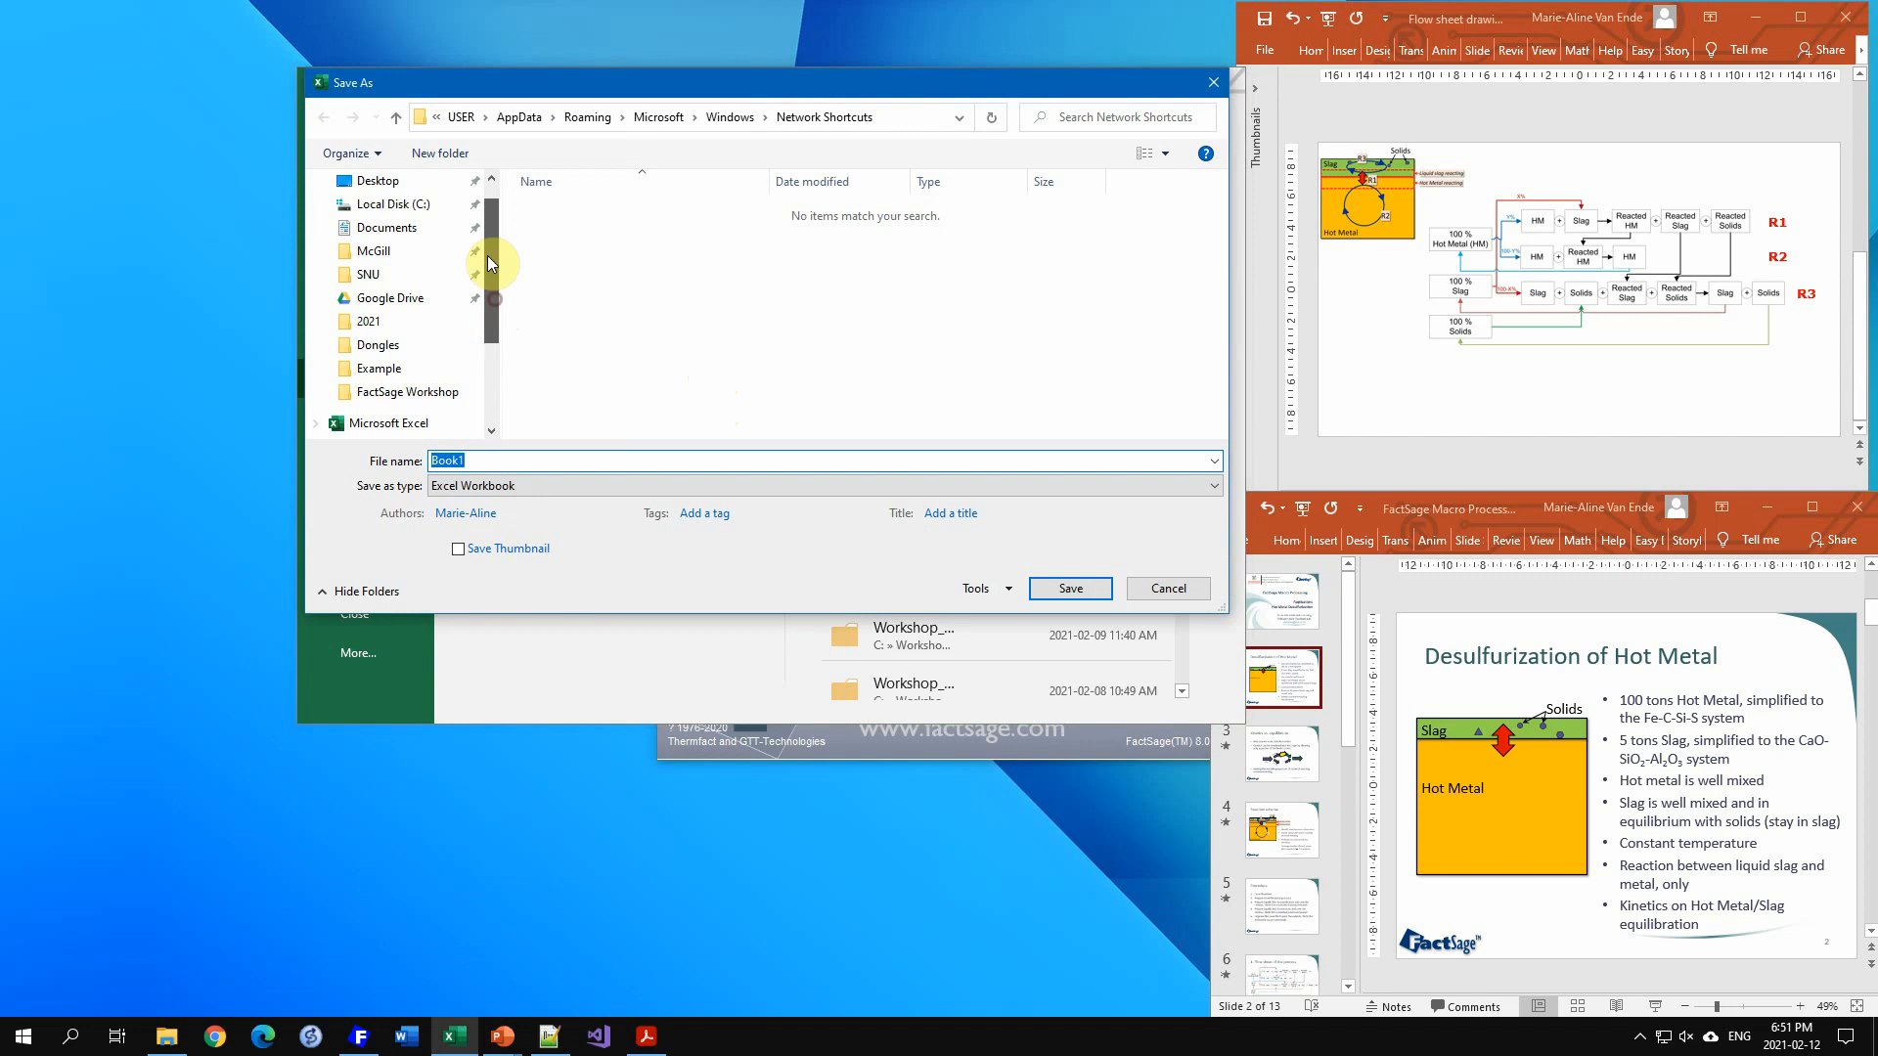
pyautogui.click(416, 244)
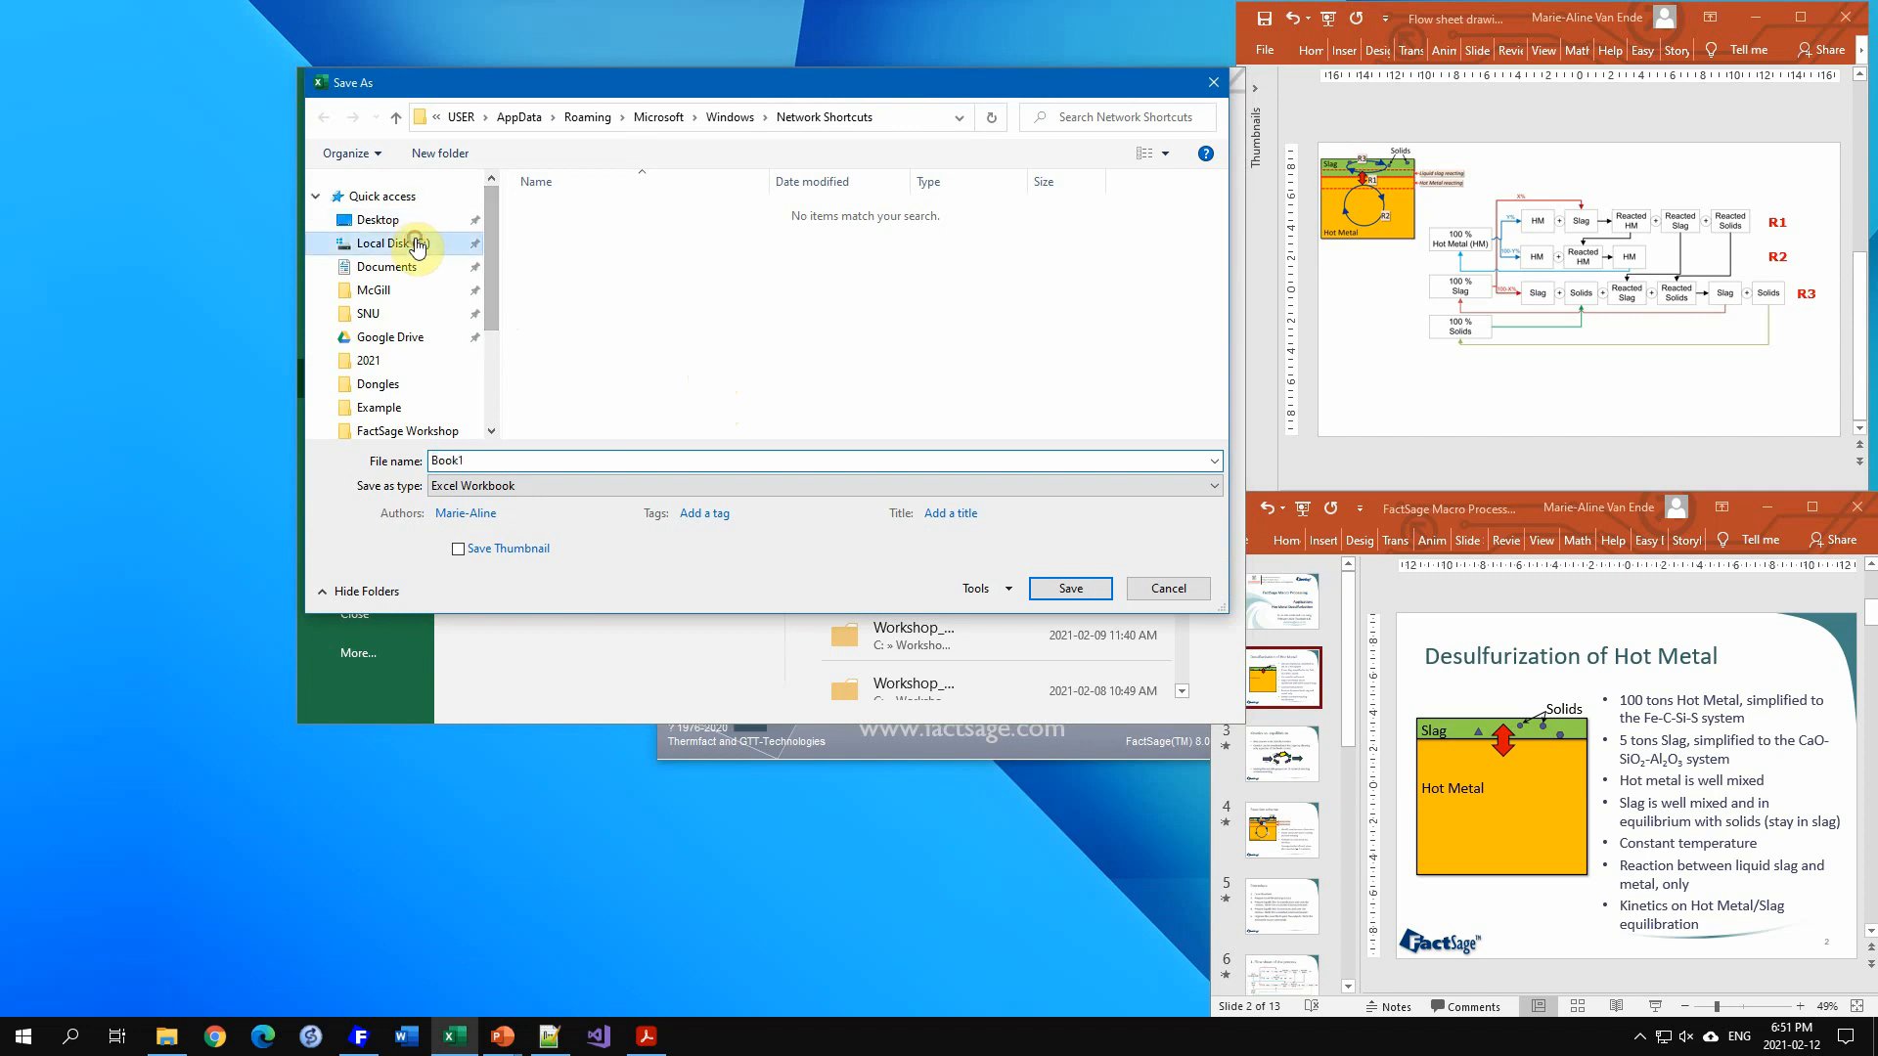
pyautogui.click(433, 154)
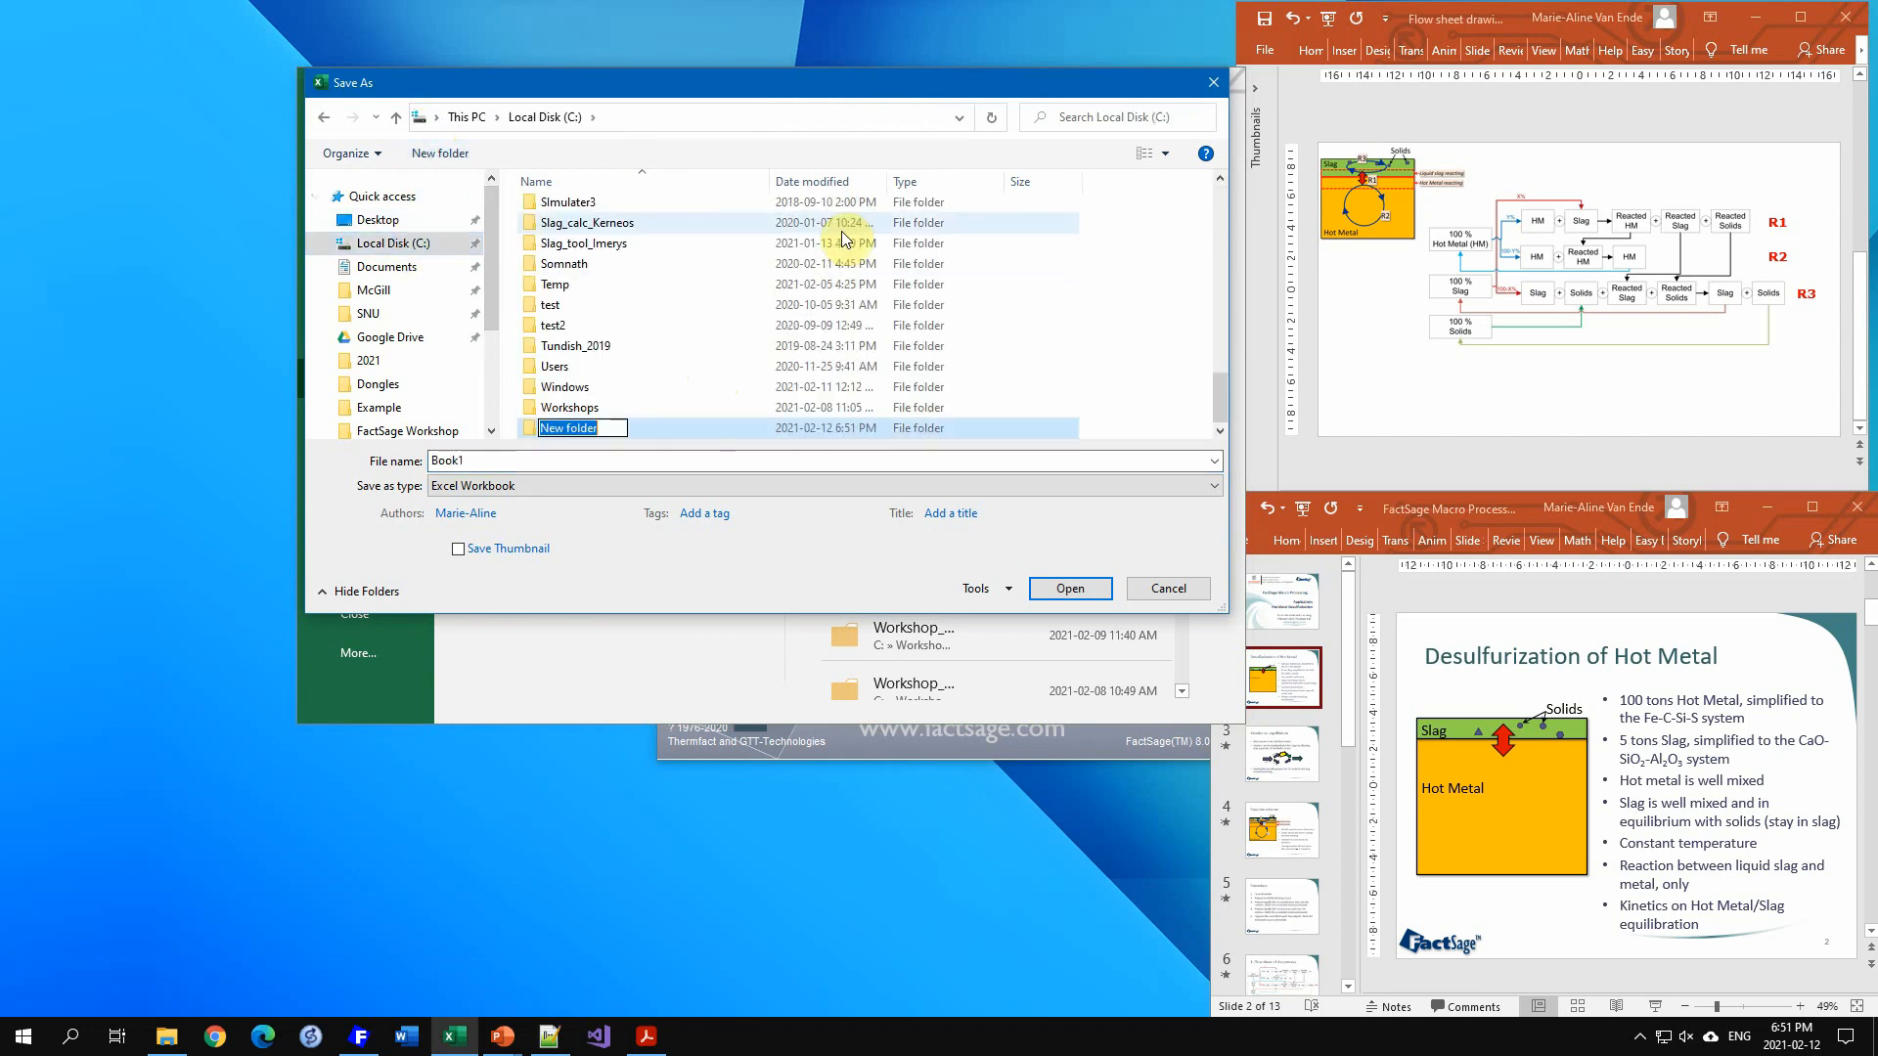
pyautogui.write('Workshop_deS')
pyautogui.press('Return')
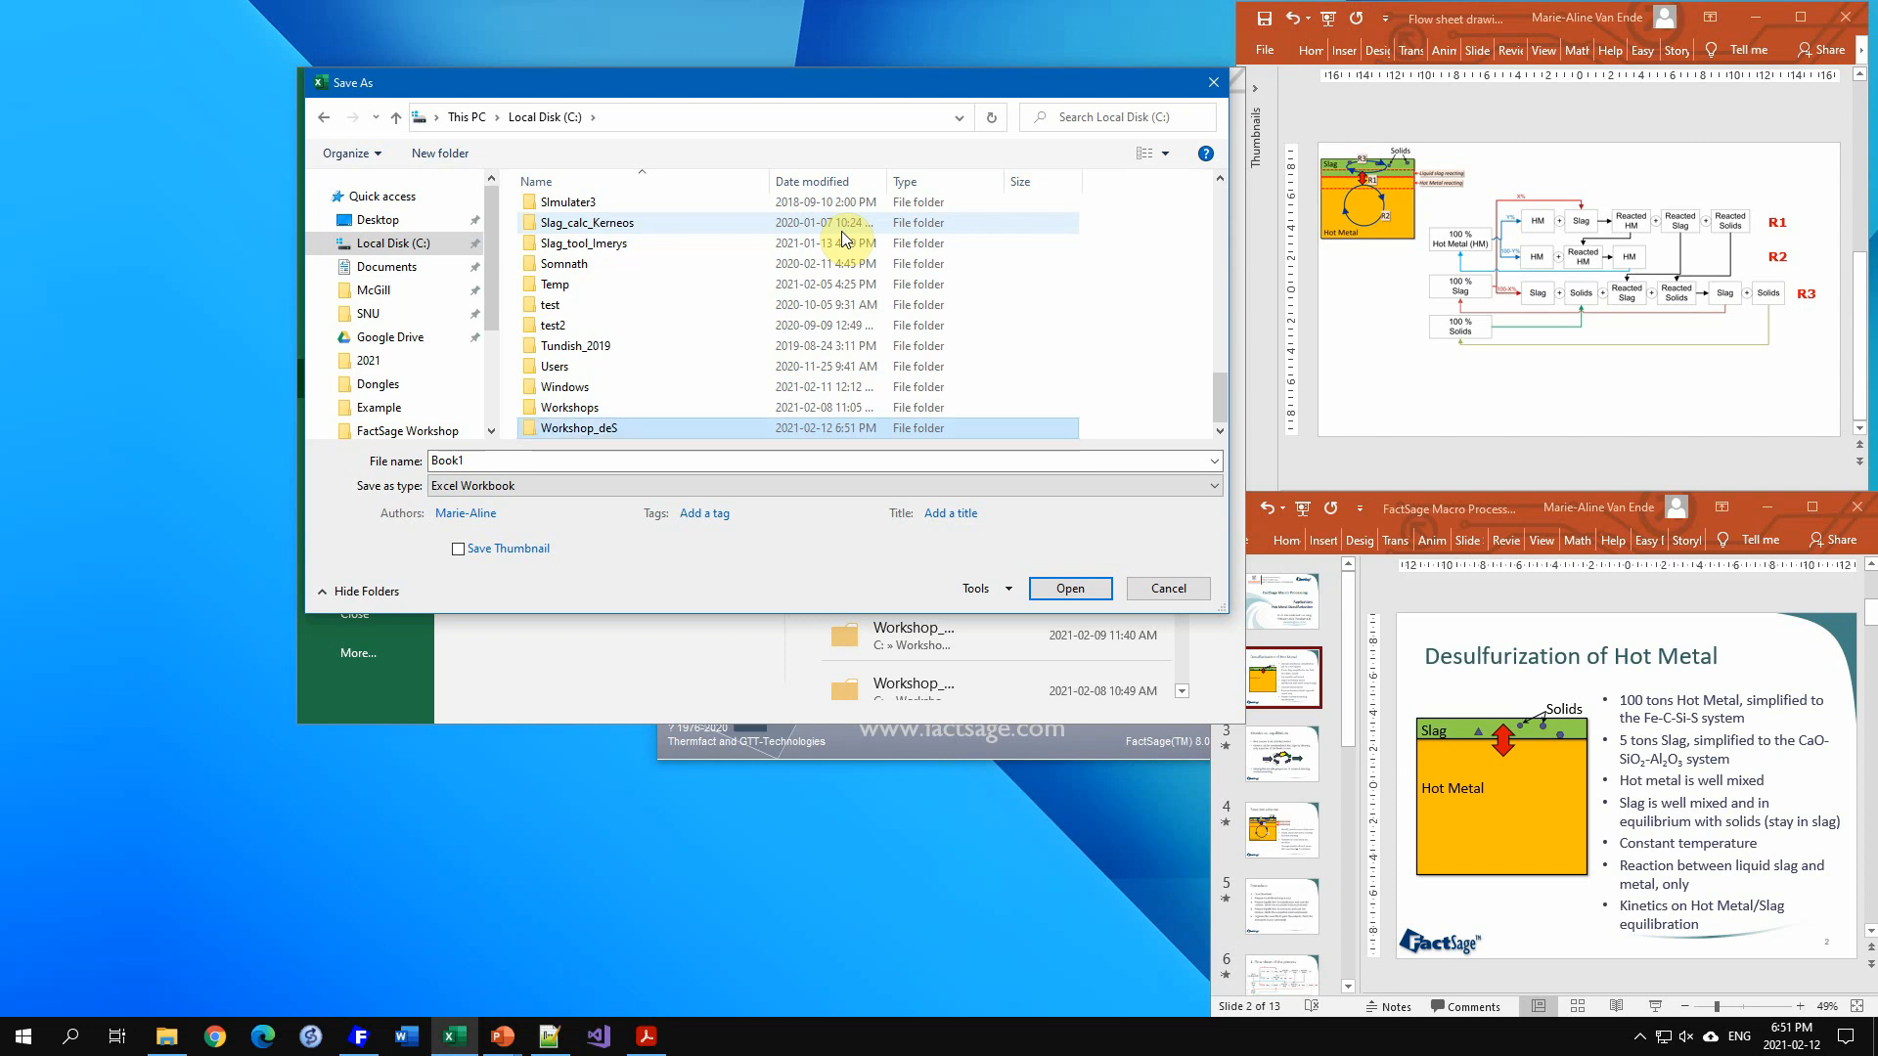
pyautogui.press('Return')
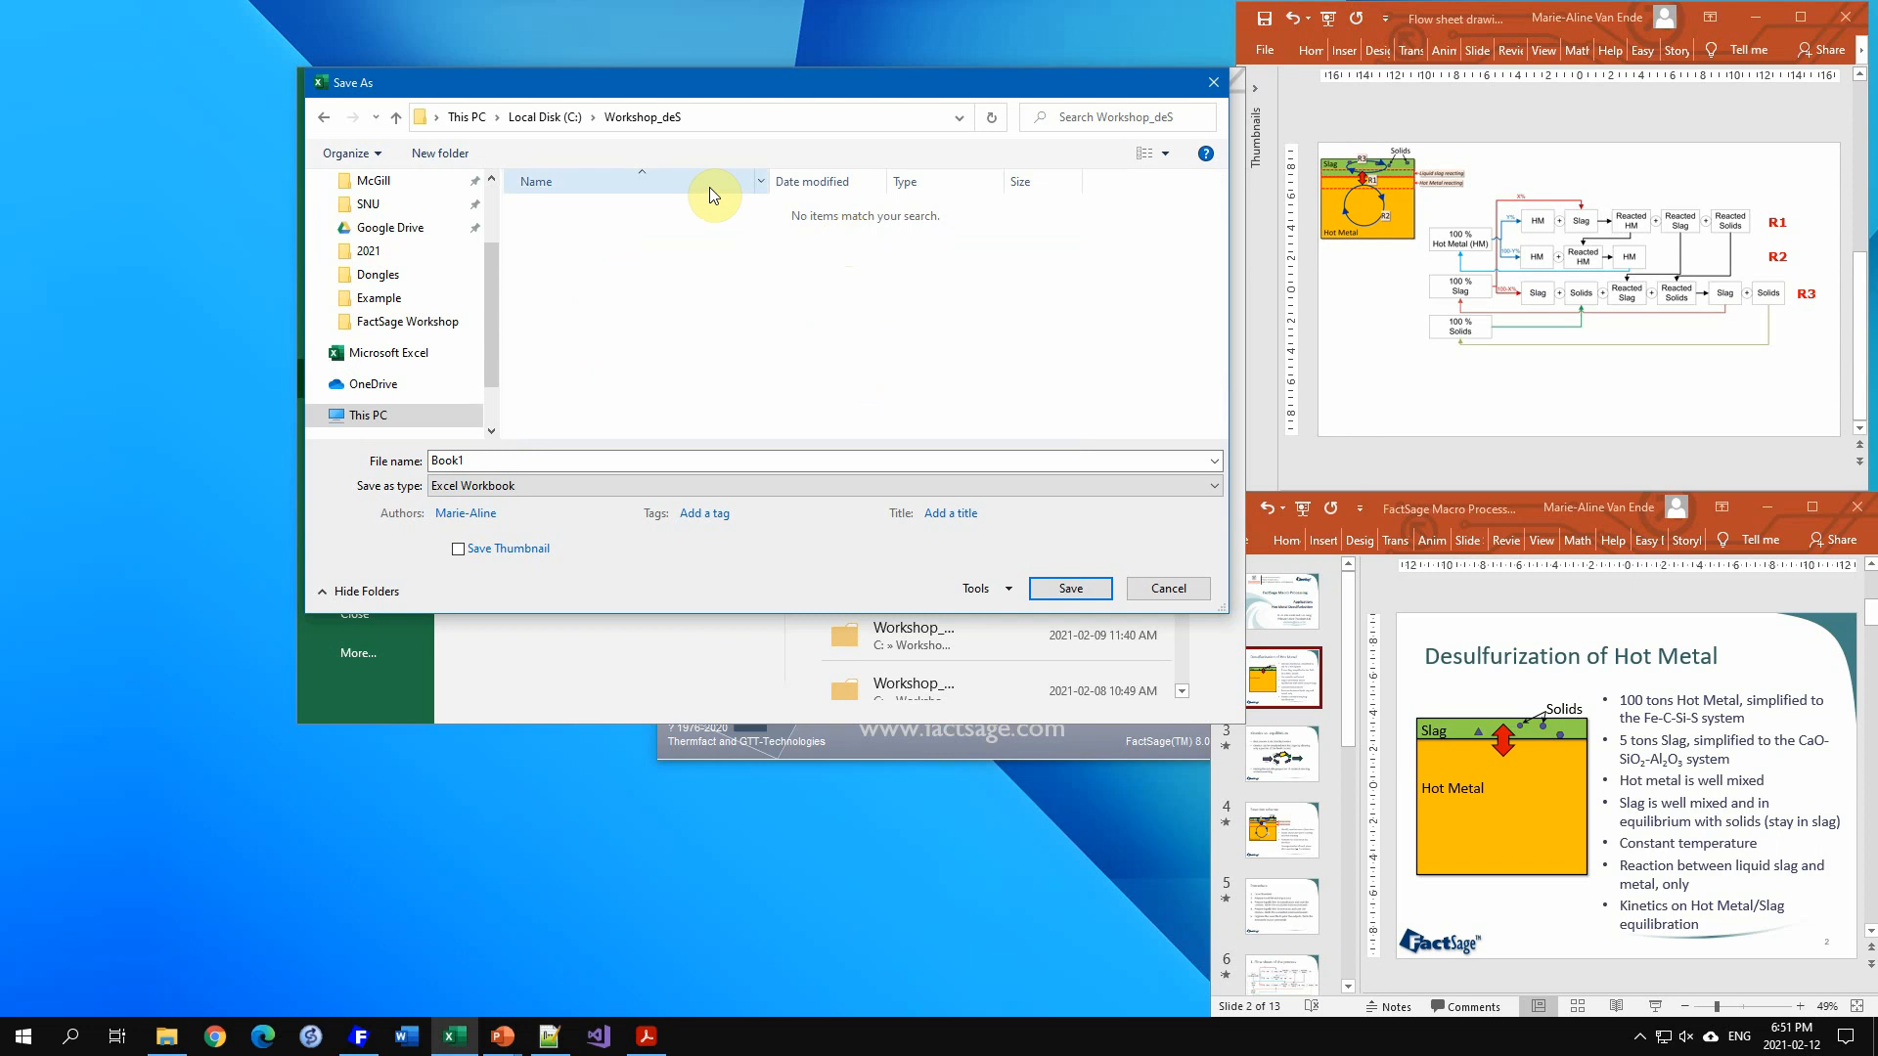
# Step: Save the workbook as DeS_example in the Workshop_deS folder
pyautogui.click(509, 461)
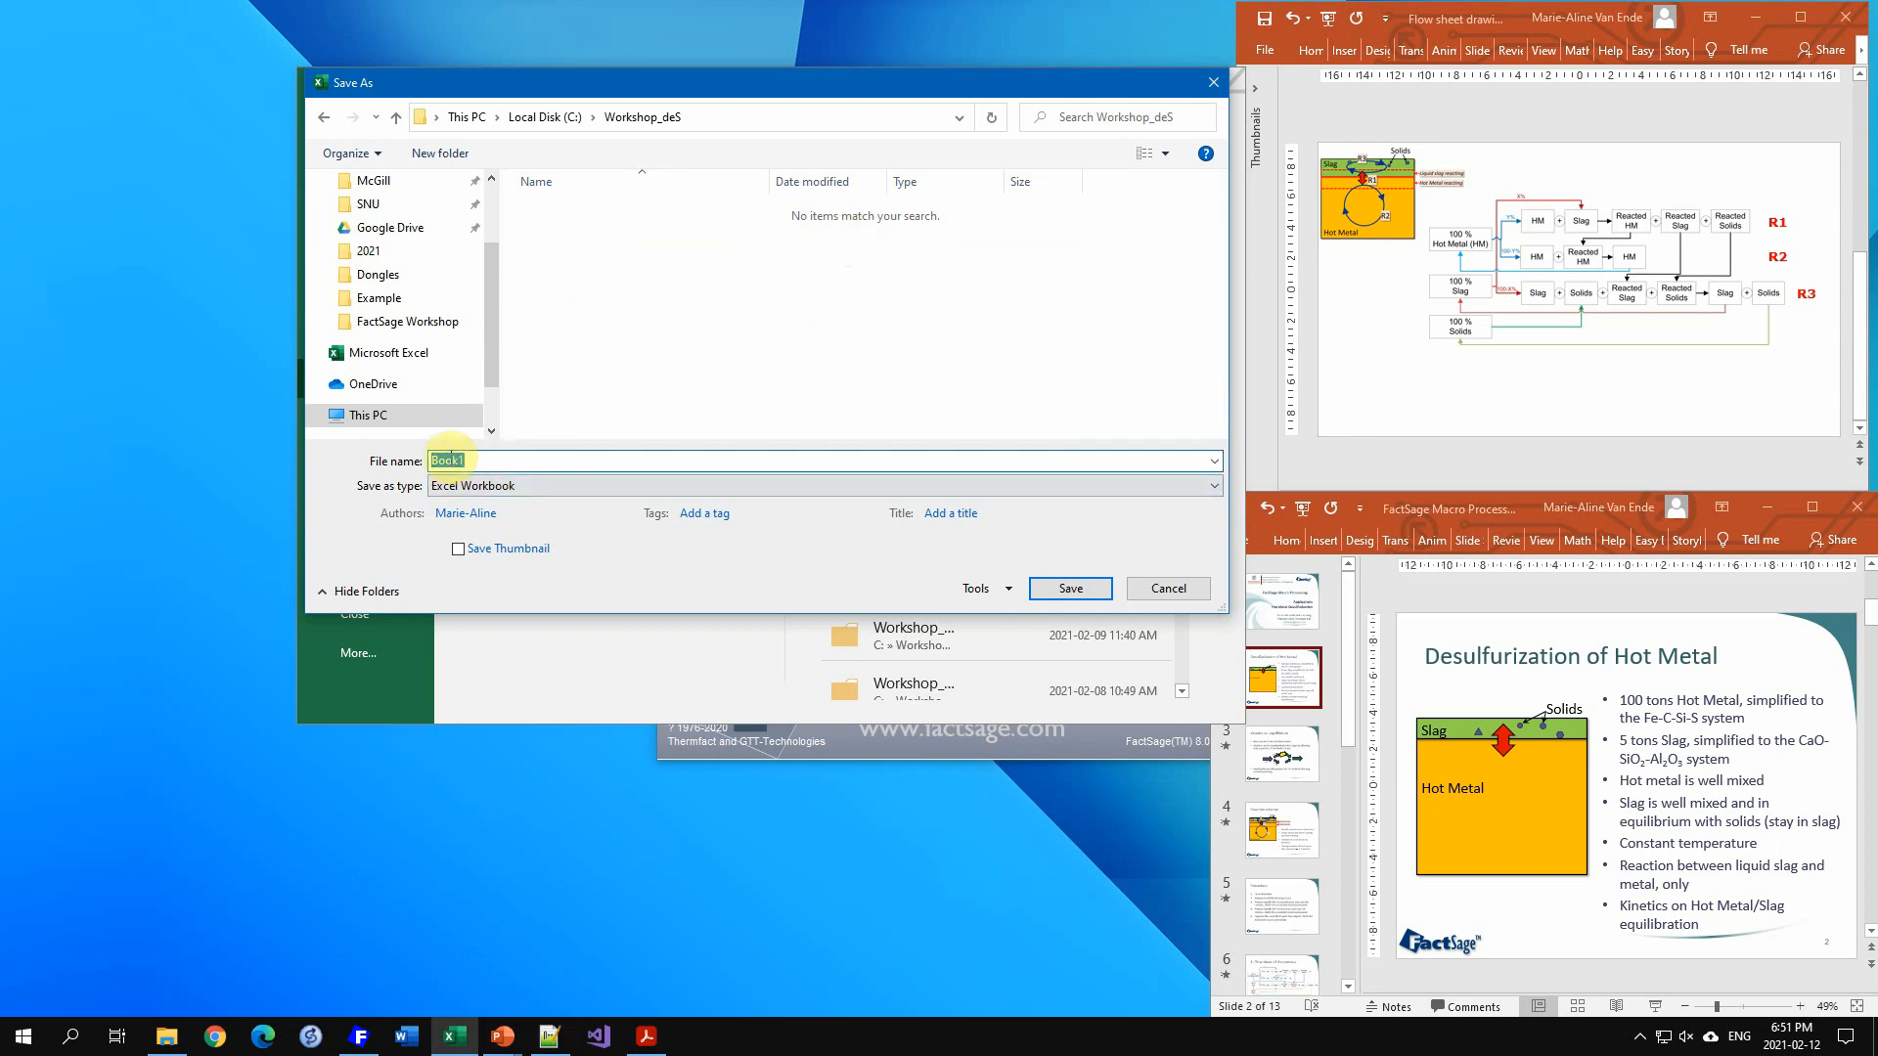
pyautogui.write('DeS_example')
pyautogui.click(1071, 590)
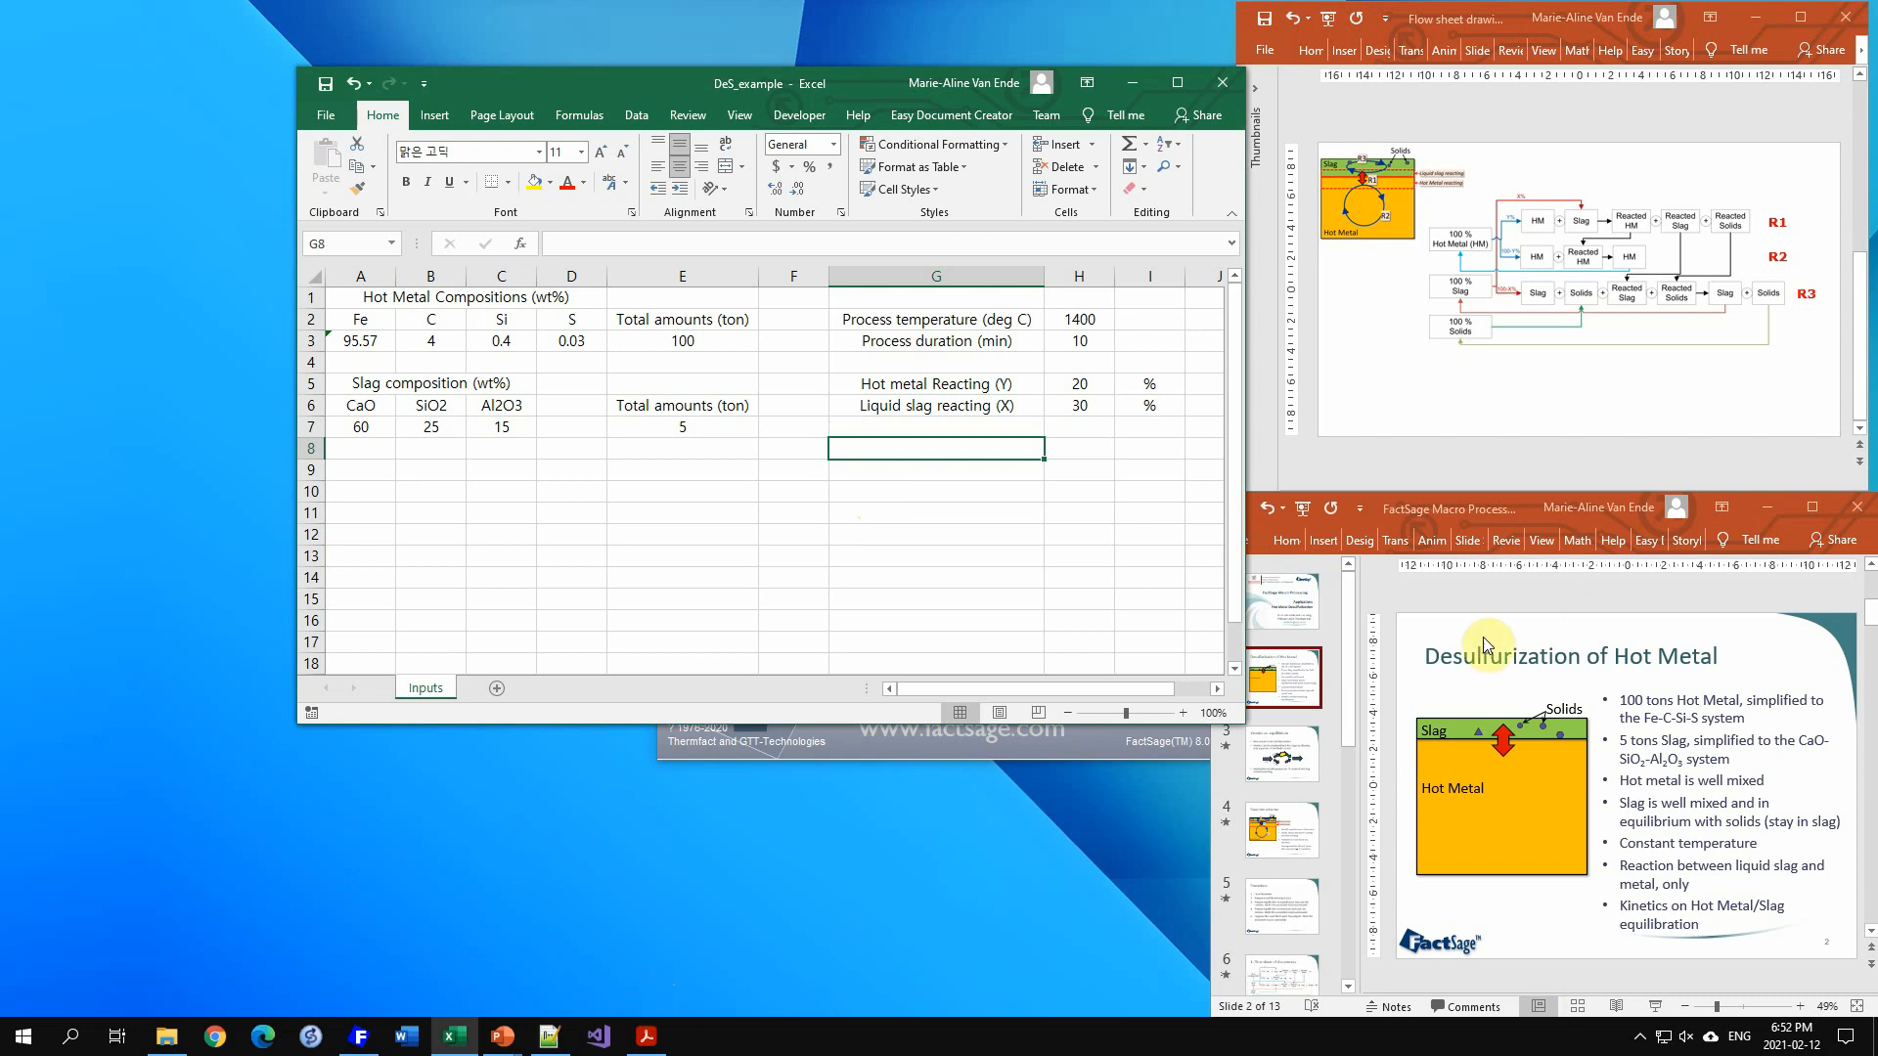
# Step: Review the procedure slides in the FactSage macro presentation for the next step
pyautogui.click(1347, 754)
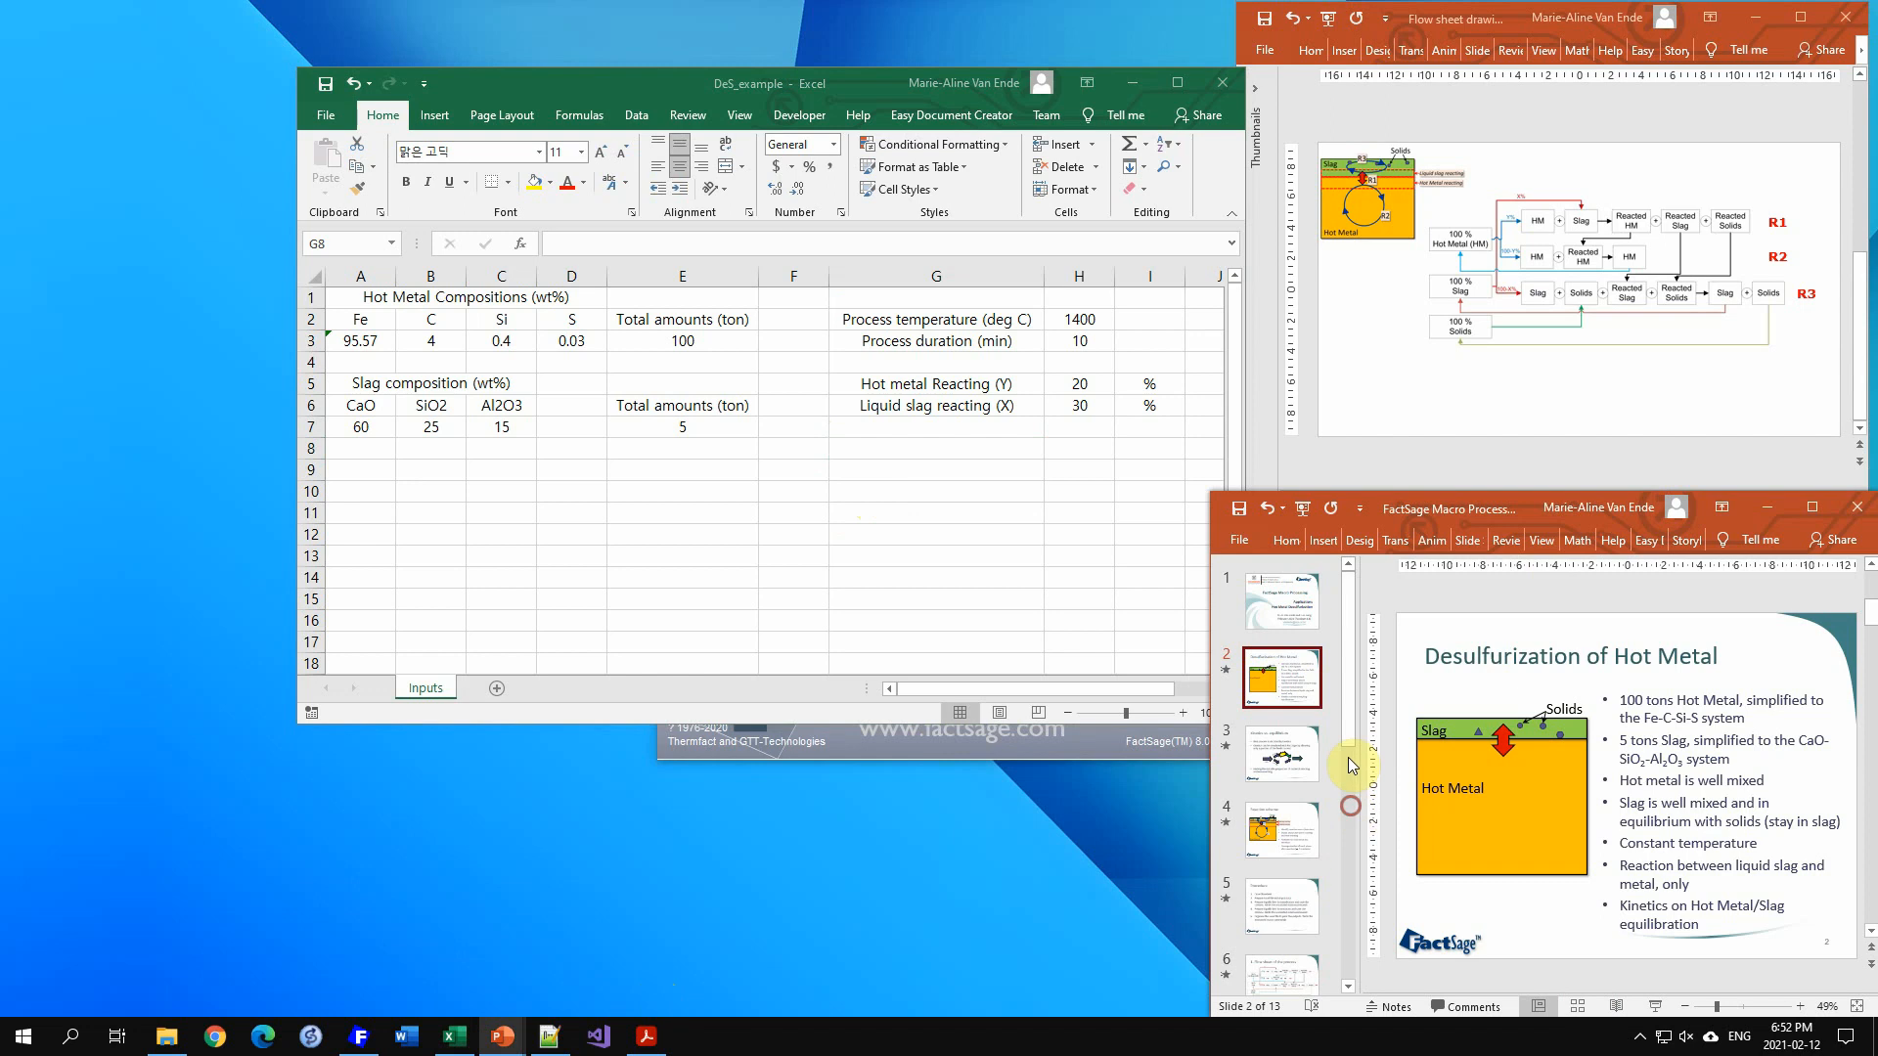
pyautogui.scroll(-3, 1350, 777)
pyautogui.scroll(-2, 1301, 782)
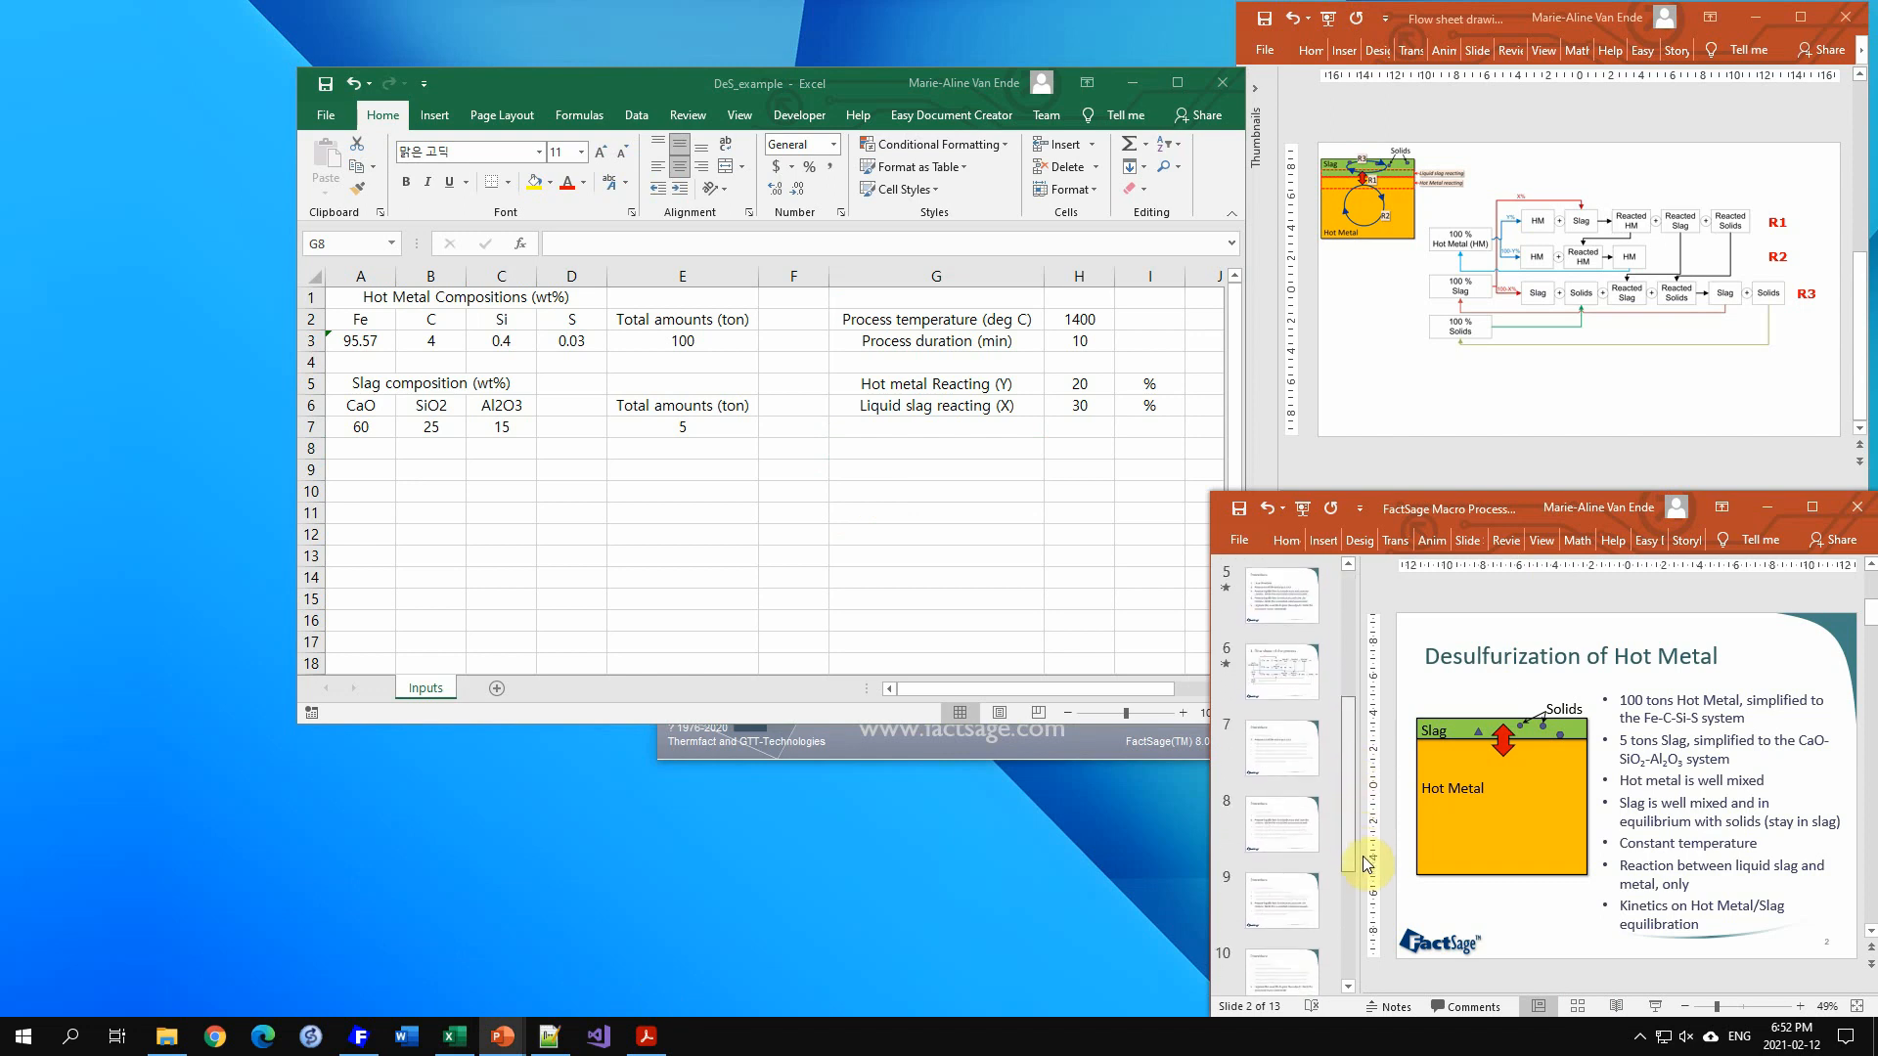
pyautogui.click(1289, 753)
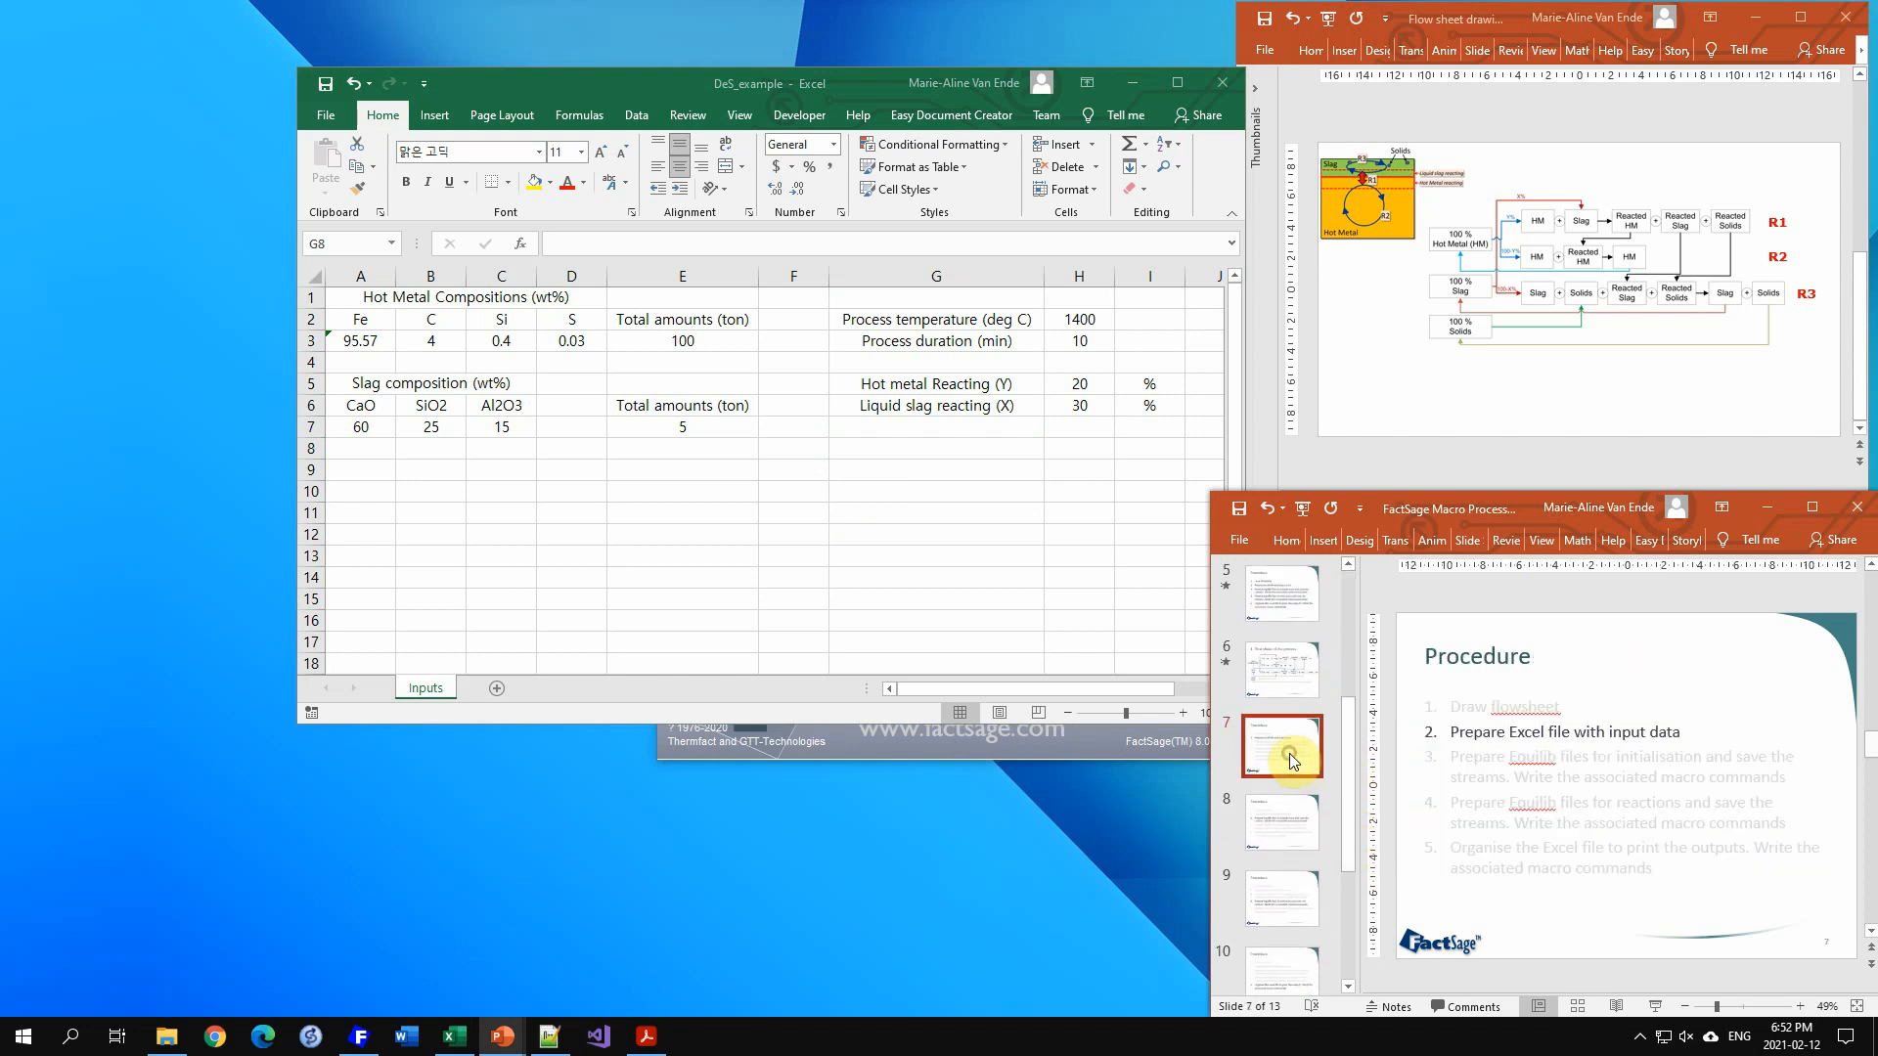
pyautogui.click(1303, 509)
pyautogui.press('Right')
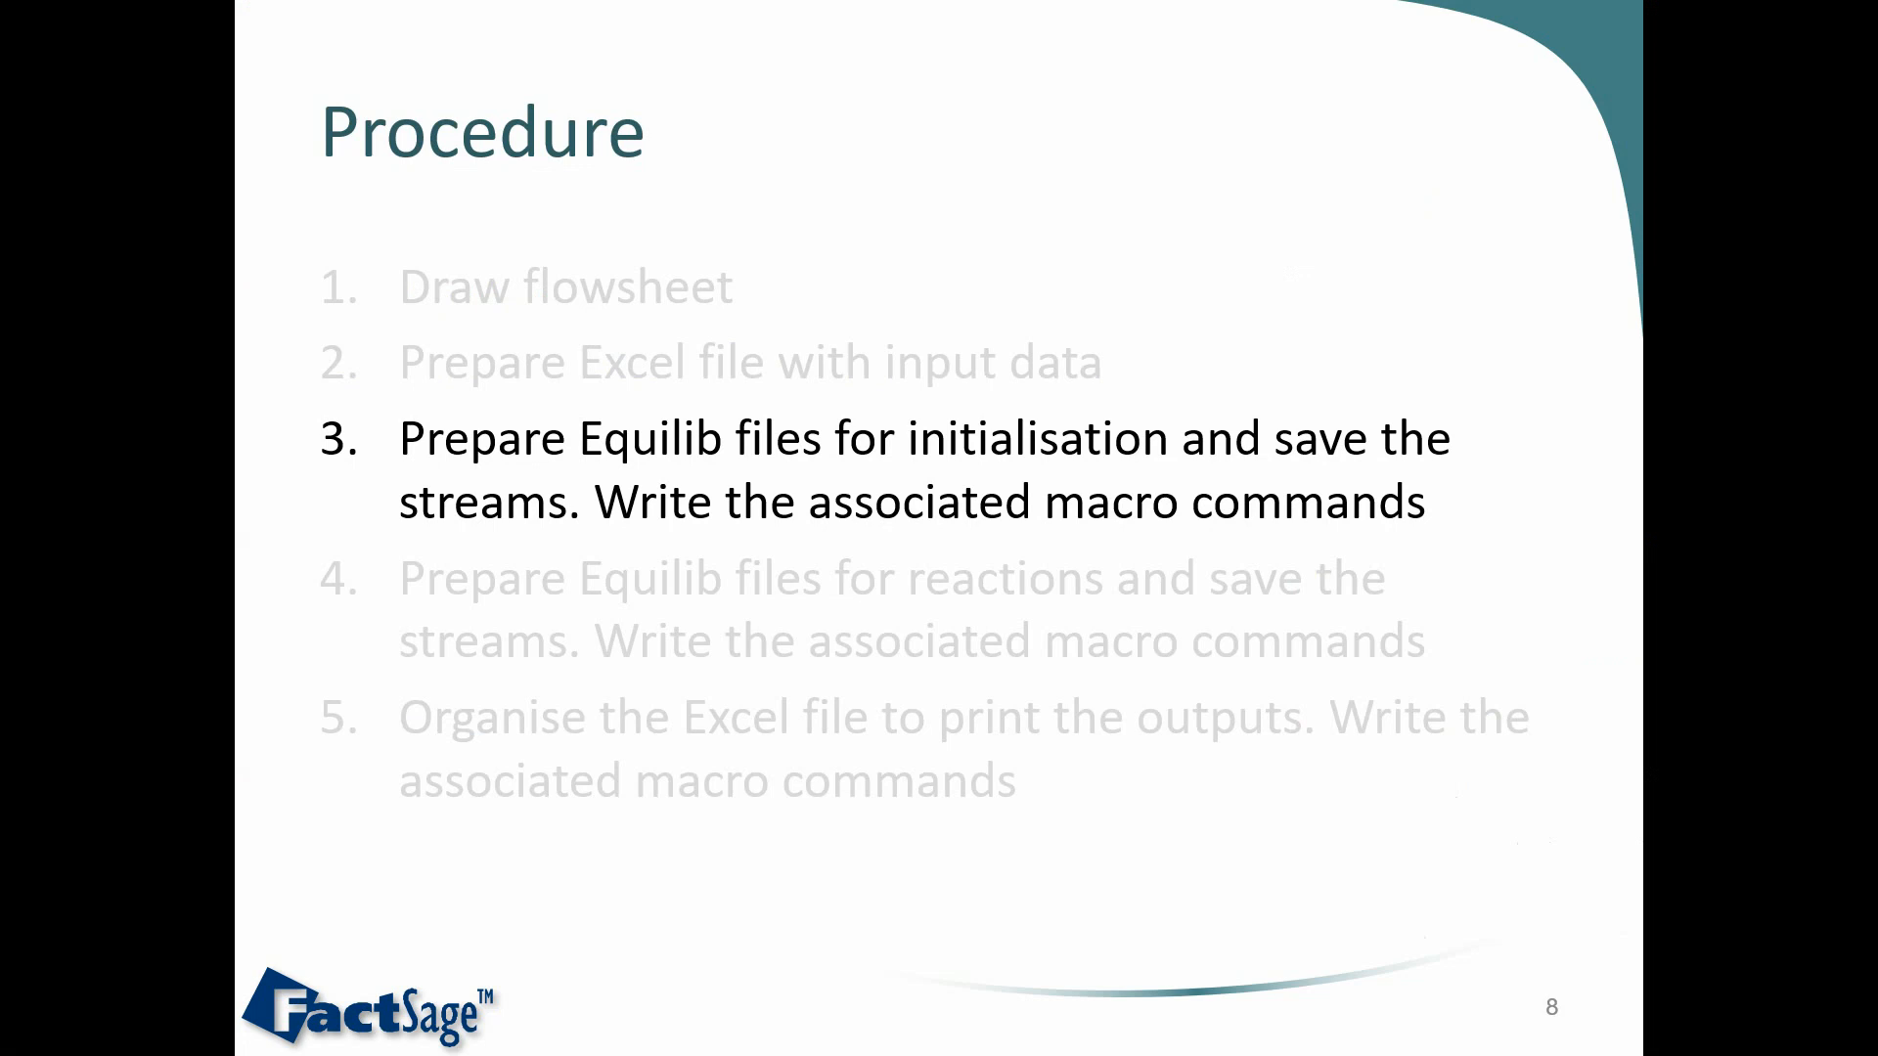
pyautogui.press('Escape')
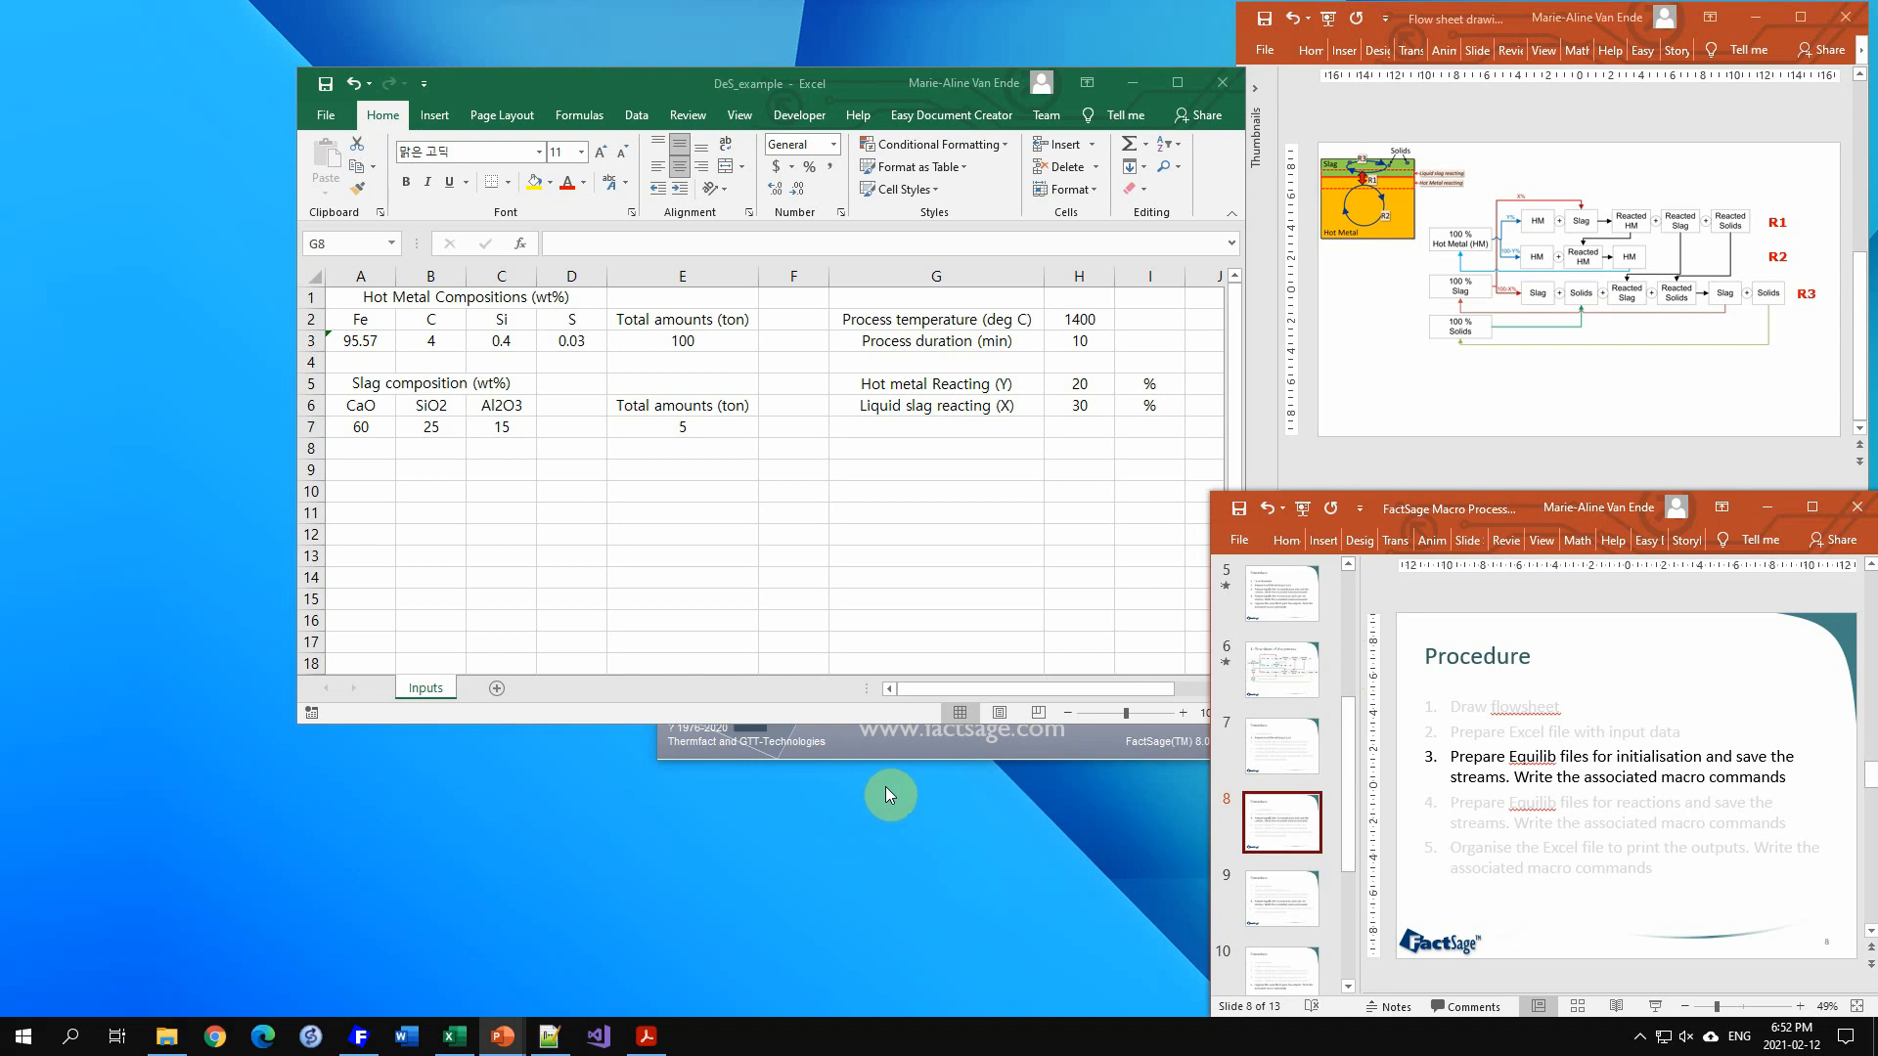
# Step: Open Equilib and keep the current databases and data search options
pyautogui.click(901, 744)
pyautogui.click(966, 596)
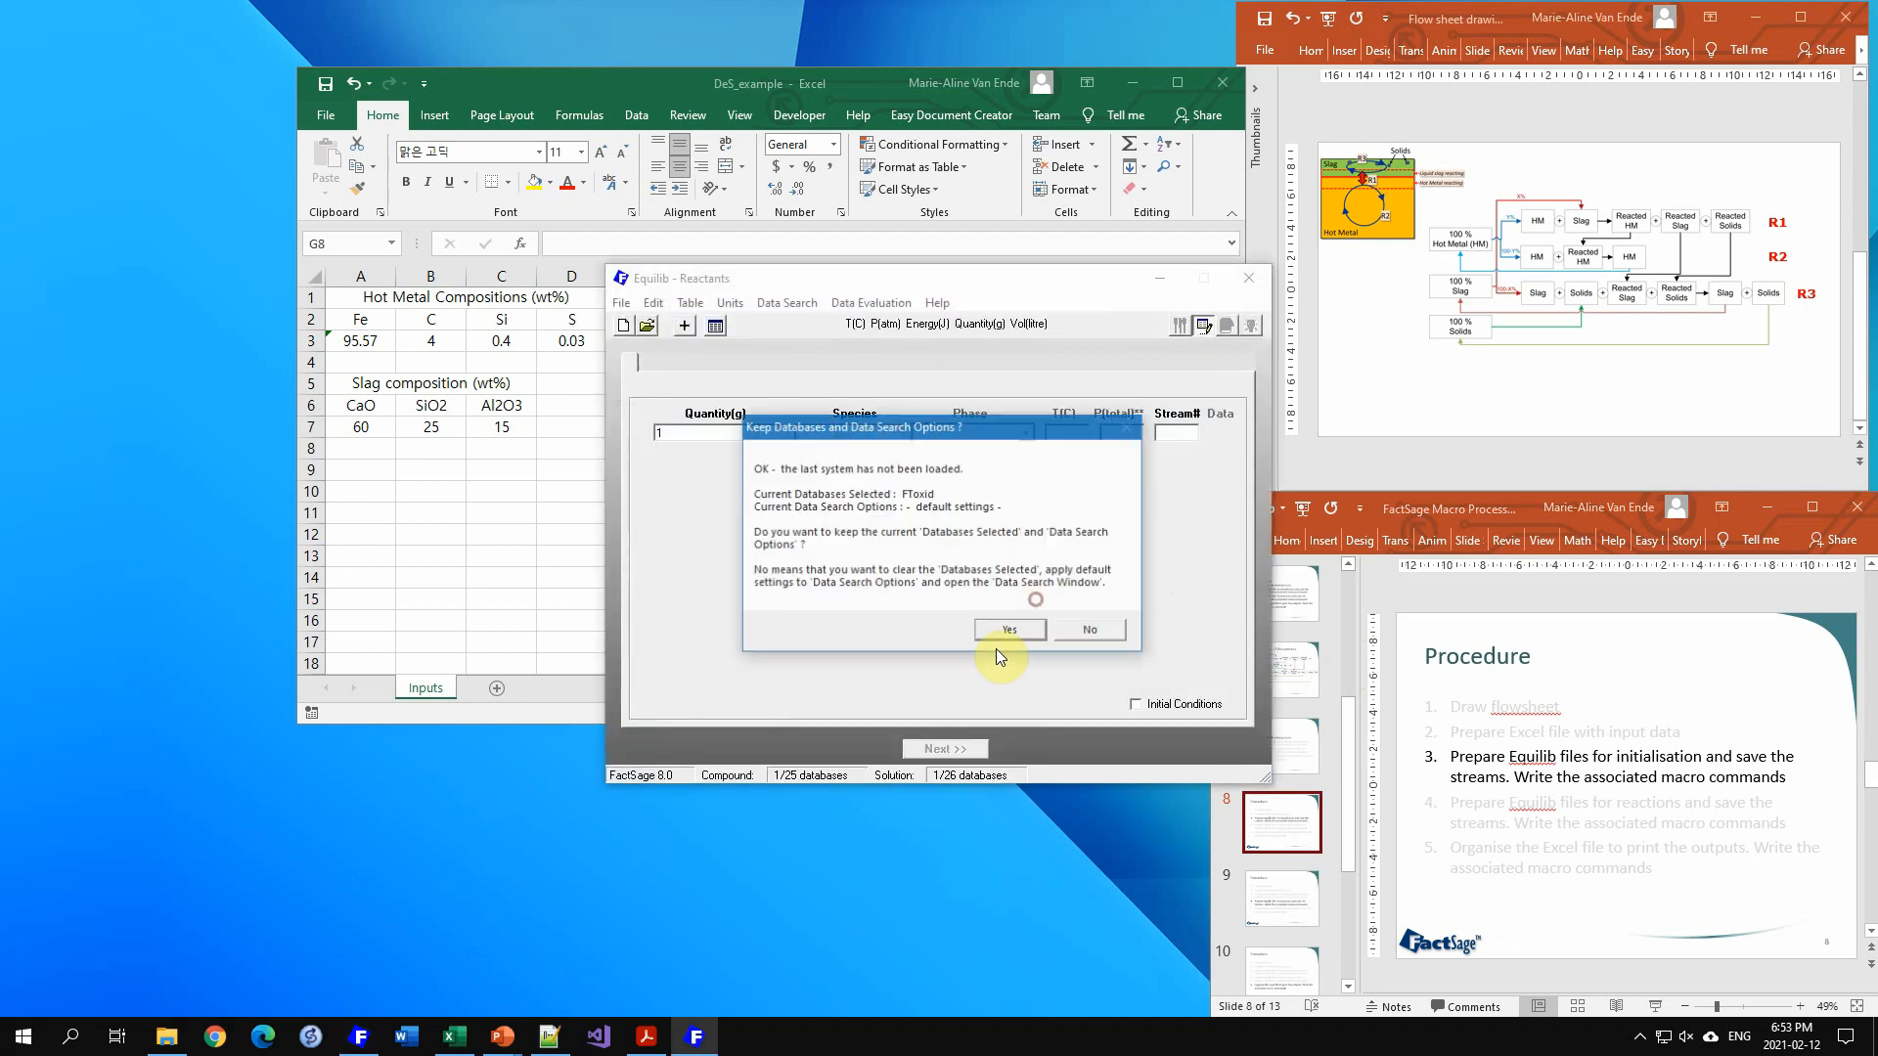
pyautogui.click(1004, 631)
# Step: Change Equilib's My Files directory to C:\Workshop_deS
pyautogui.click(611, 311)
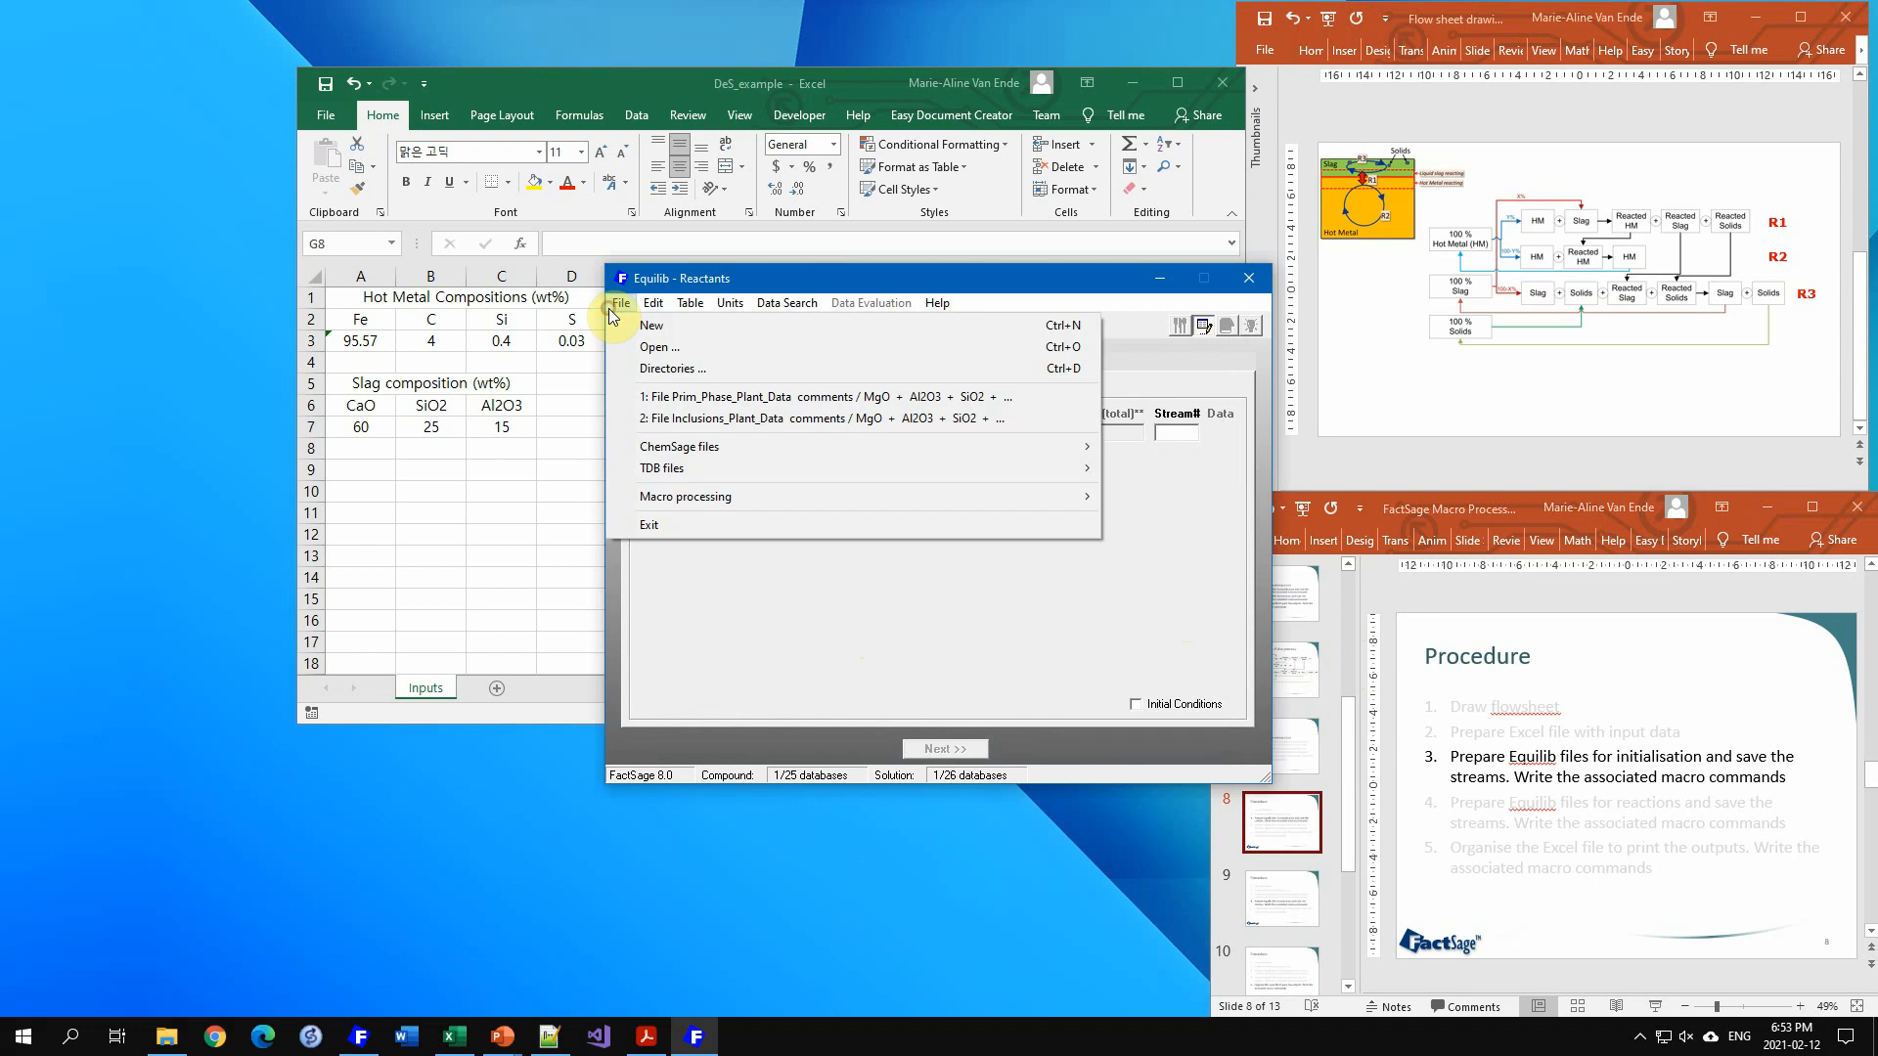
pyautogui.moveTo(718, 497)
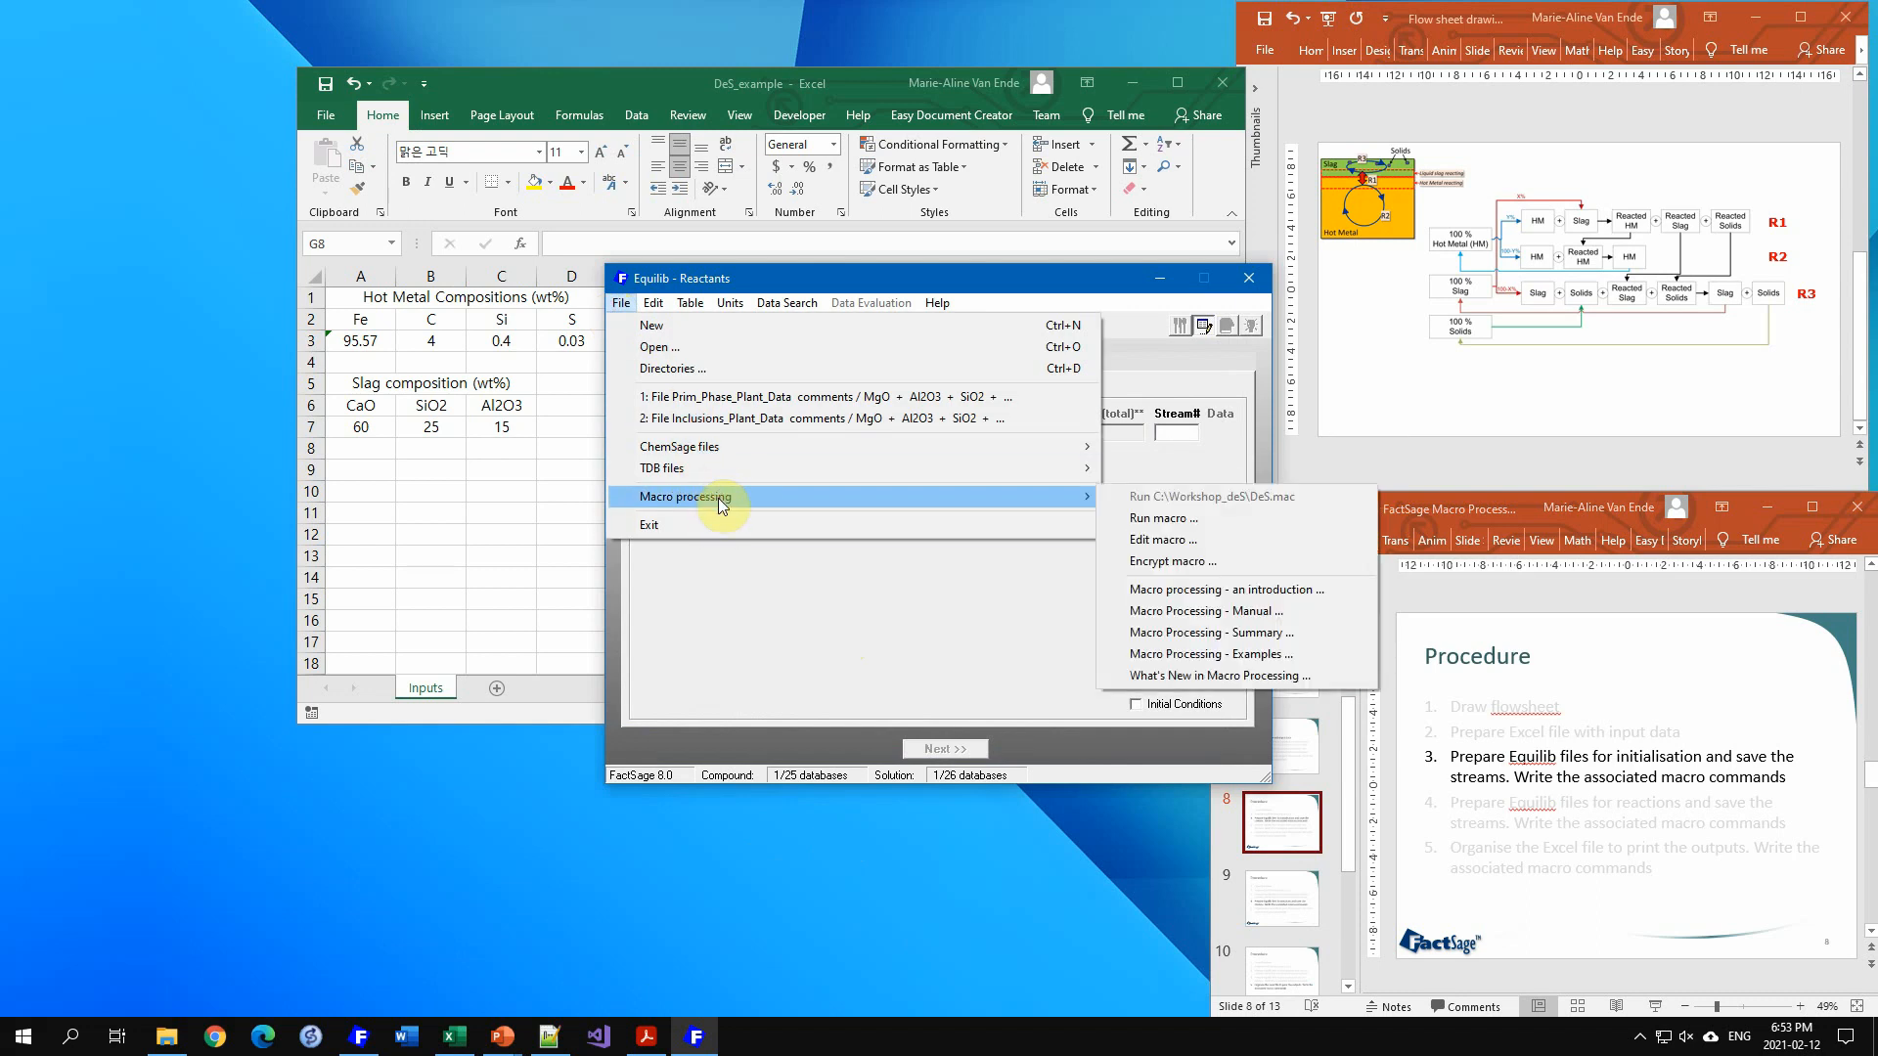
pyautogui.click(678, 367)
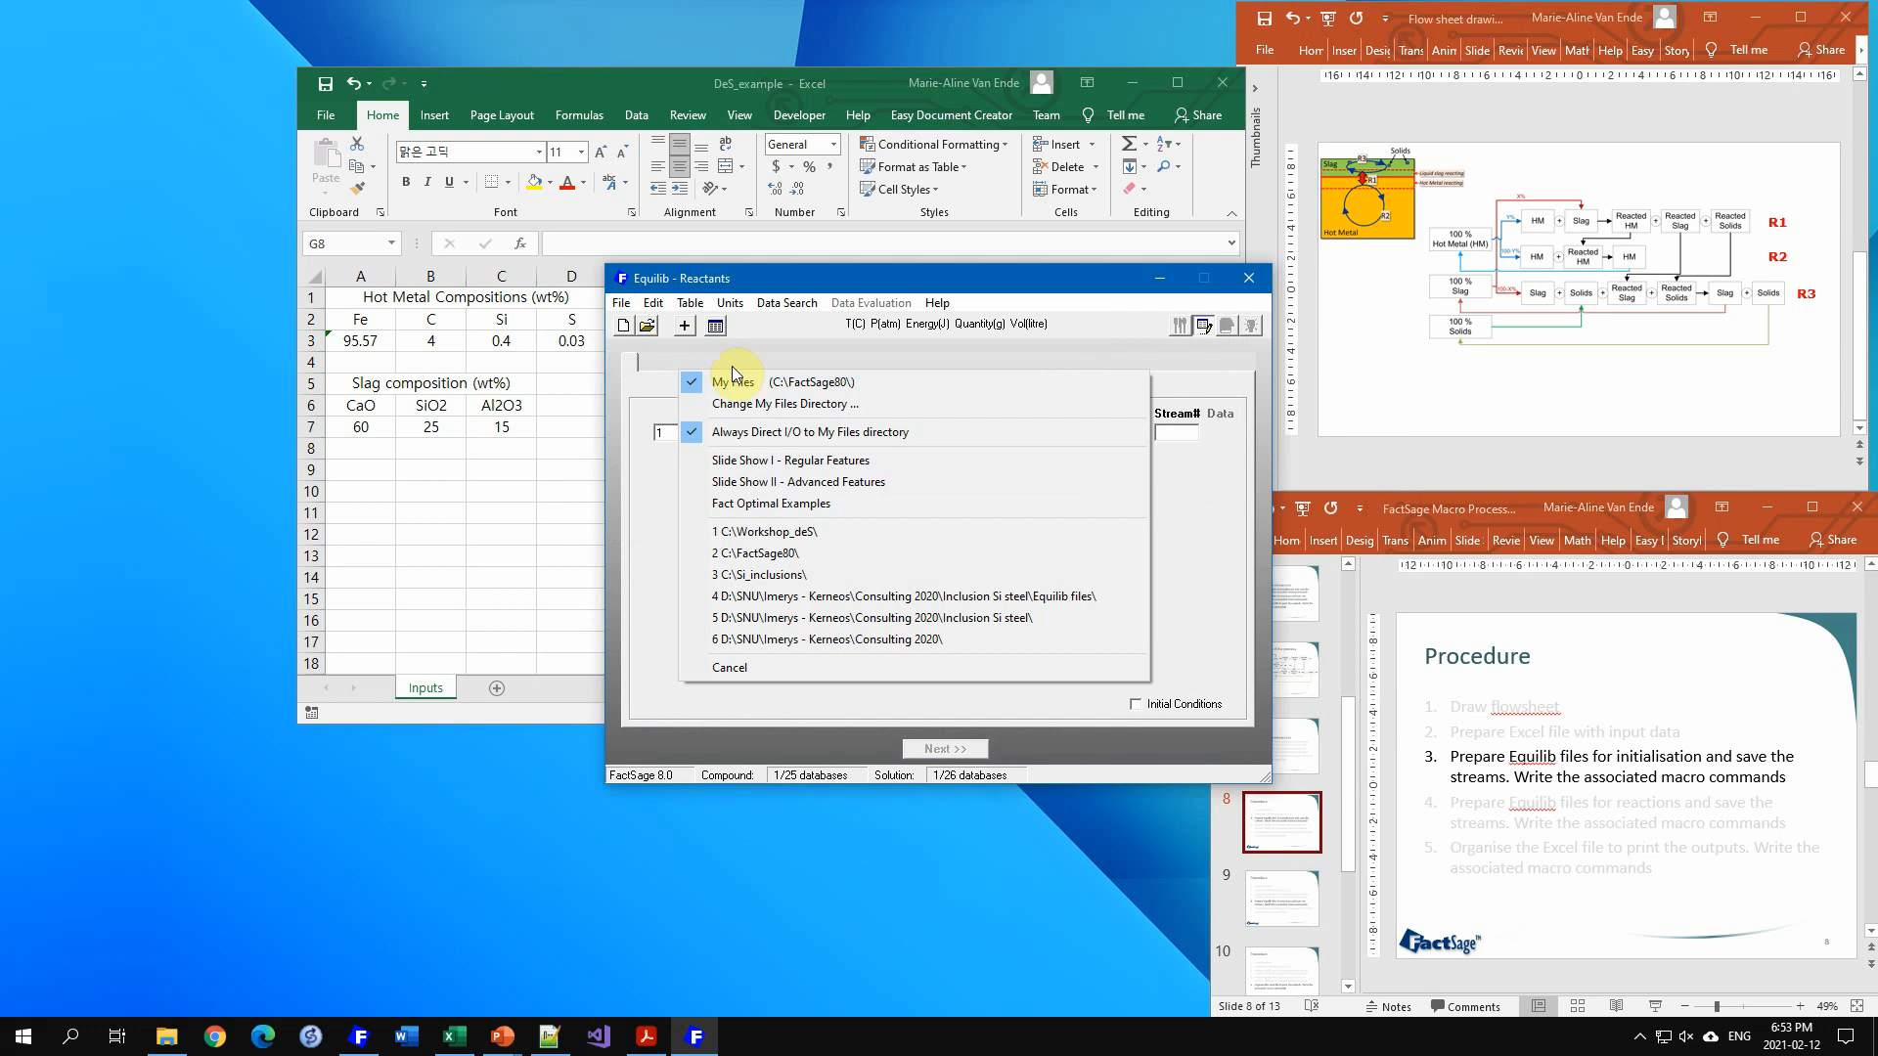
pyautogui.click(782, 404)
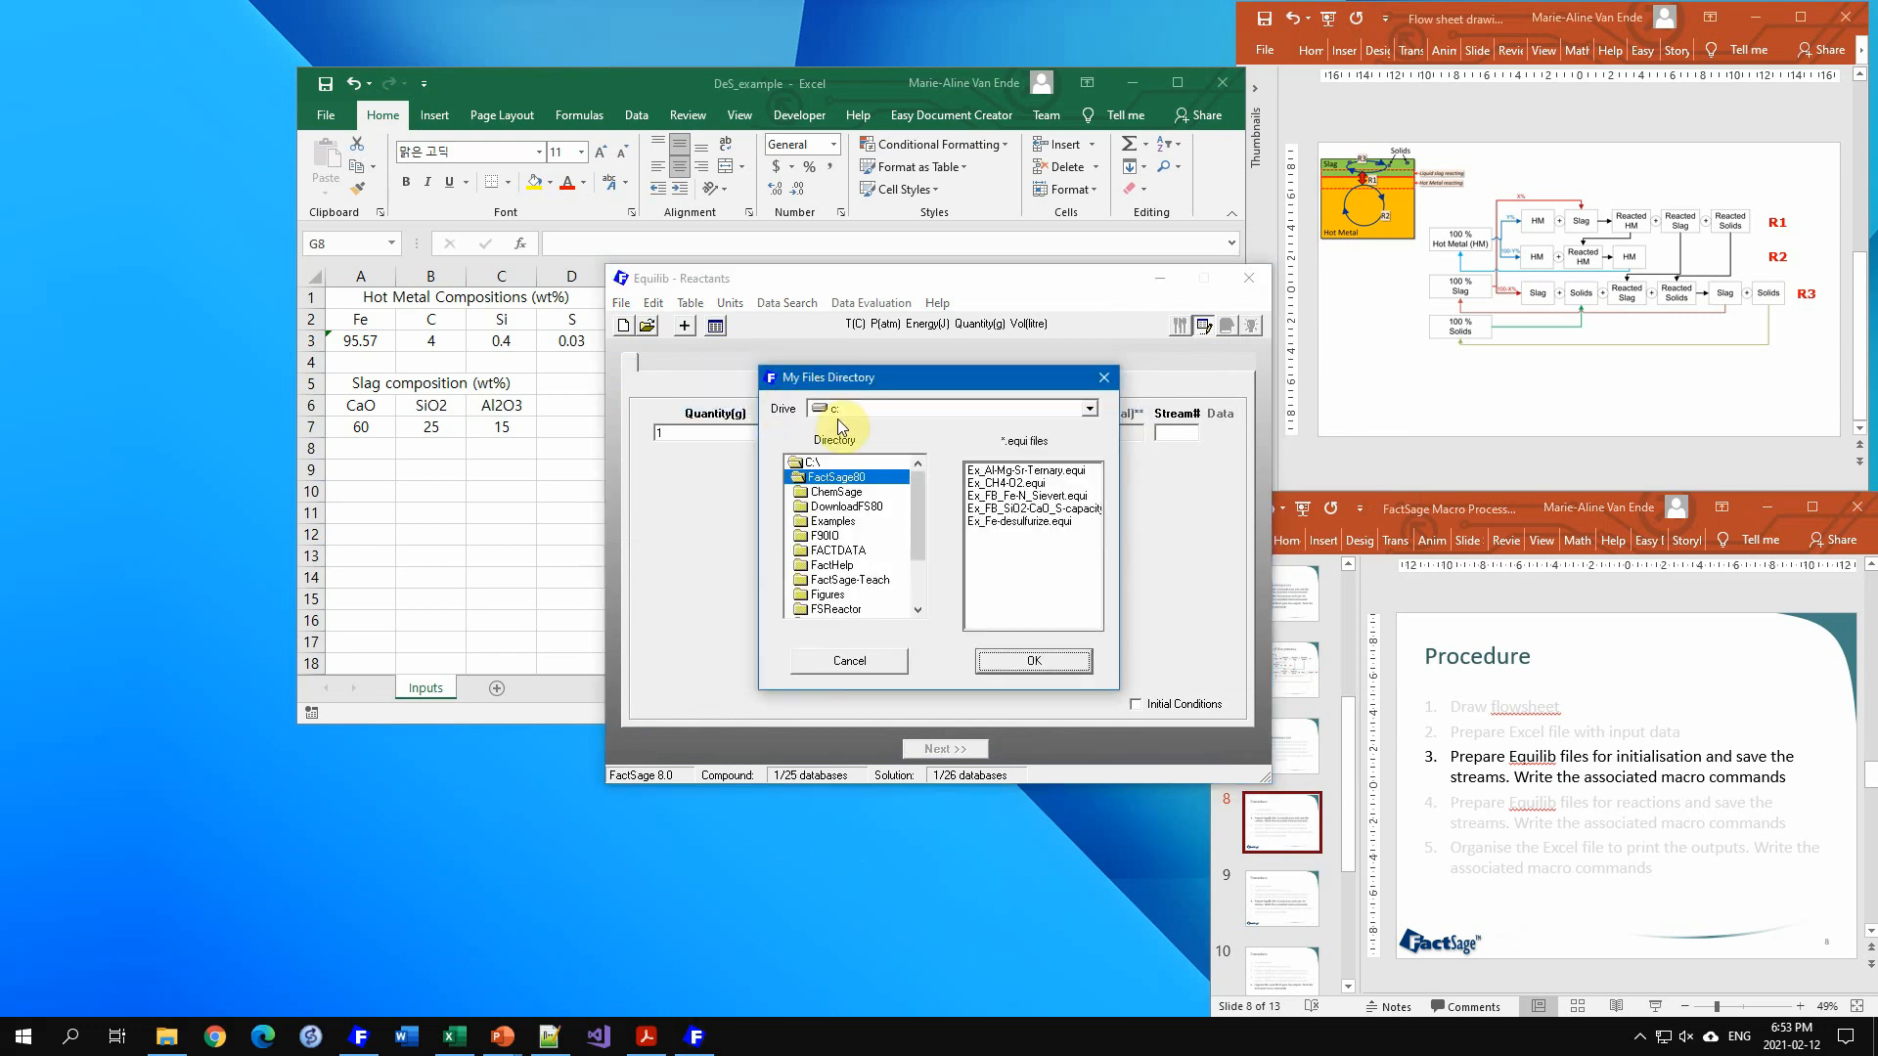
pyautogui.doubleClick(811, 466)
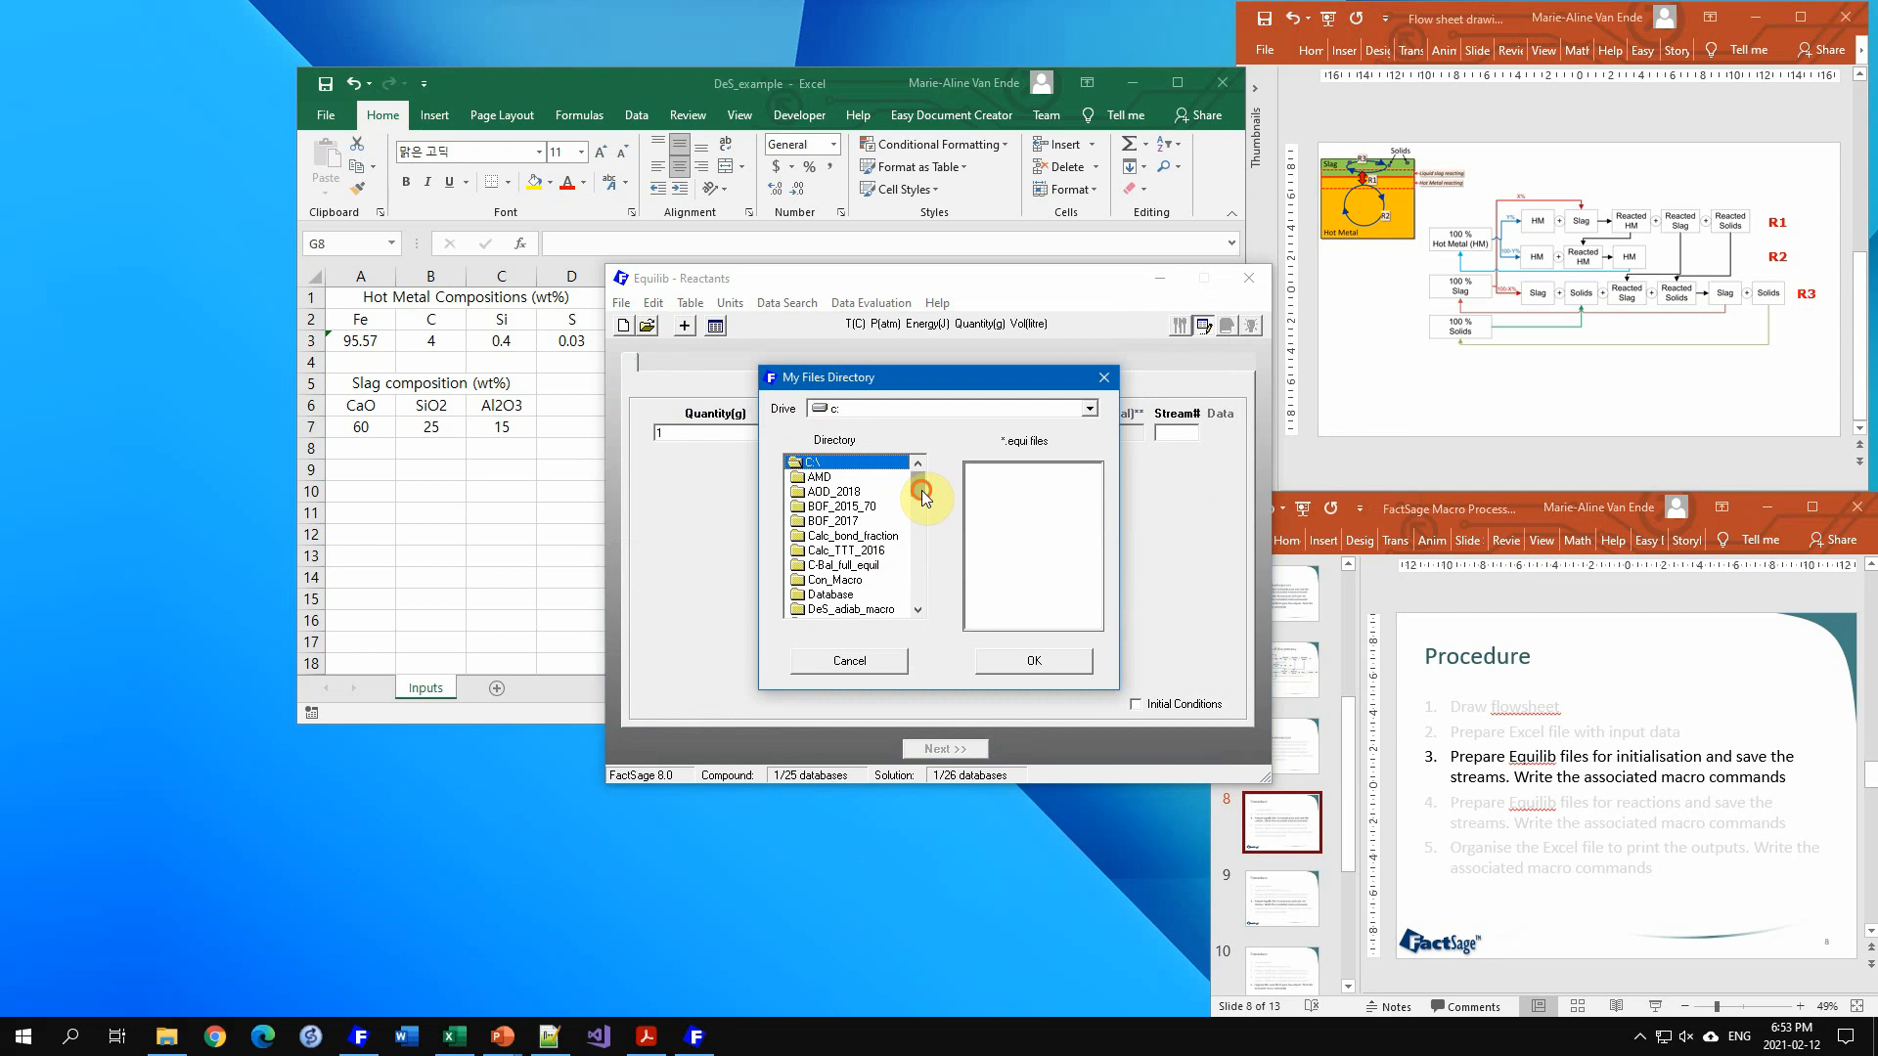
pyautogui.moveTo(922, 487); pyautogui.dragTo(925, 601)
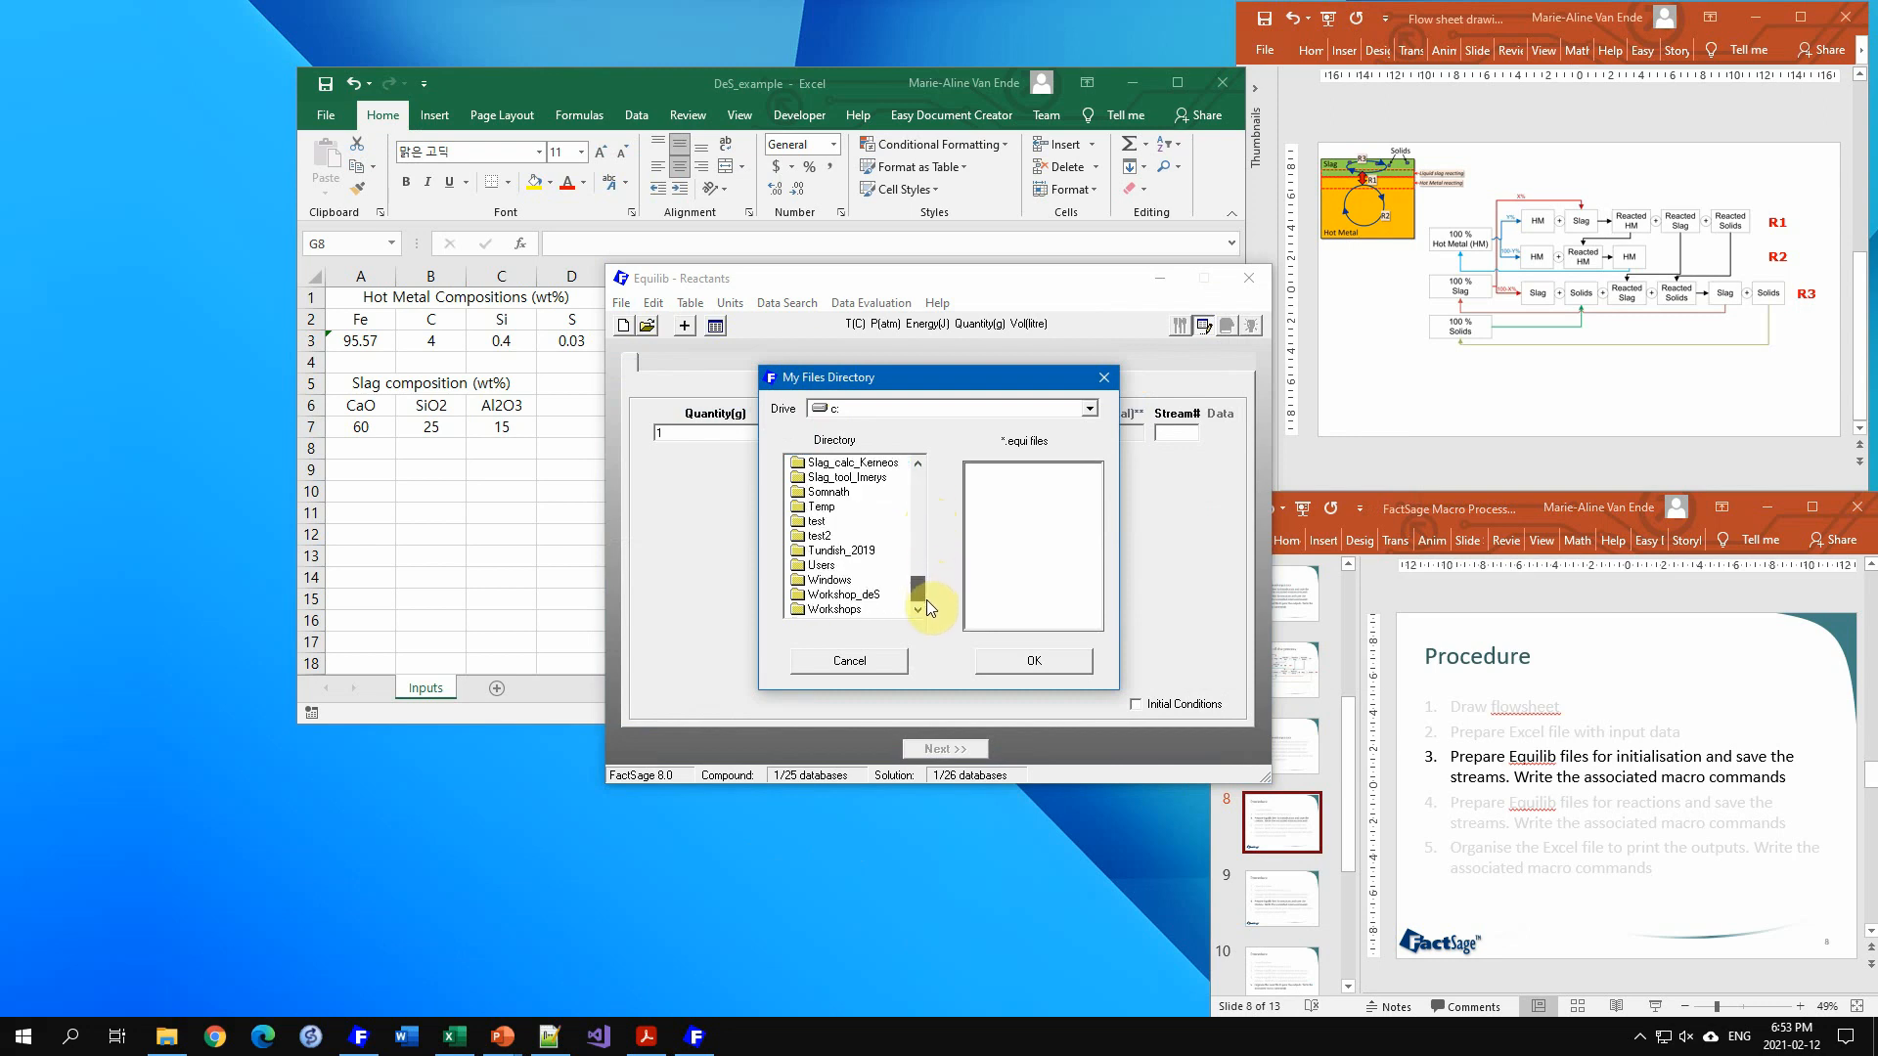
pyautogui.click(854, 595)
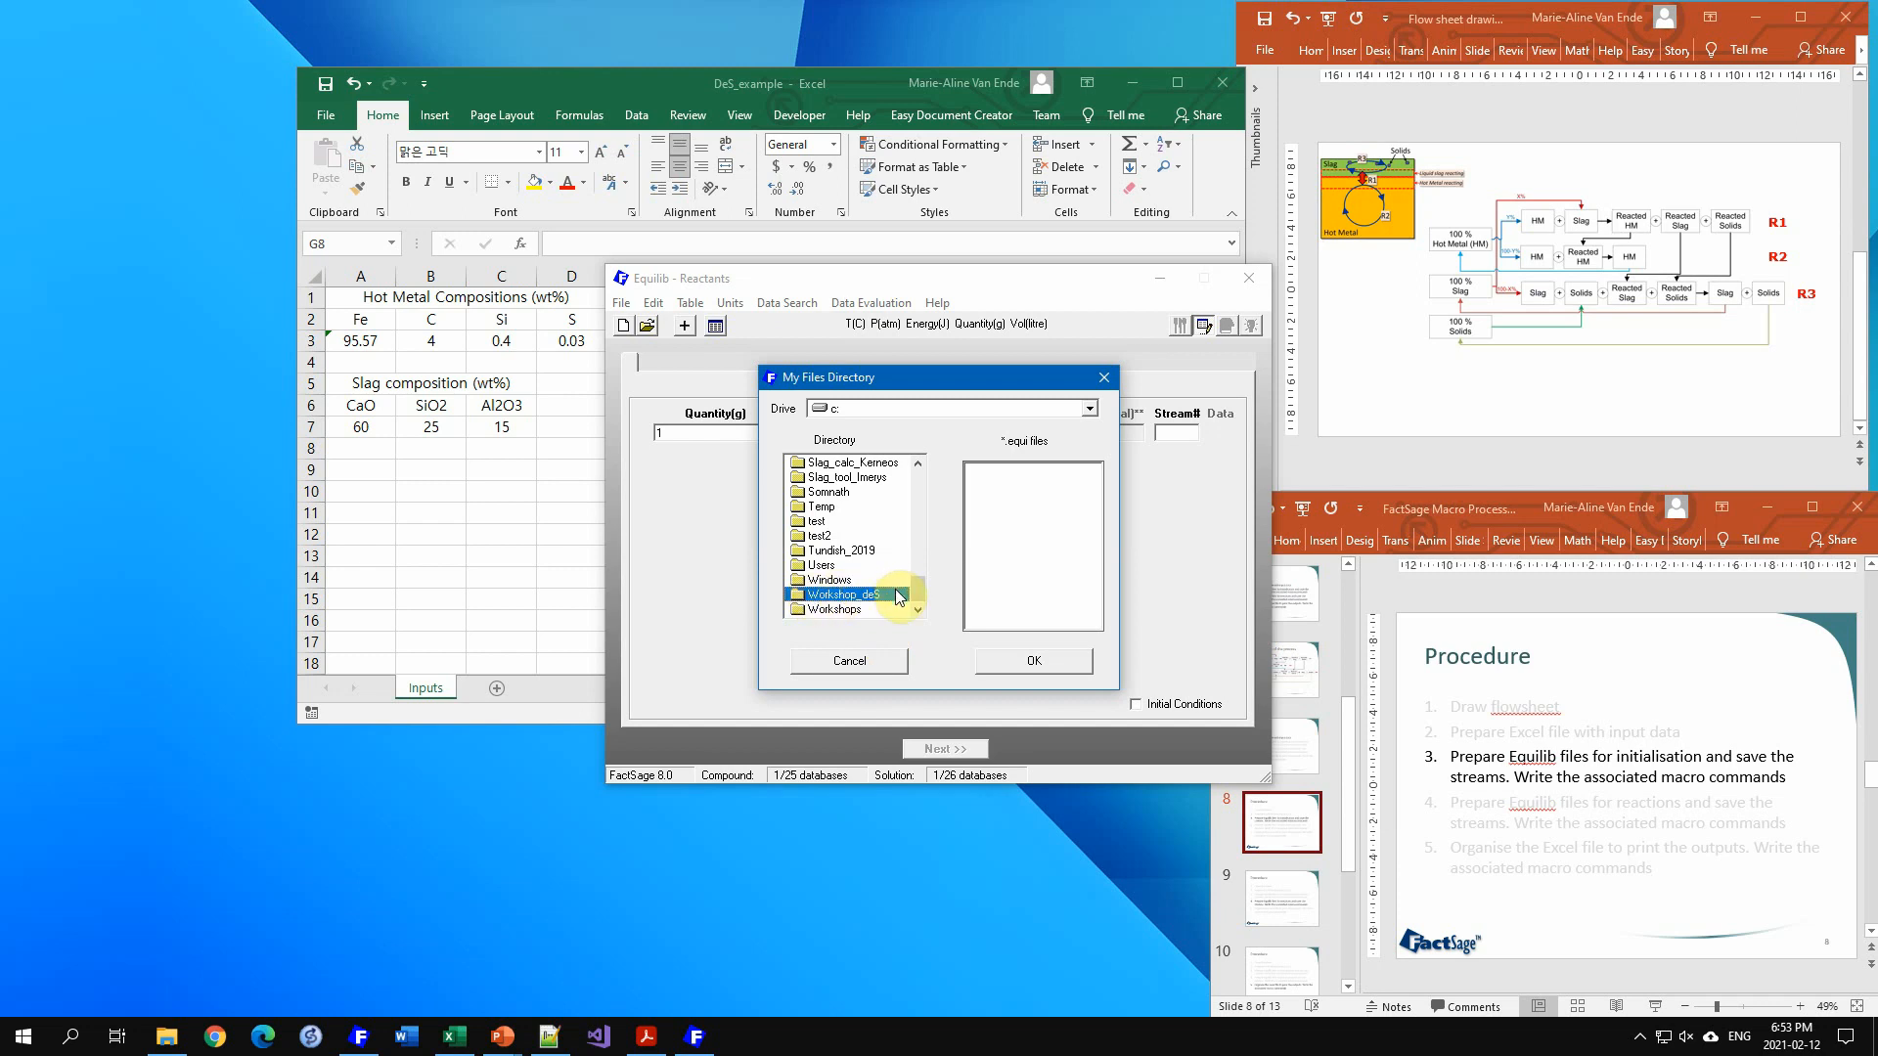
pyautogui.doubleClick(834, 597)
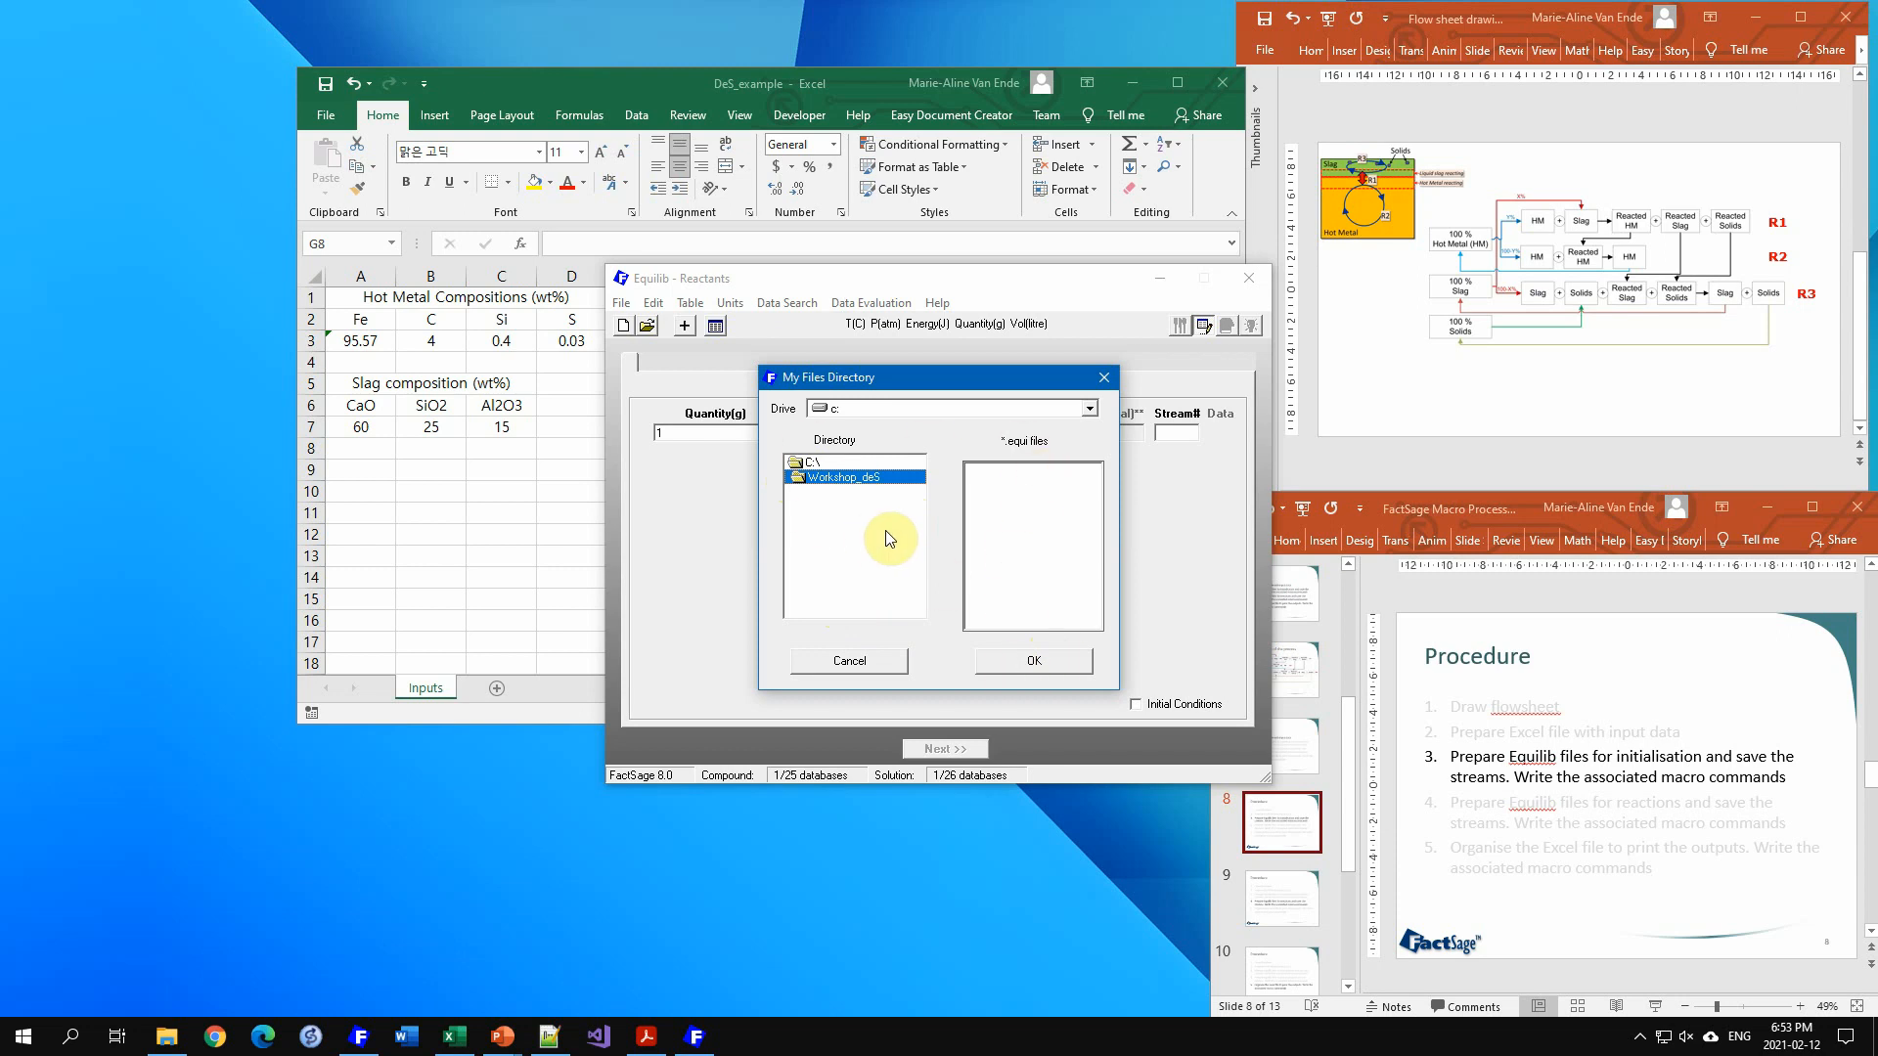
pyautogui.click(1035, 661)
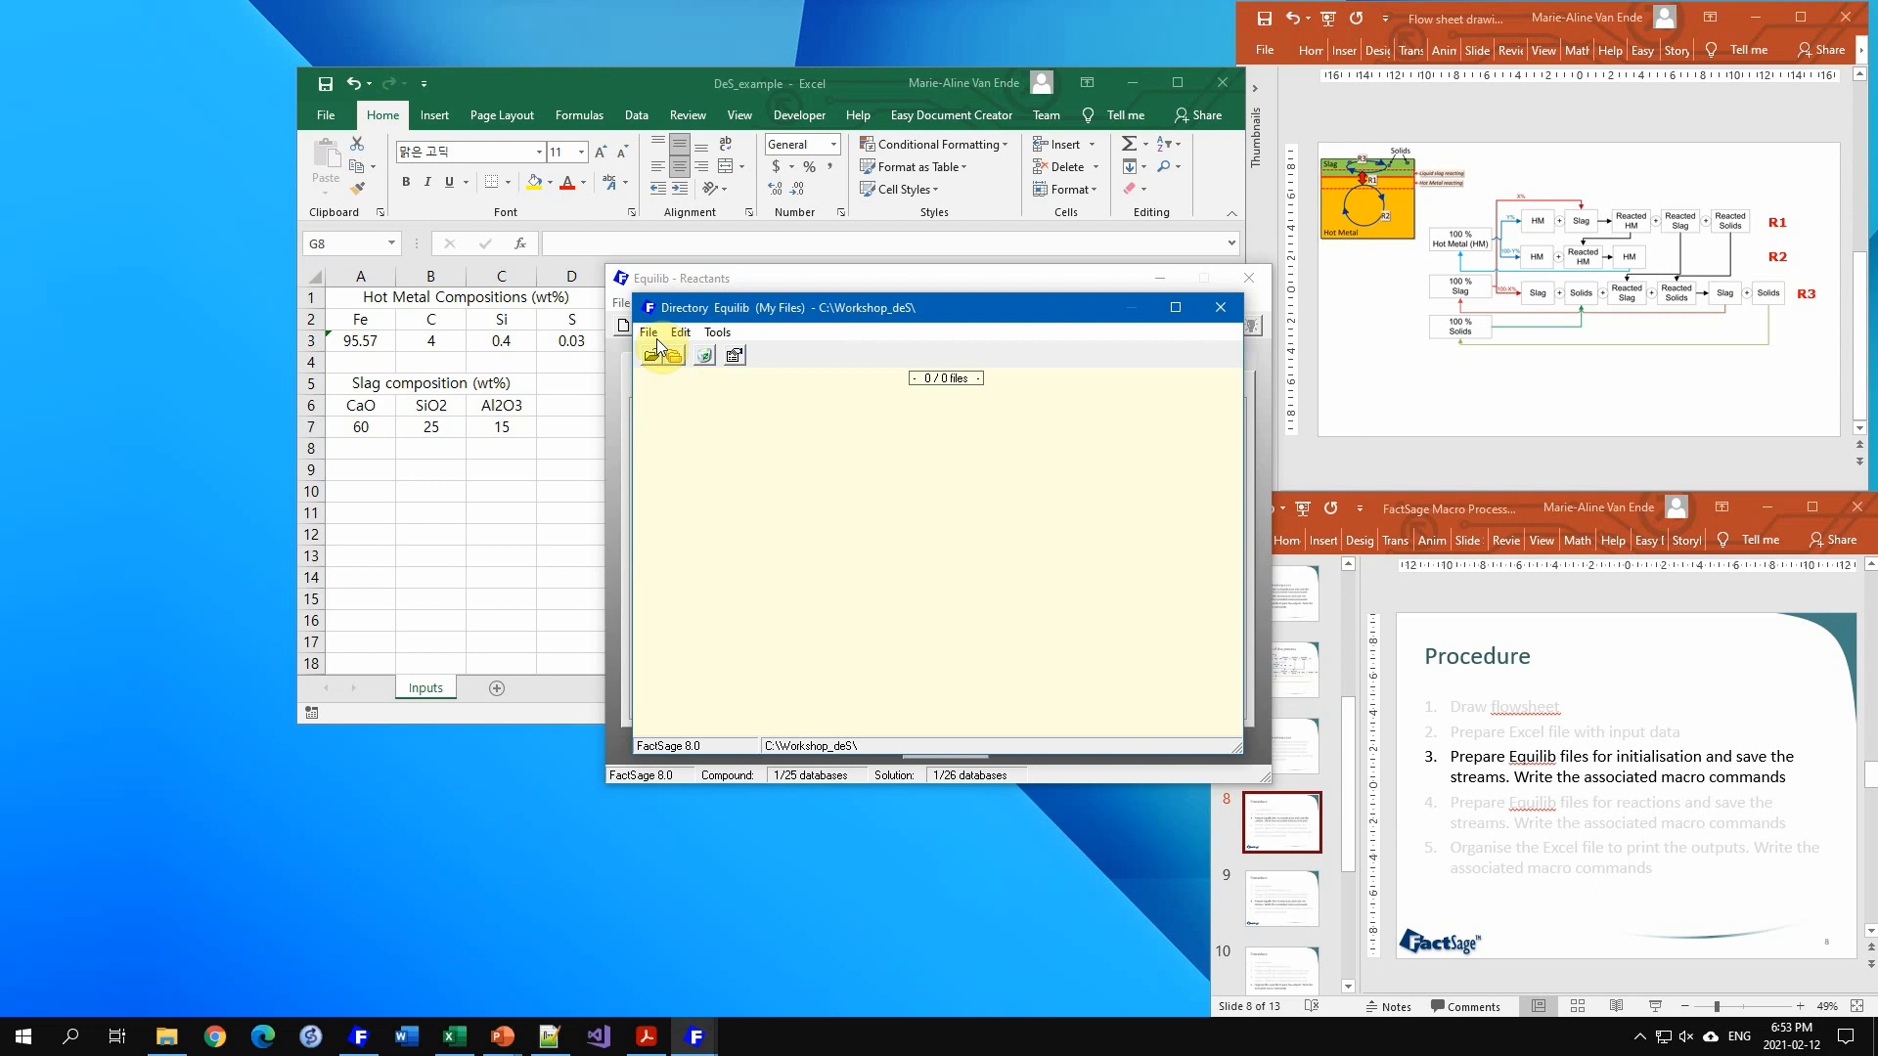
pyautogui.click(1222, 309)
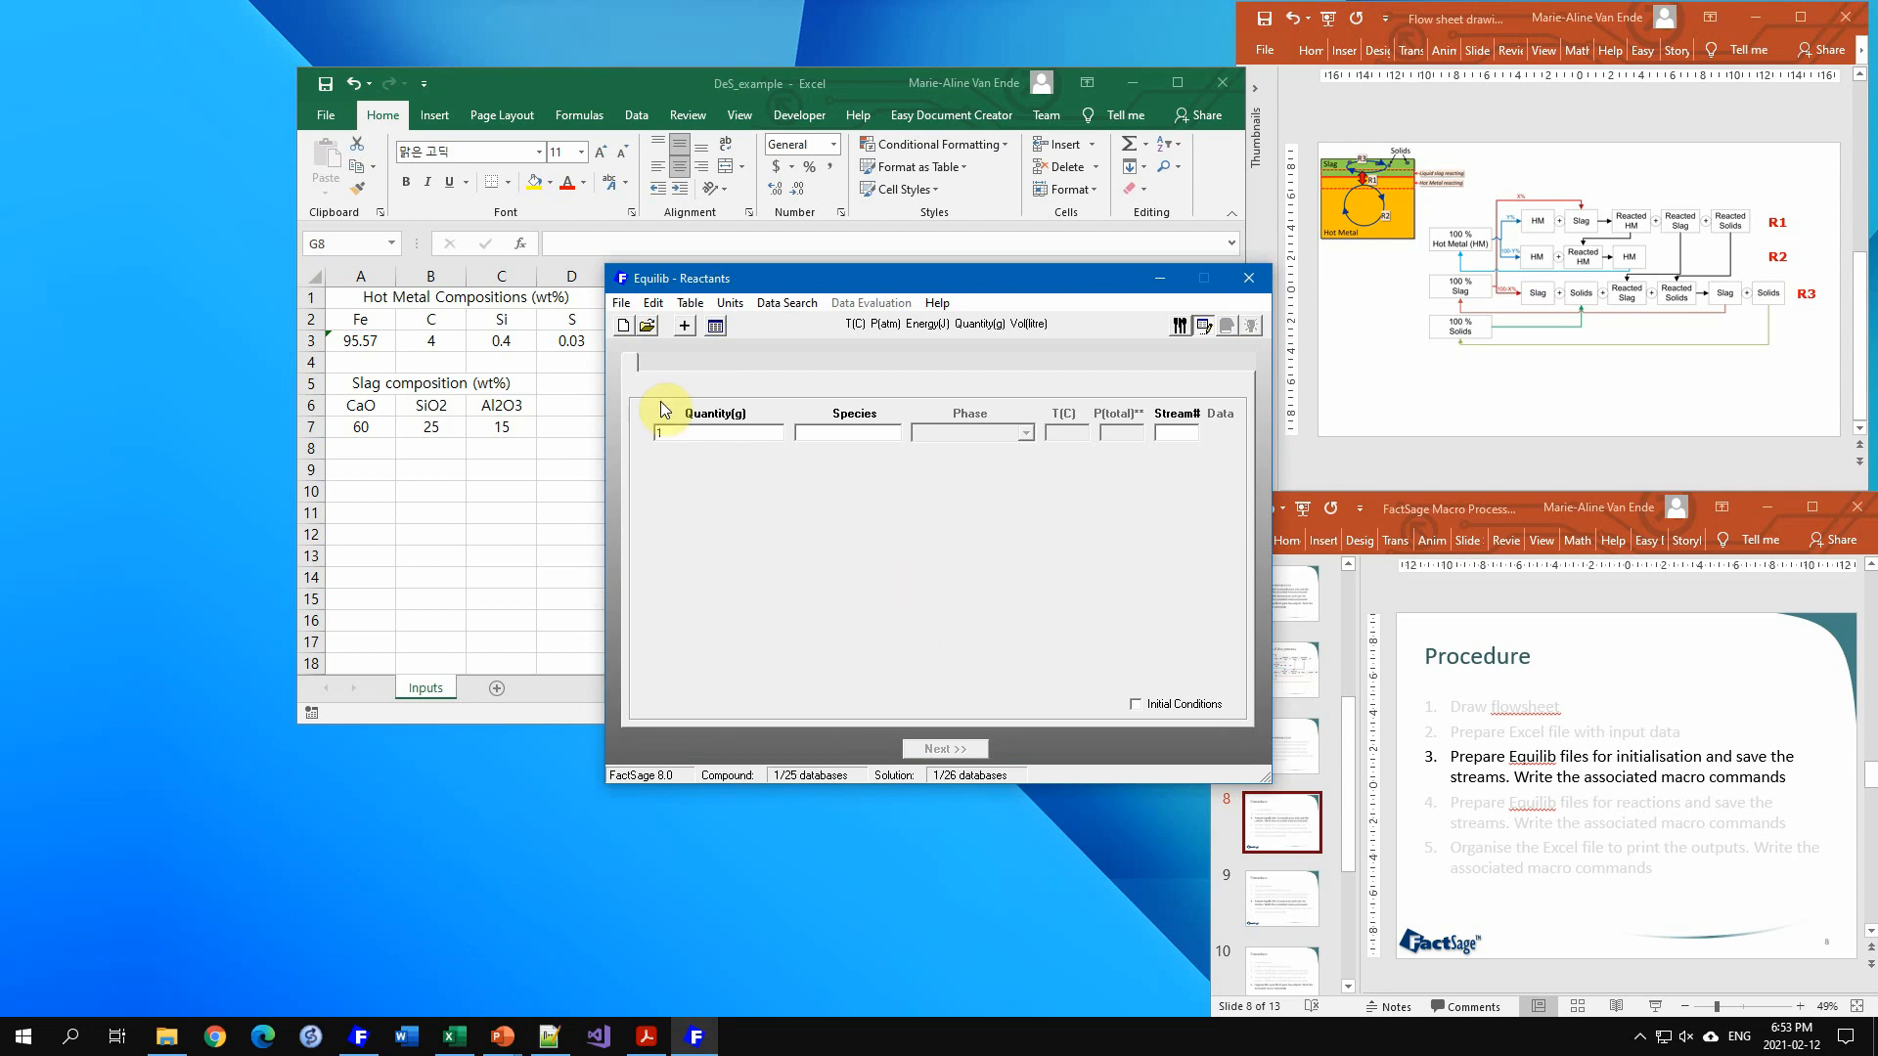
# Step: Start a new reaction and add rows until there are four reactant lines
pyautogui.click(627, 330)
pyautogui.click(685, 327)
pyautogui.click(686, 326)
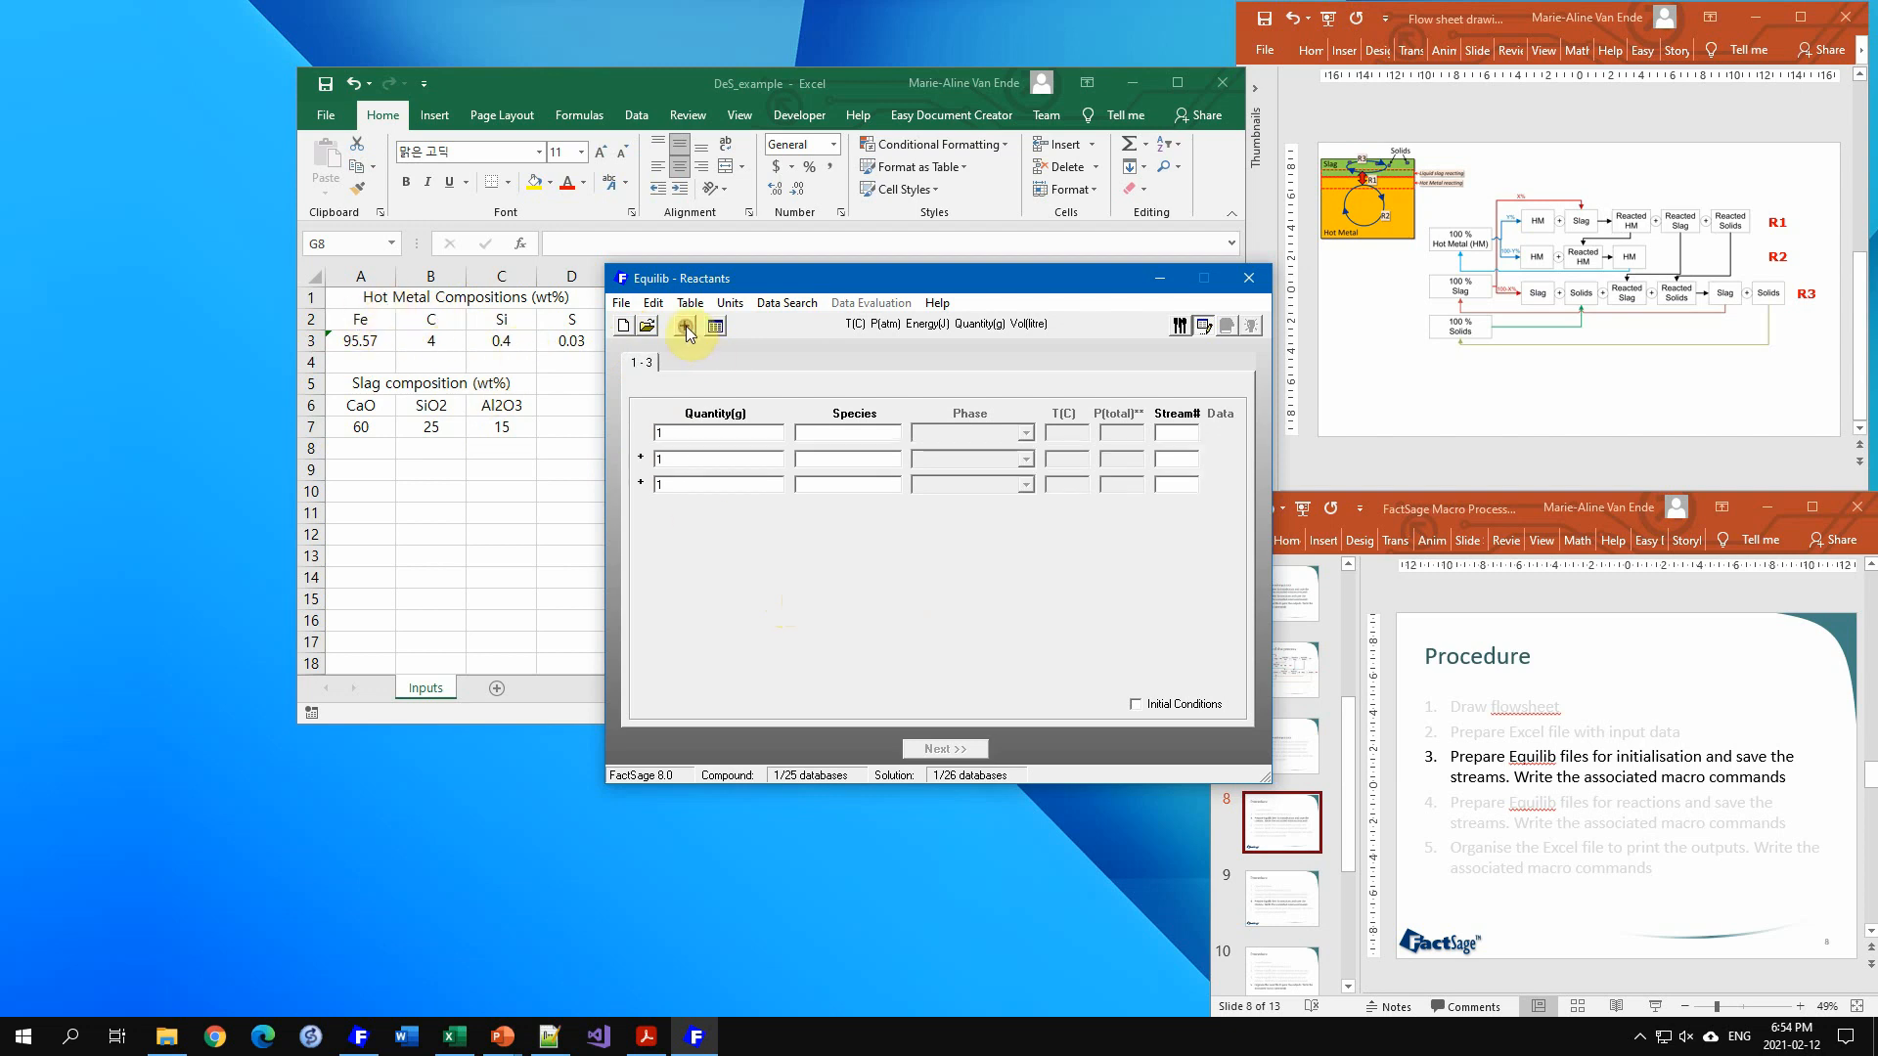
pyautogui.click(686, 327)
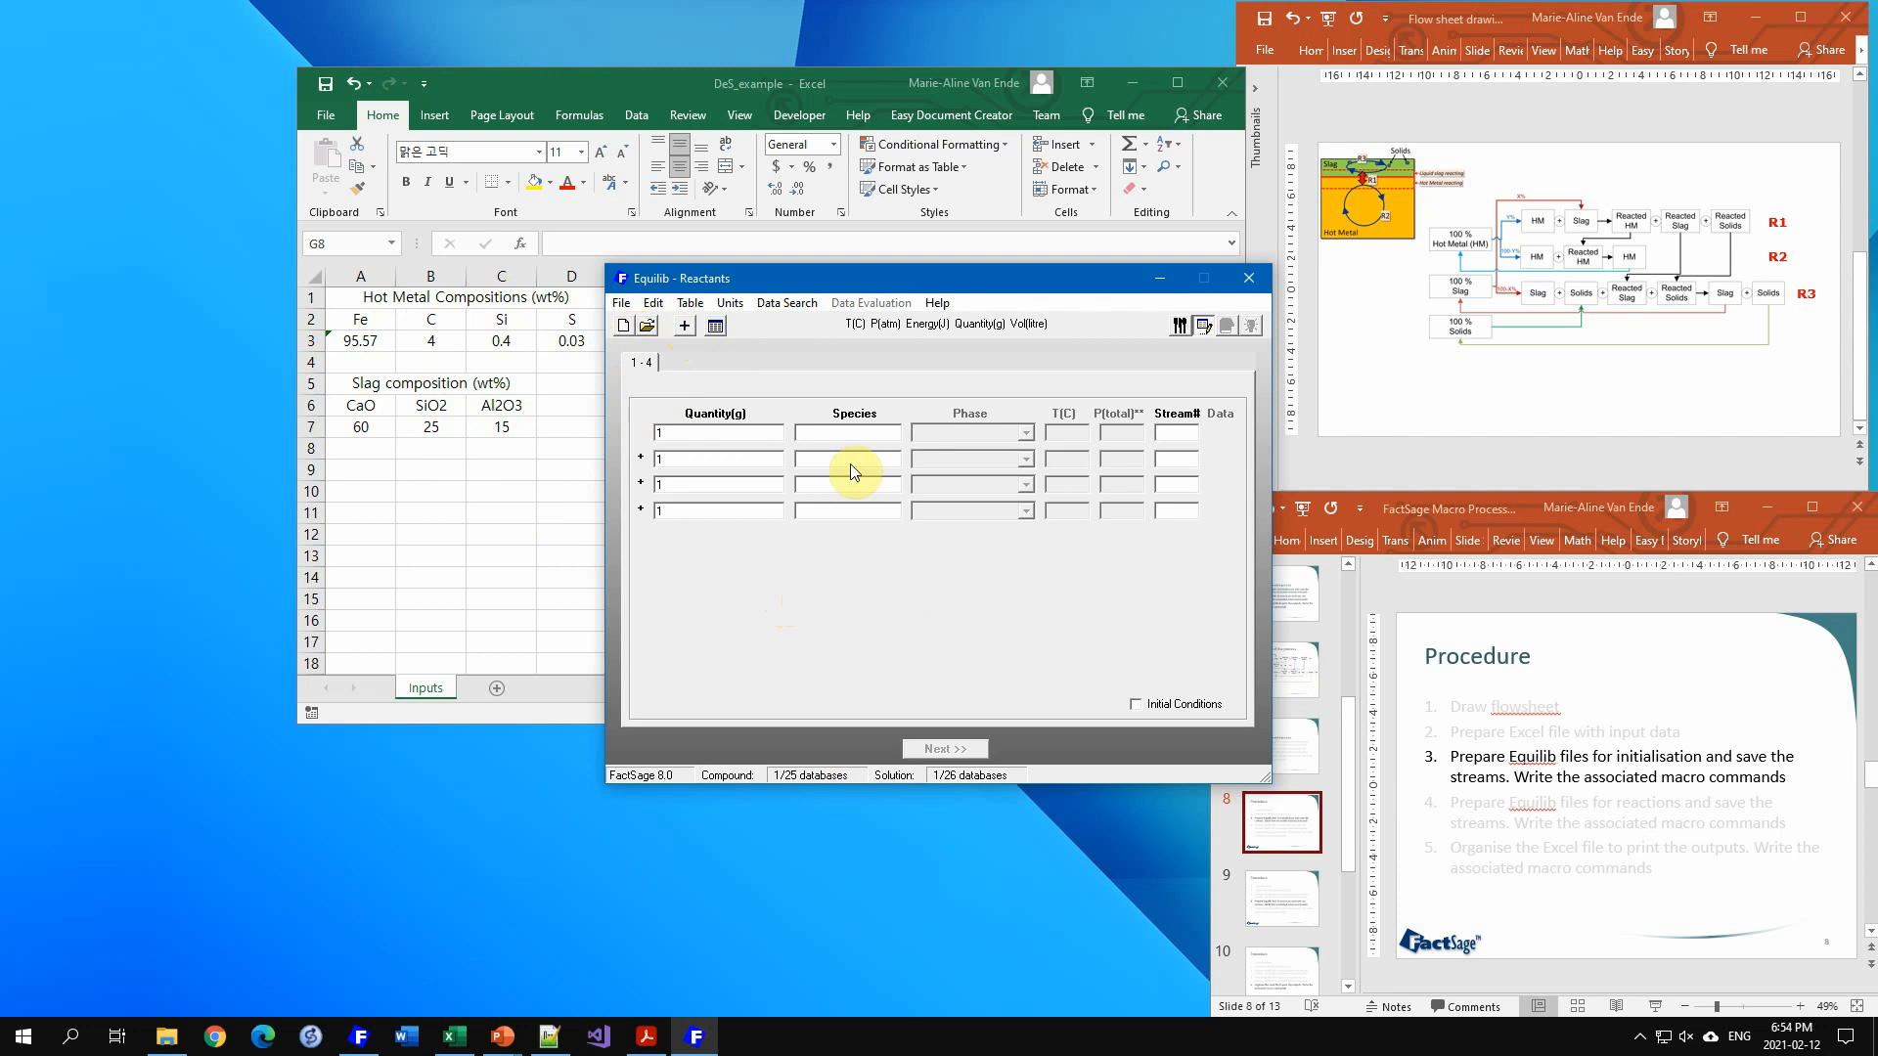
# Step: Enter Fe, C, Si and S as the four reactant species
pyautogui.click(841, 437)
pyautogui.write('F')
pyautogui.press('Tab')
pyautogui.press('Tab')
pyautogui.write('C')
pyautogui.press('Tab')
pyautogui.write('S')
pyautogui.click(850, 433)
pyautogui.write('S')
pyautogui.doubleClick(680, 433)
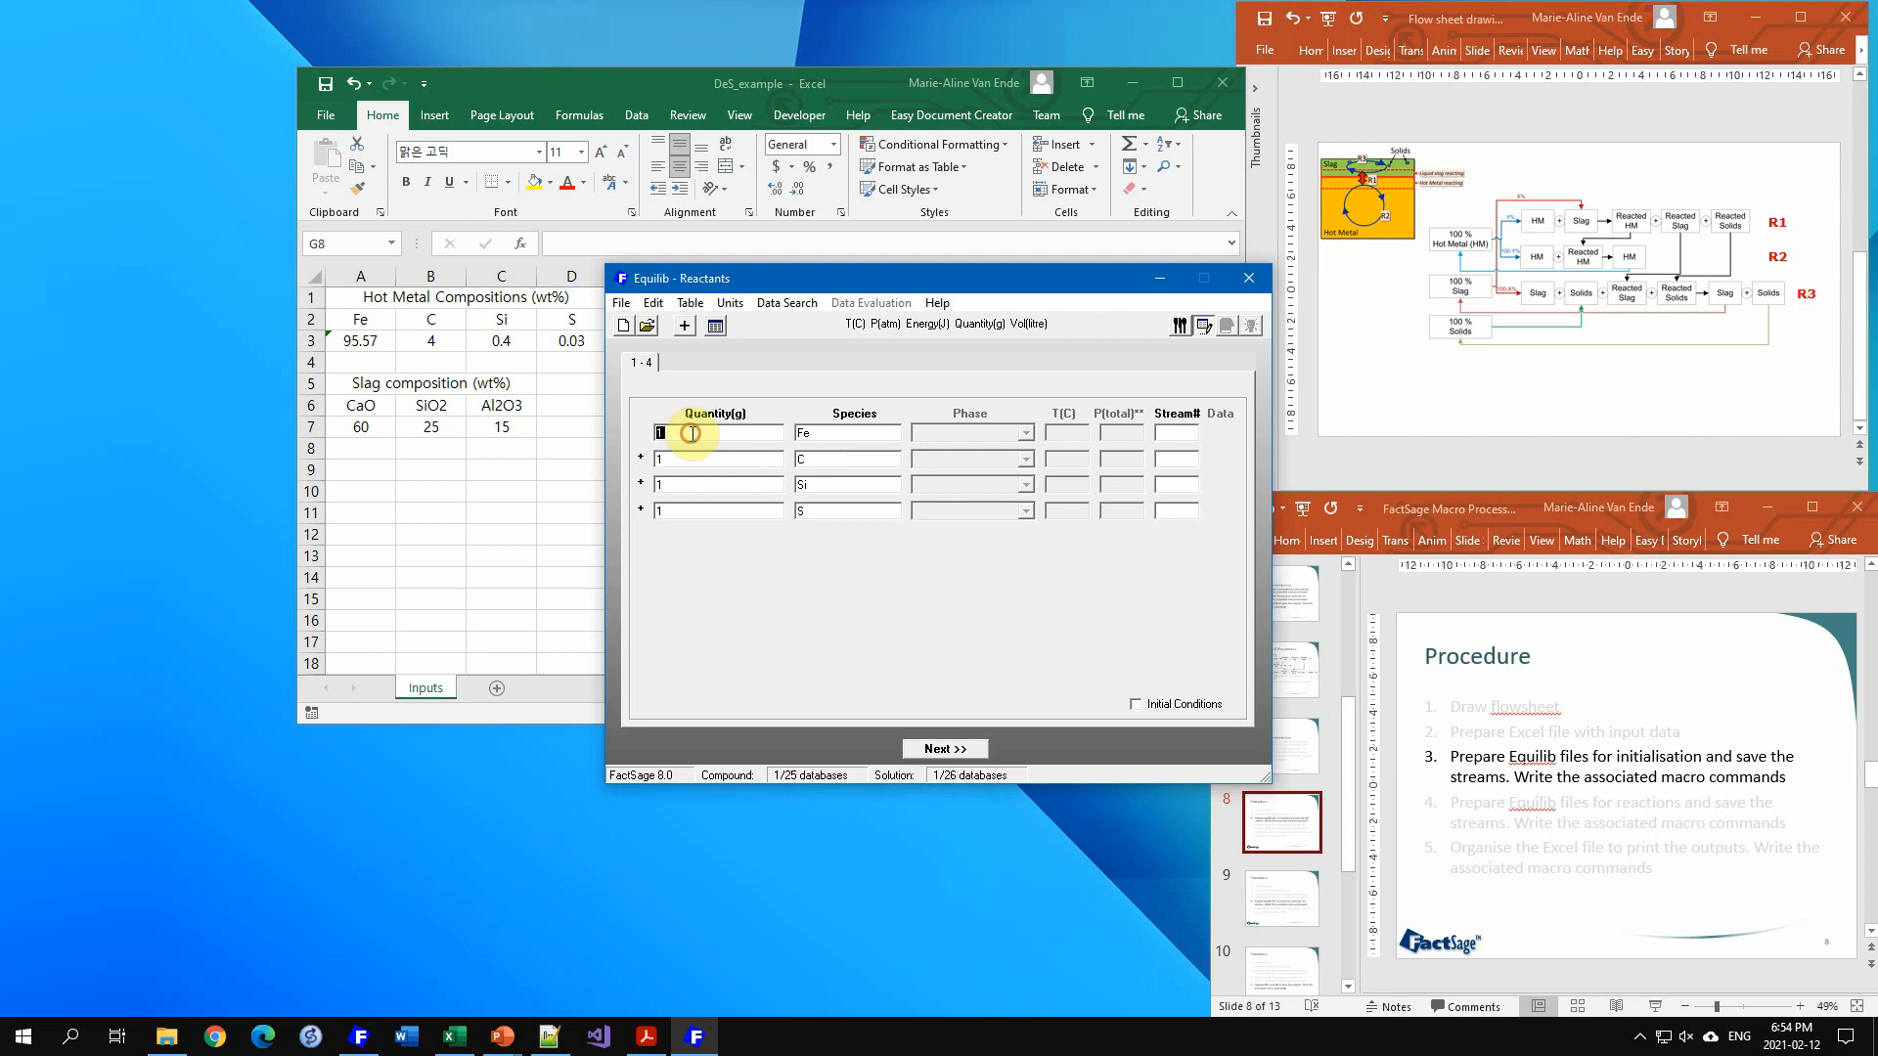
# Step: Review the reactant quantities and the unit settings for temperature, pressure, energy and quantity
pyautogui.click(690, 464)
pyautogui.click(696, 509)
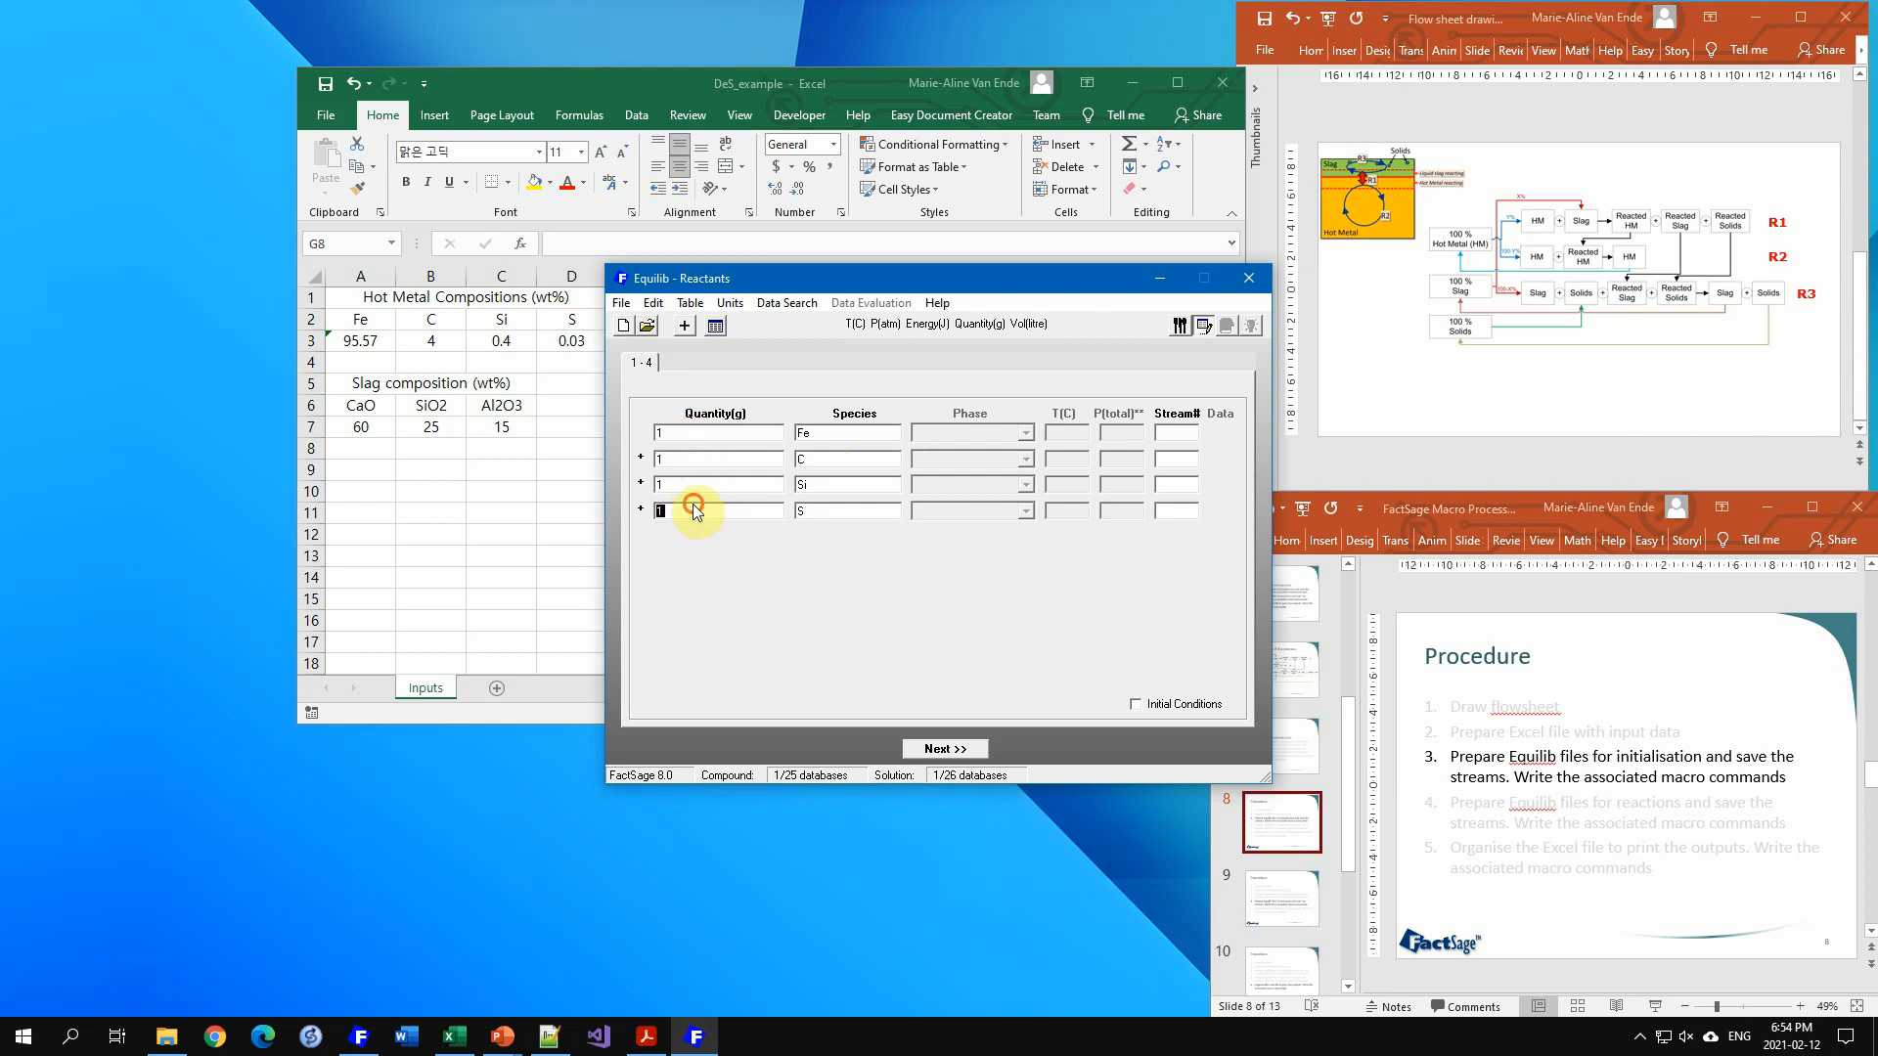
pyautogui.click(680, 482)
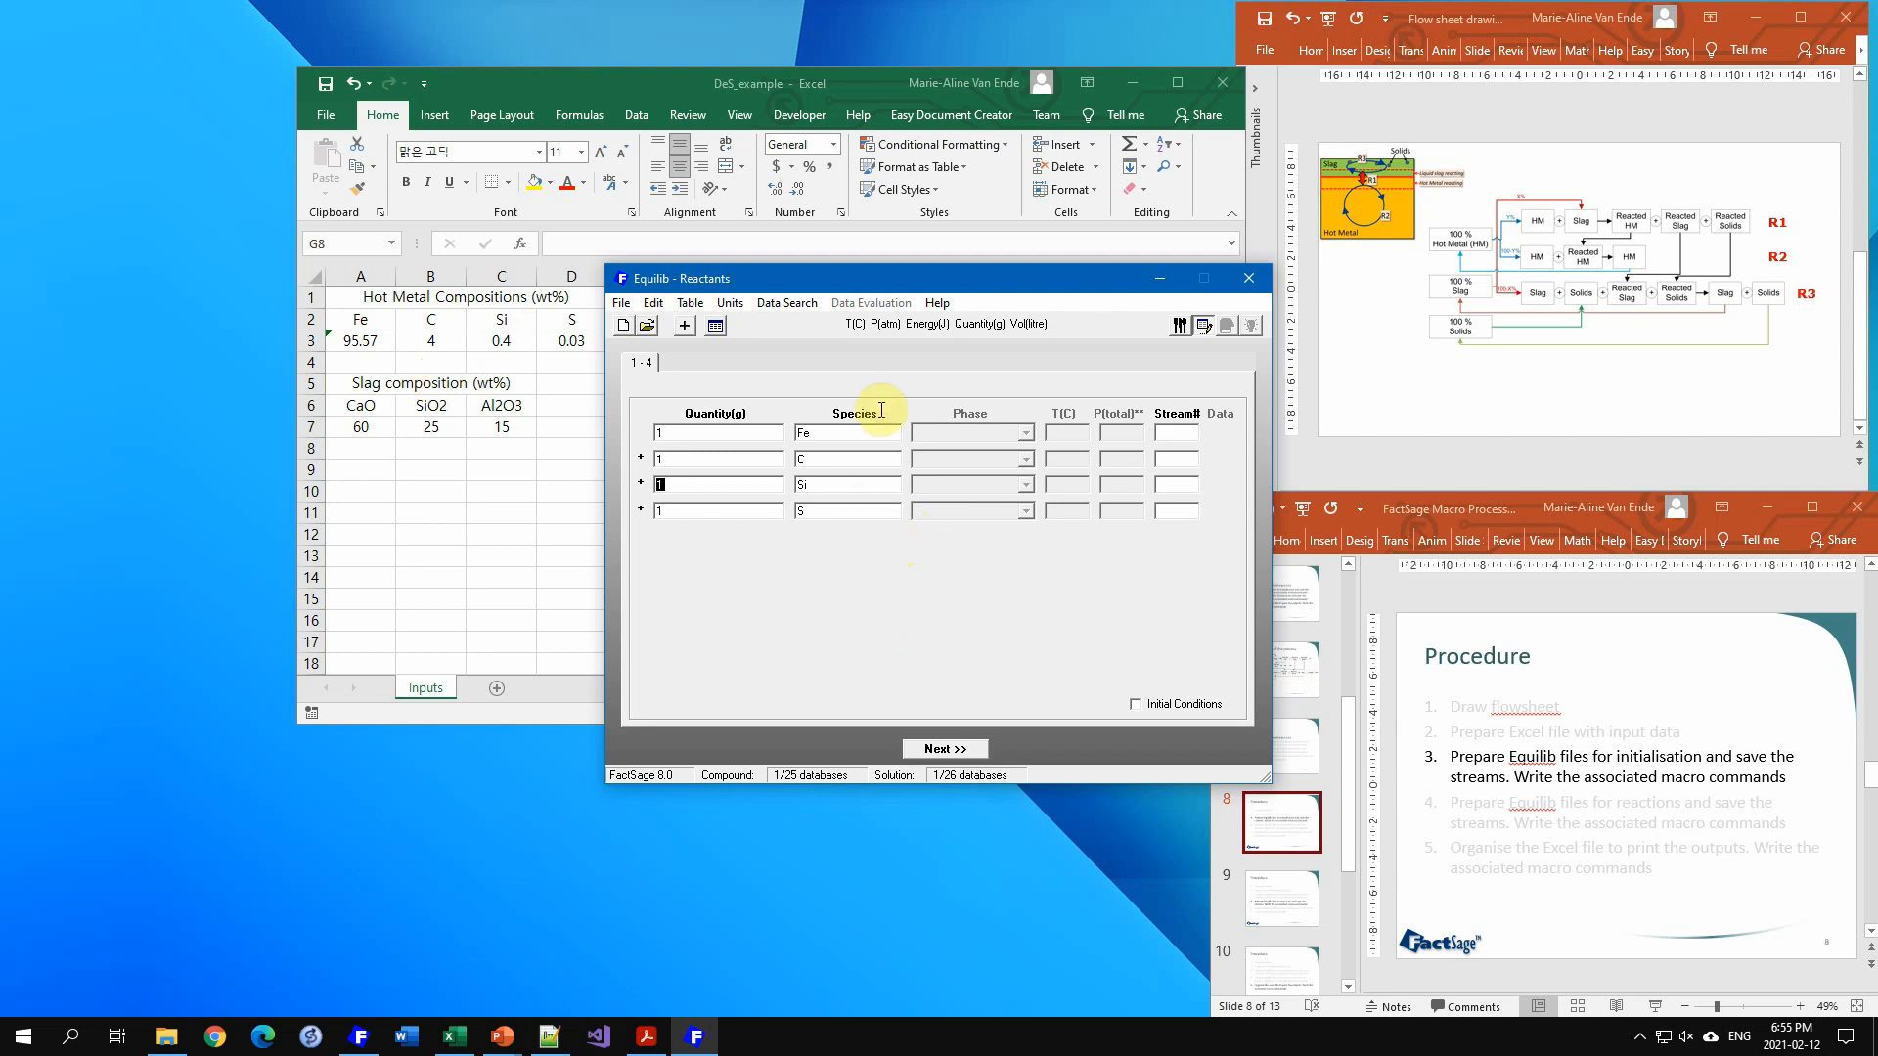
pyautogui.click(905, 324)
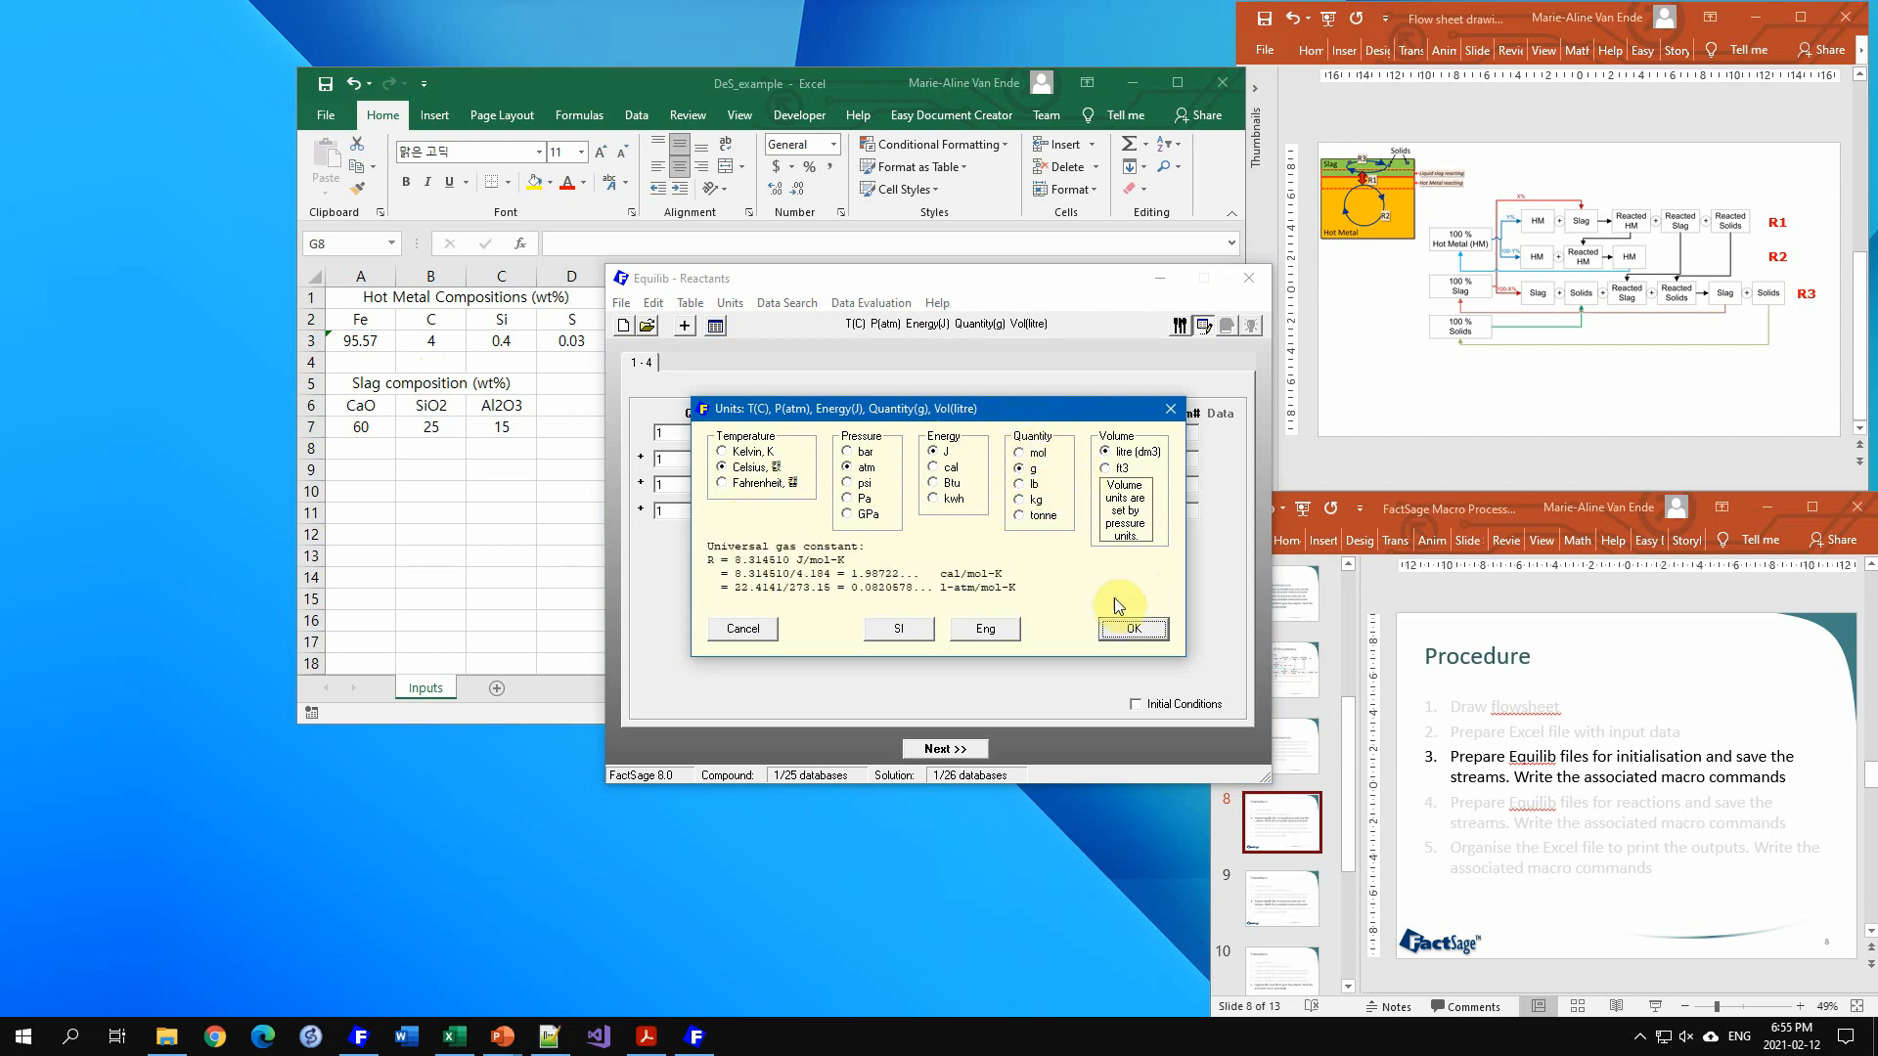
pyautogui.click(1131, 630)
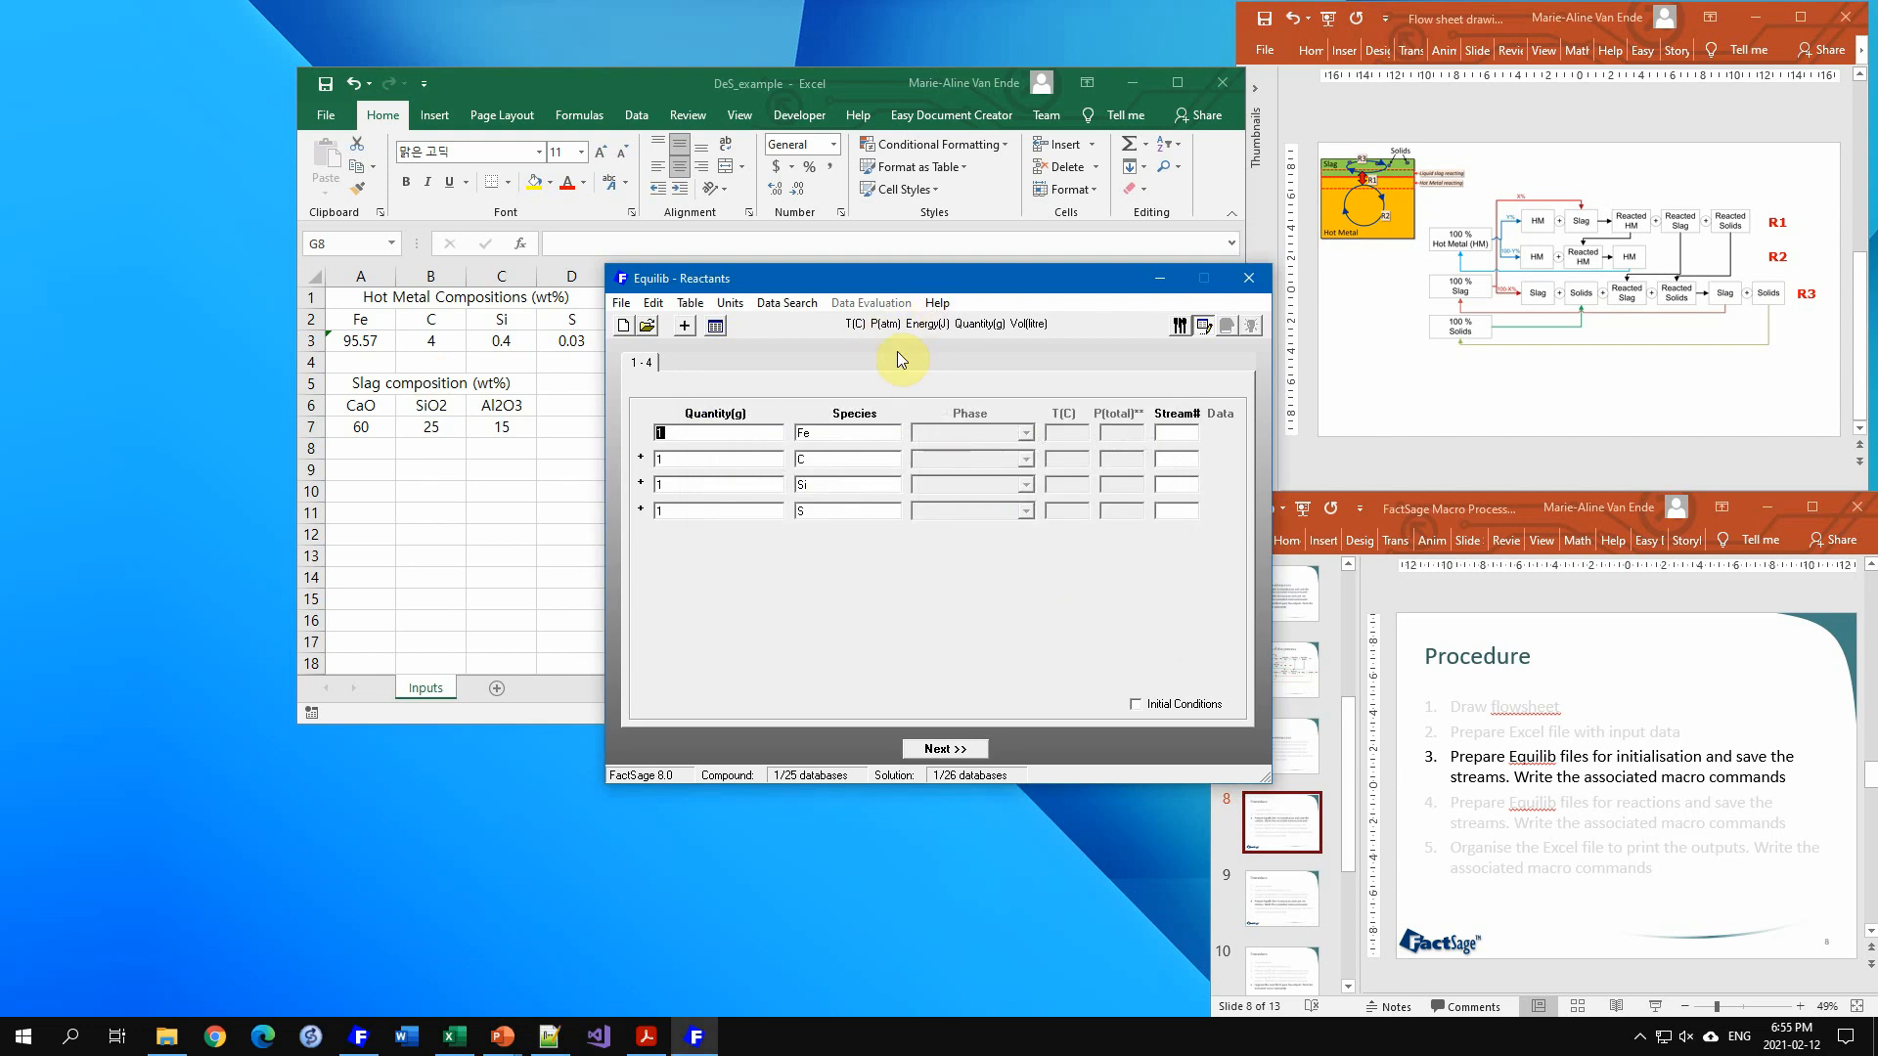
# Step: Restrict the data search to the FTmisc database only
pyautogui.click(785, 304)
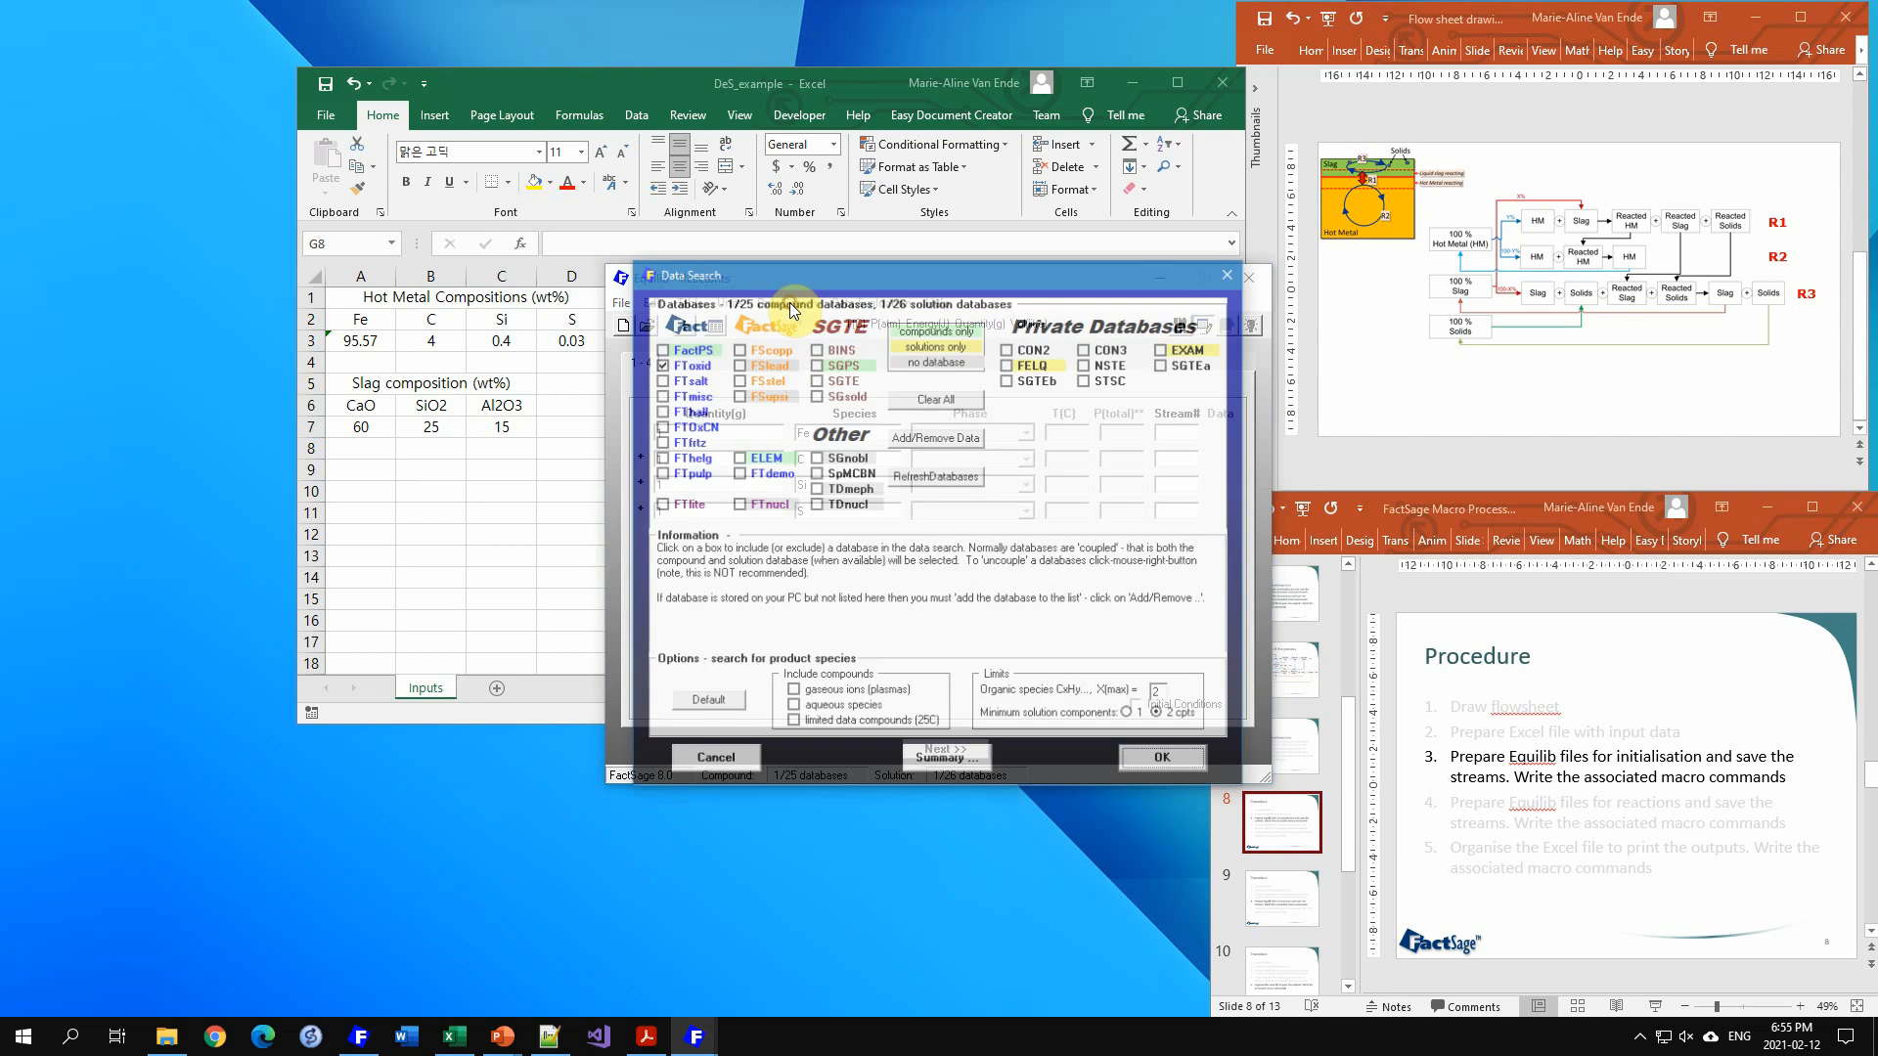
pyautogui.click(932, 403)
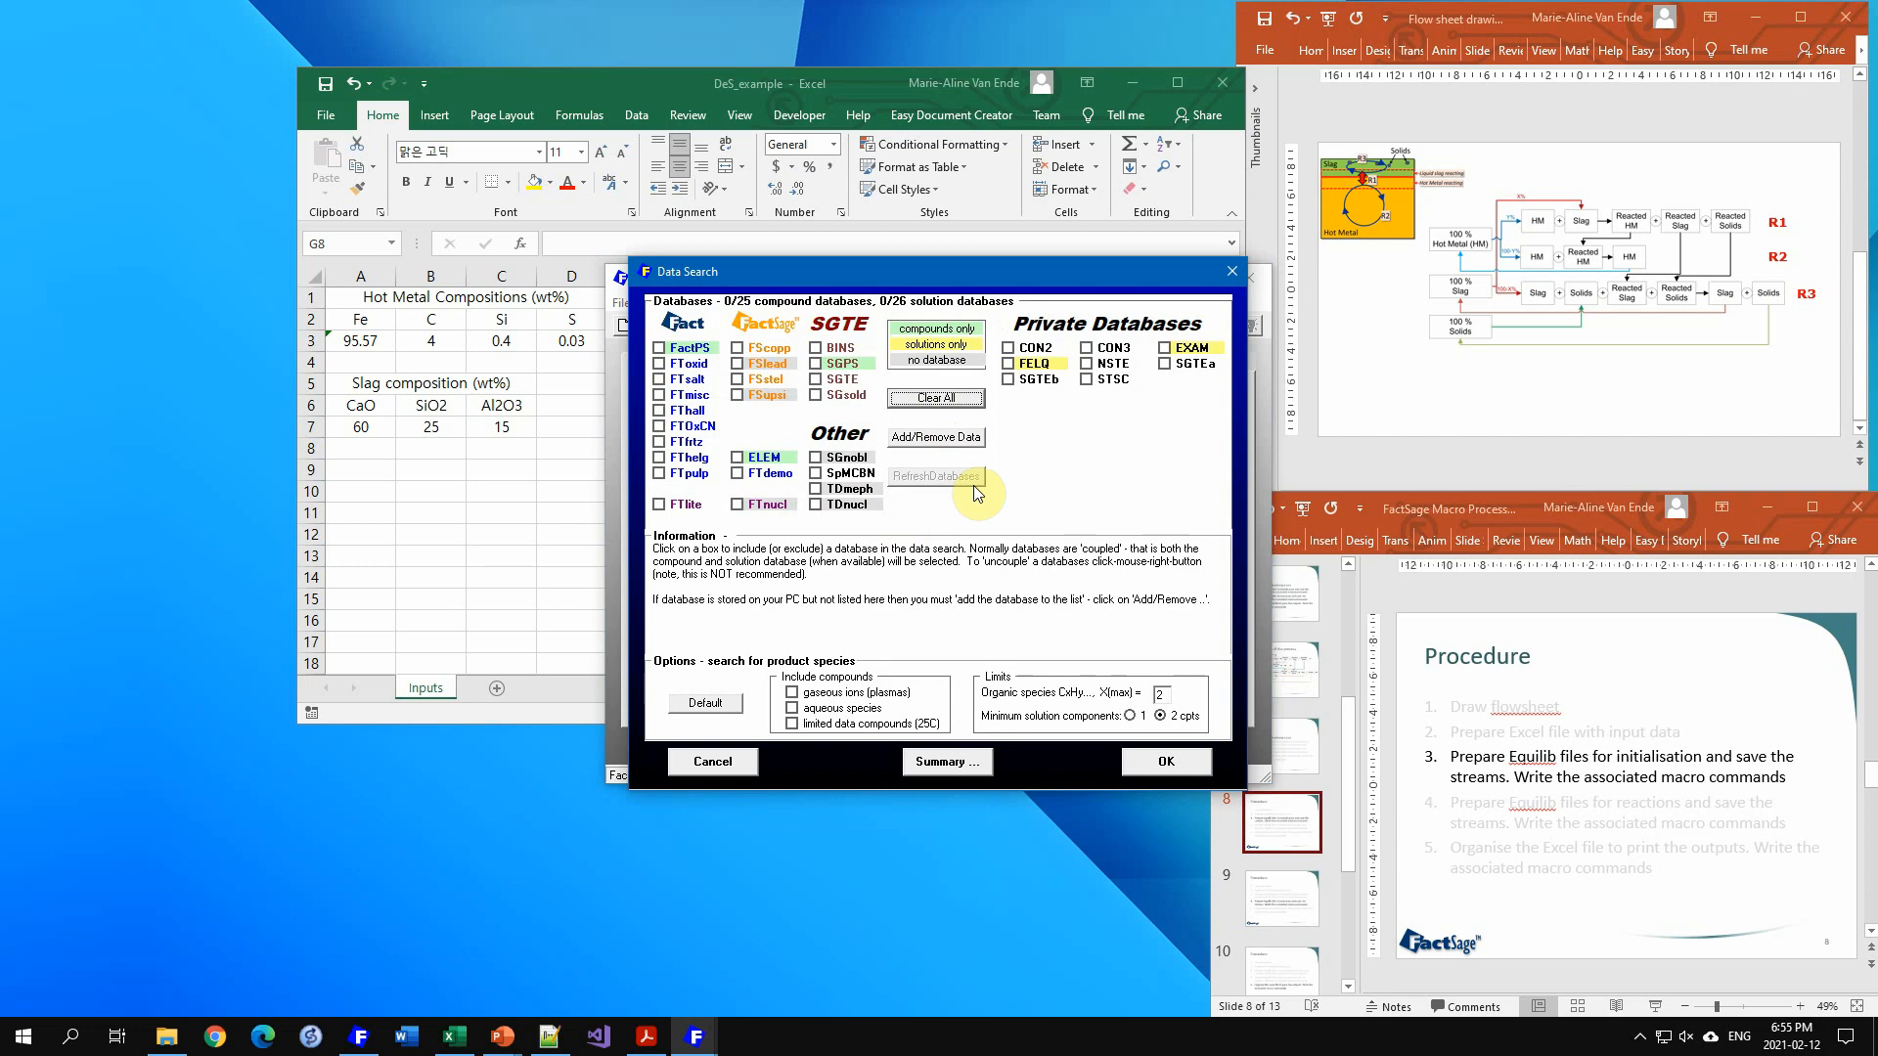
pyautogui.click(660, 396)
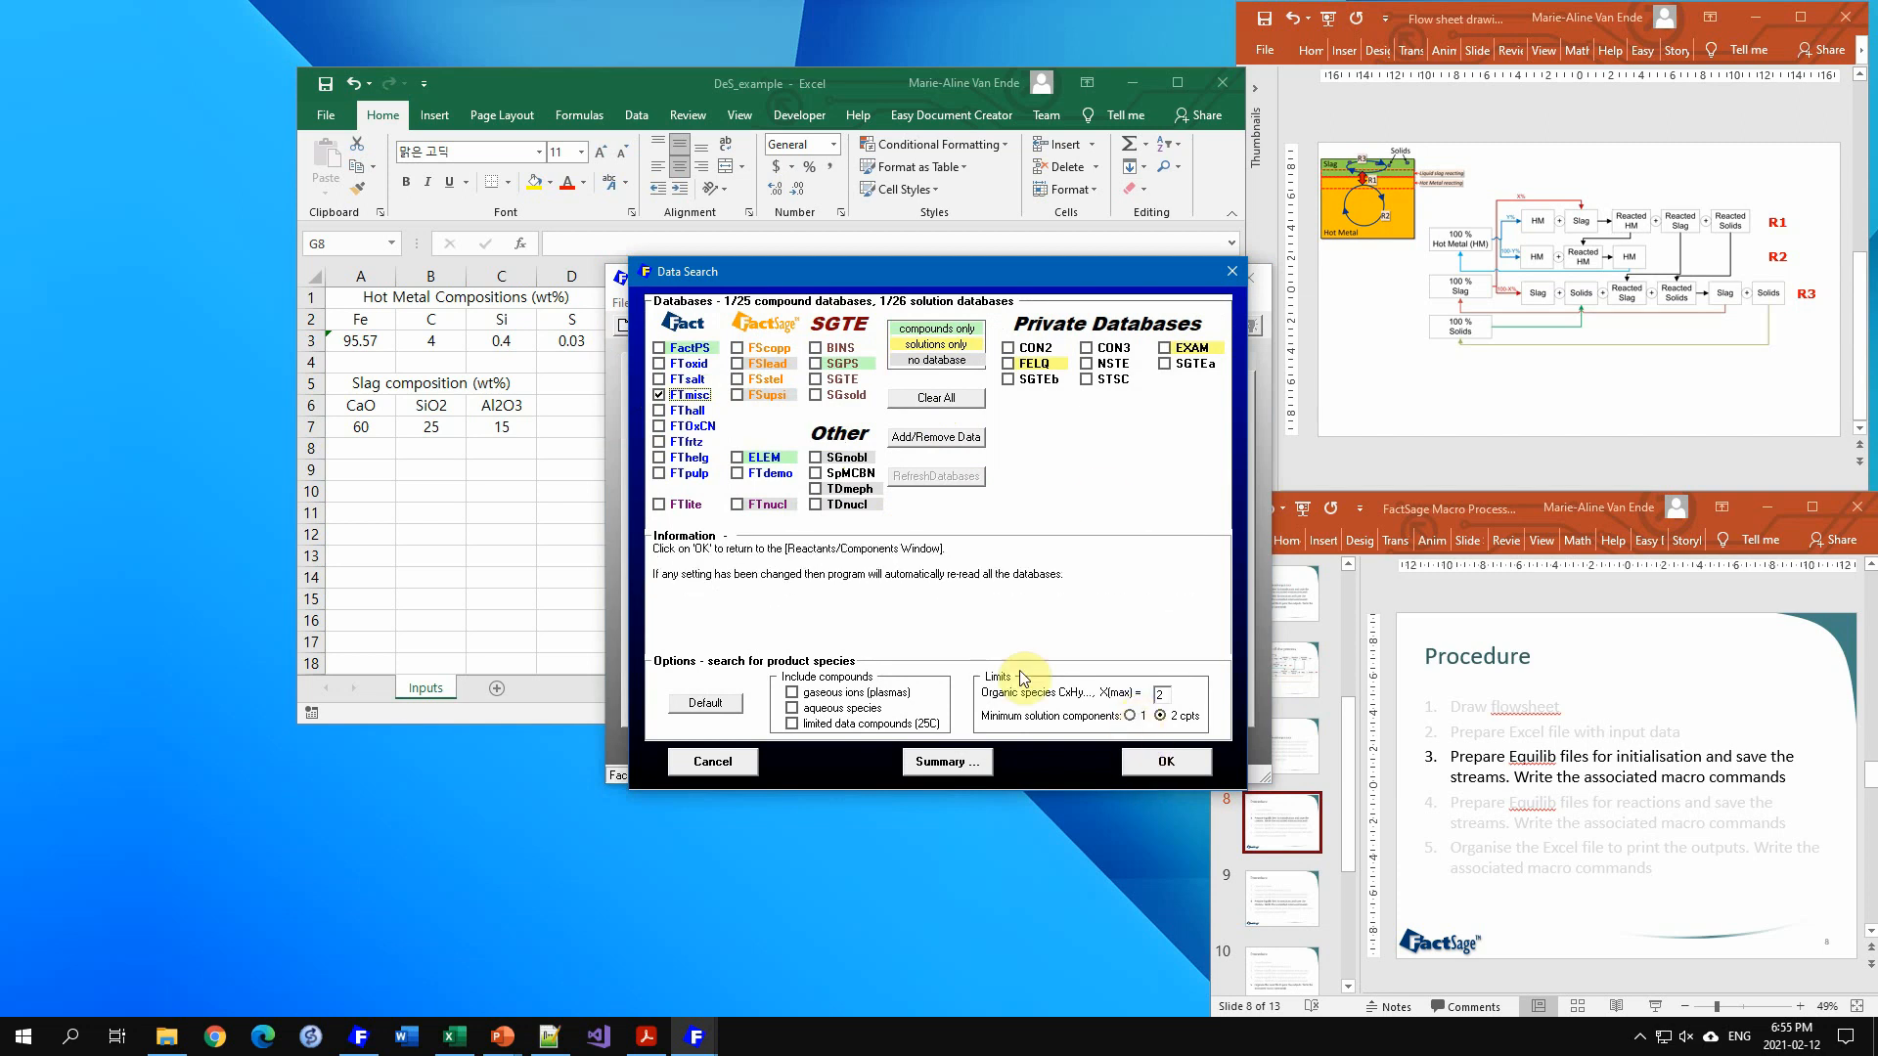
pyautogui.click(1164, 761)
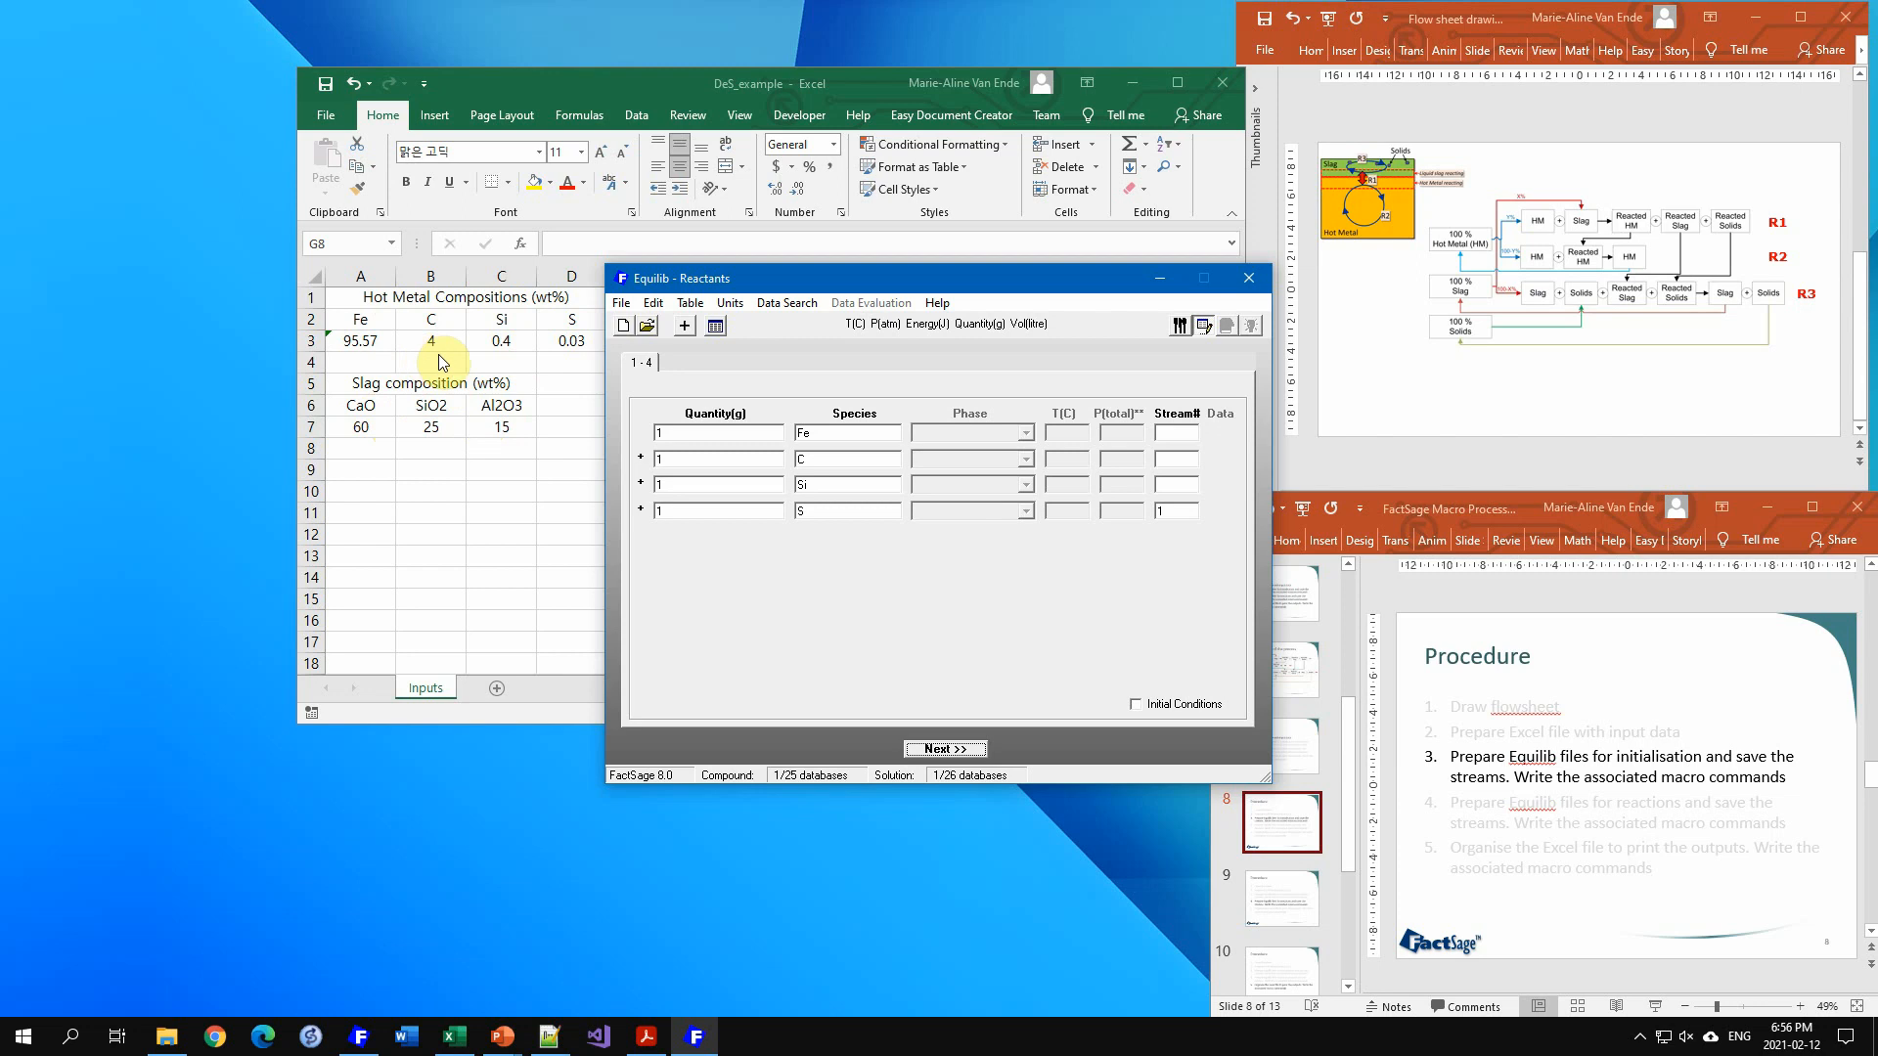
# Step: Add three more reactant rows and enter Ca, Al and O as their species
pyautogui.click(685, 326)
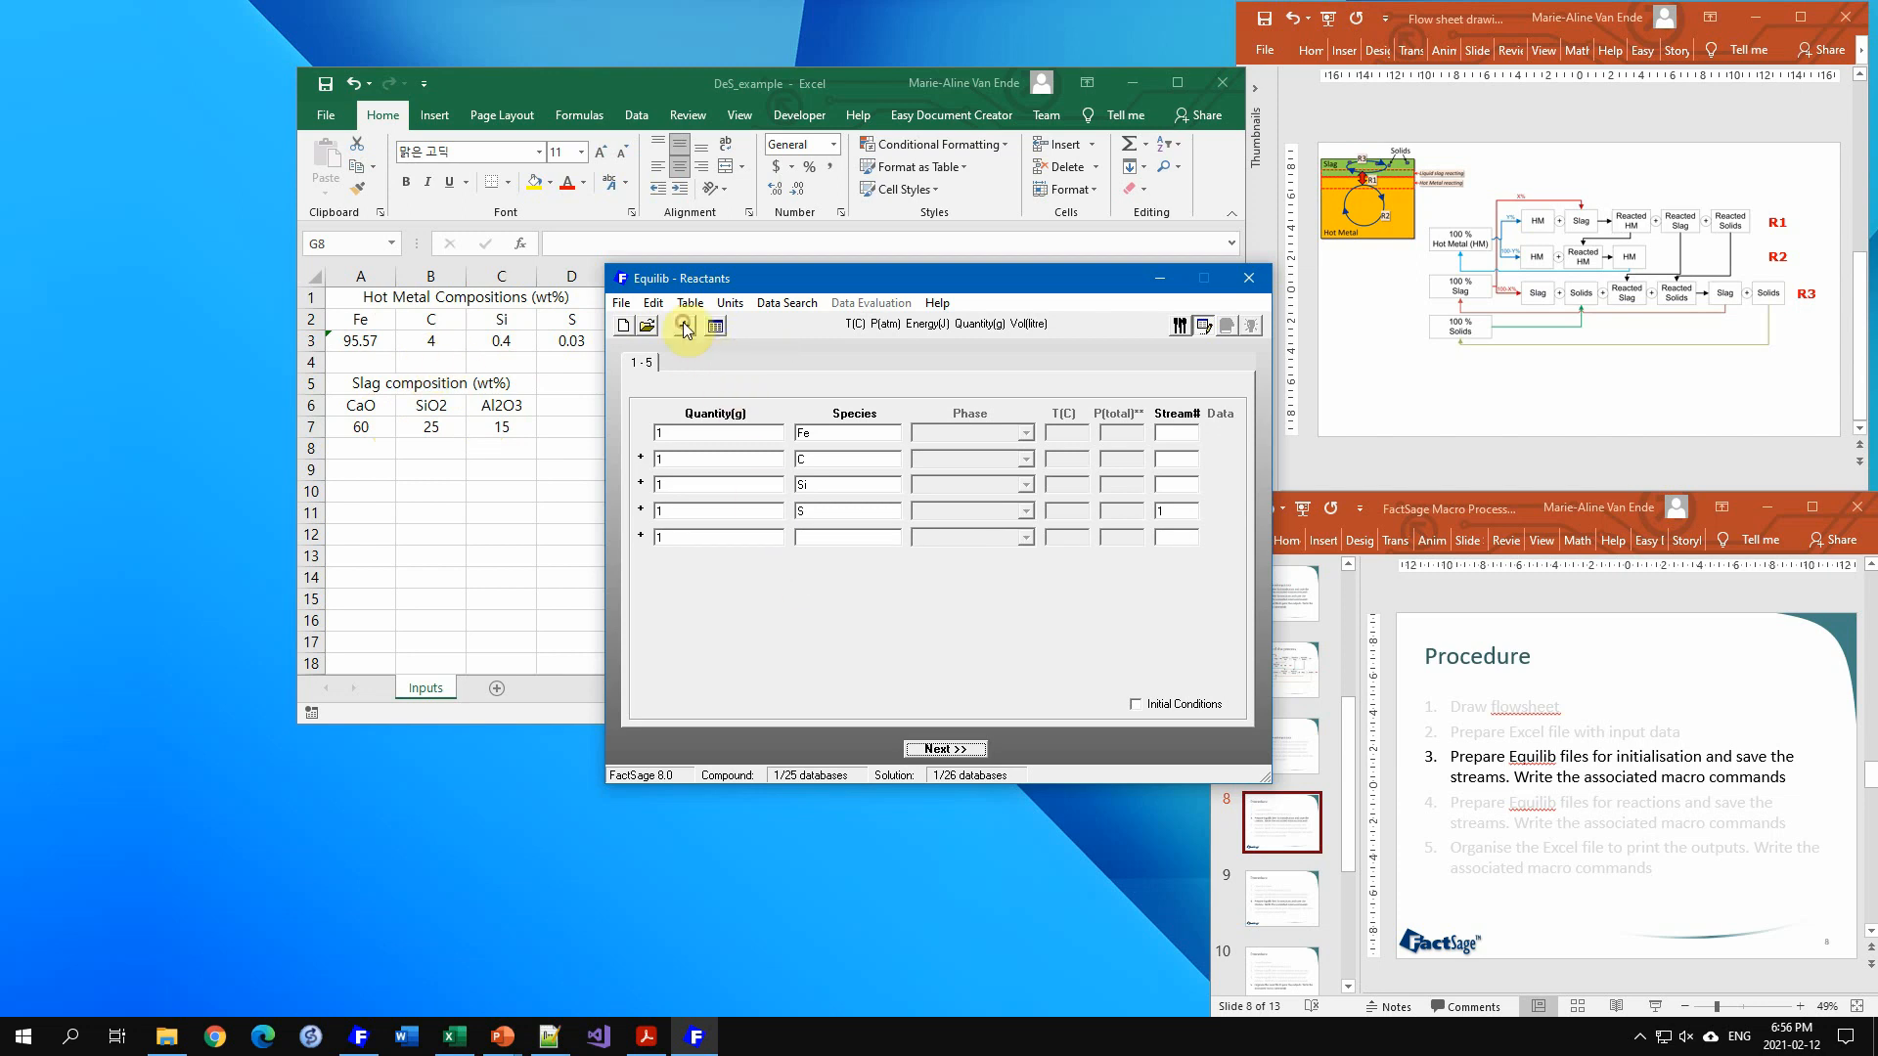
pyautogui.click(684, 325)
pyautogui.click(683, 325)
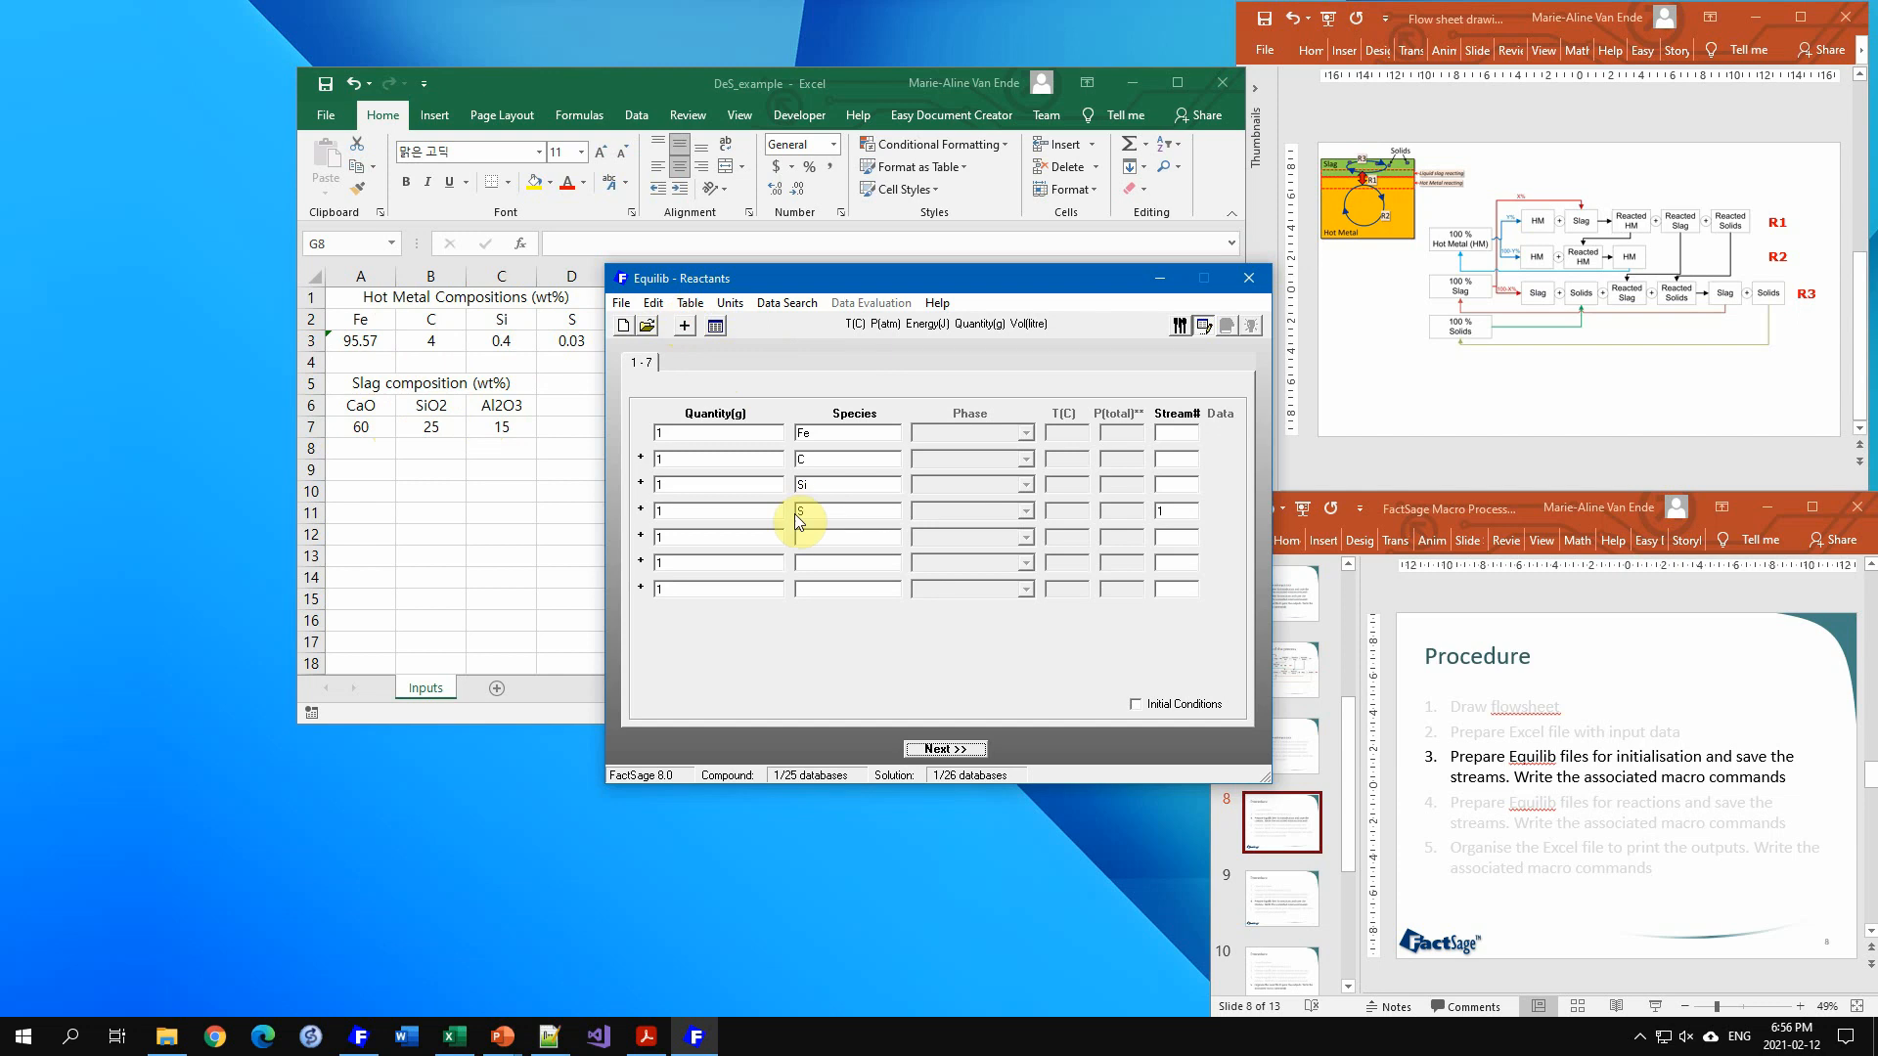
pyautogui.click(811, 537)
pyautogui.write('Ca')
pyautogui.press('Tab')
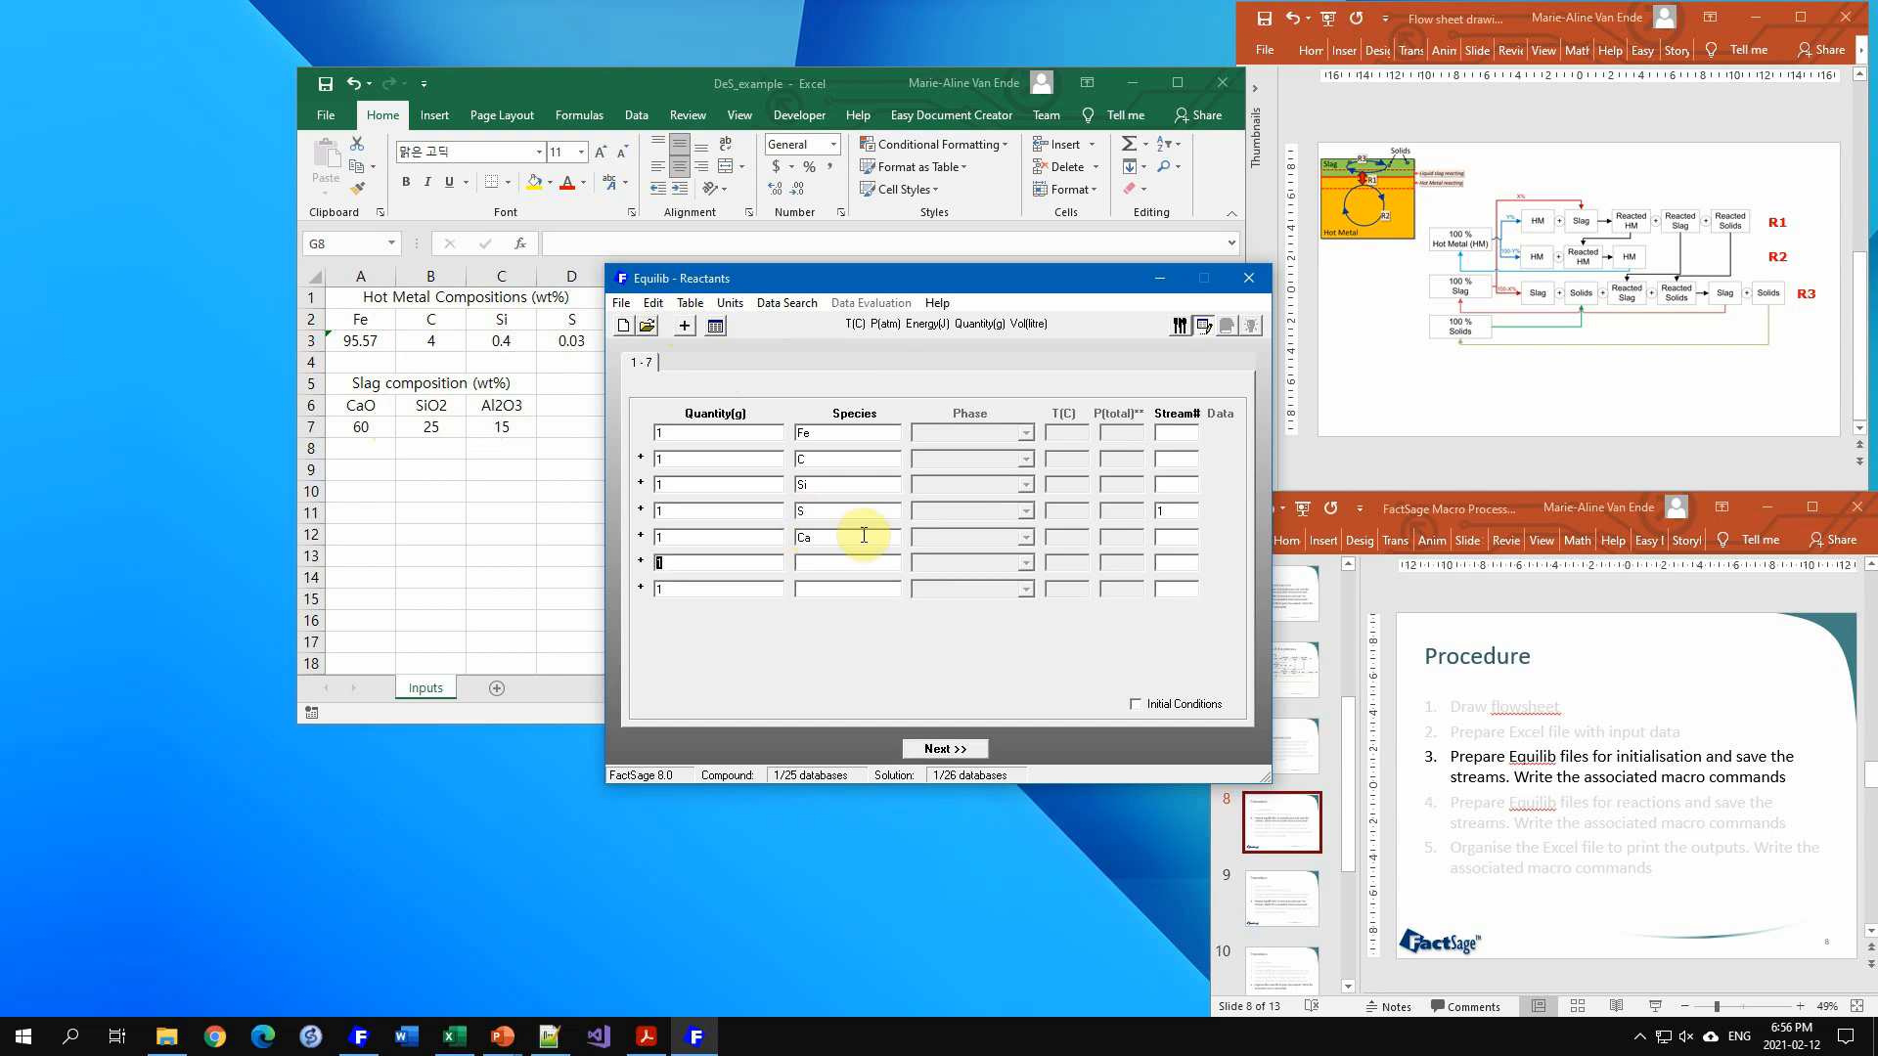
pyautogui.press('Tab')
pyautogui.write('A')
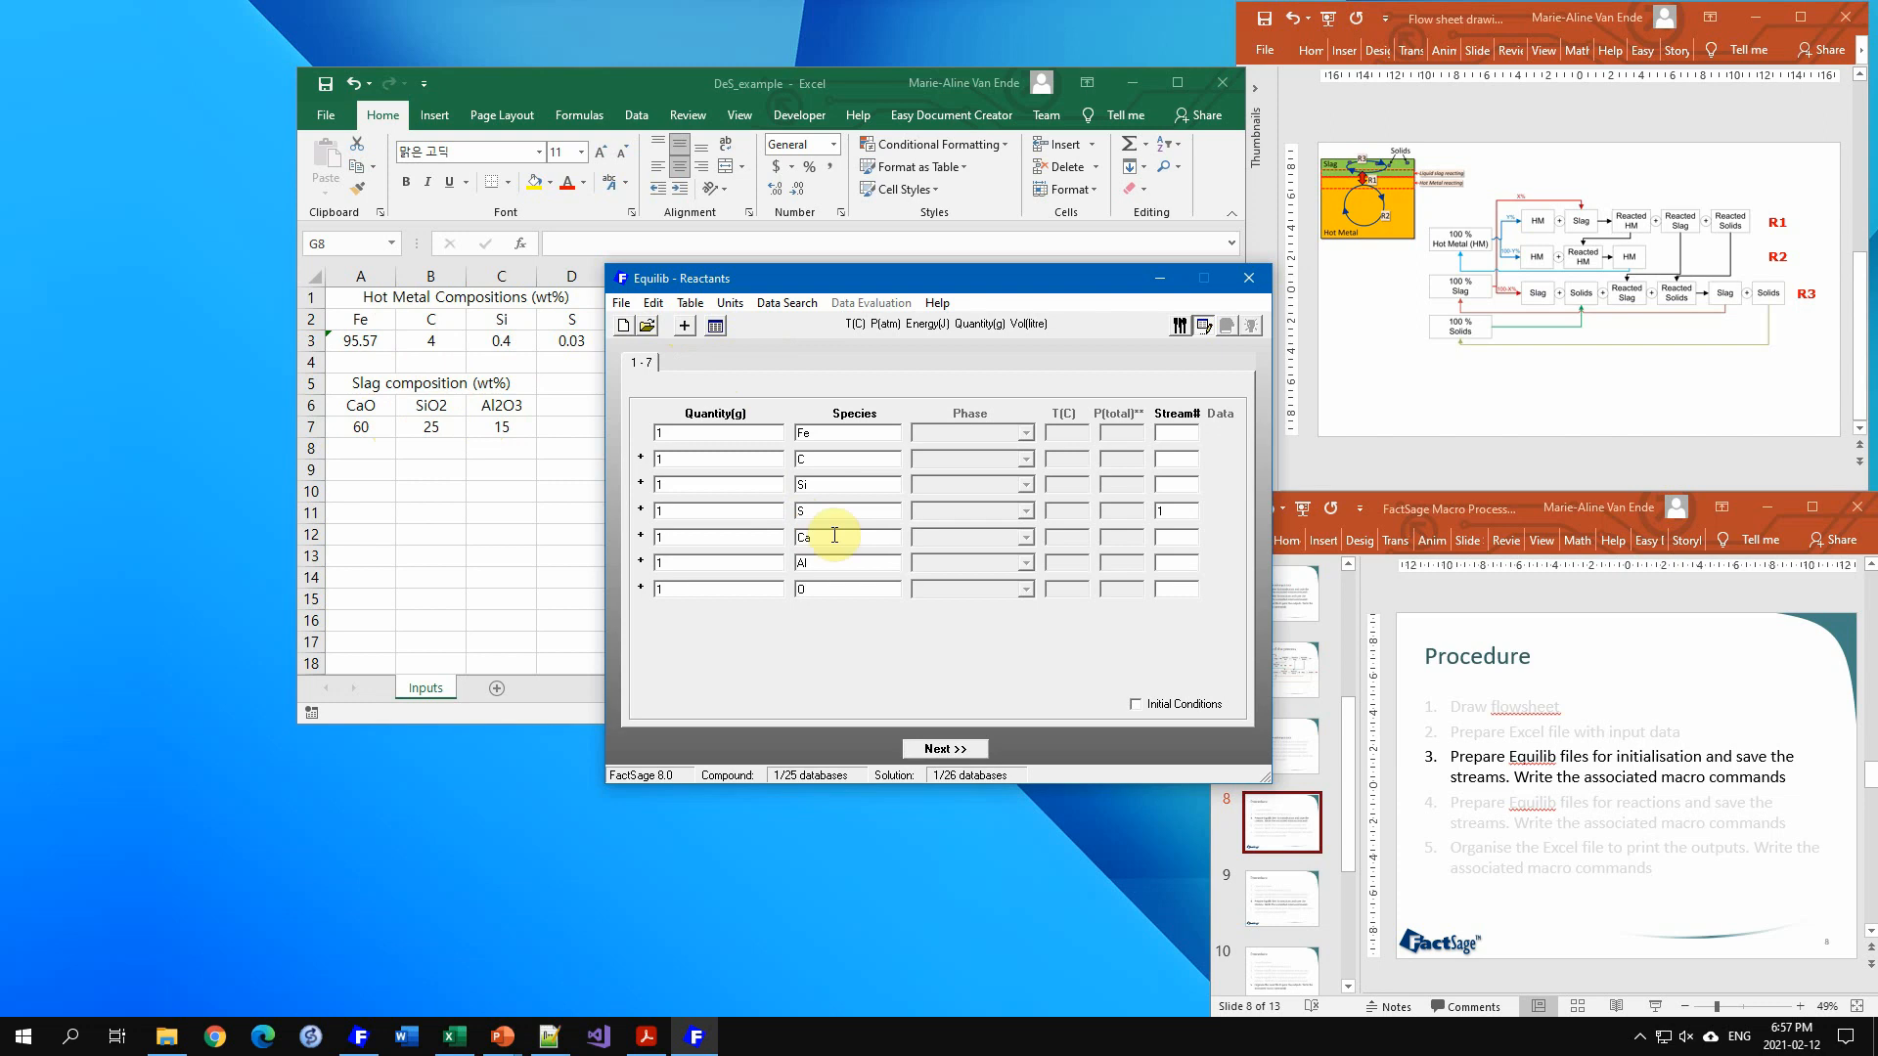
# Step: Set the quantities of Ca, Al and O to 0
pyautogui.doubleClick(700, 537)
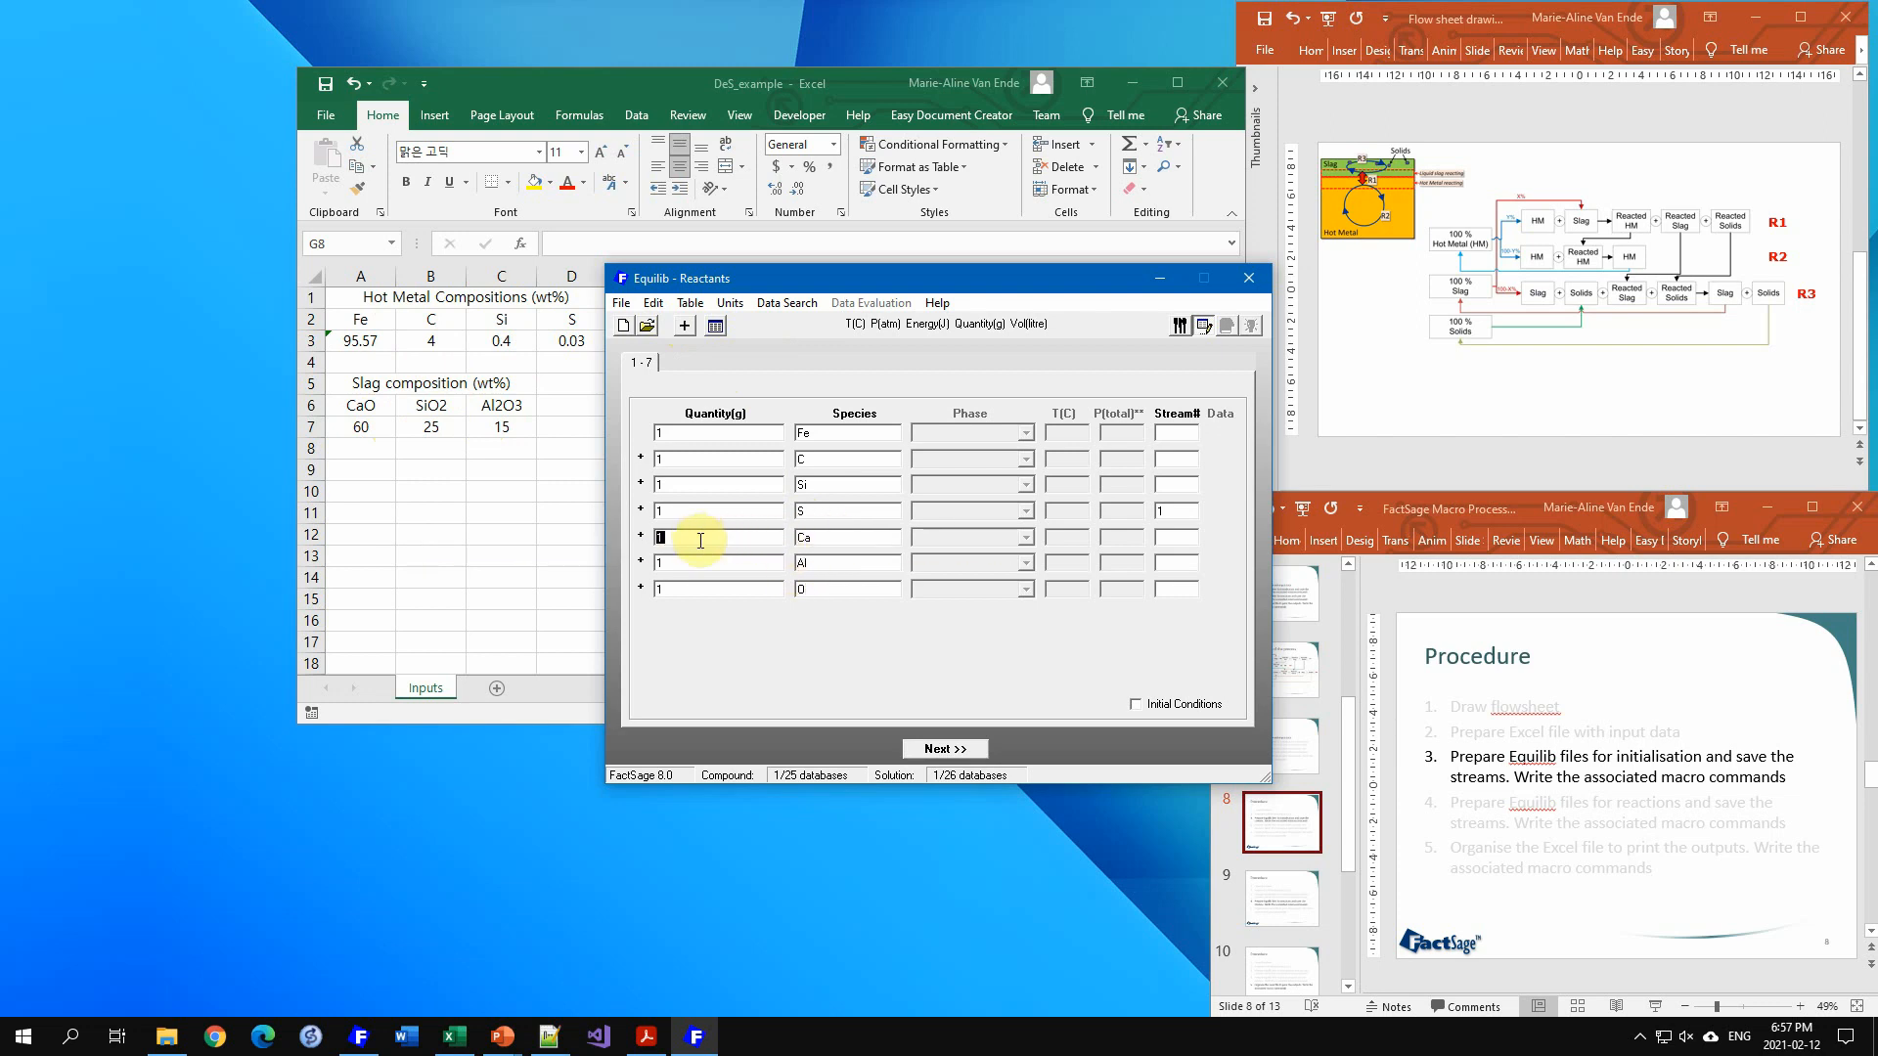
pyautogui.write('0')
pyautogui.doubleClick(690, 563)
pyautogui.write('0')
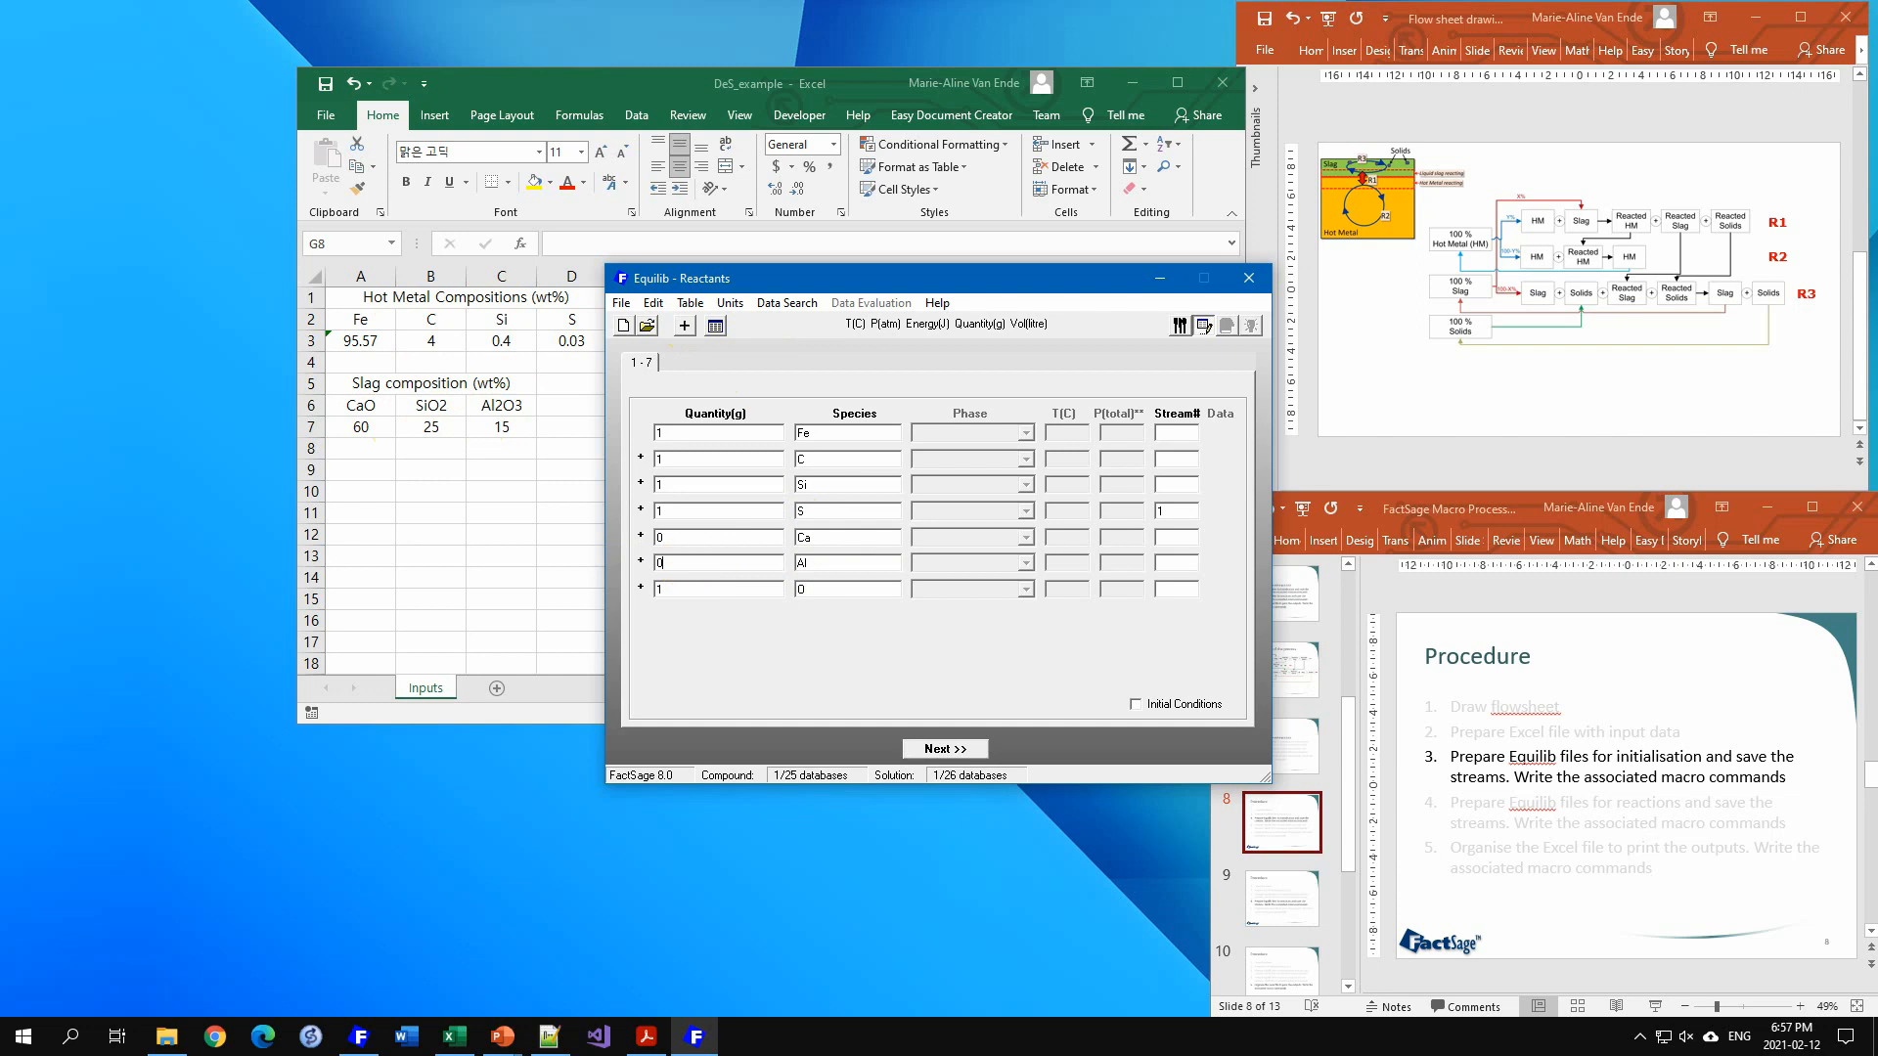
pyautogui.doubleClick(685, 589)
pyautogui.write('0')
# Step: Proceed to the product menu and select the FTmisc-FeLQ solution phase
pyautogui.click(945, 751)
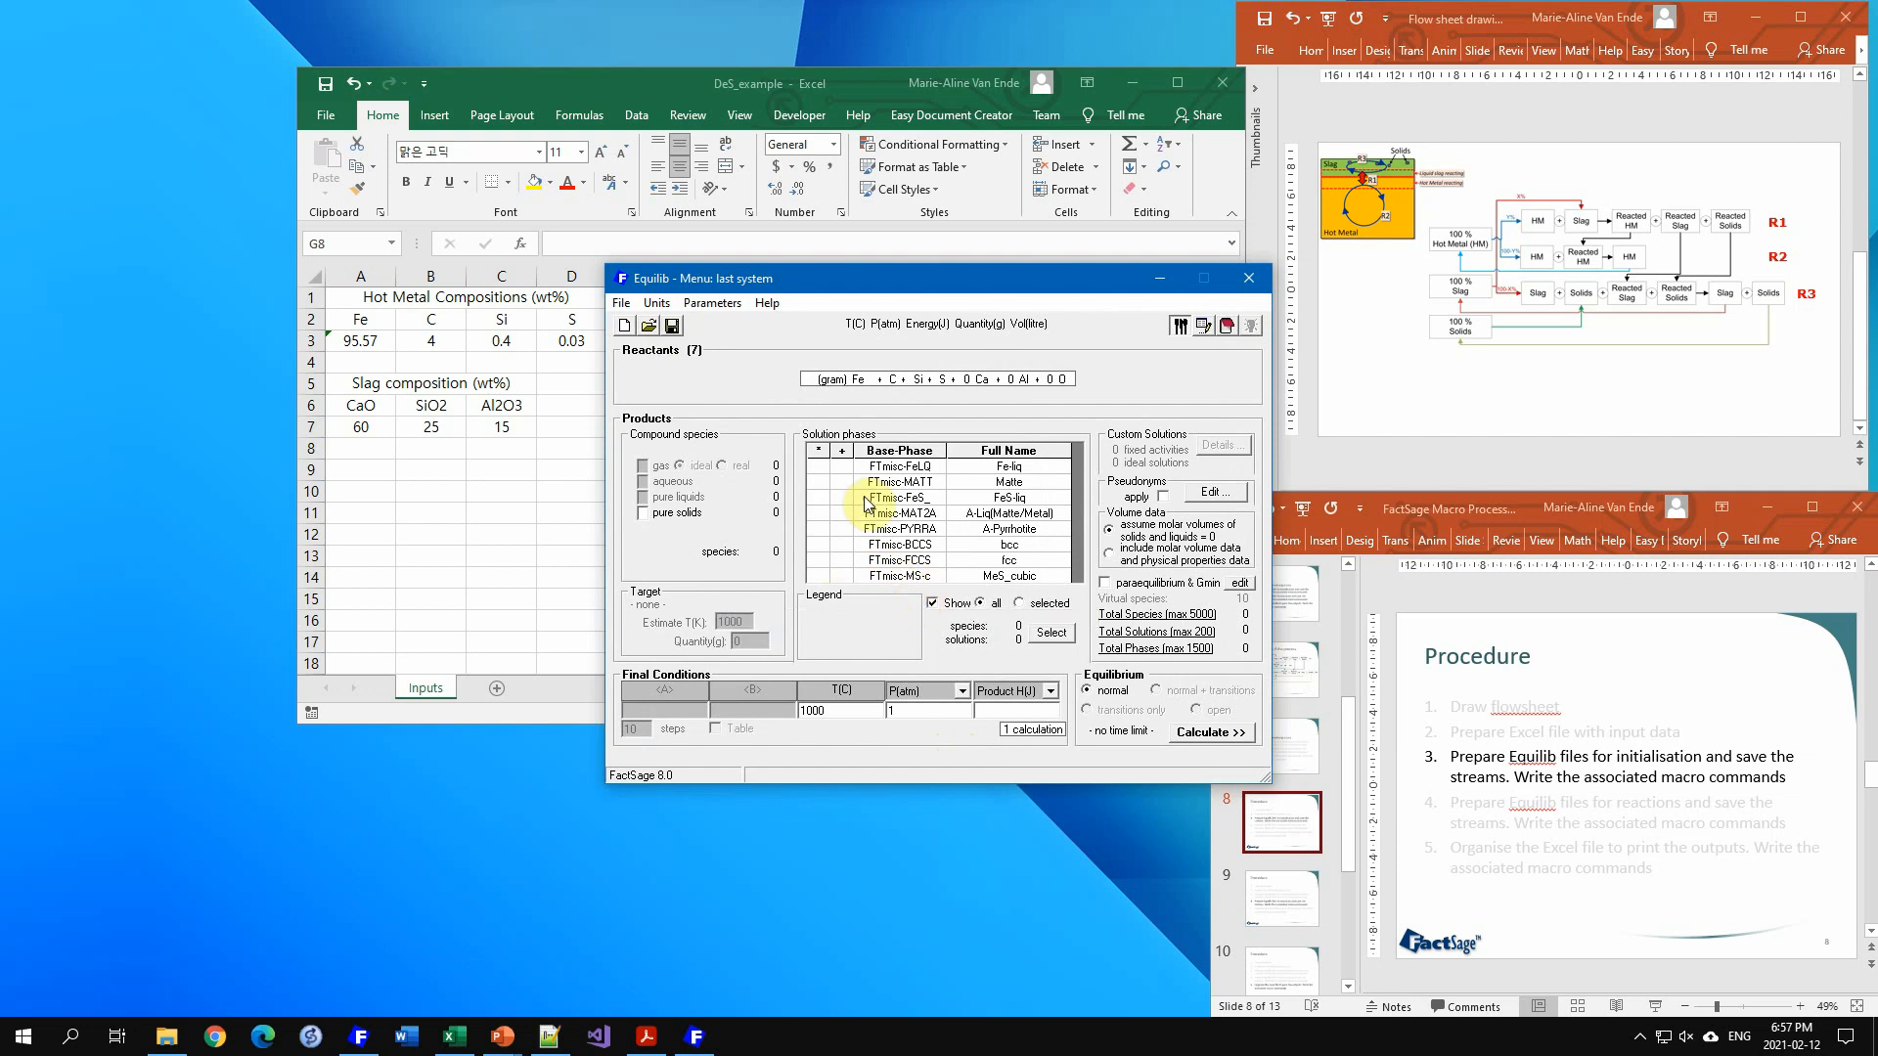
pyautogui.click(843, 466)
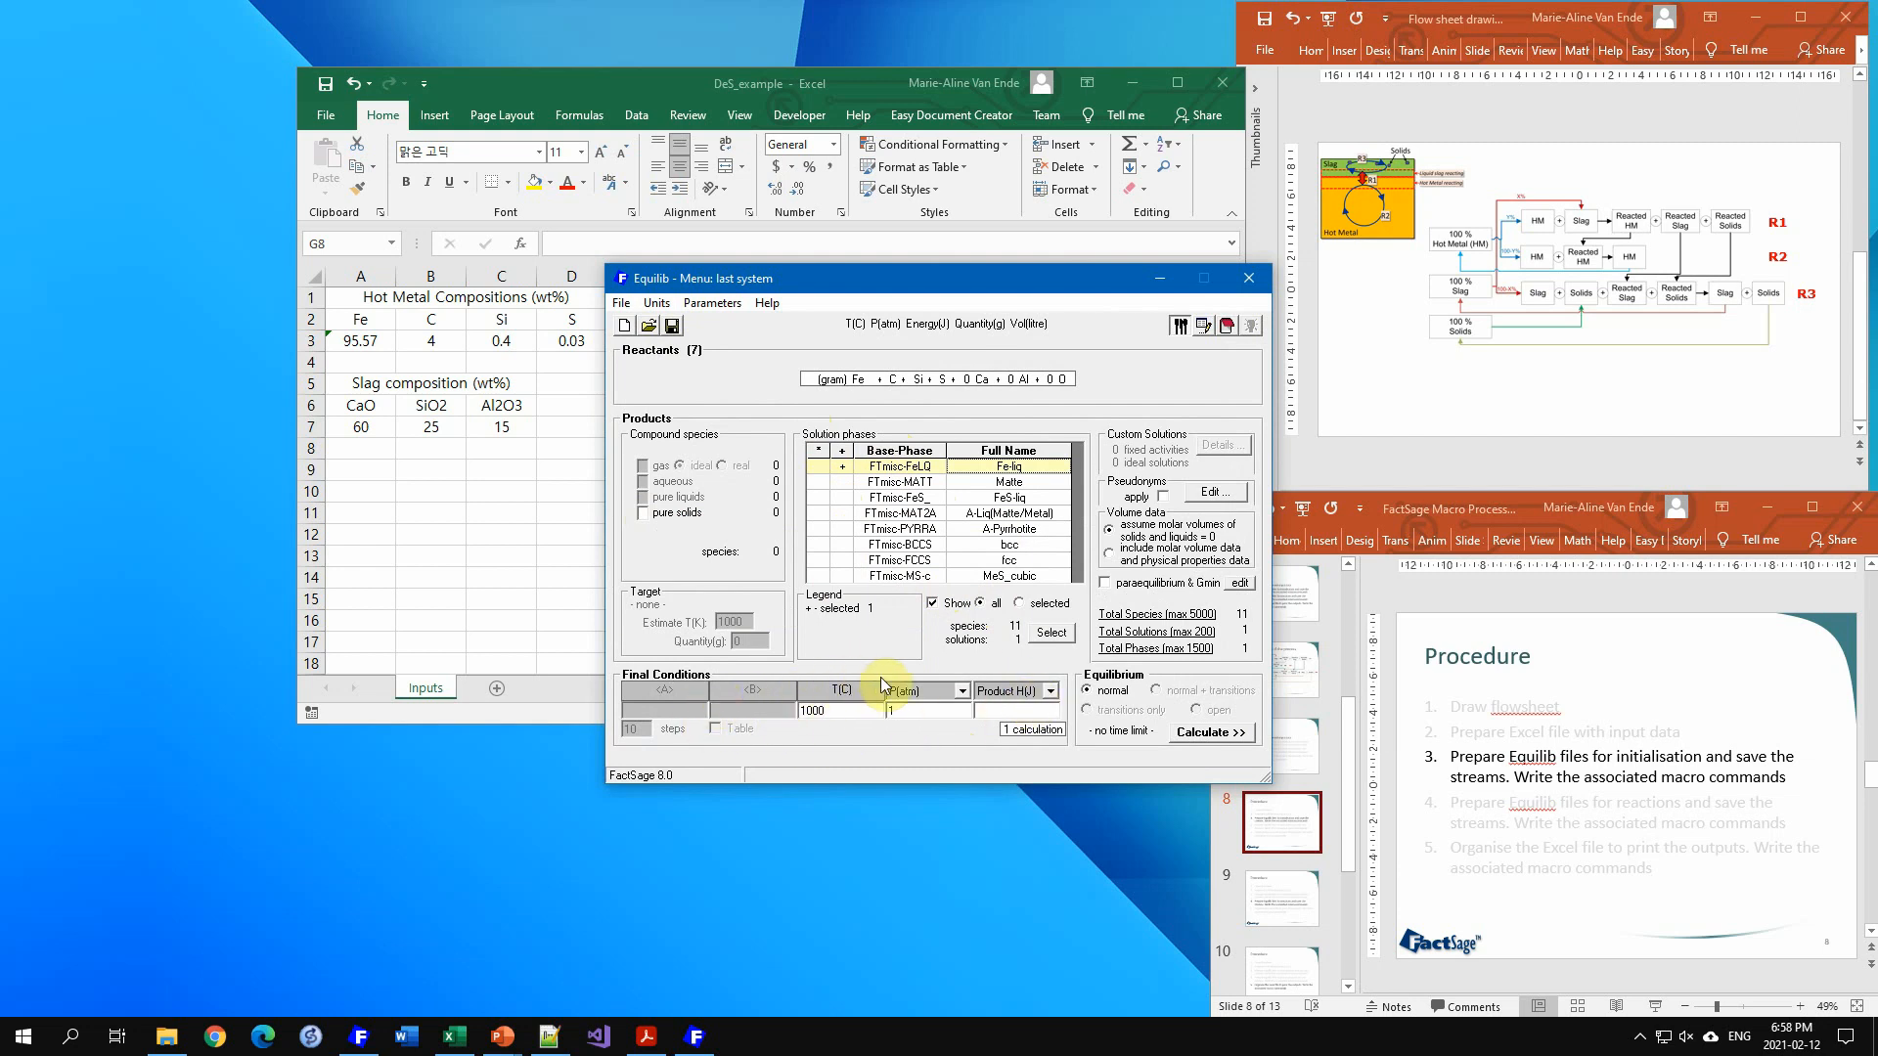
pyautogui.click(847, 711)
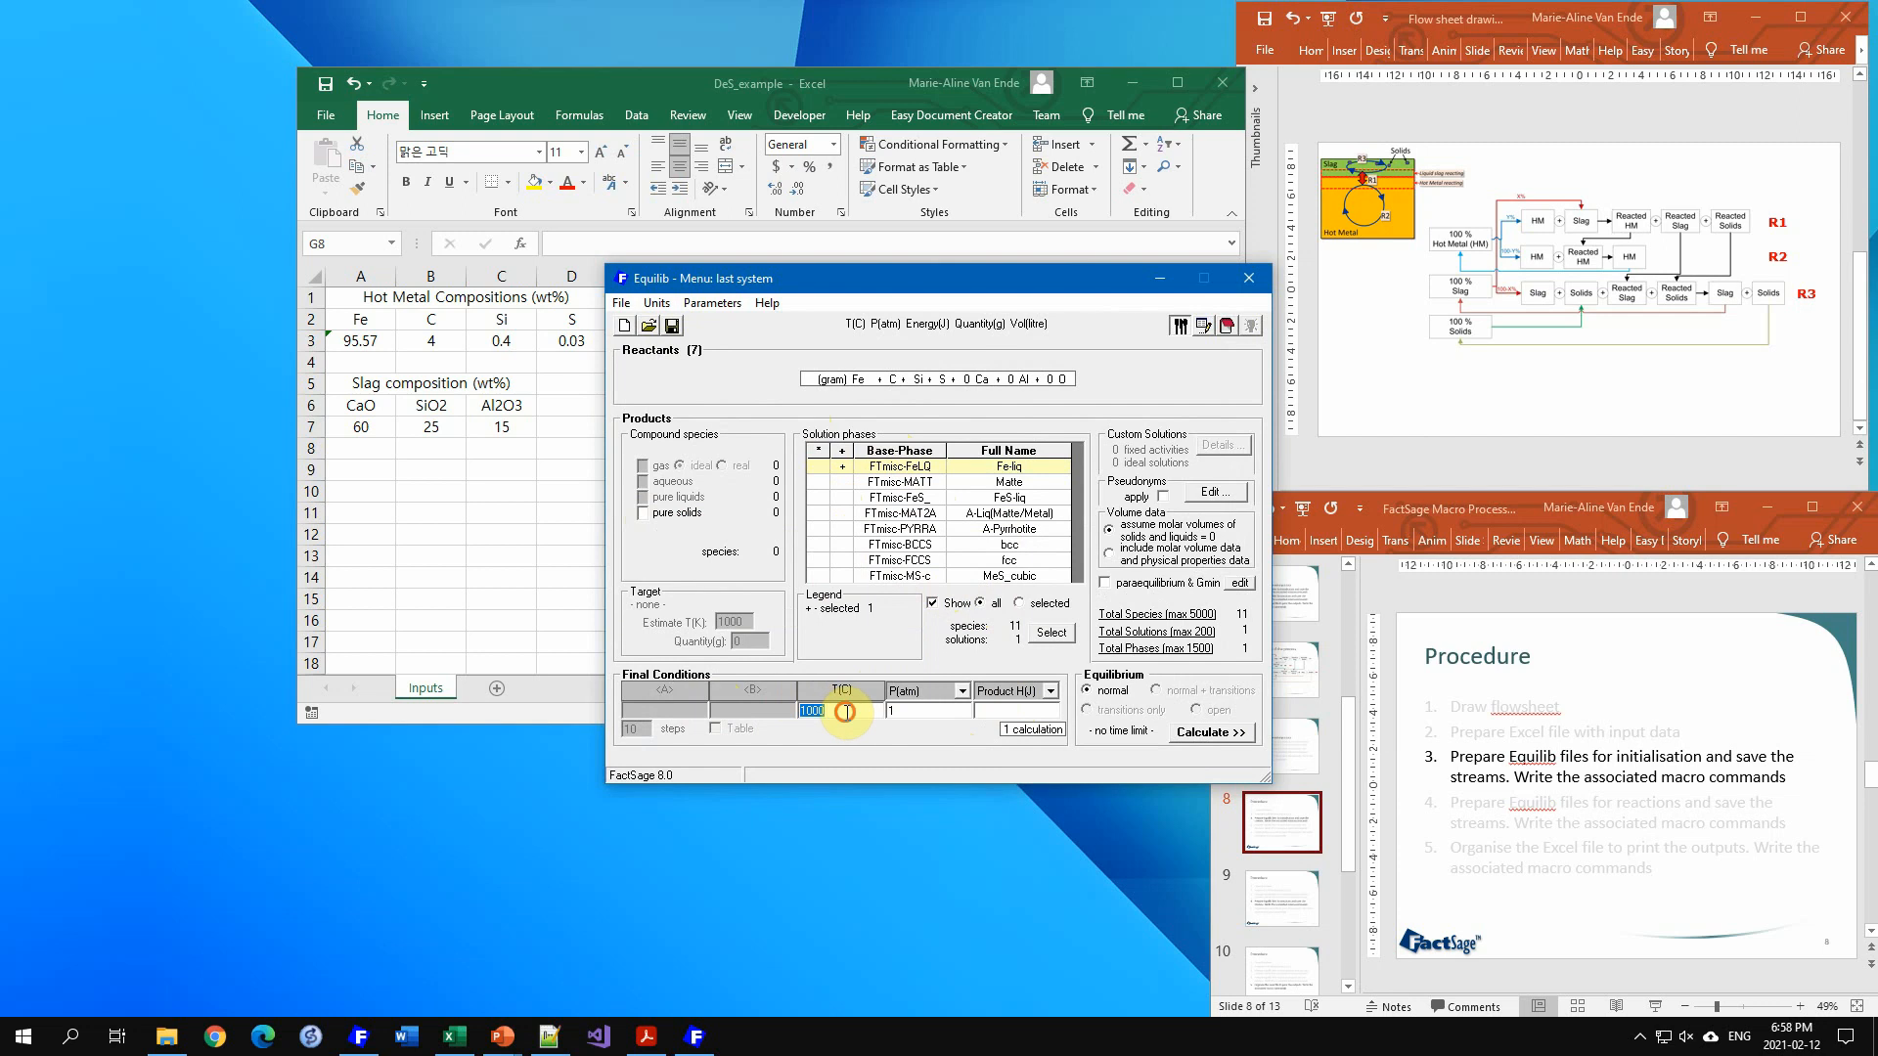
pyautogui.click(892, 712)
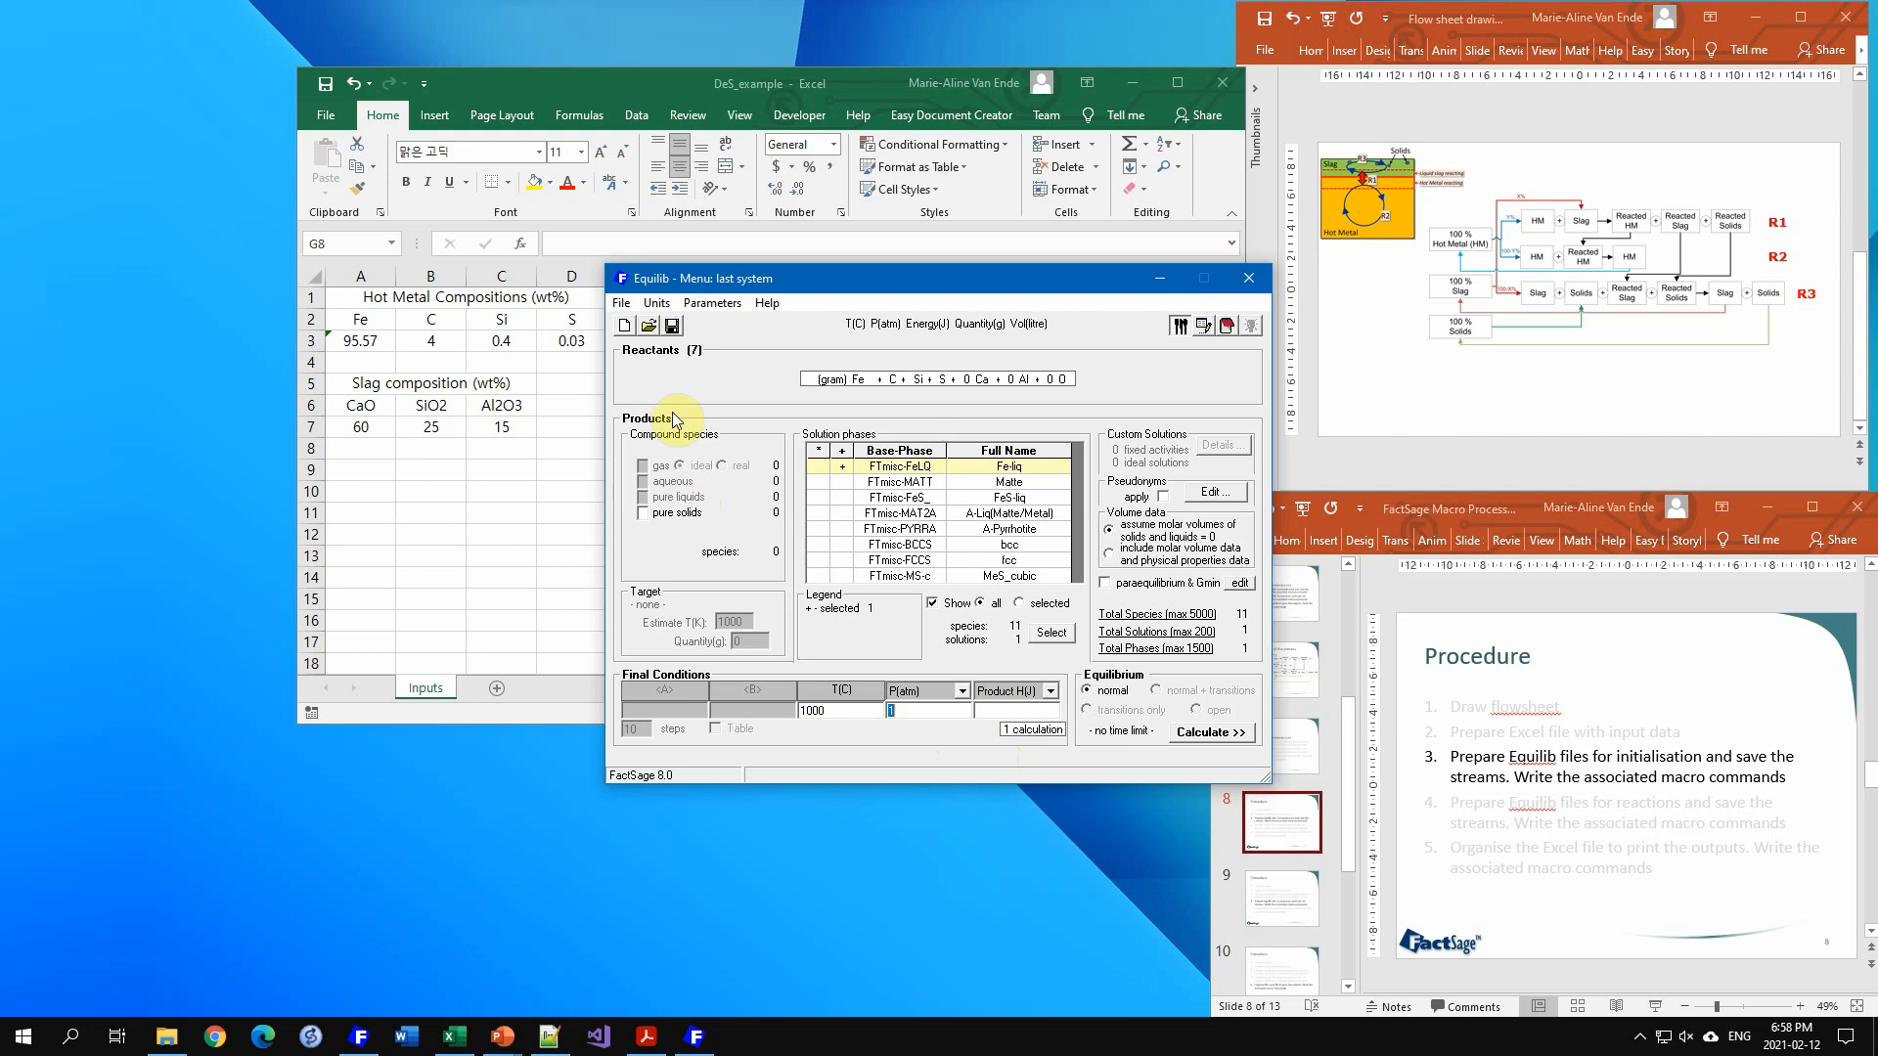
# Step: Save the system as HotMetal_init with the comment "Initialisation of the Hot Metal"
pyautogui.click(622, 307)
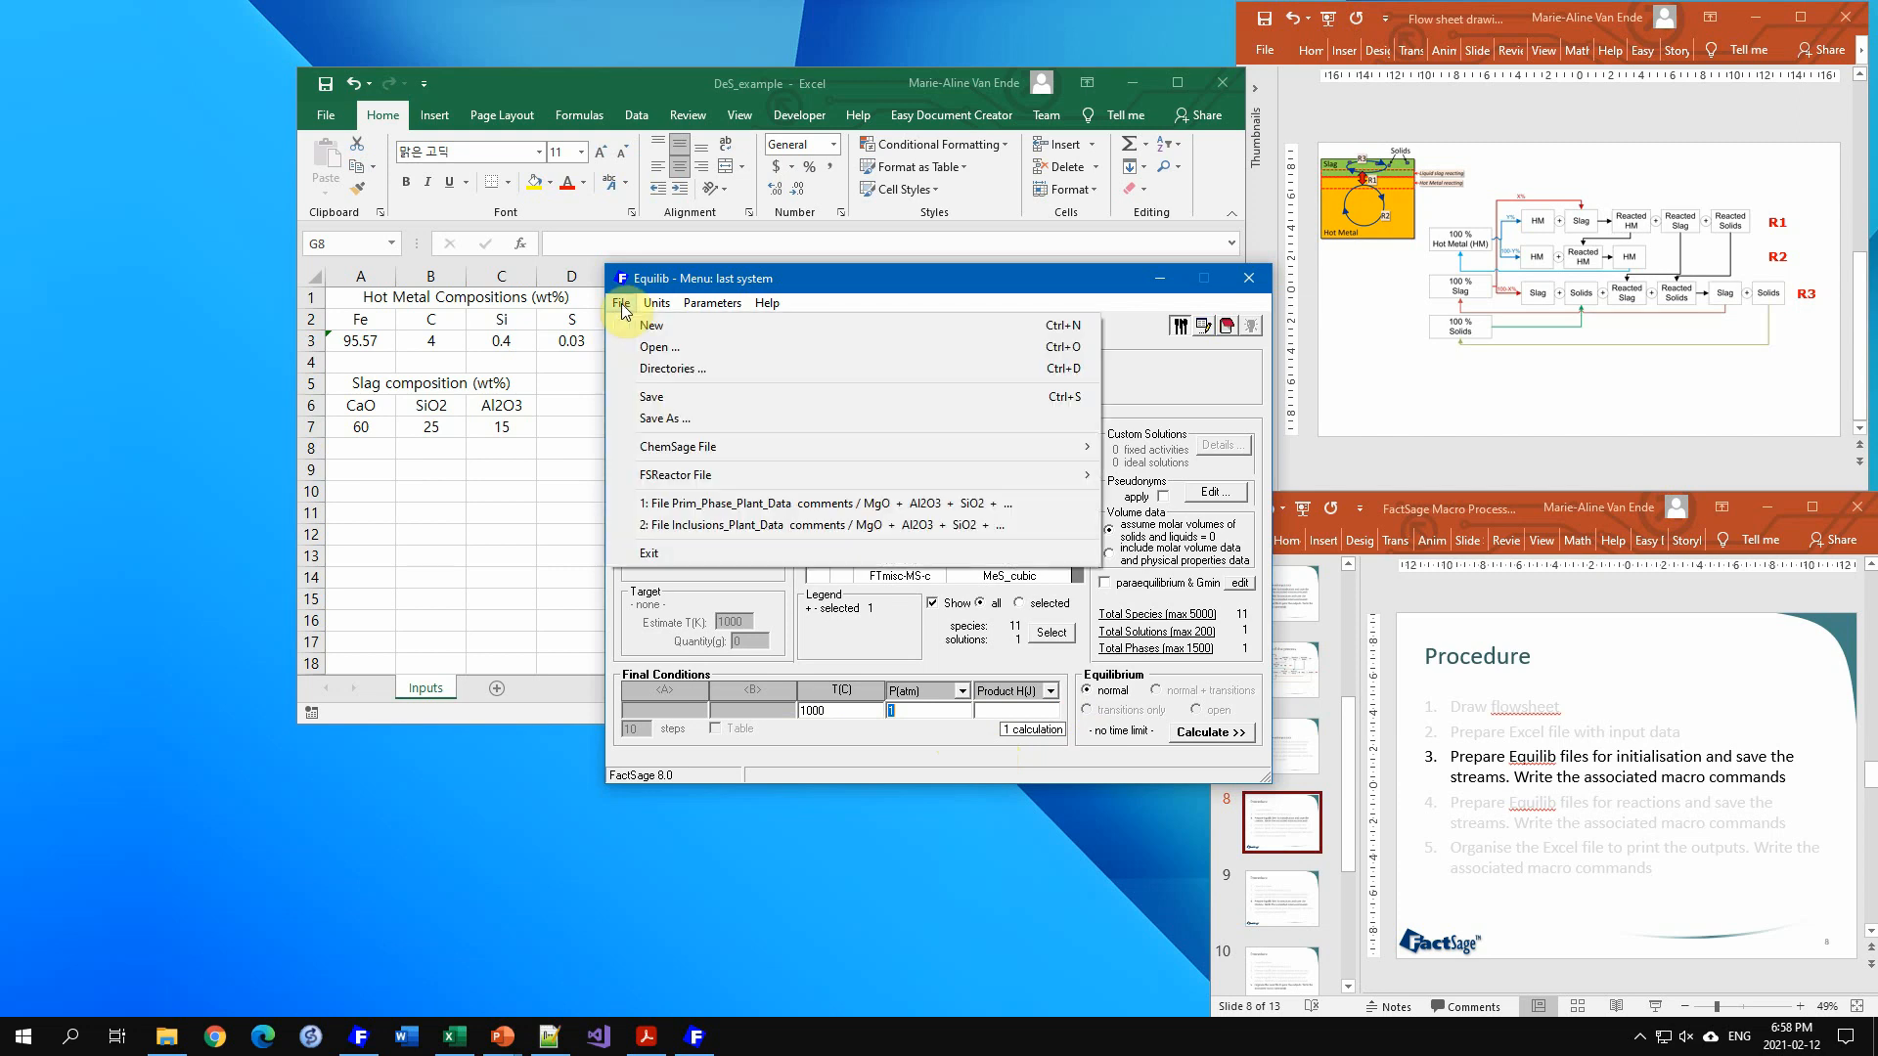
pyautogui.click(657, 418)
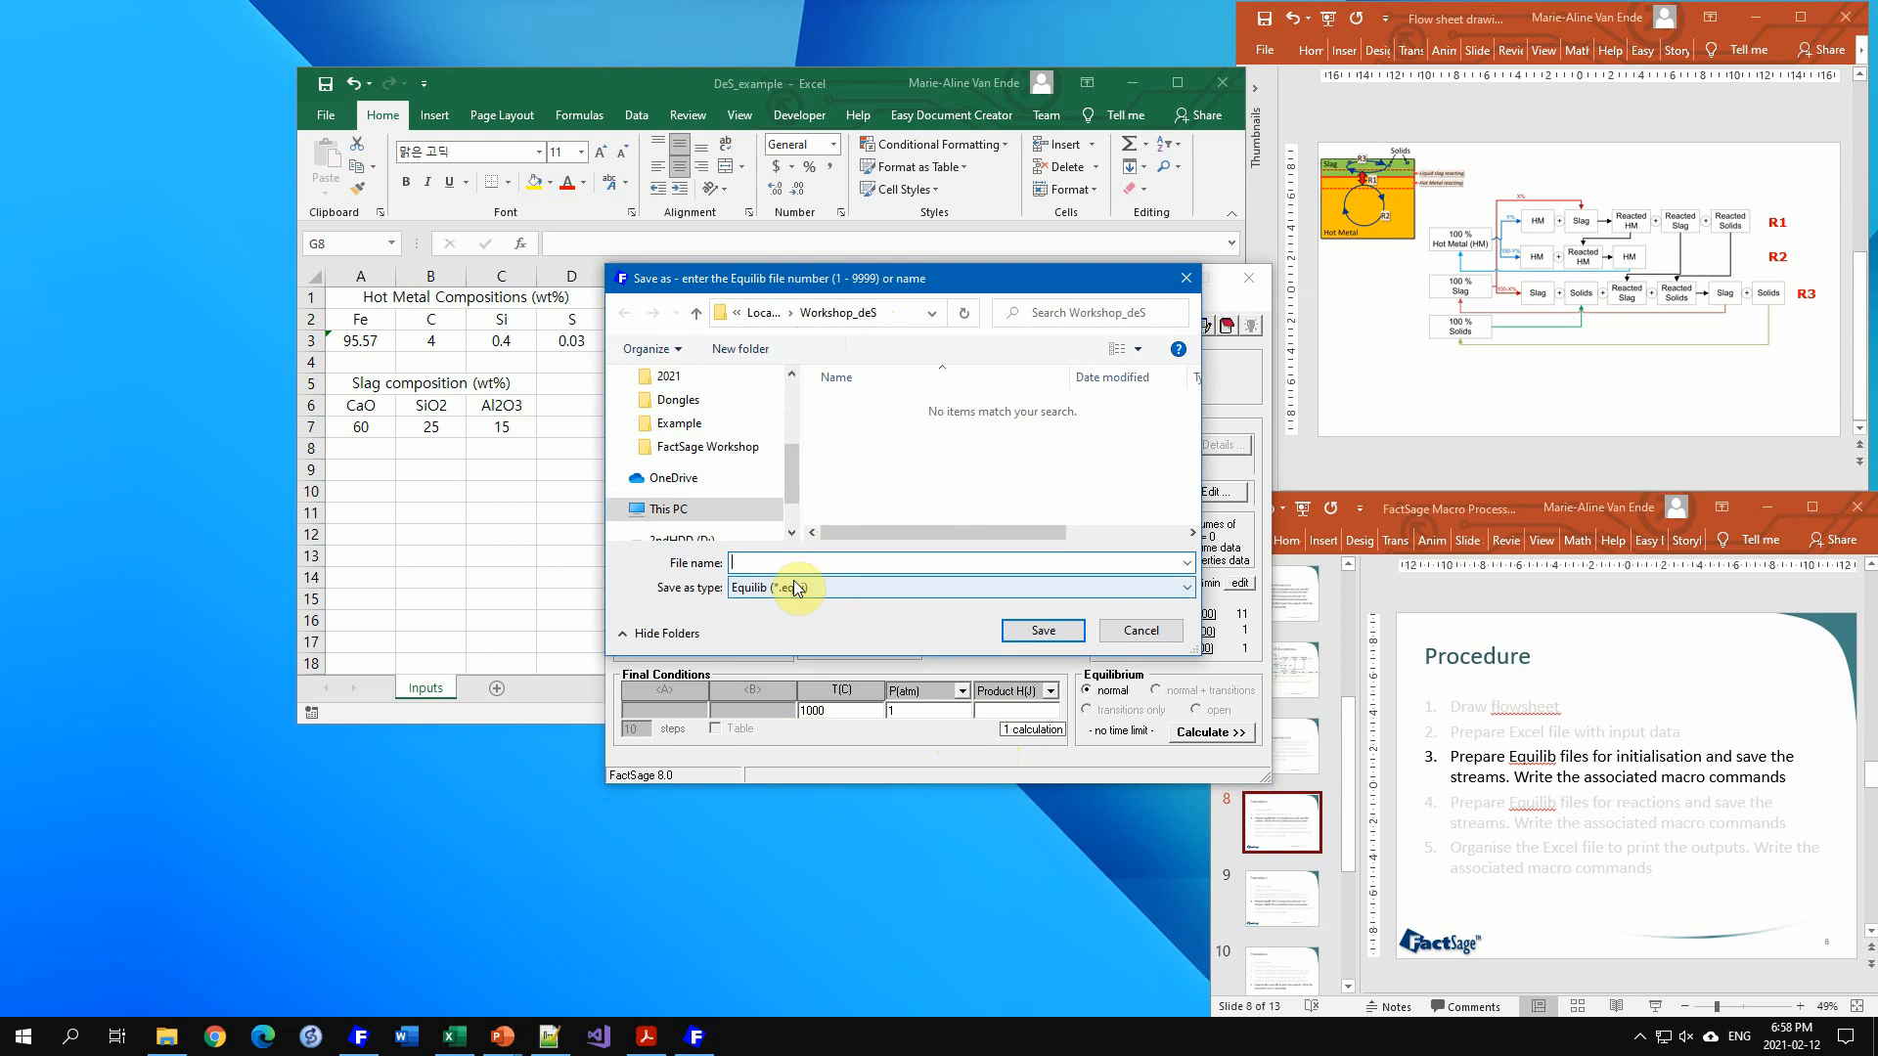
pyautogui.write('Hot')
pyautogui.write('Metal')
pyautogui.write('_inu')
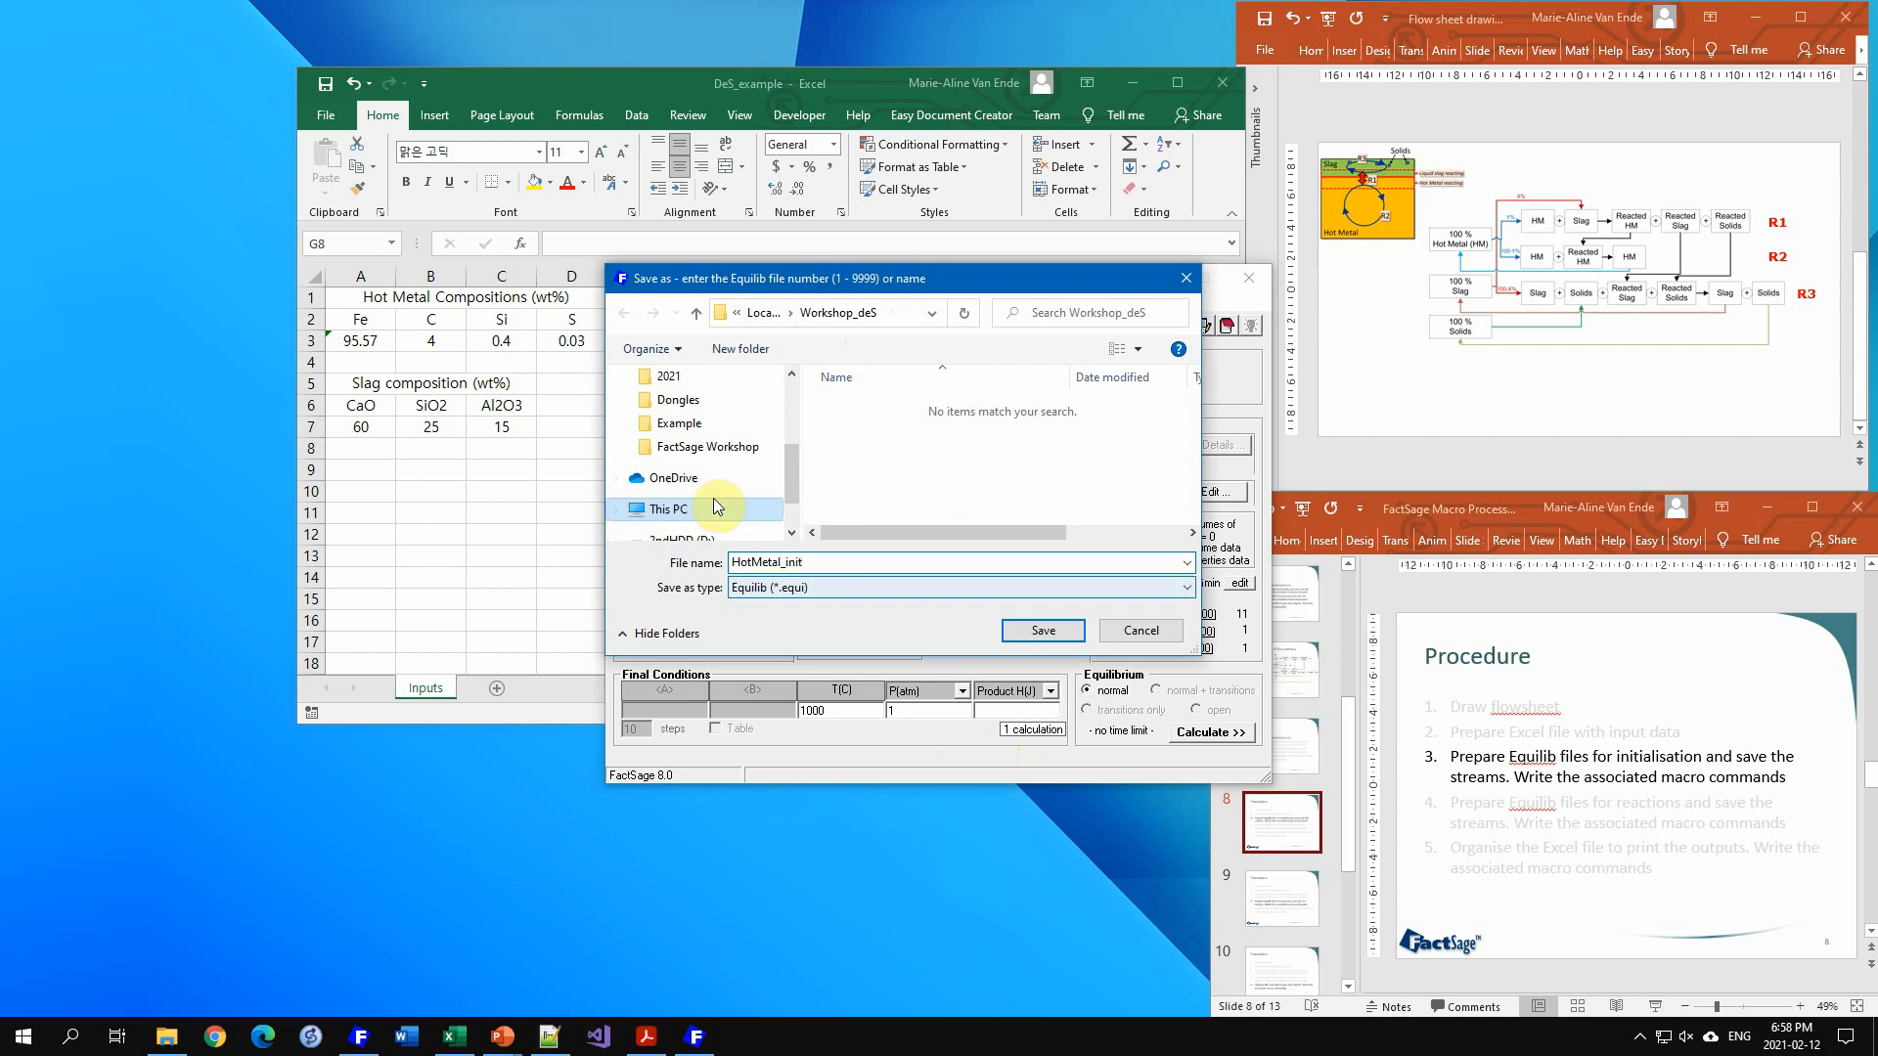
pyautogui.click(860, 565)
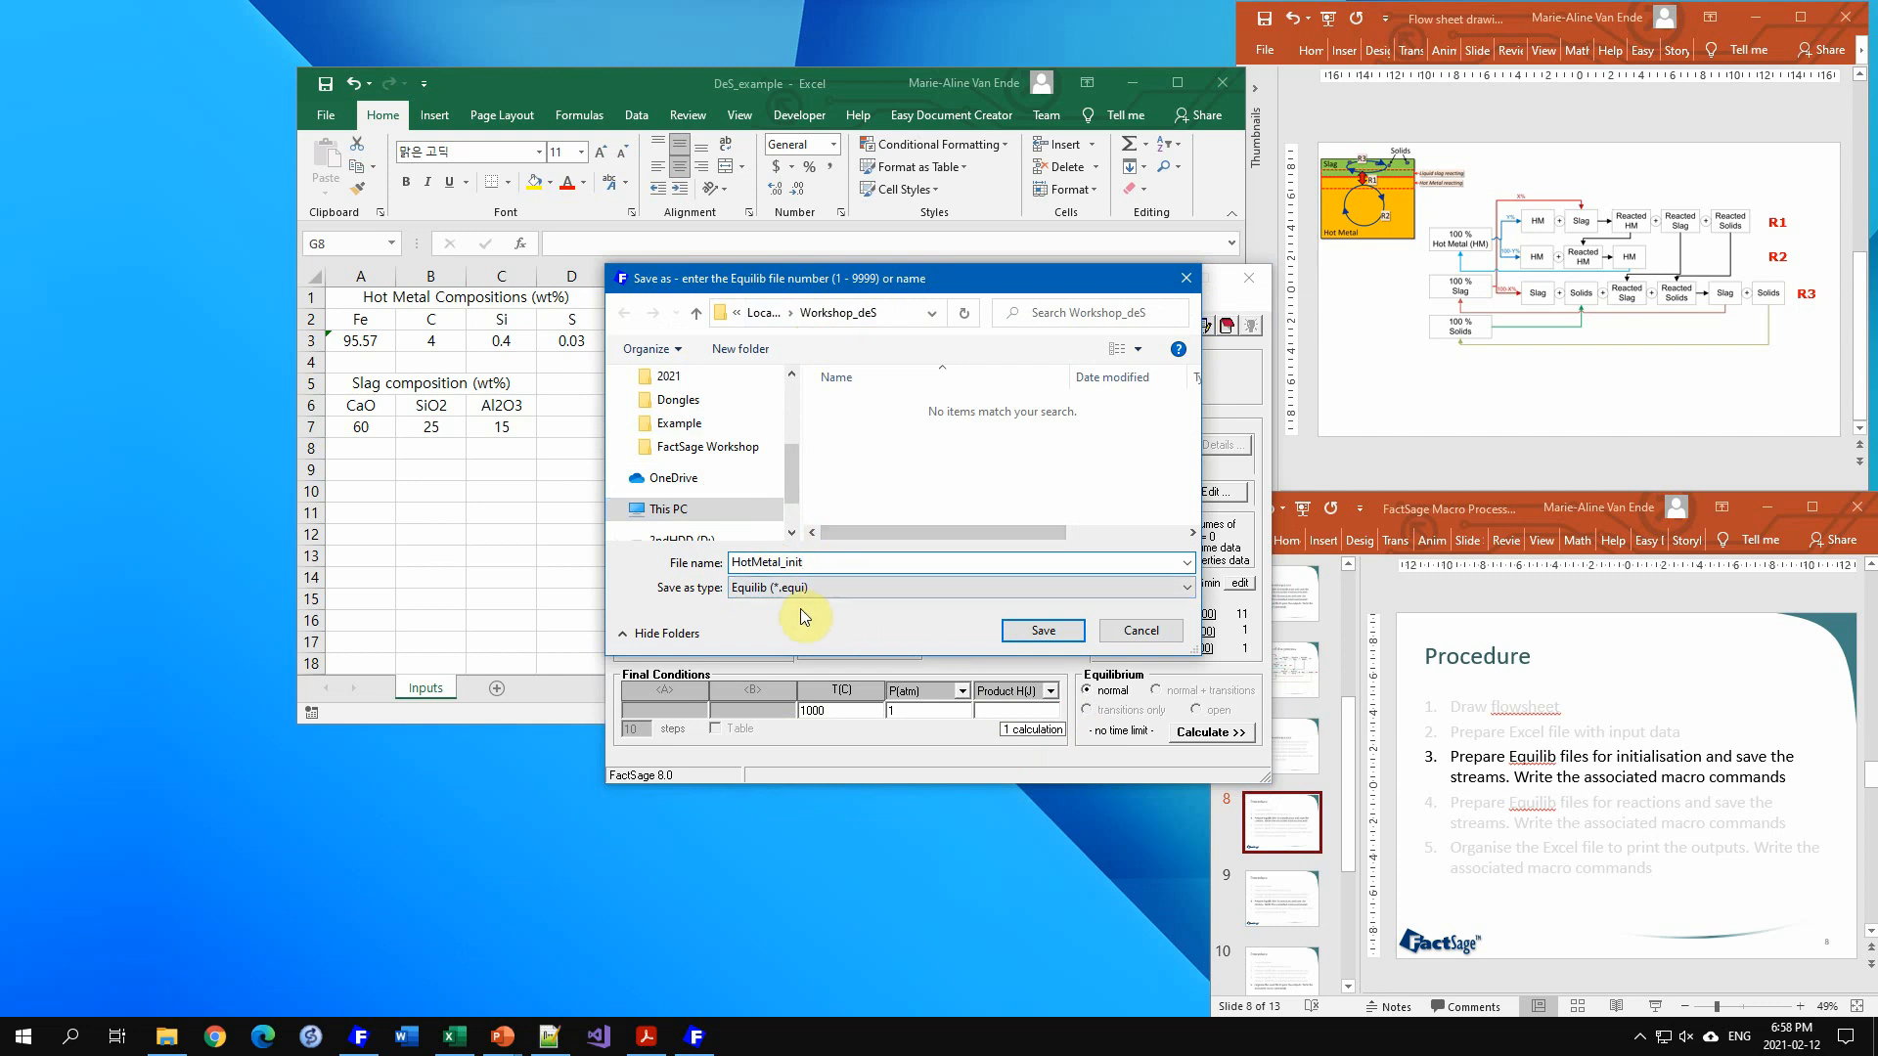
pyautogui.click(1043, 634)
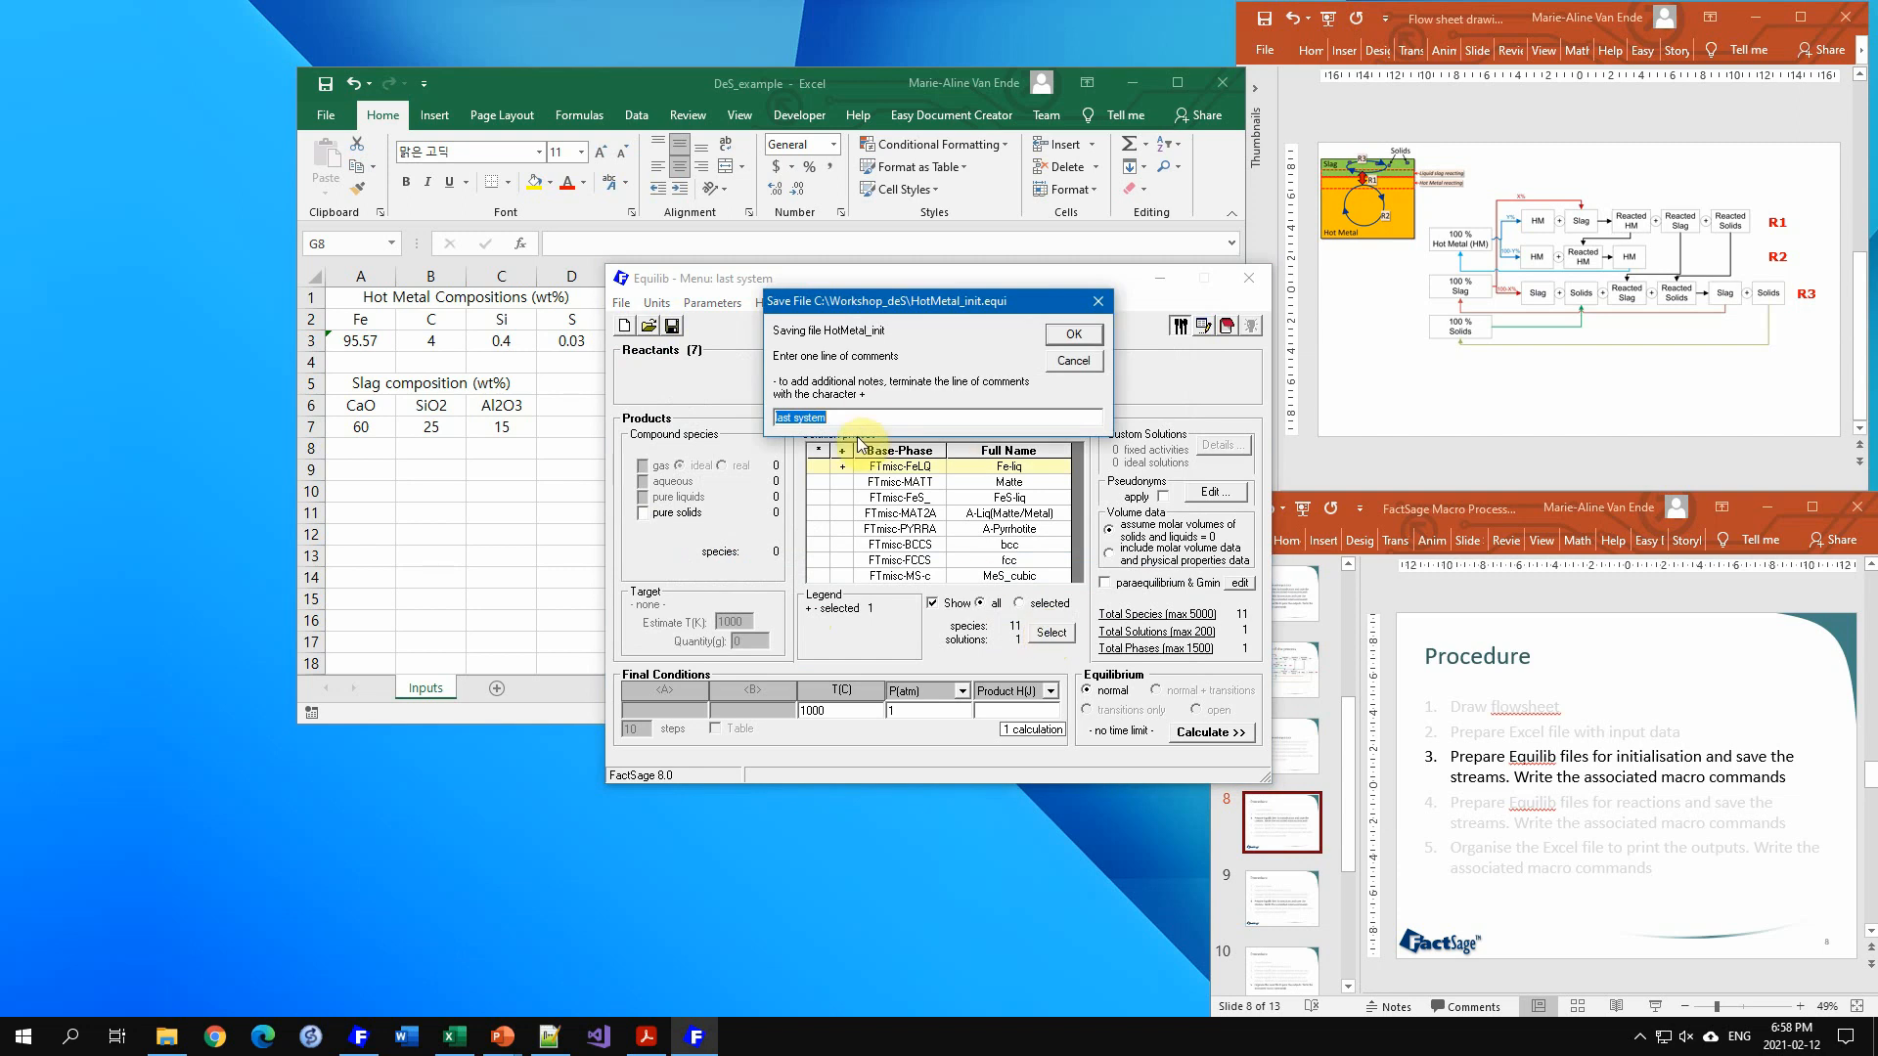
pyautogui.write('Initial')
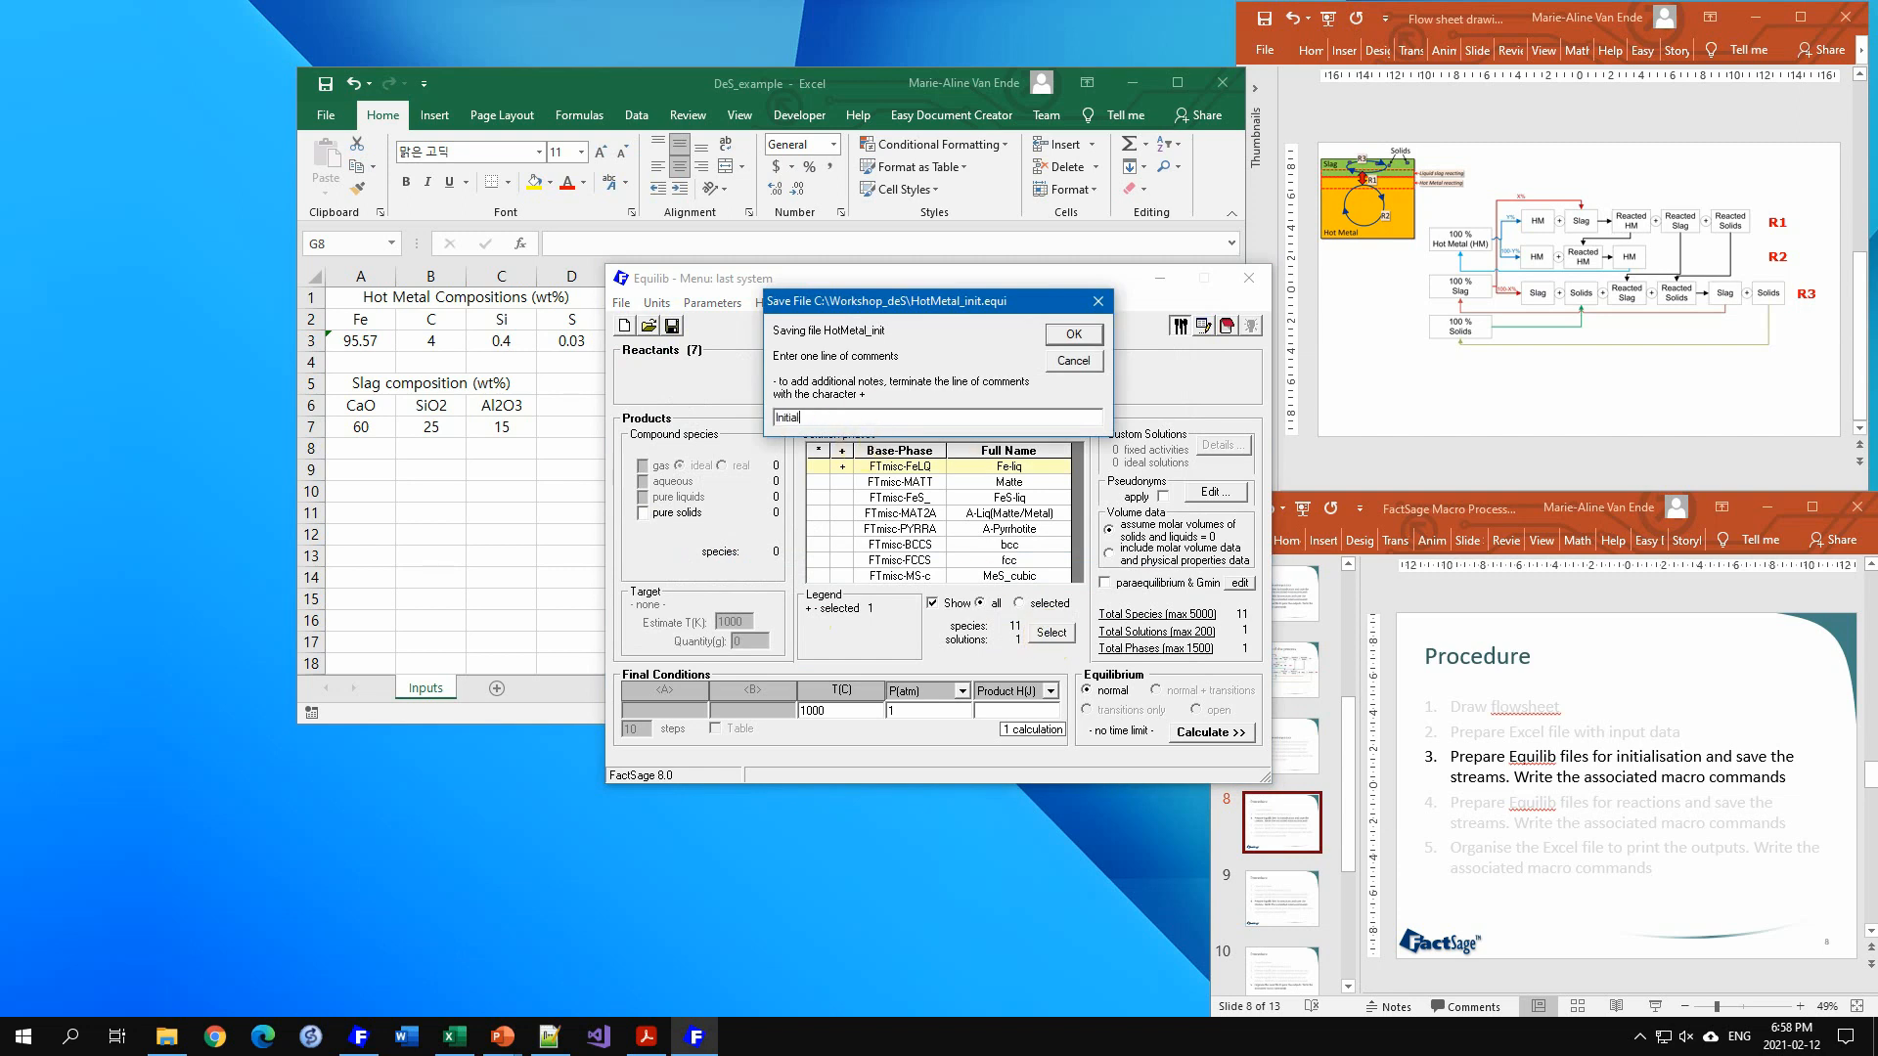
pyautogui.write('isation of the Hot Metal')
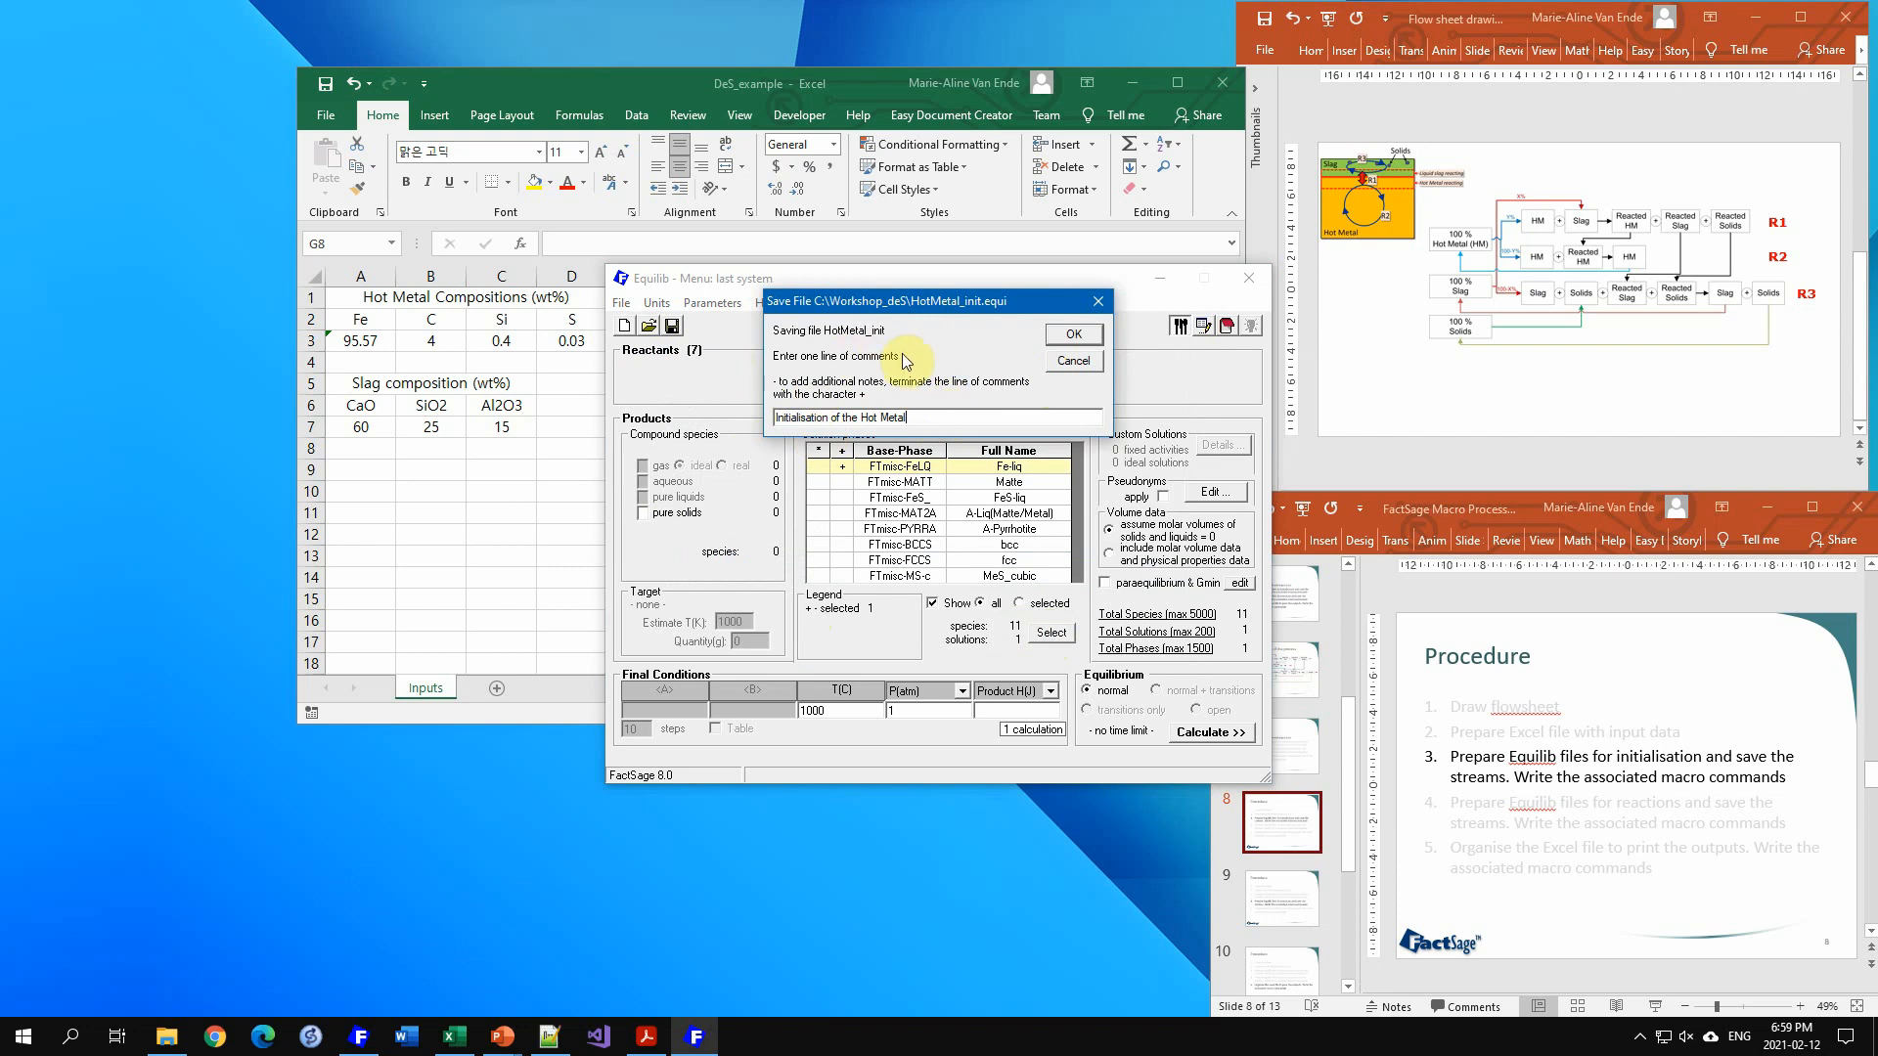
pyautogui.click(1076, 335)
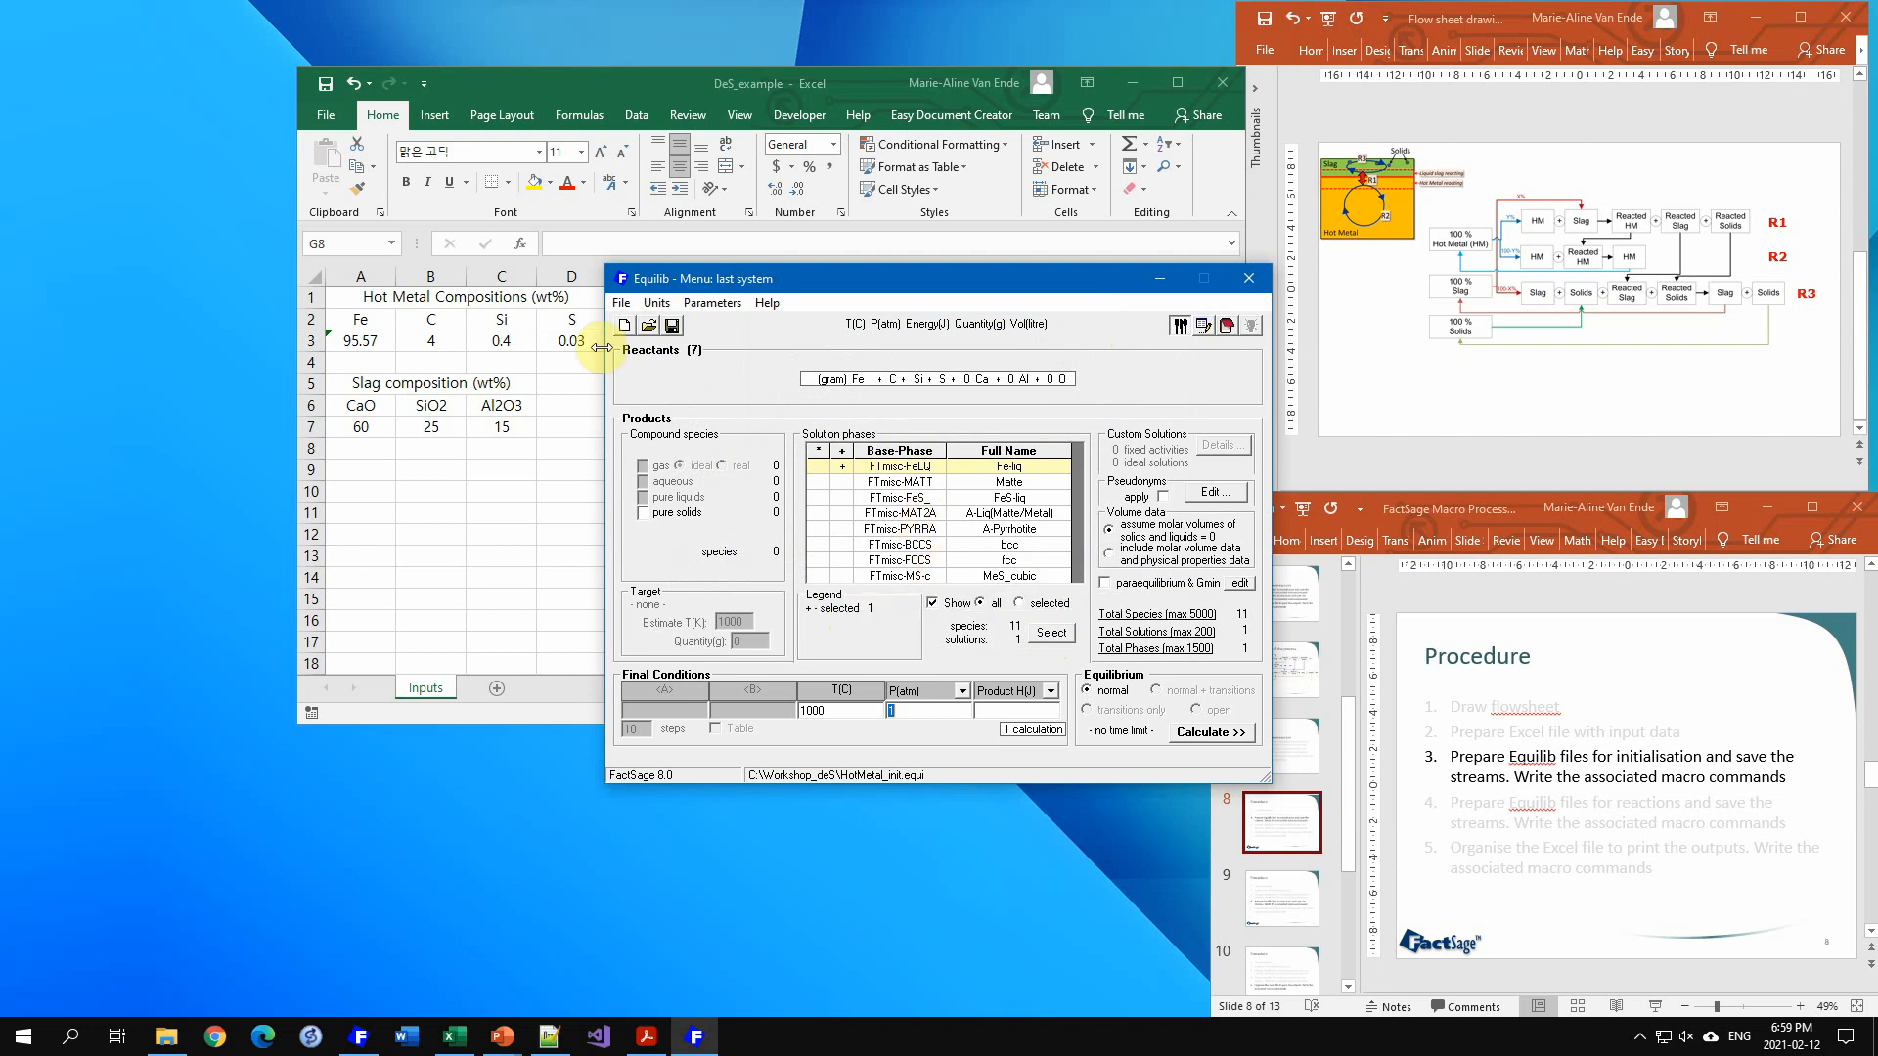
# Step: Clear the current system for a new one and set up three reactant rows
pyautogui.click(624, 325)
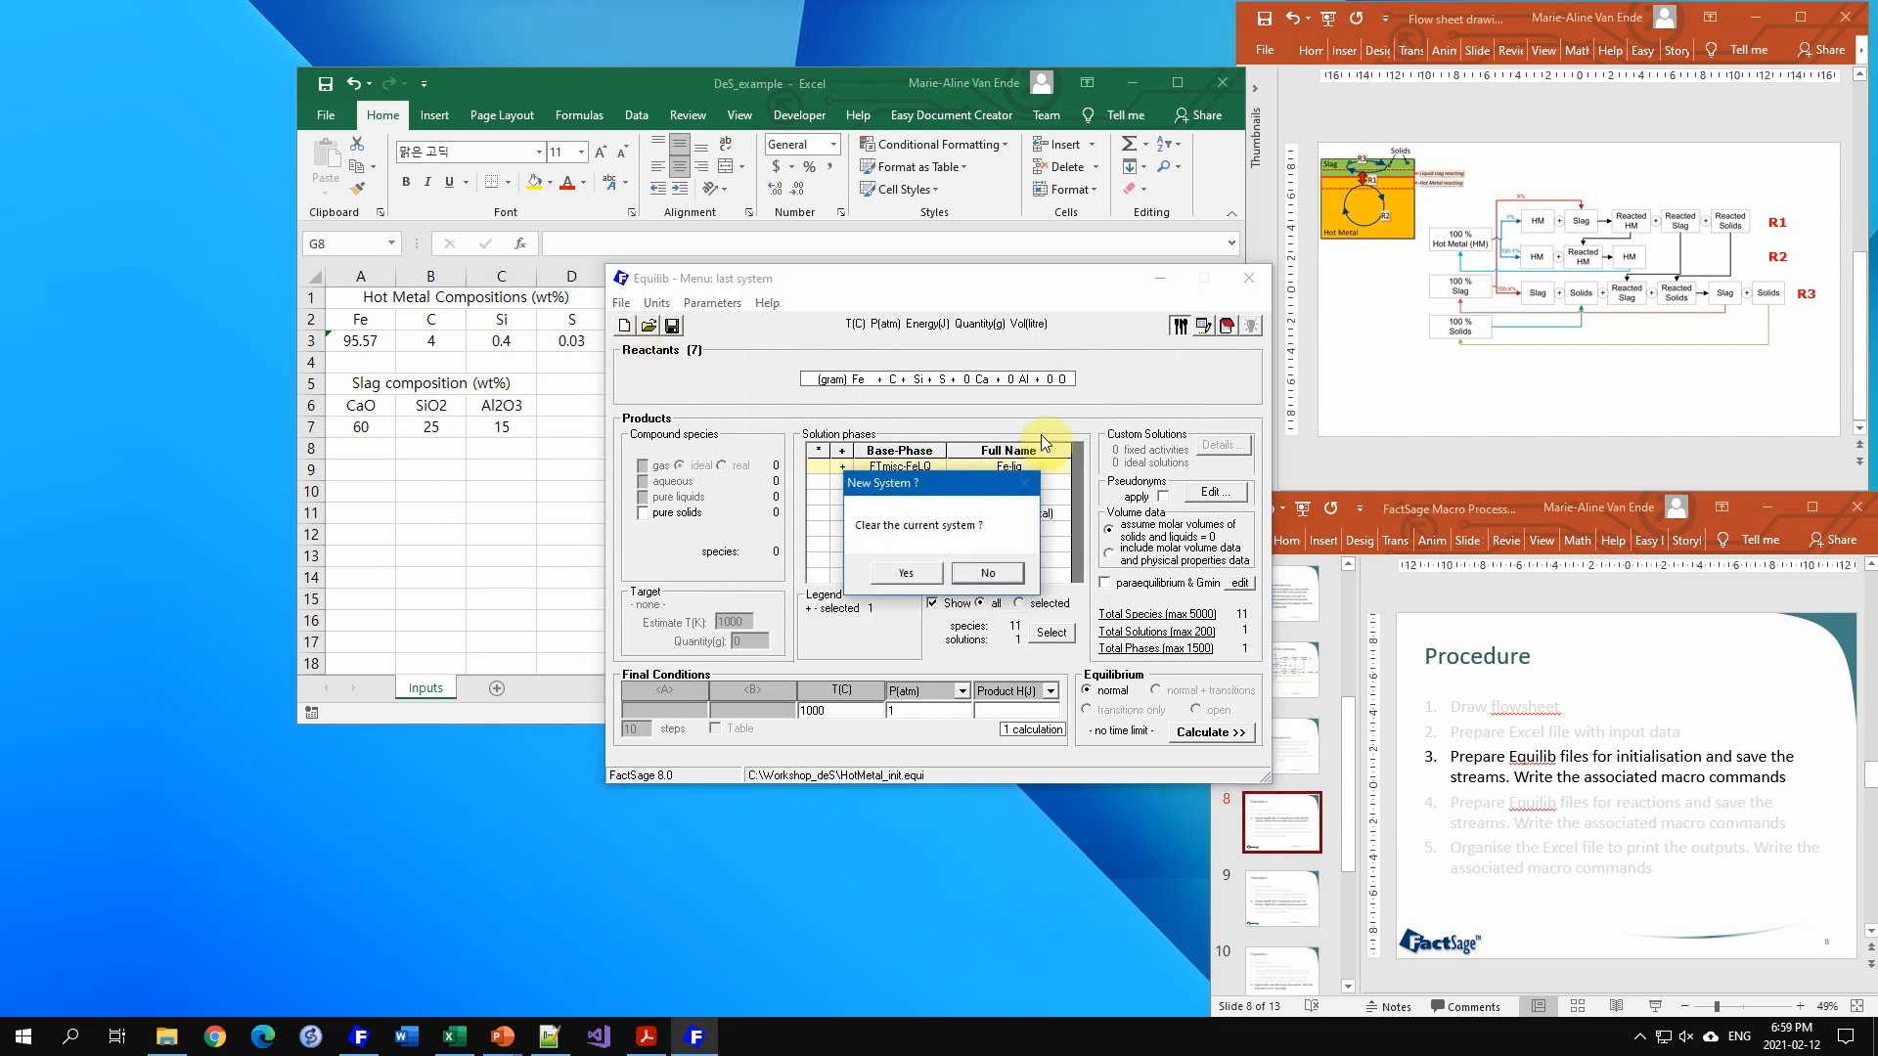
pyautogui.click(906, 571)
pyautogui.click(993, 637)
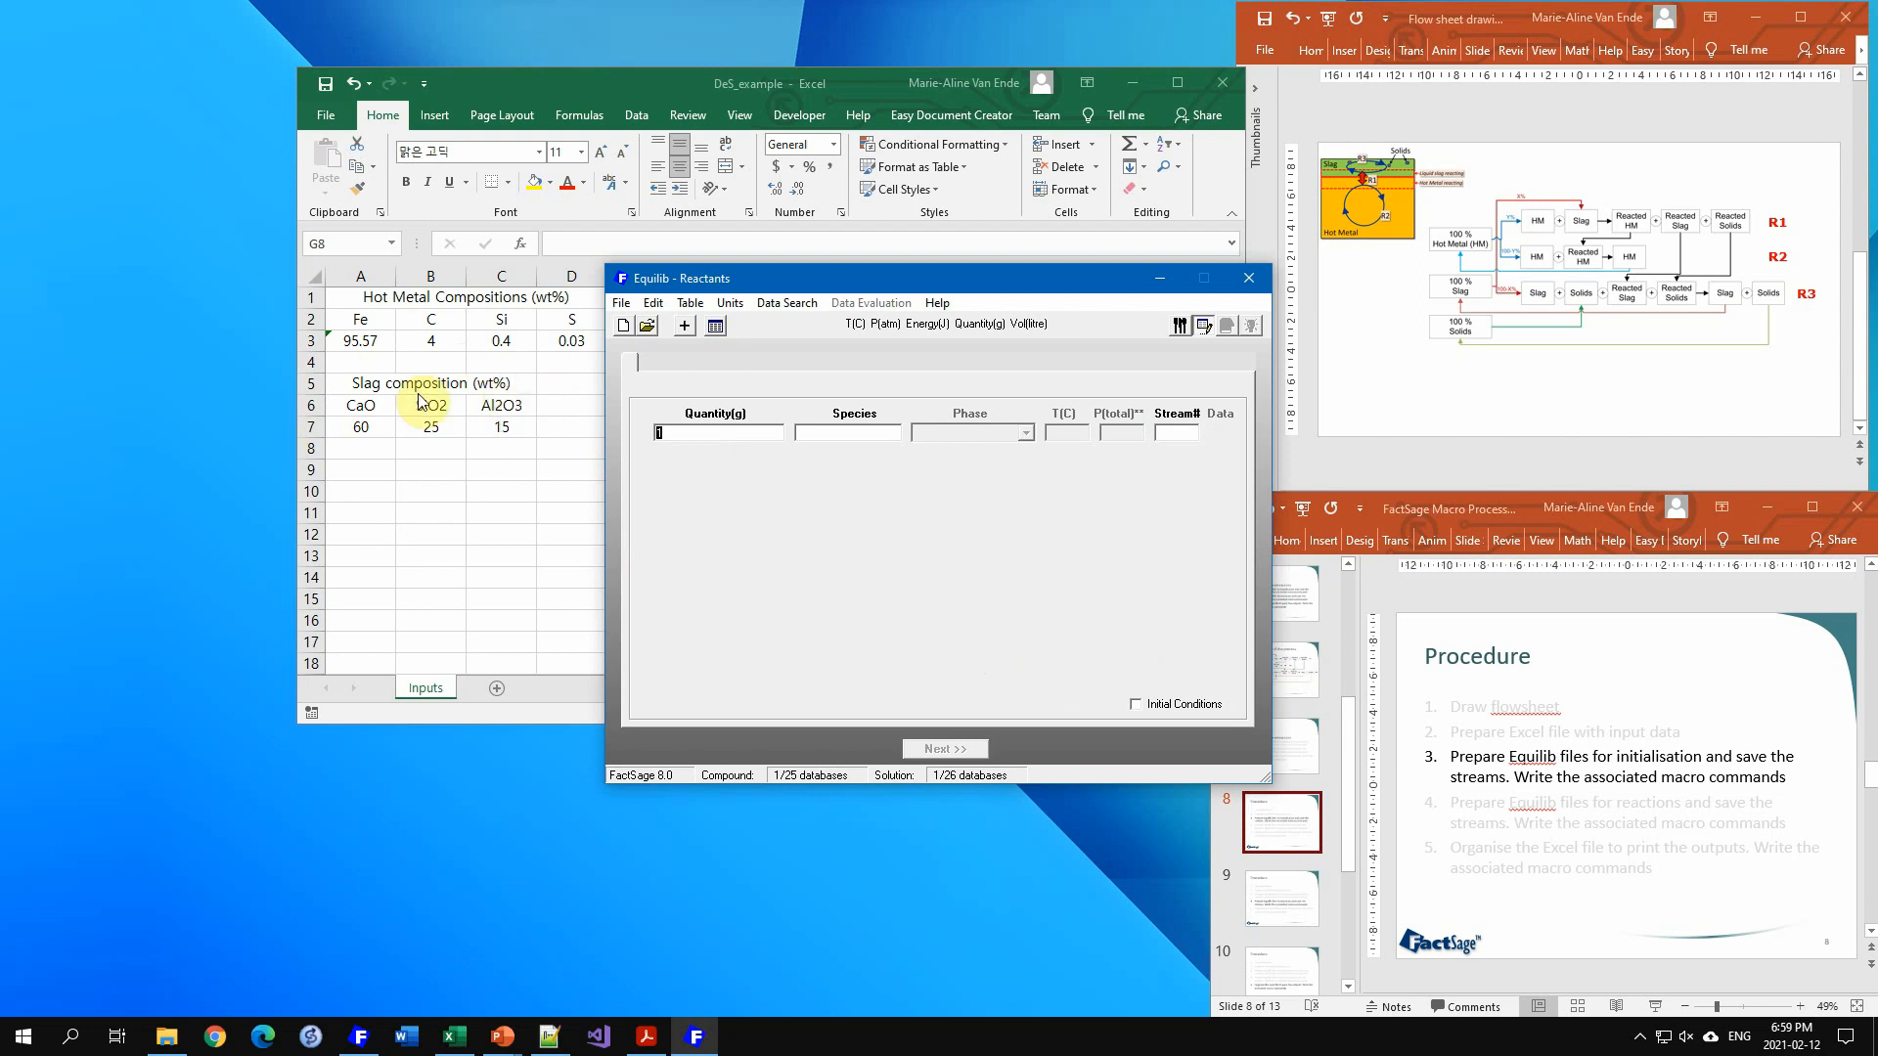
pyautogui.click(686, 326)
pyautogui.click(687, 326)
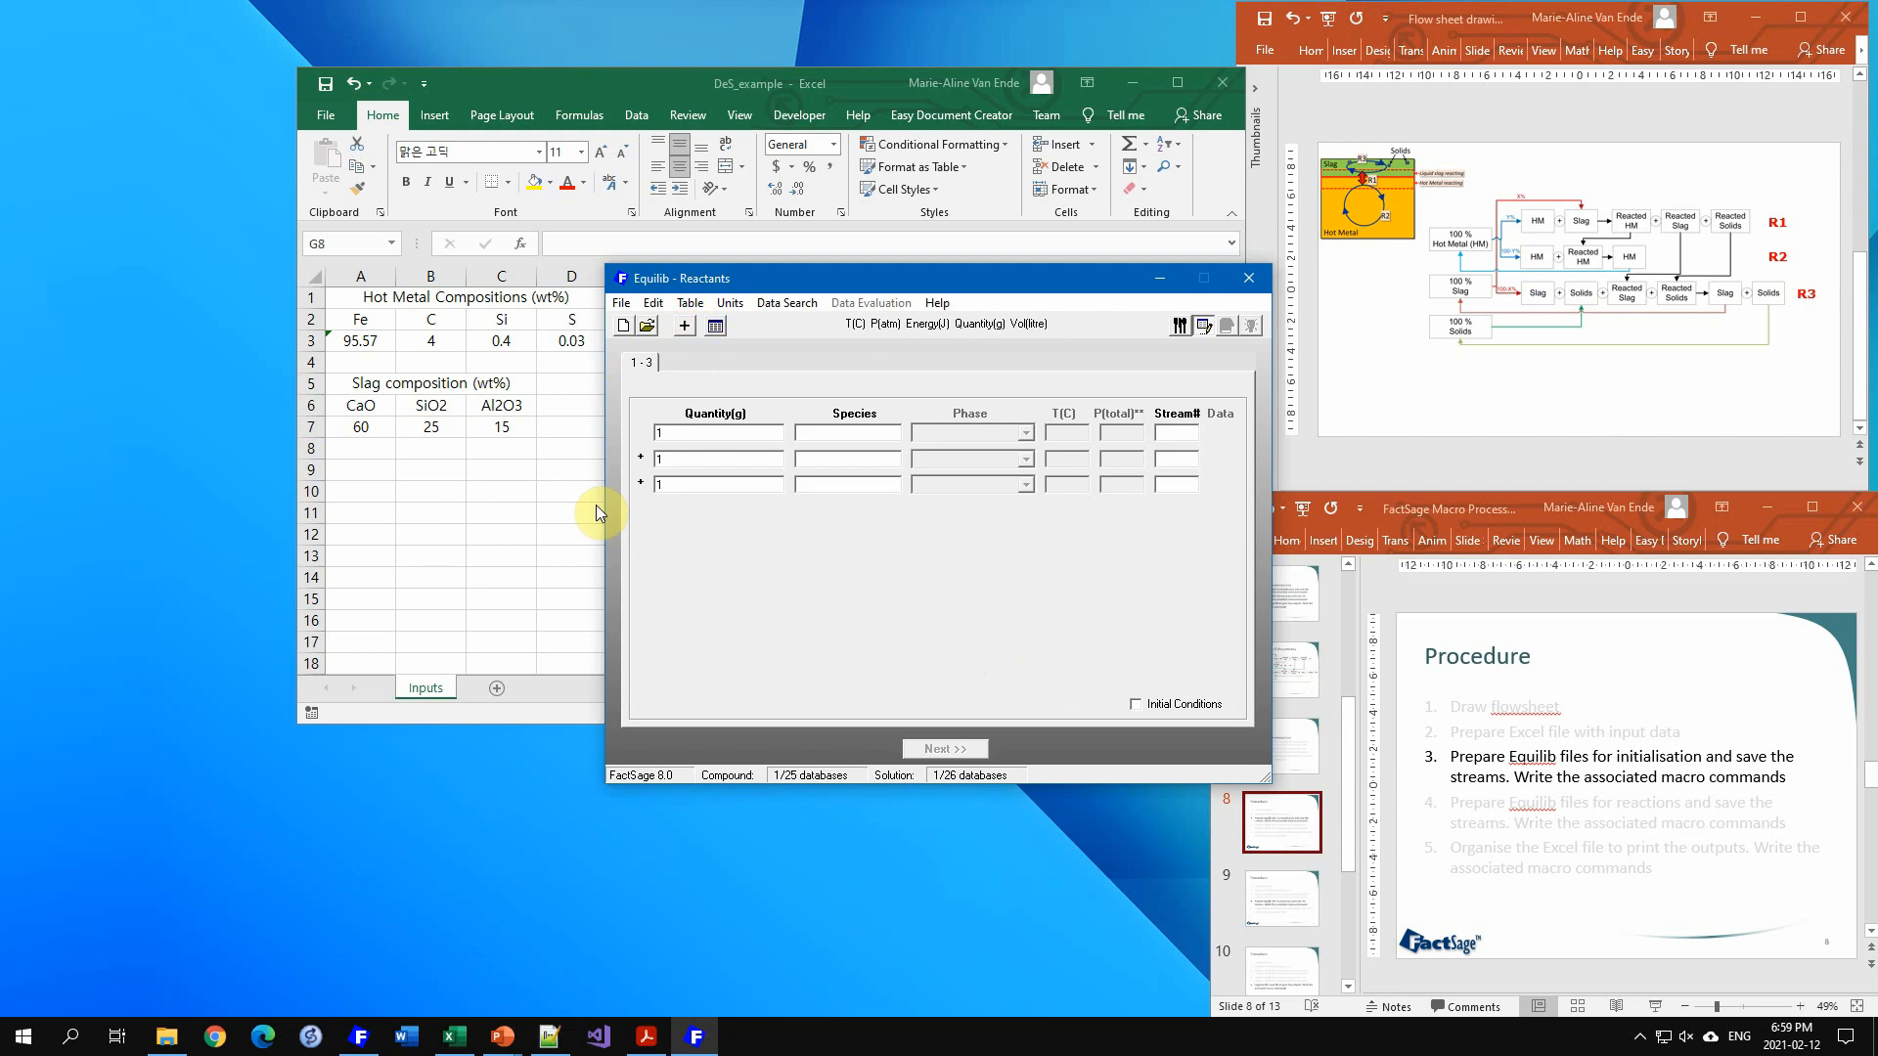
# Step: Enter CaO, SiO2 and Al2O3 as the three reactant species
pyautogui.click(827, 433)
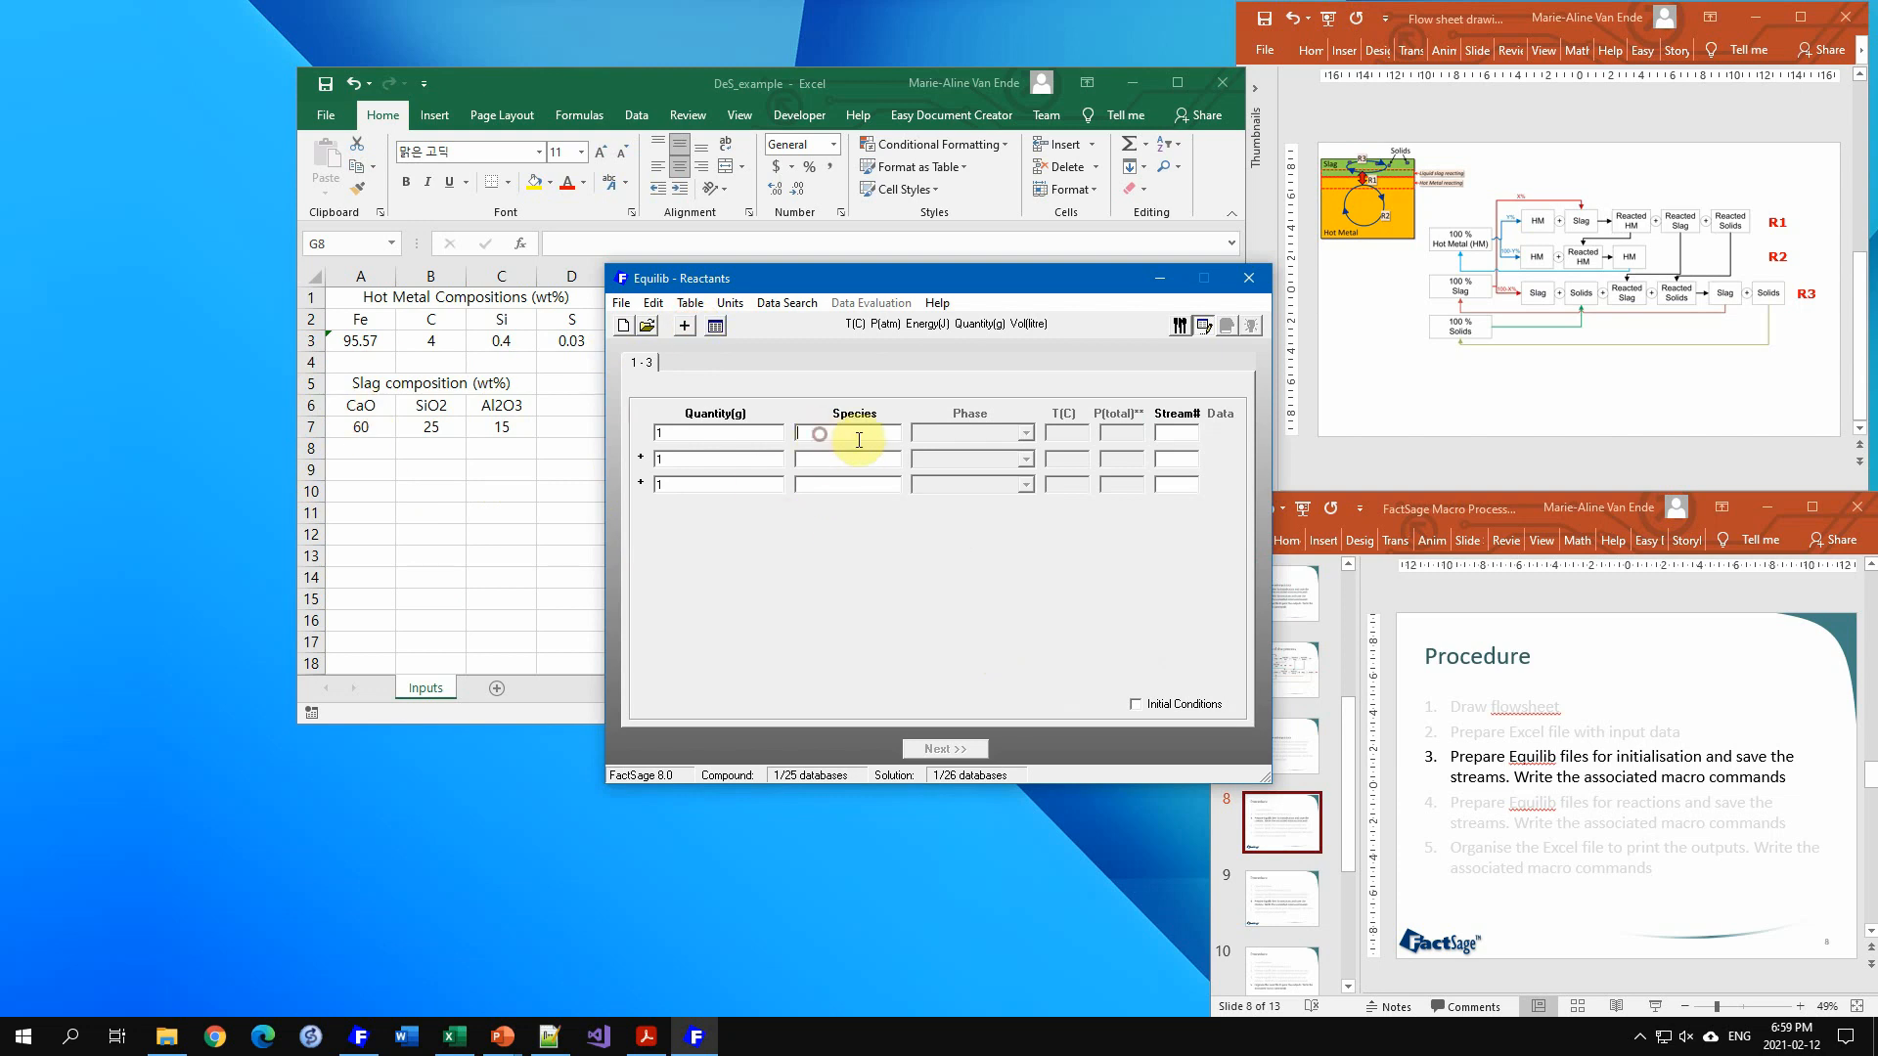
pyautogui.write('CaO')
pyautogui.press('Return')
pyautogui.write('SiO2')
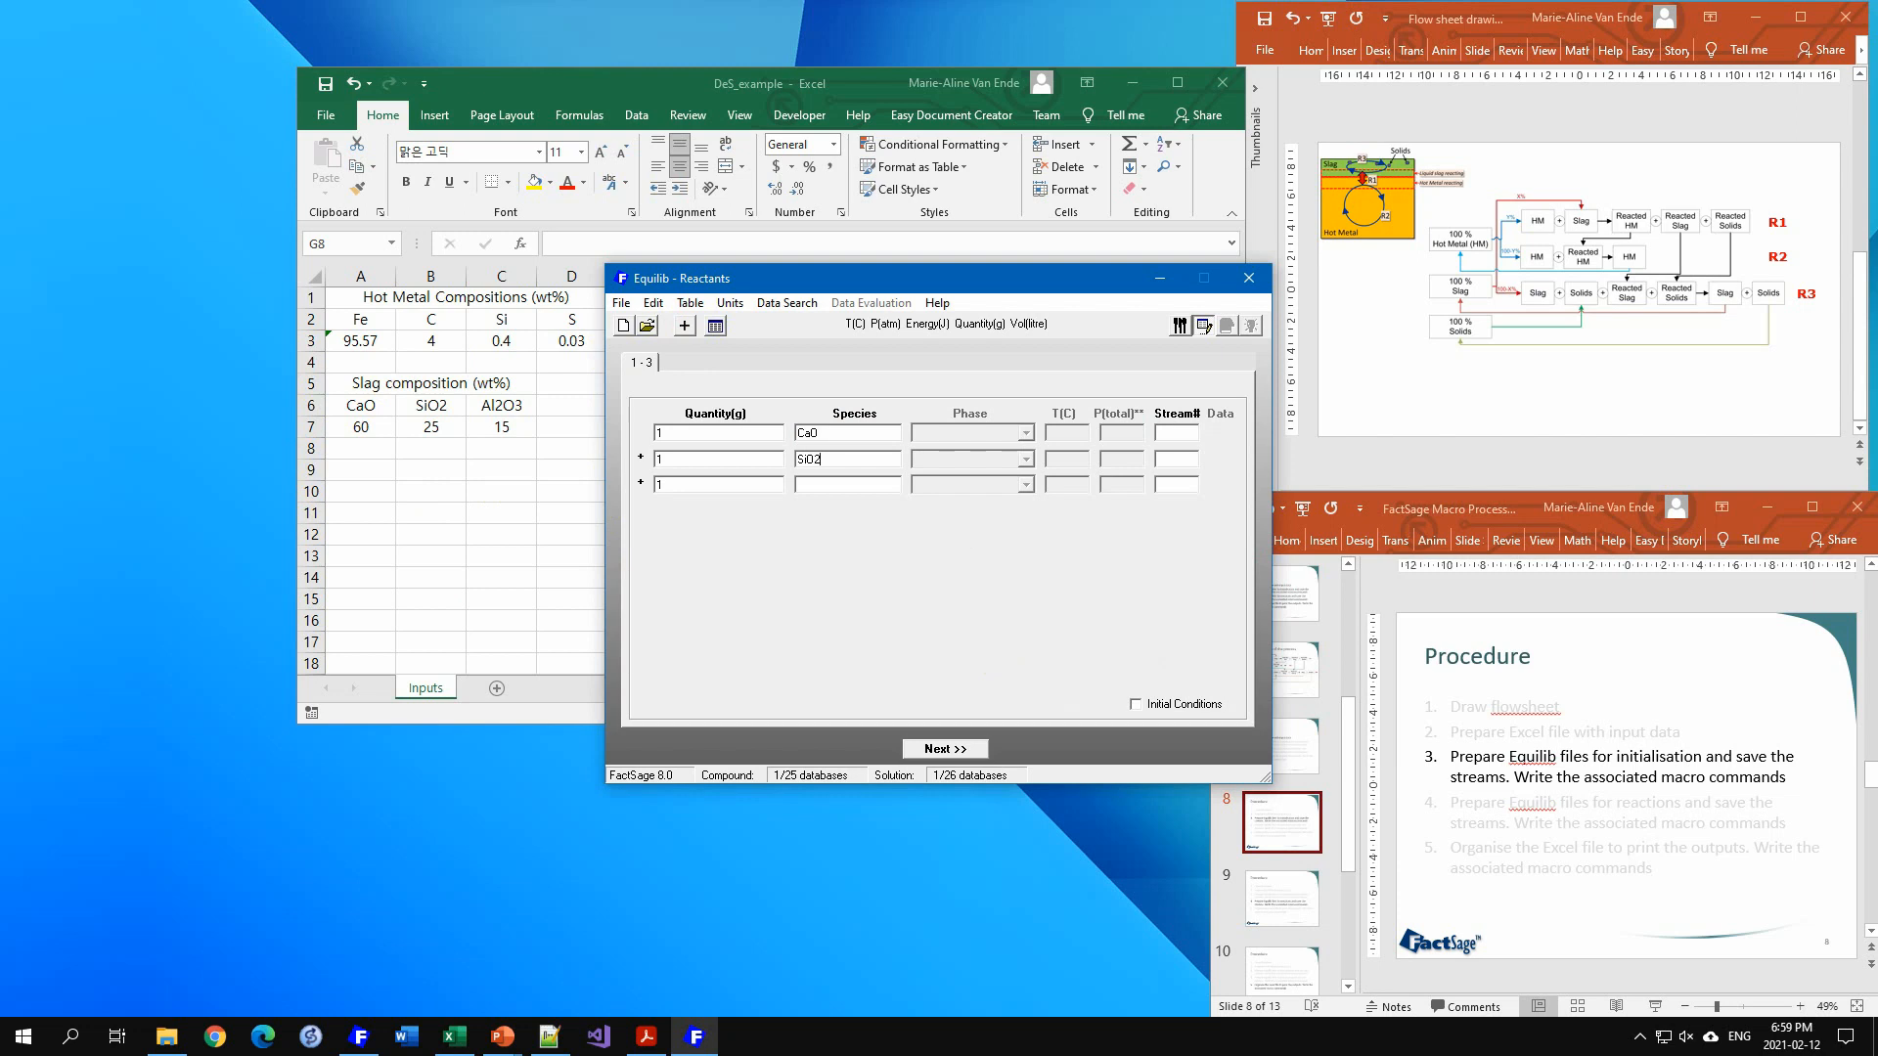
pyautogui.press('Tab')
pyautogui.press('Tab')
pyautogui.write('Al2O3')
pyautogui.doubleClick(699, 432)
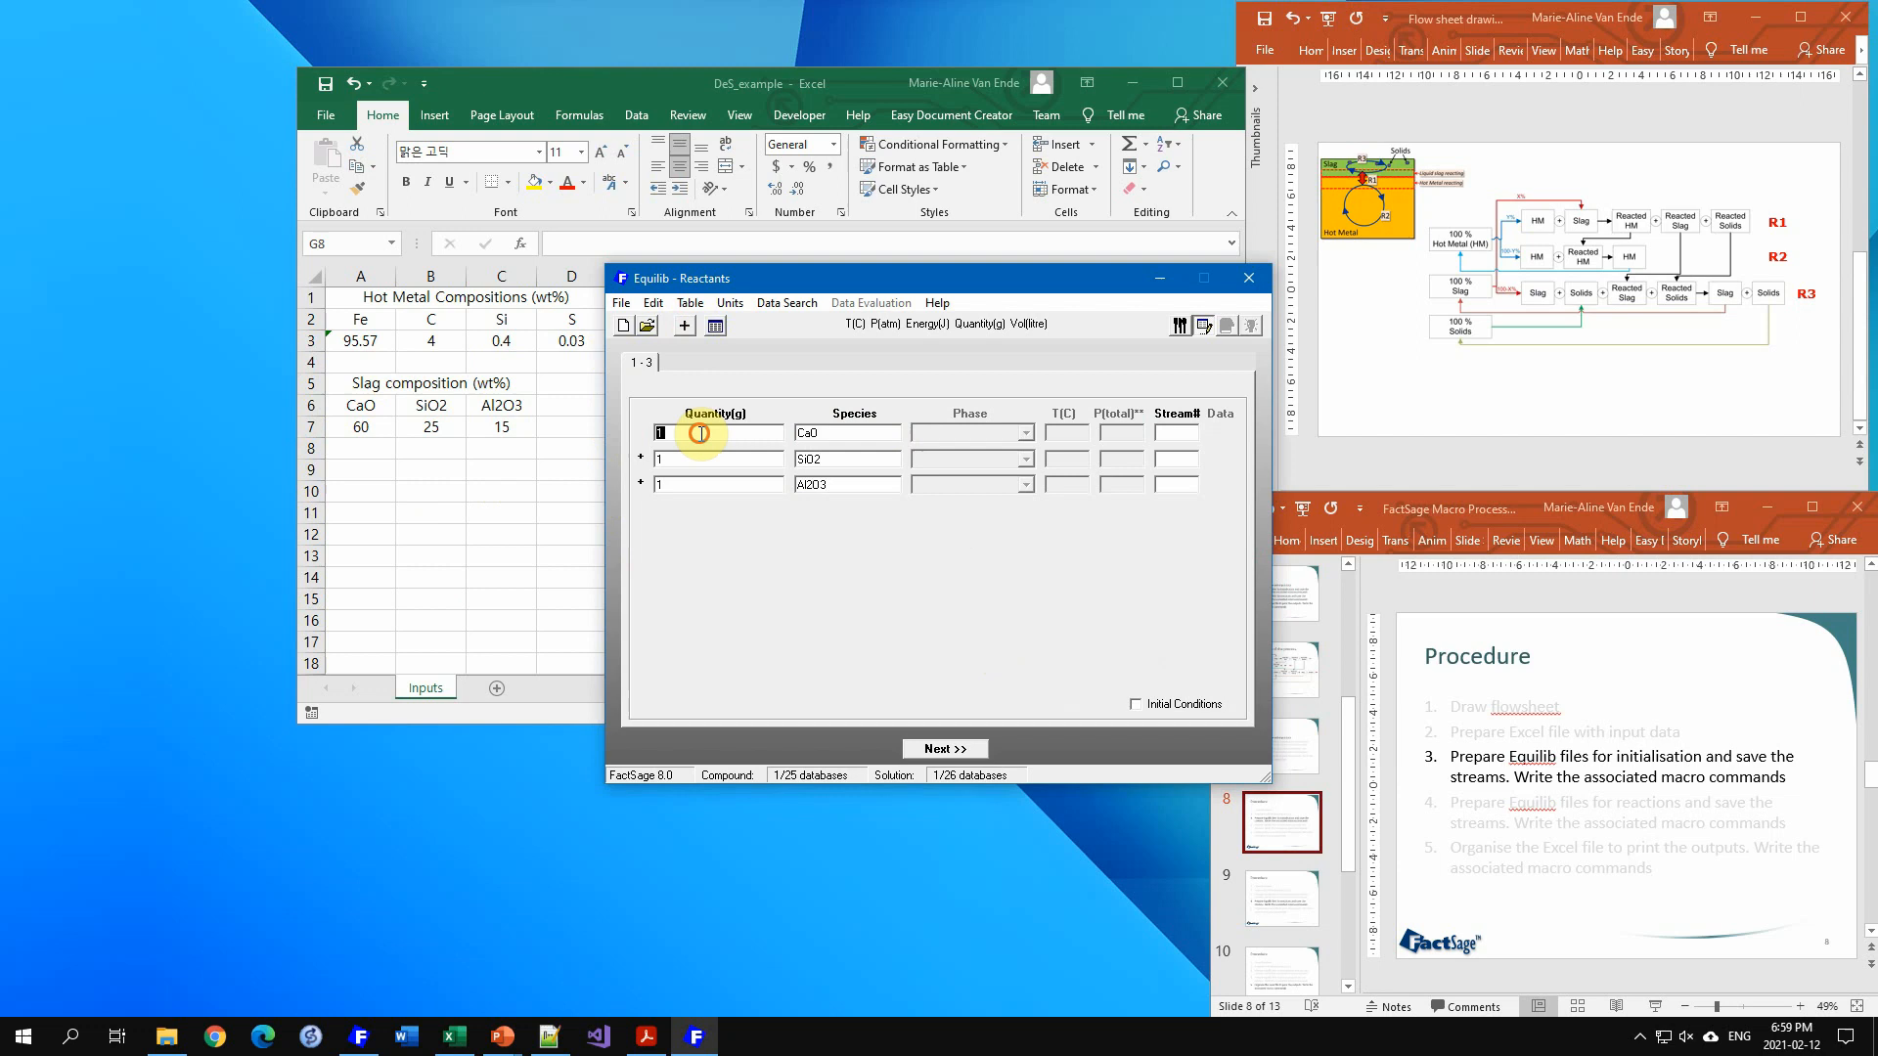
pyautogui.doubleClick(694, 486)
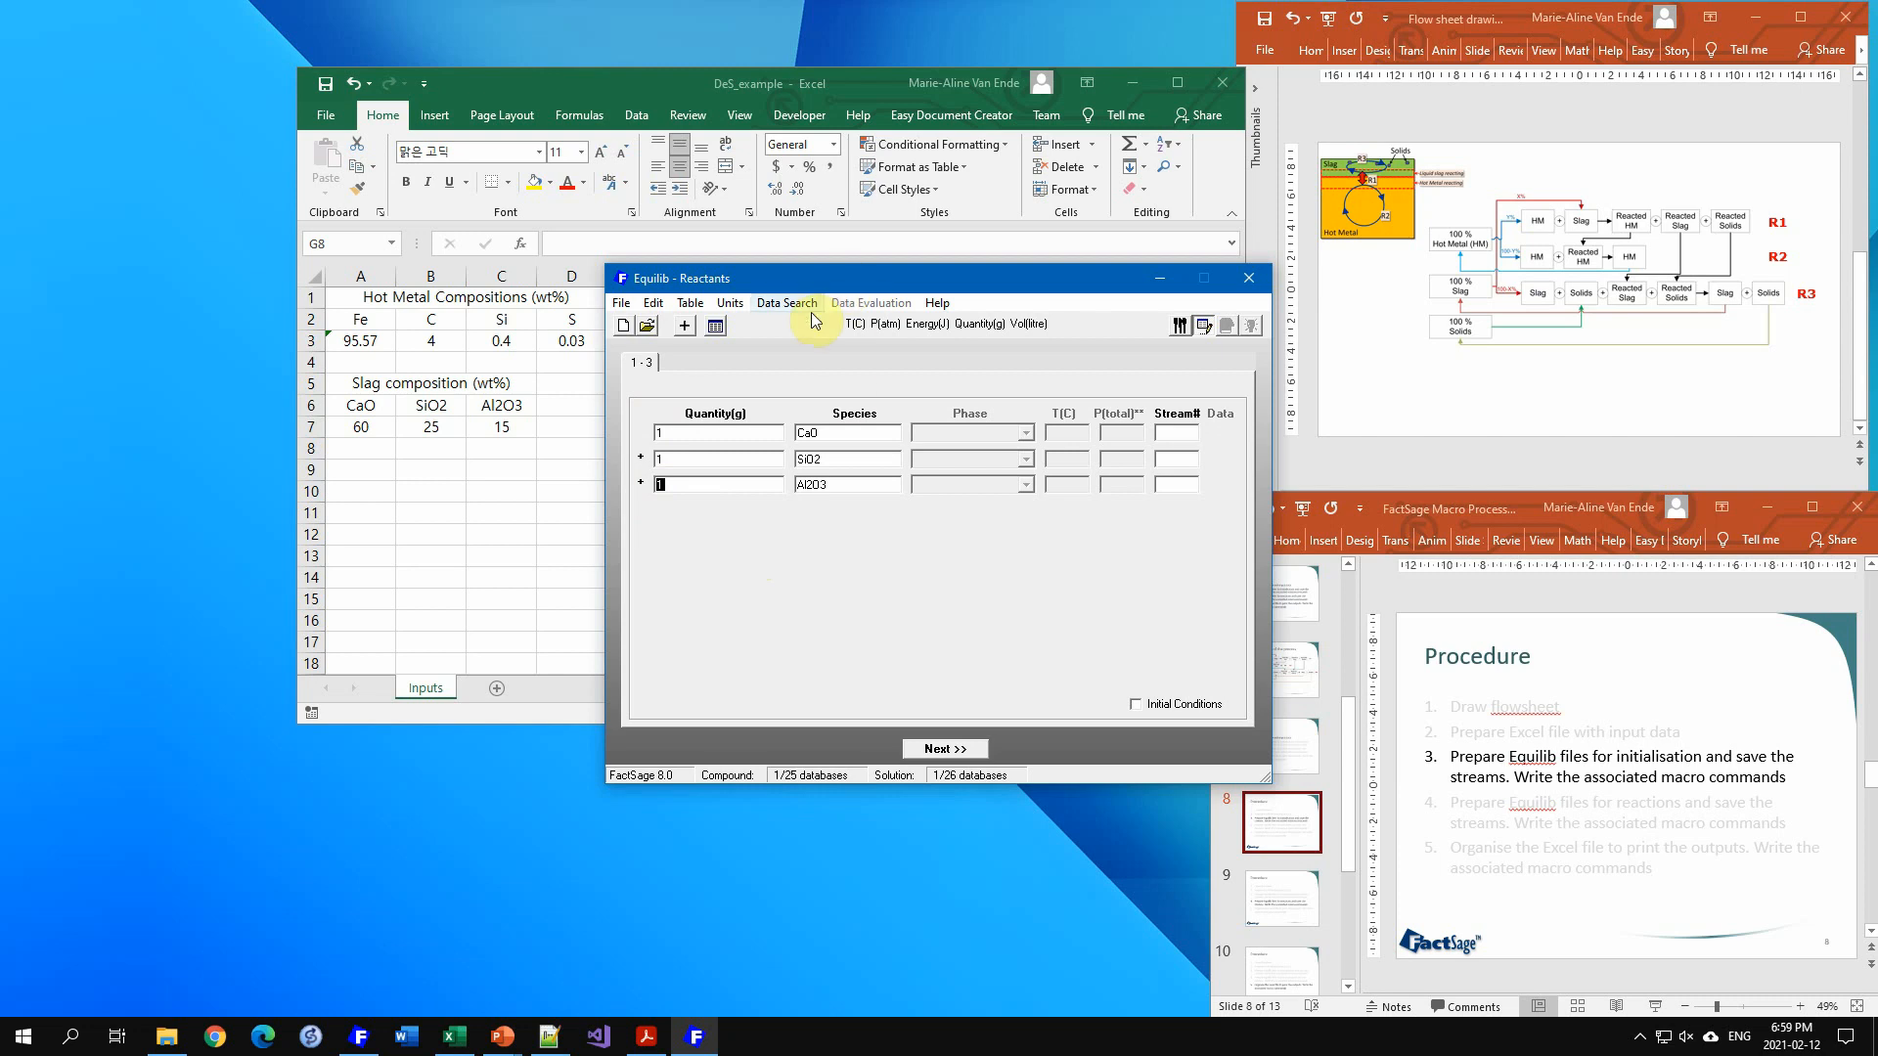
# Step: Confirm the units and restrict the data search to the FToxid database
pyautogui.click(929, 324)
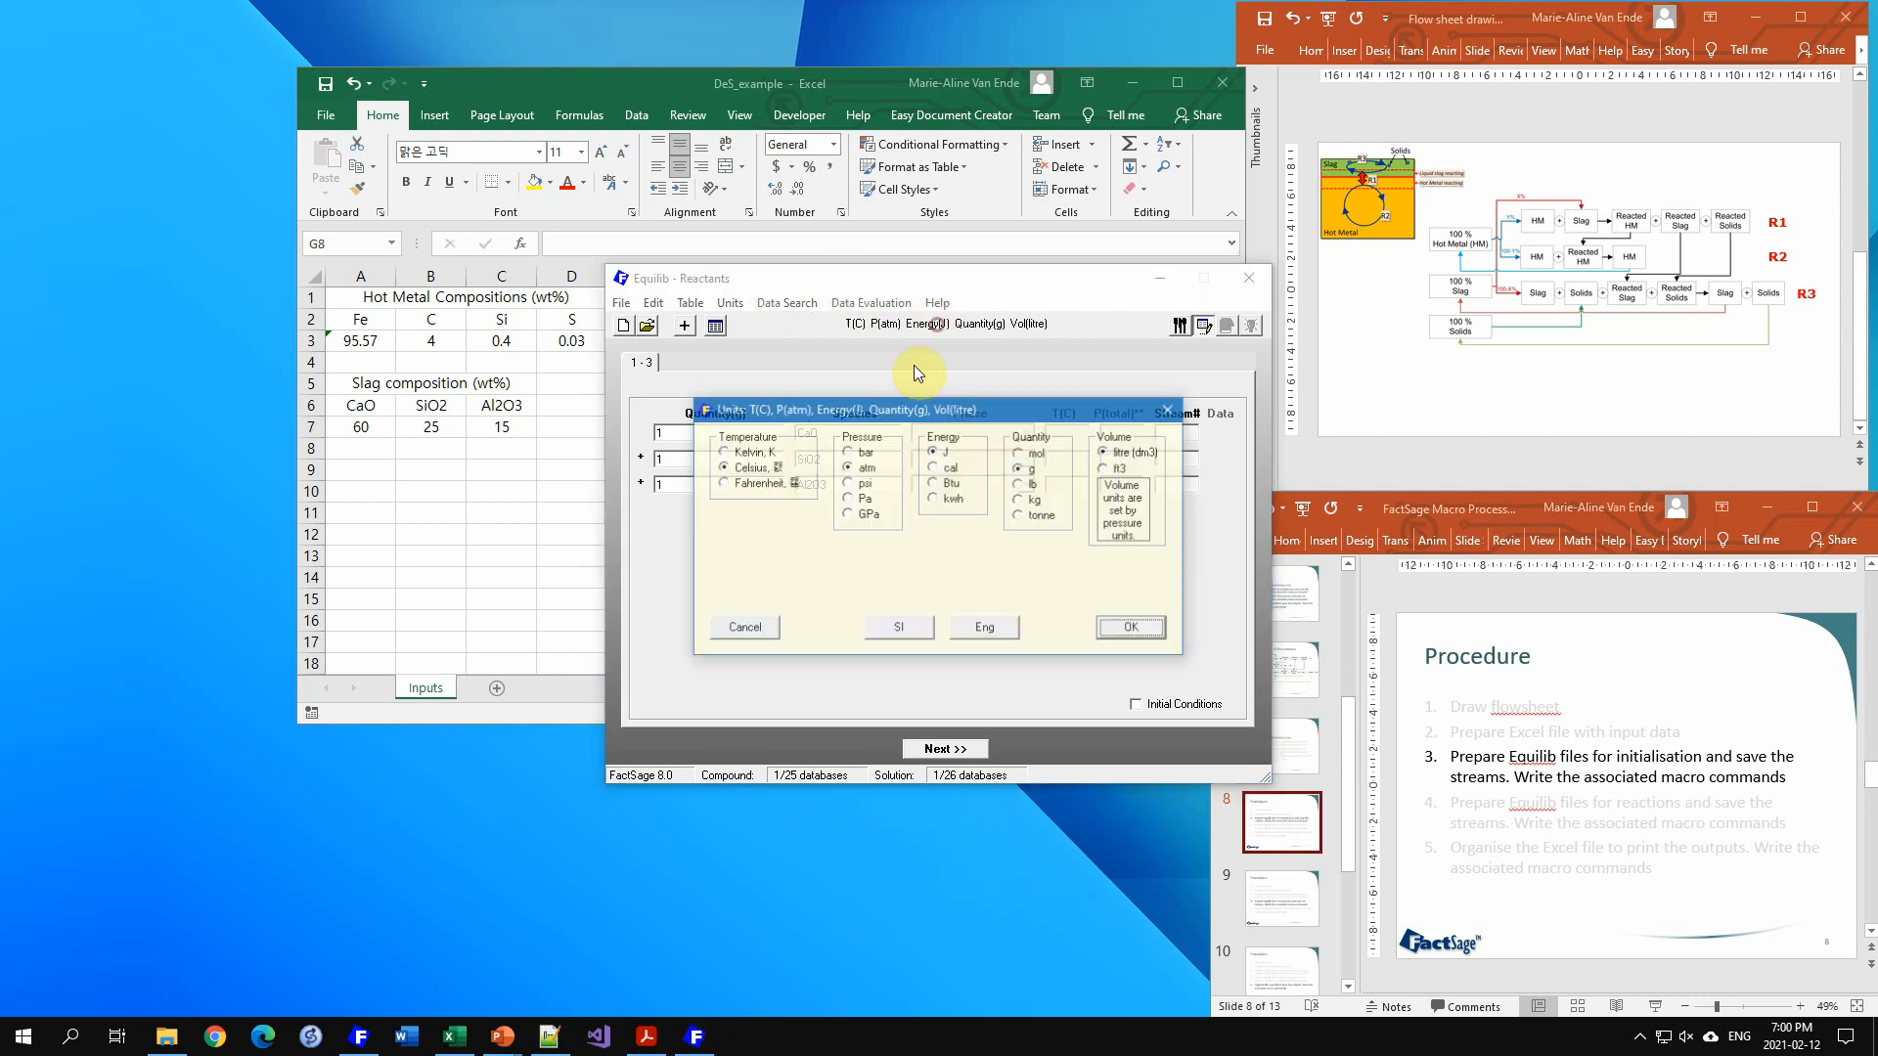
pyautogui.click(1132, 628)
pyautogui.click(781, 306)
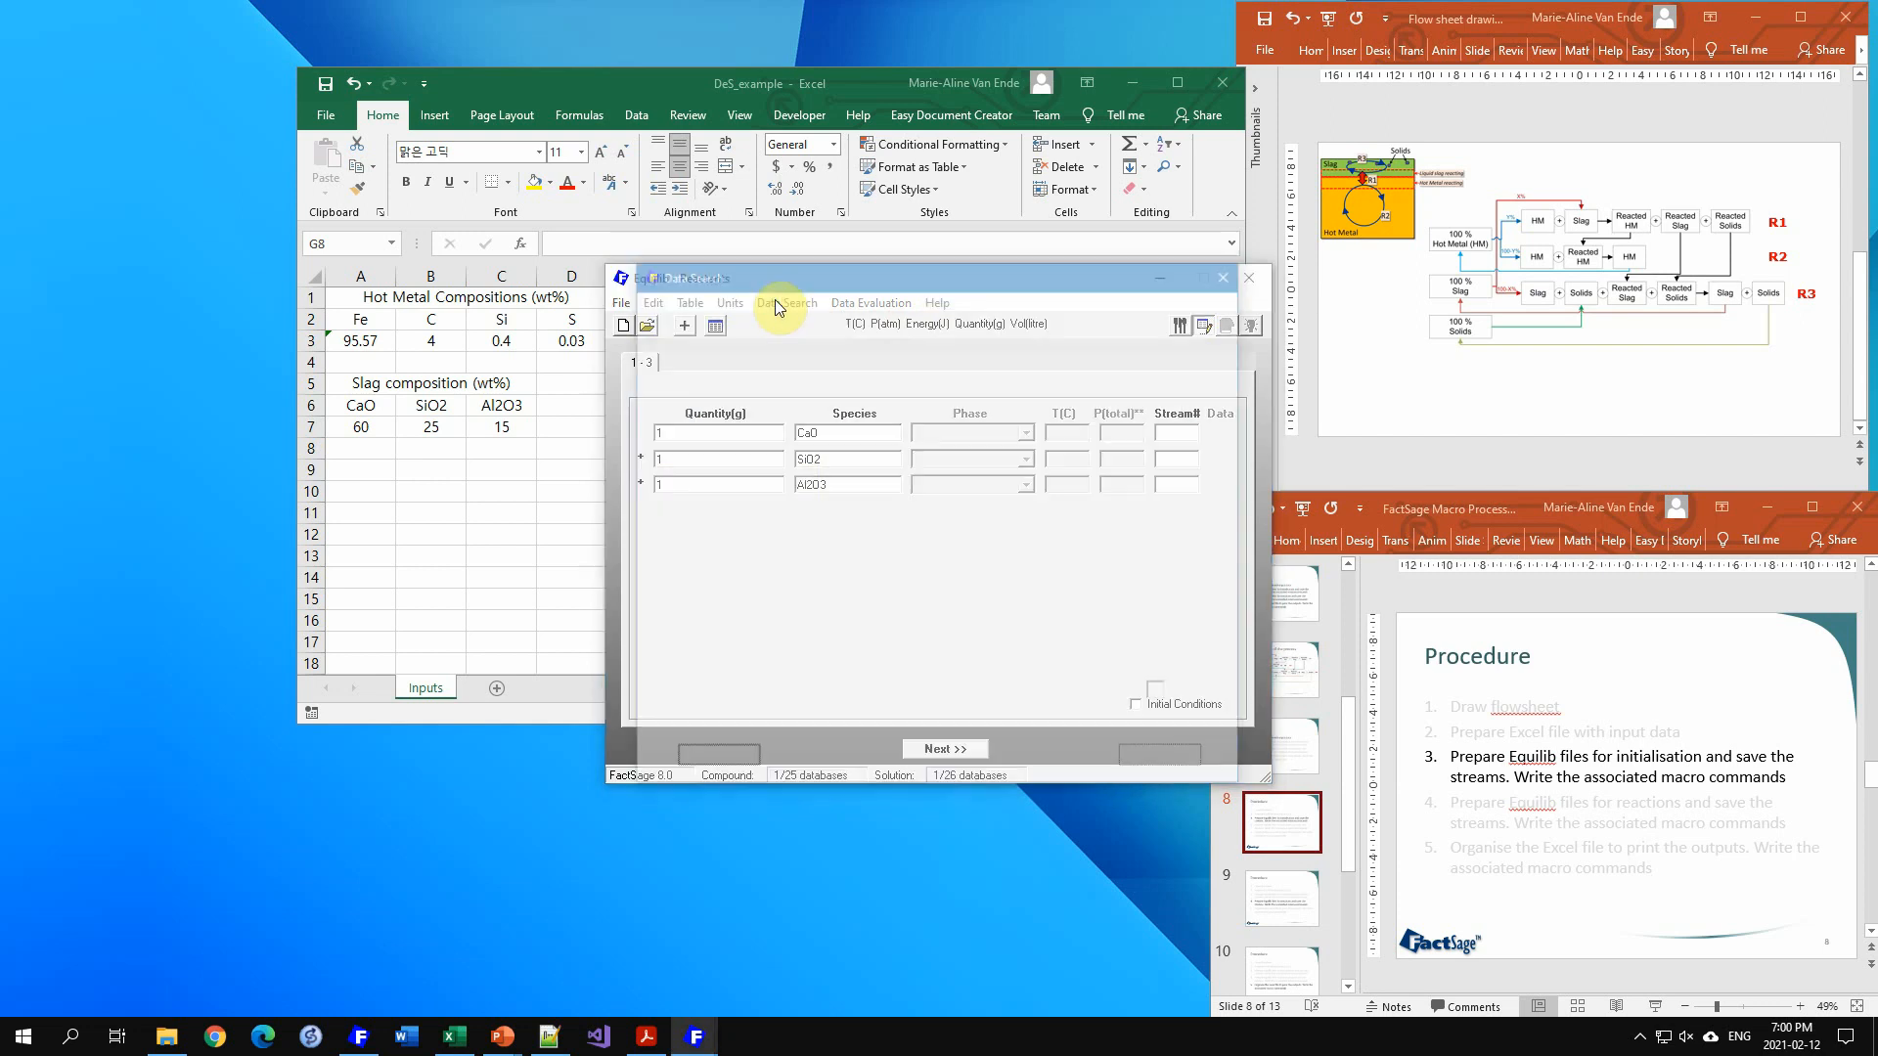
pyautogui.click(936, 398)
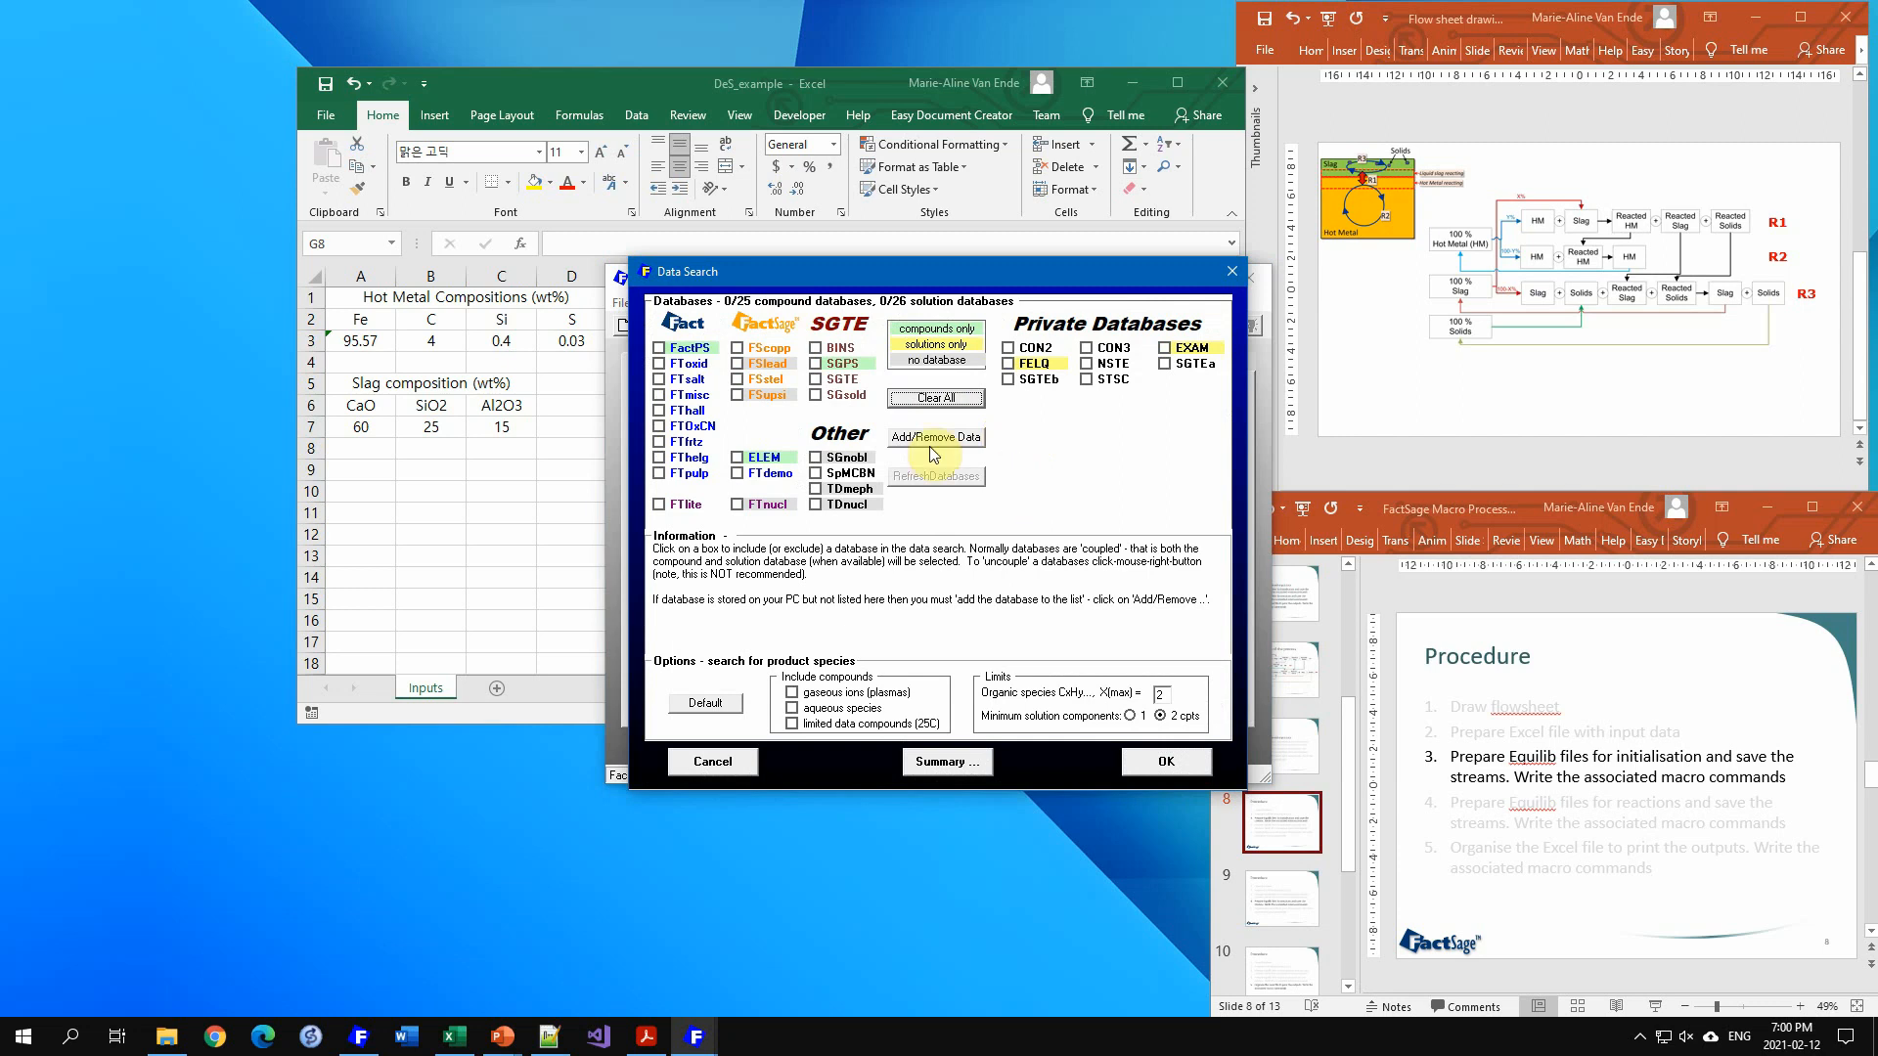
pyautogui.click(673, 368)
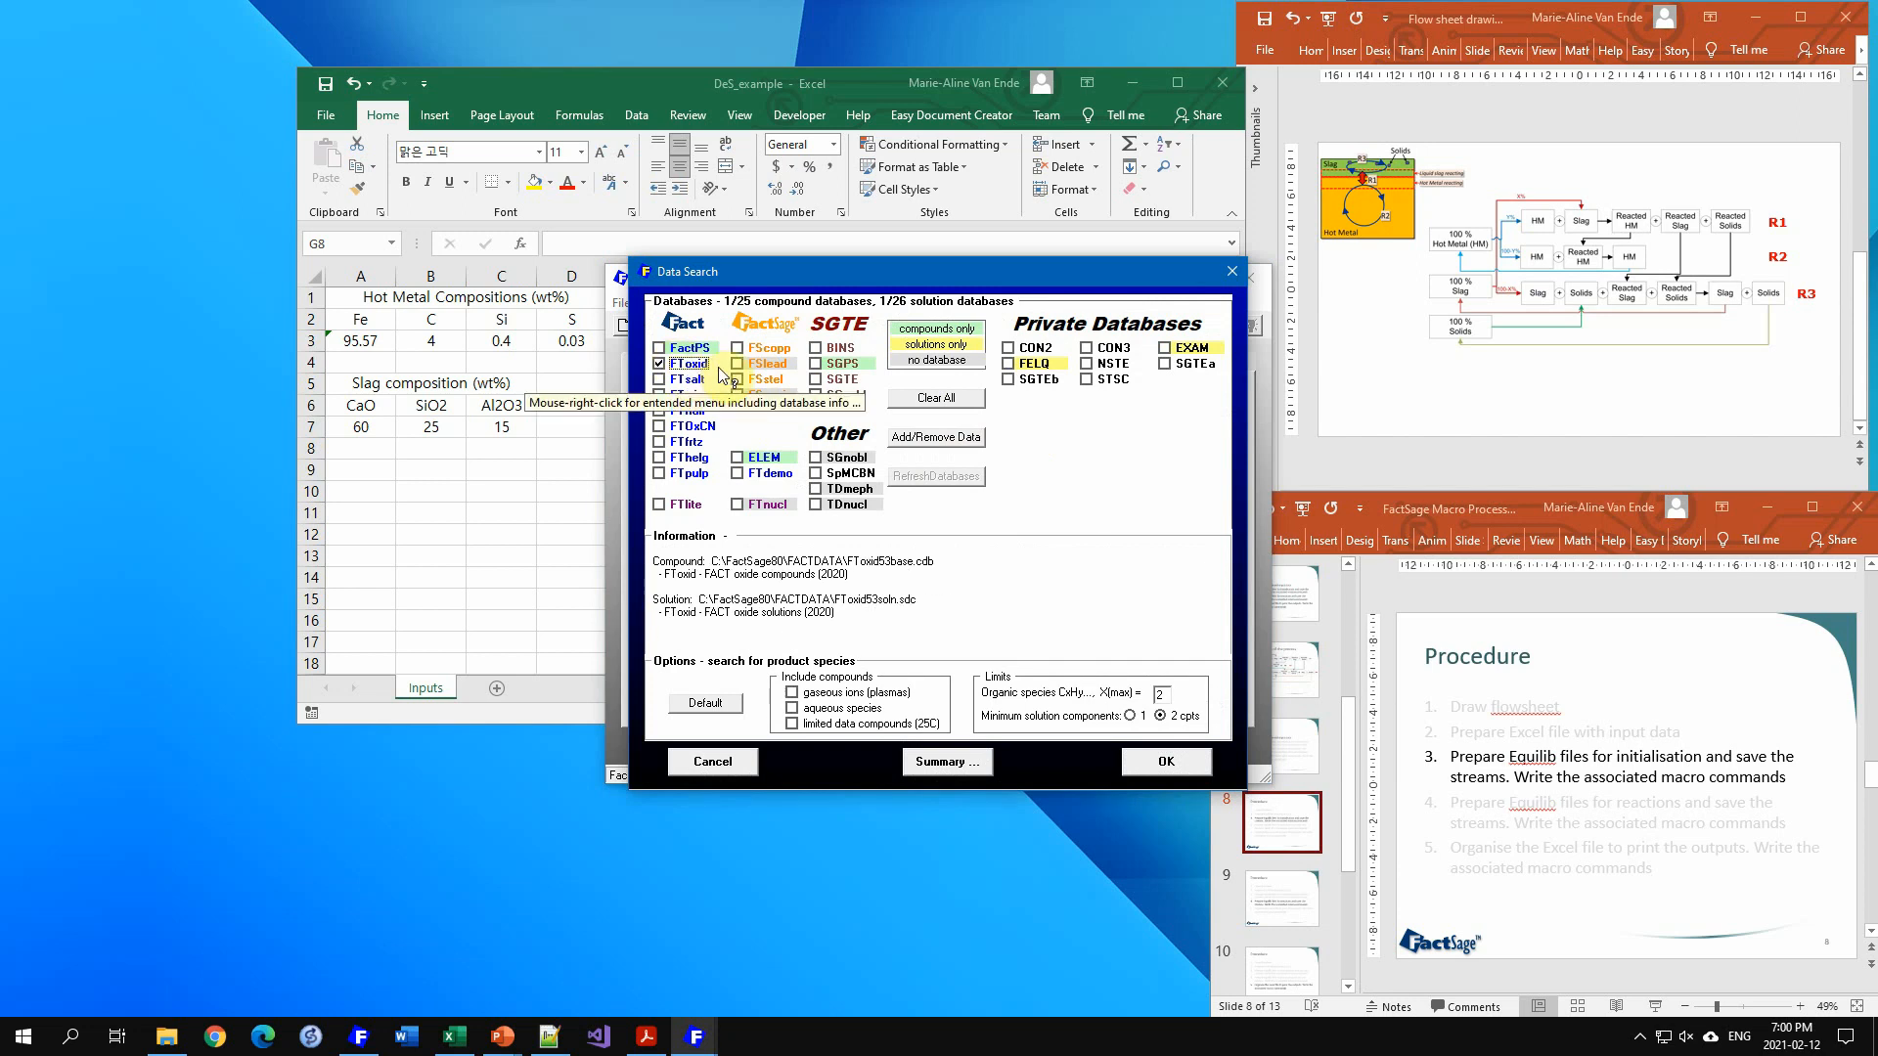
pyautogui.click(1164, 767)
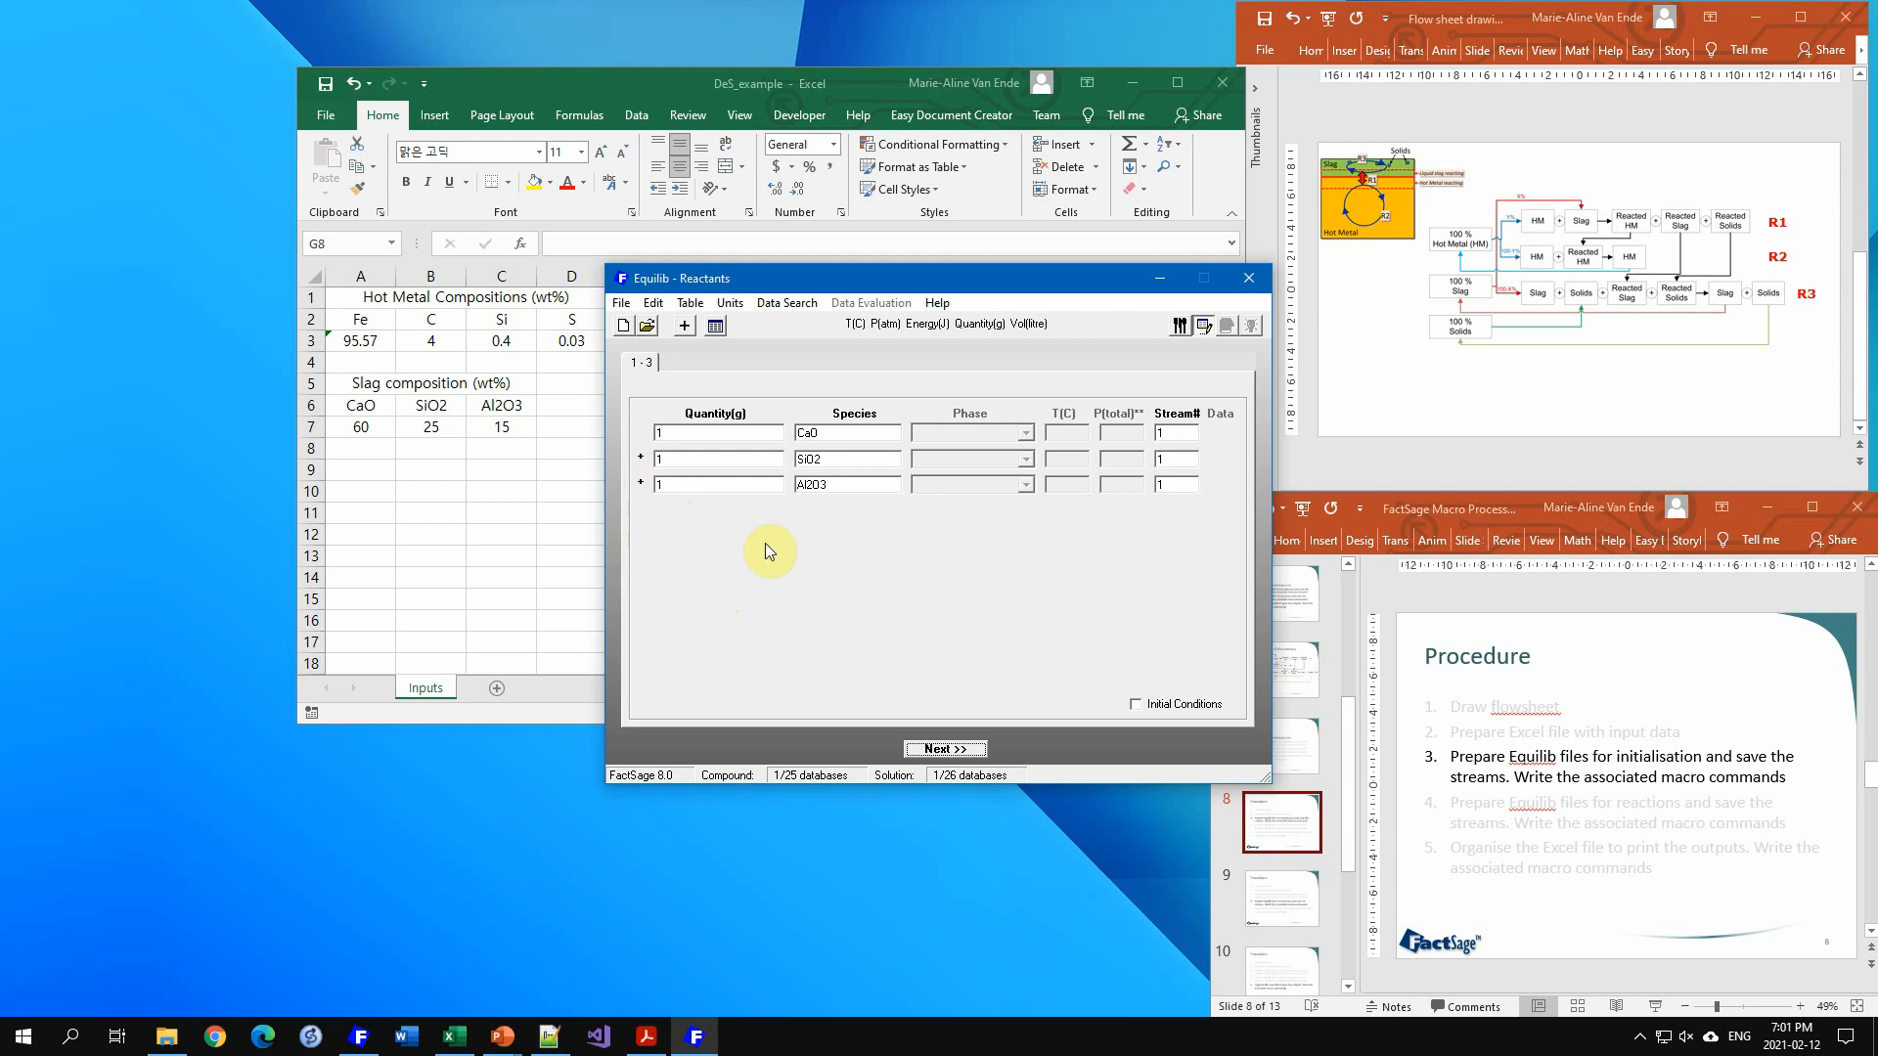
# Step: Add two more reactant rows and enter Fe and S as their species
pyautogui.click(685, 326)
pyautogui.click(685, 326)
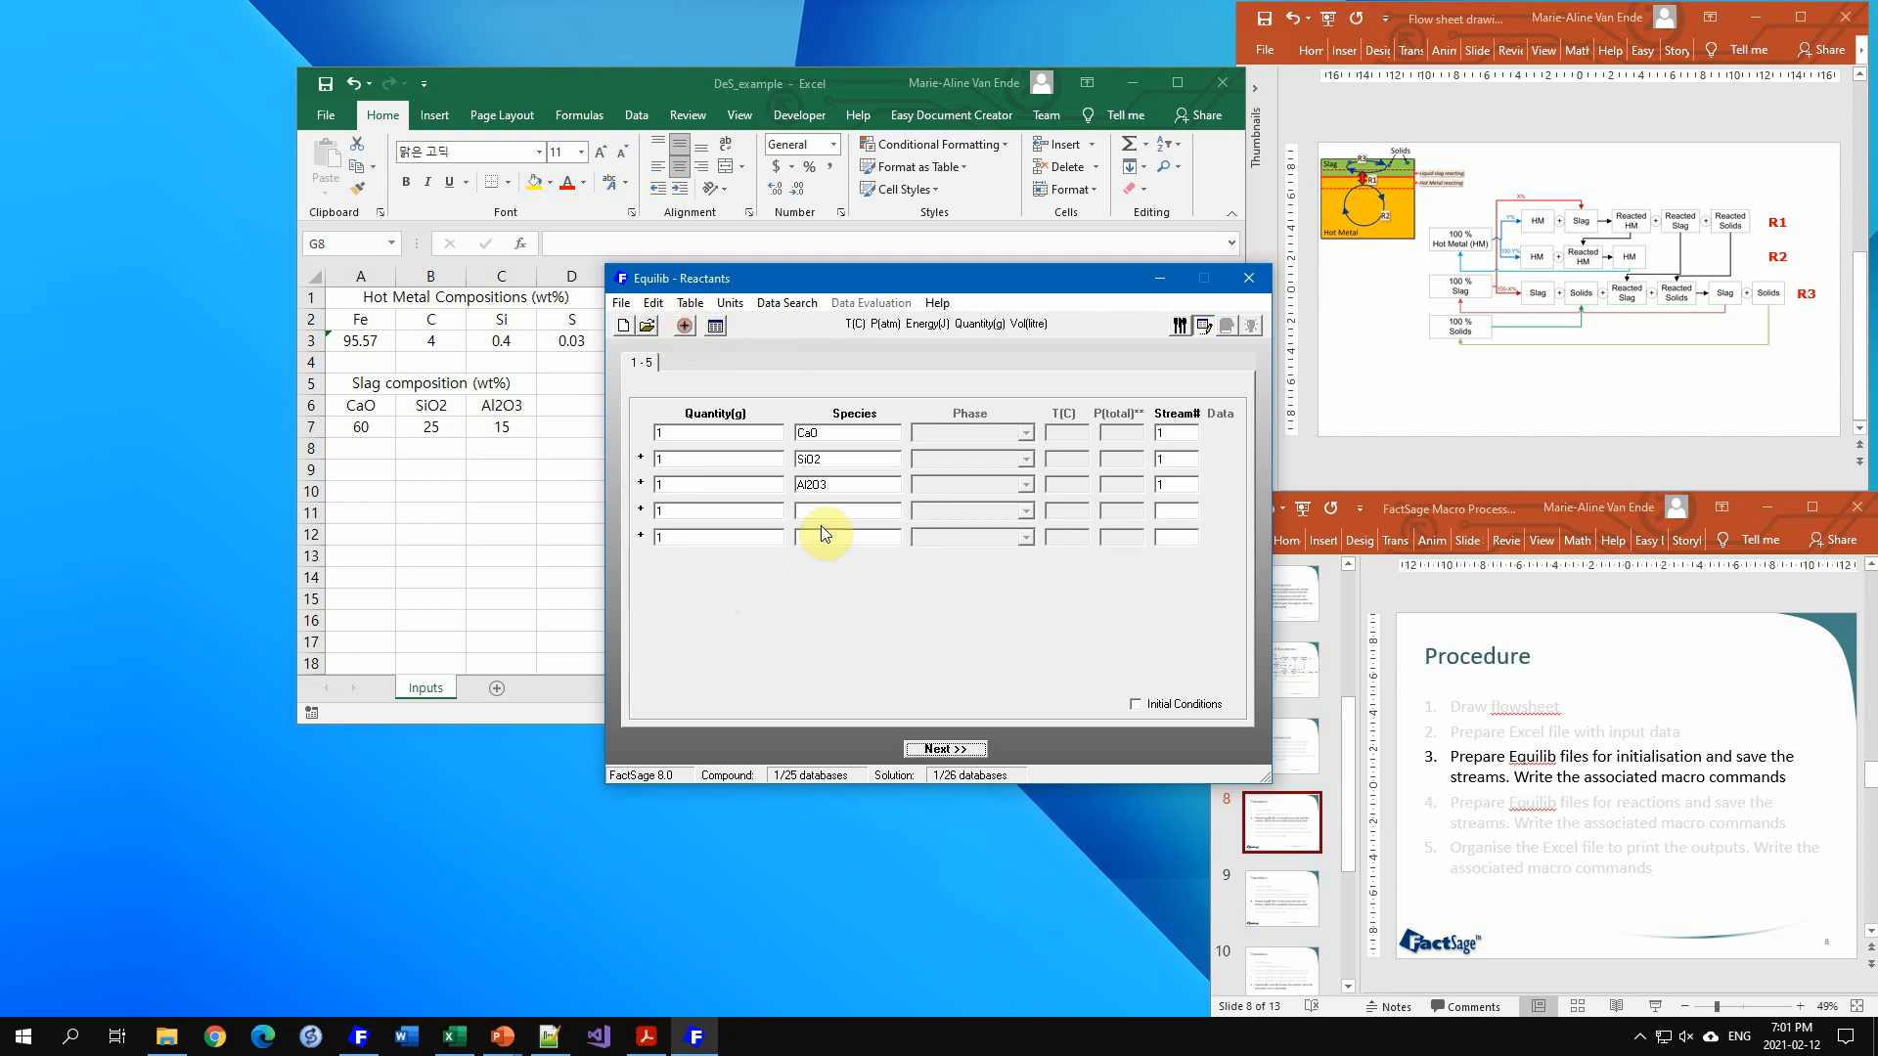
pyautogui.click(834, 513)
pyautogui.write('Fe')
pyautogui.click(843, 544)
pyautogui.write('S')
# Step: Set the Fe and S reactant quantities to 0 and proceed to the product menu
pyautogui.click(685, 511)
pyautogui.doubleClick(675, 511)
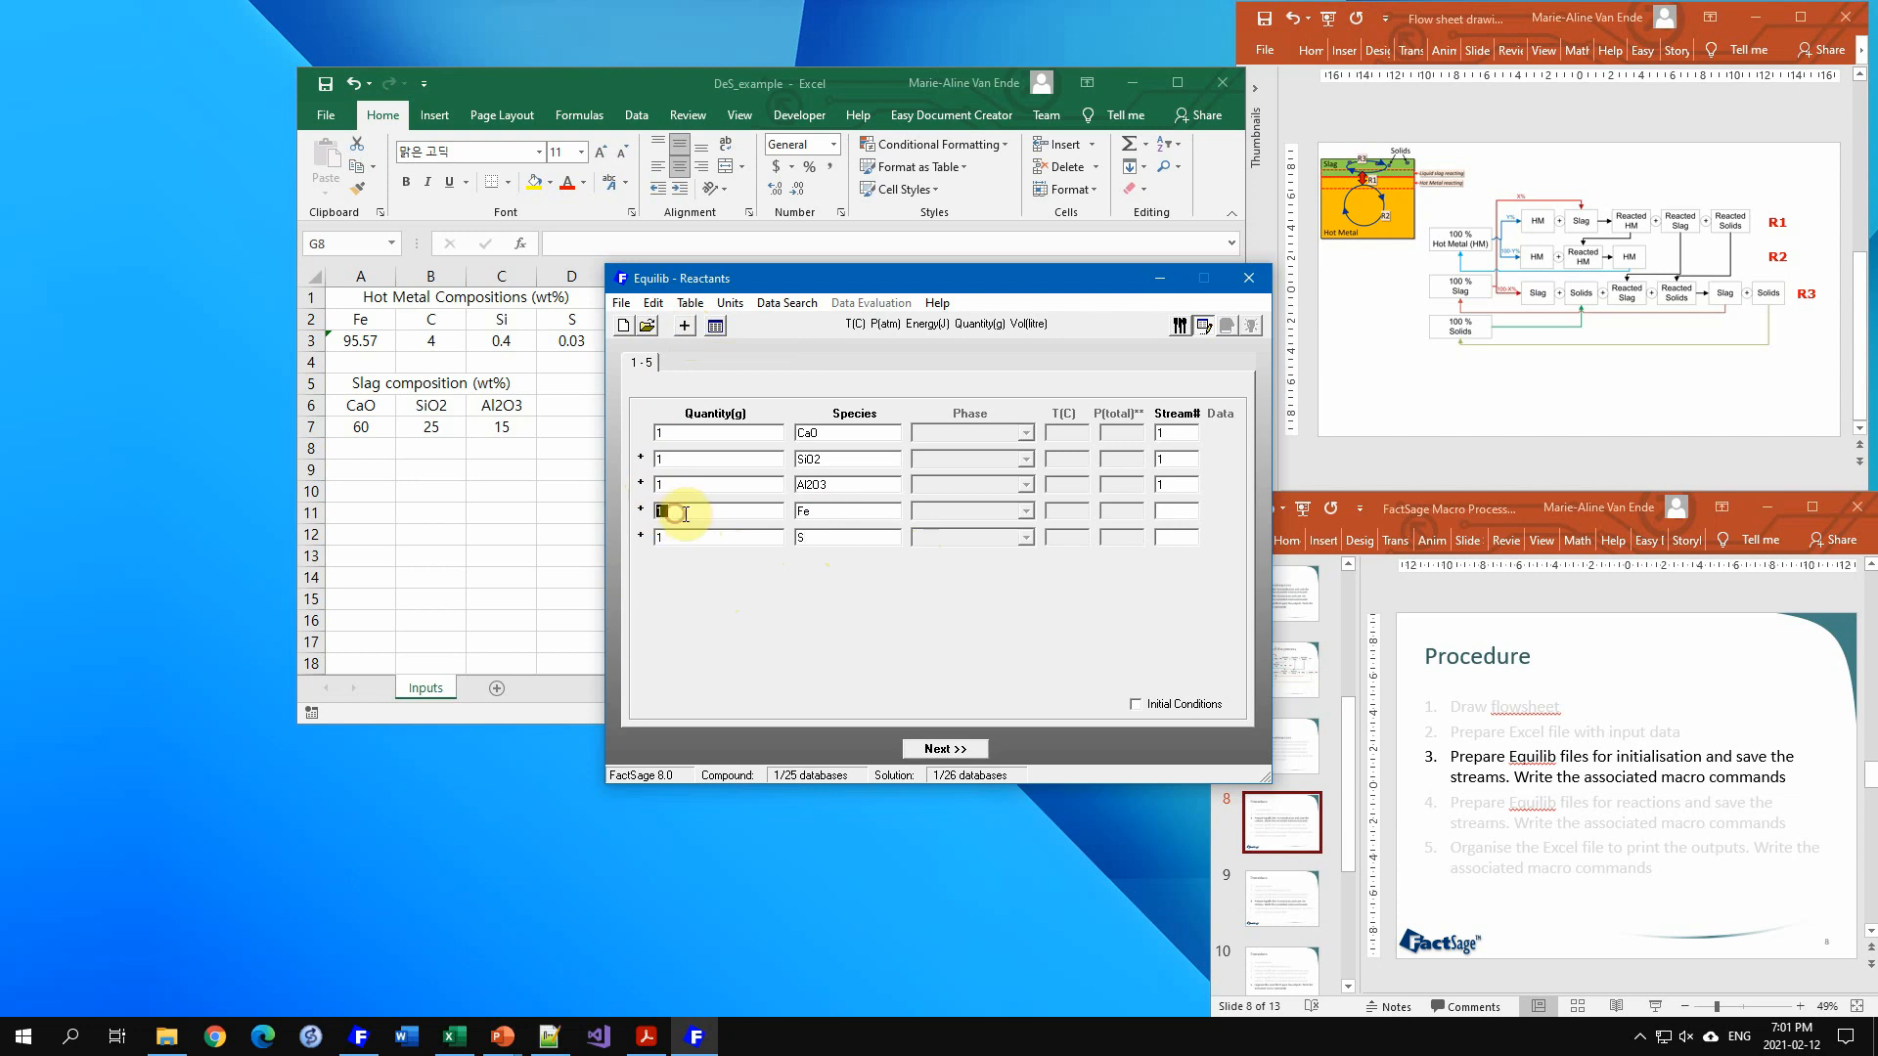
pyautogui.write('0')
pyautogui.click(666, 537)
pyautogui.doubleClick(665, 537)
pyautogui.write('0')
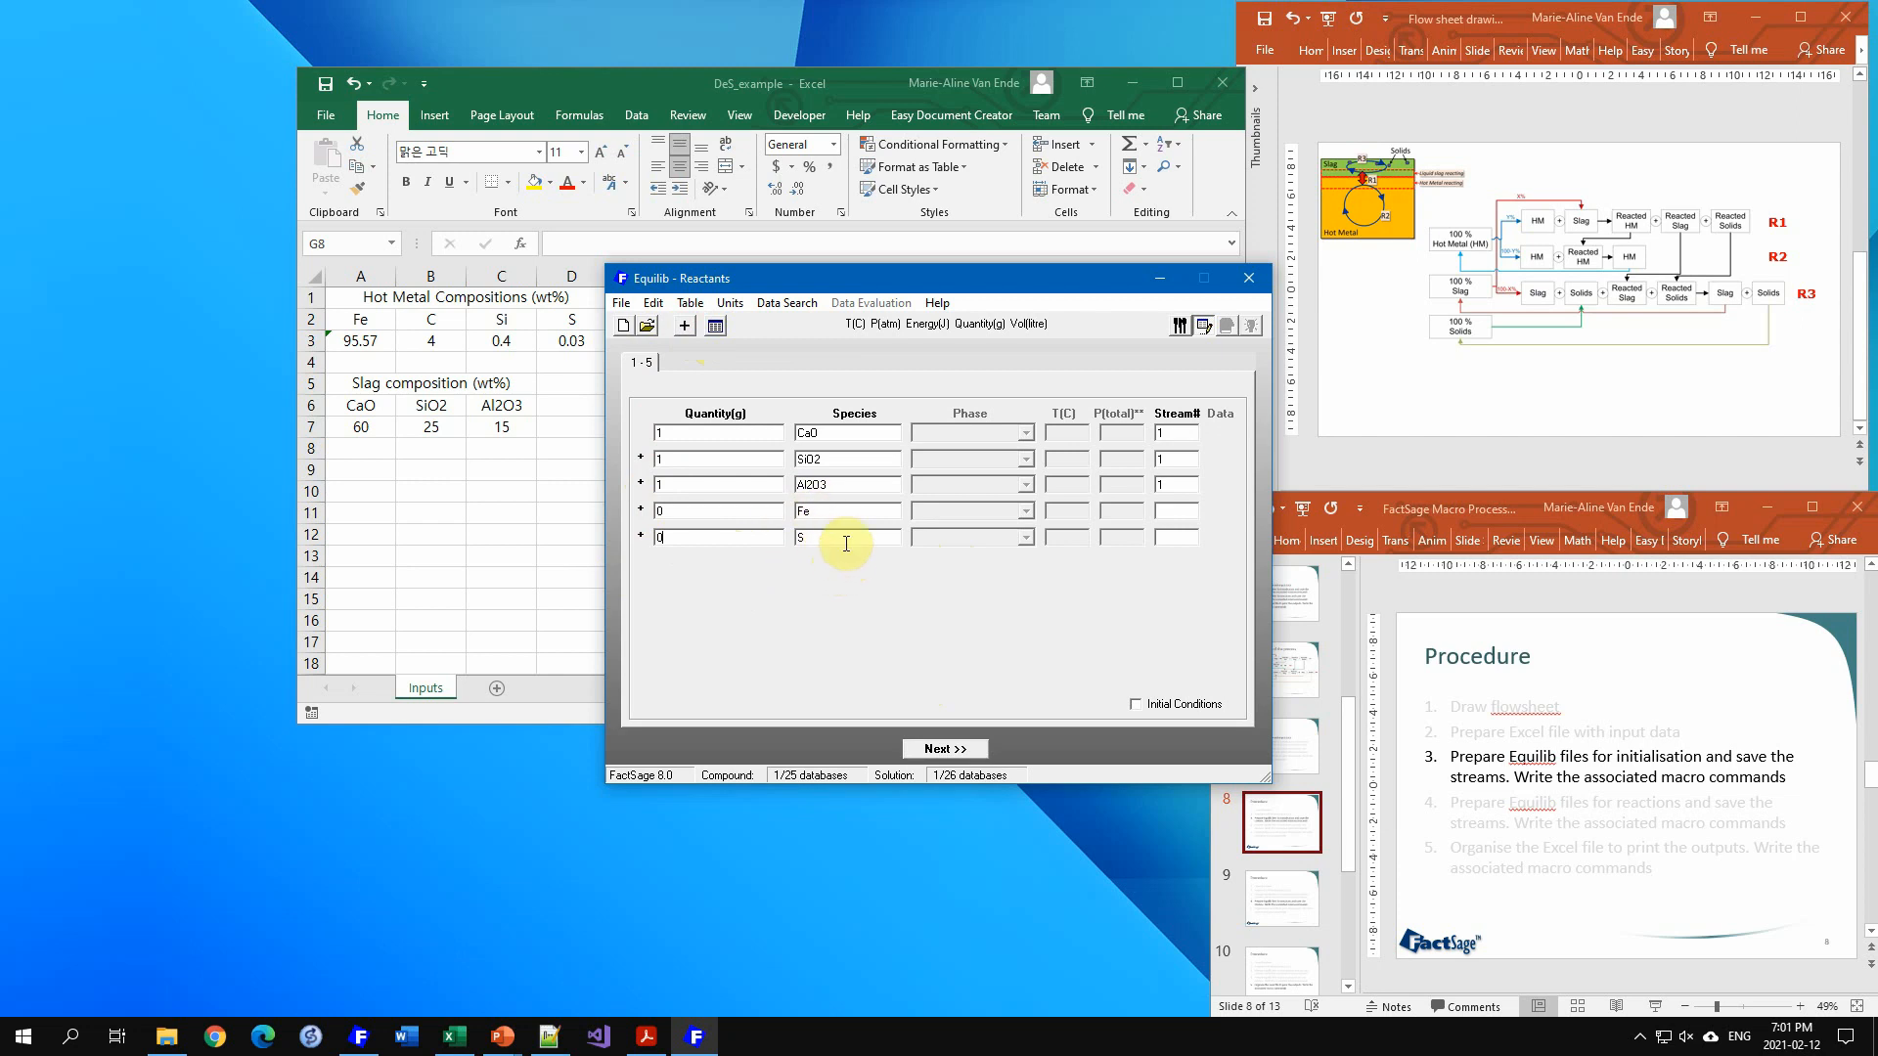
pyautogui.moveTo(846, 543)
pyautogui.click(801, 598)
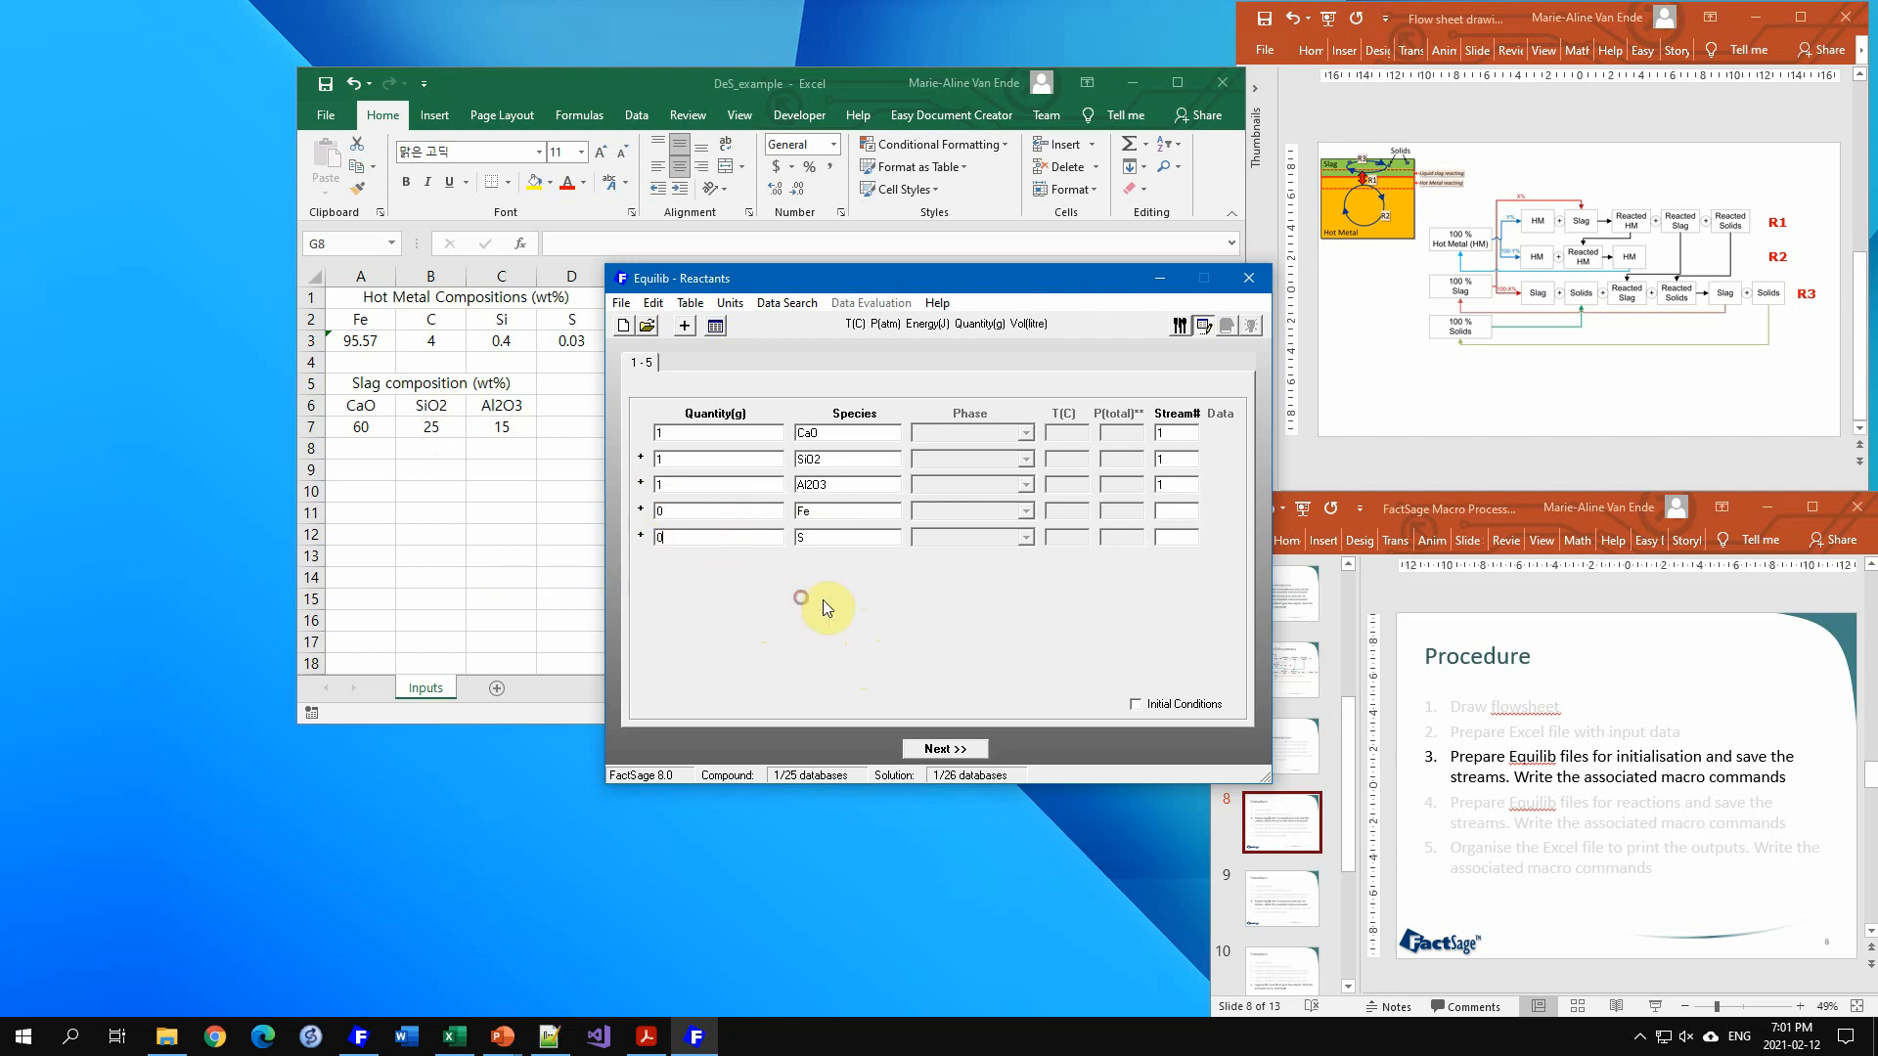
pyautogui.click(930, 749)
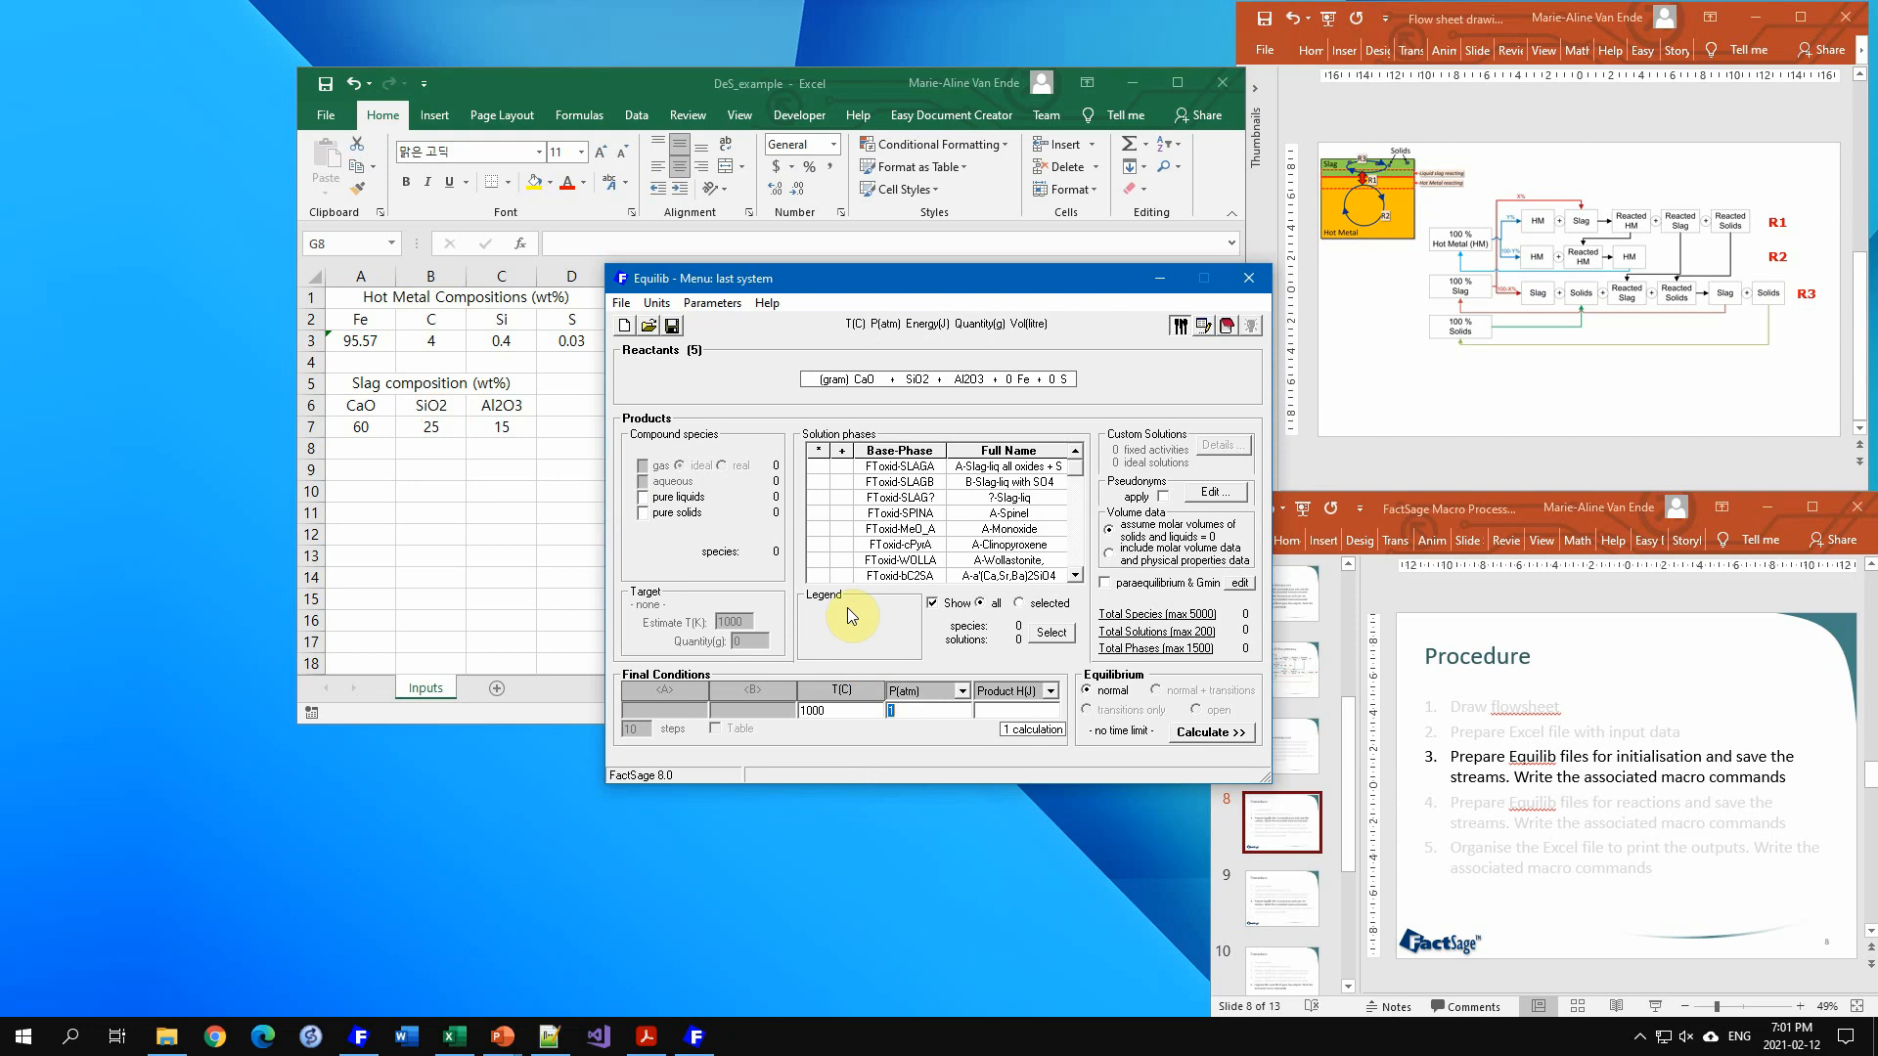
# Step: Select pure solids and the FToxid-SLAGA solution phase as products
pyautogui.click(643, 512)
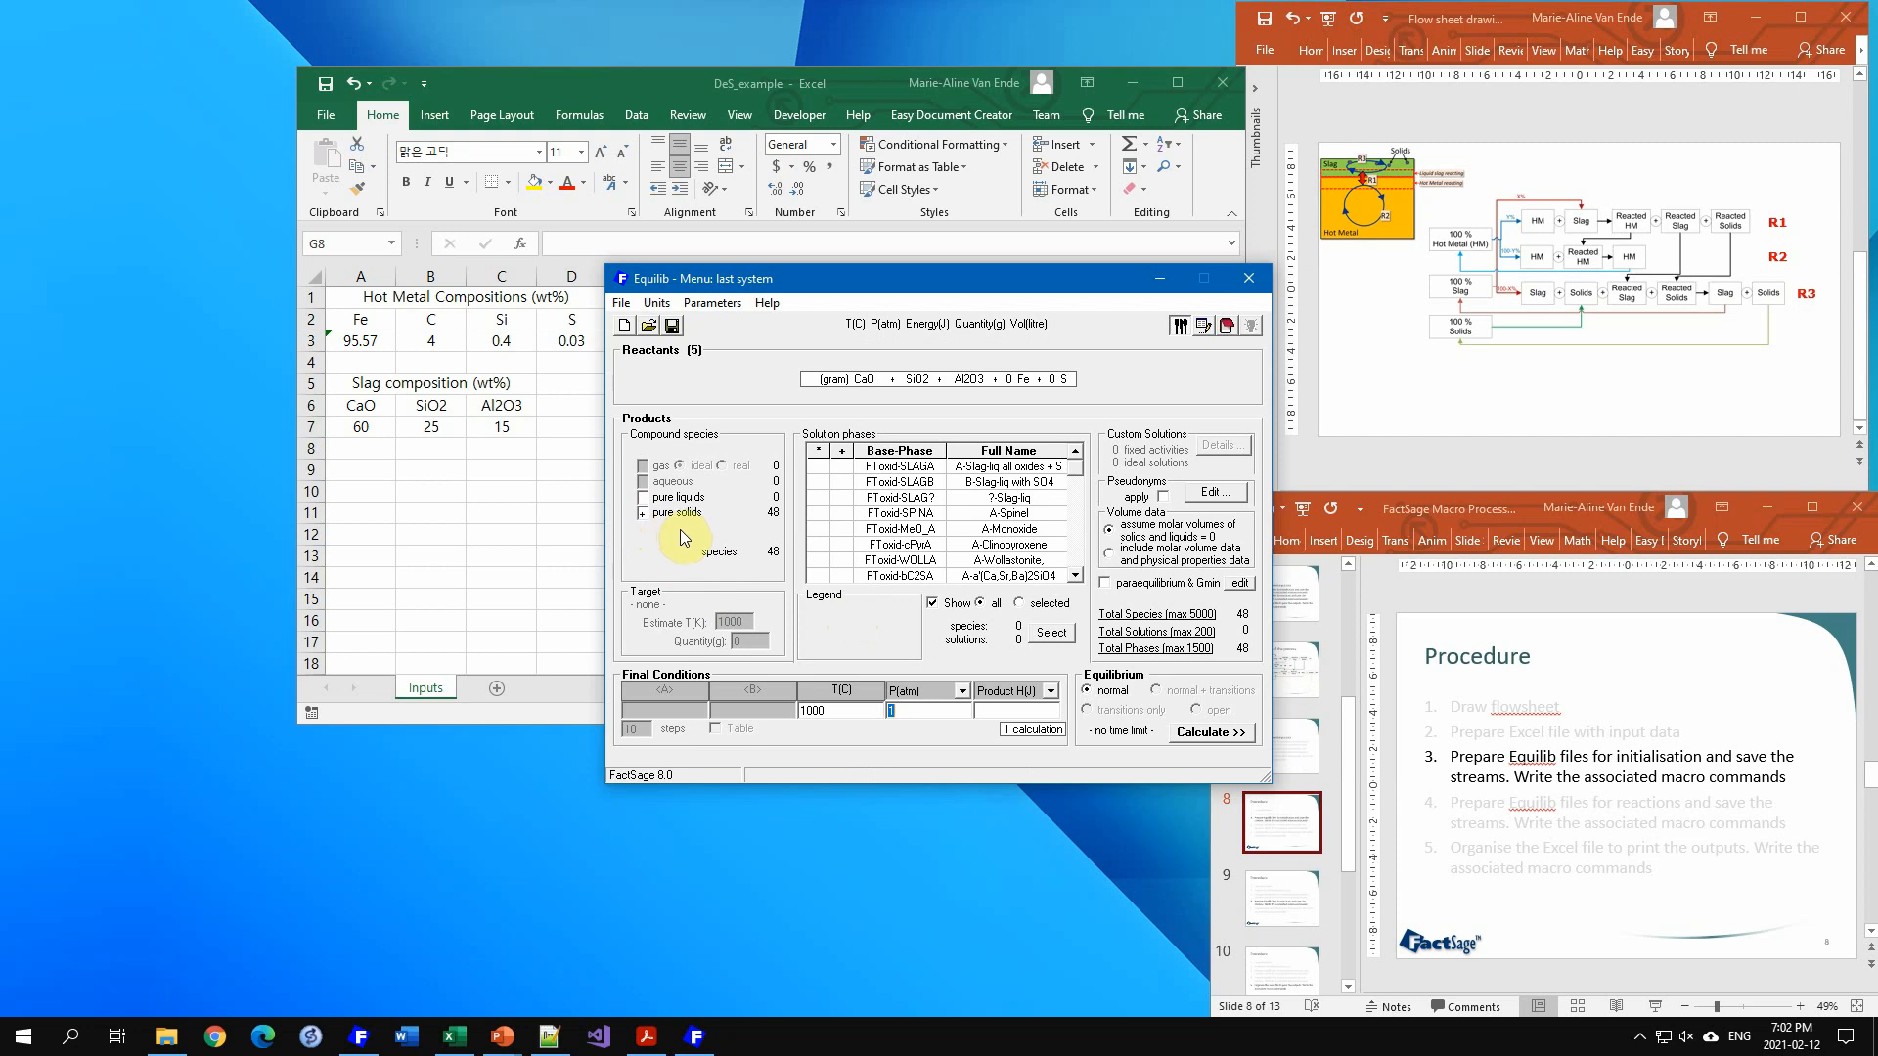
pyautogui.click(841, 465)
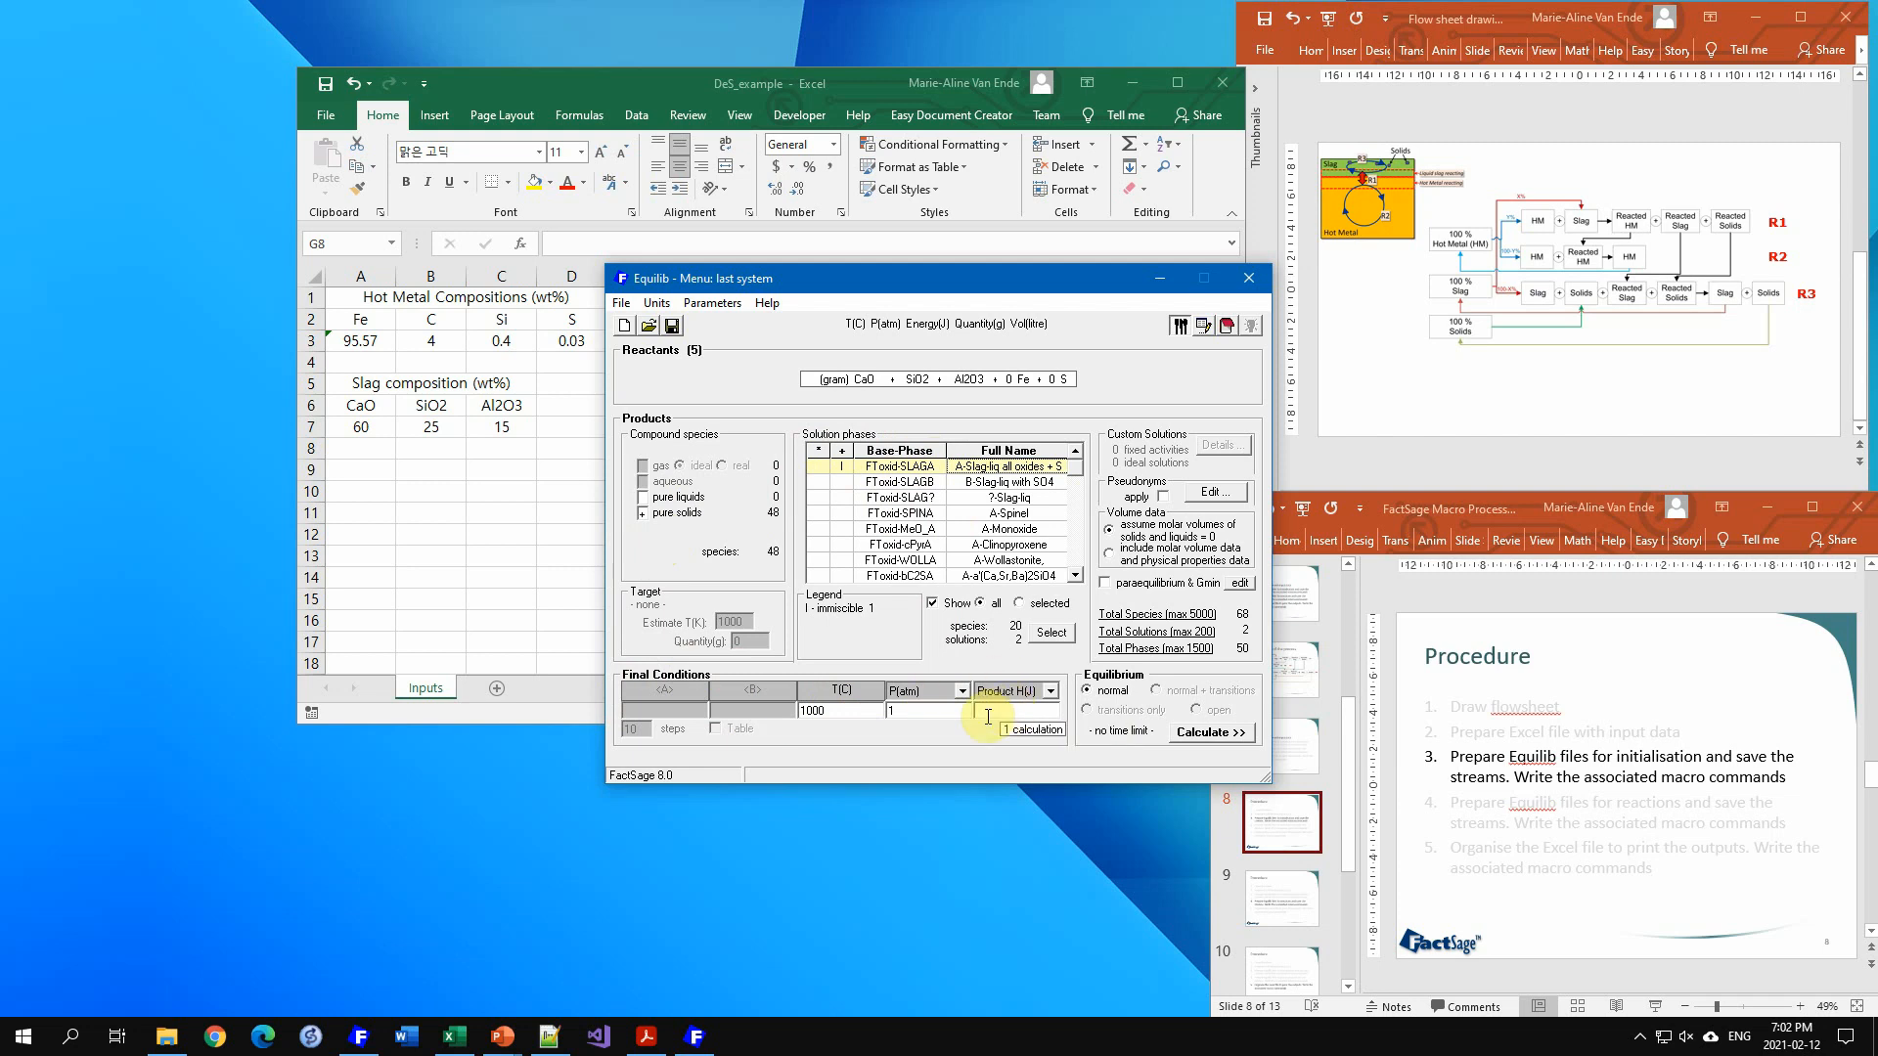
# Step: Save the system as Slag_init with the comment "Initialisation of the slag and solids"
pyautogui.click(621, 304)
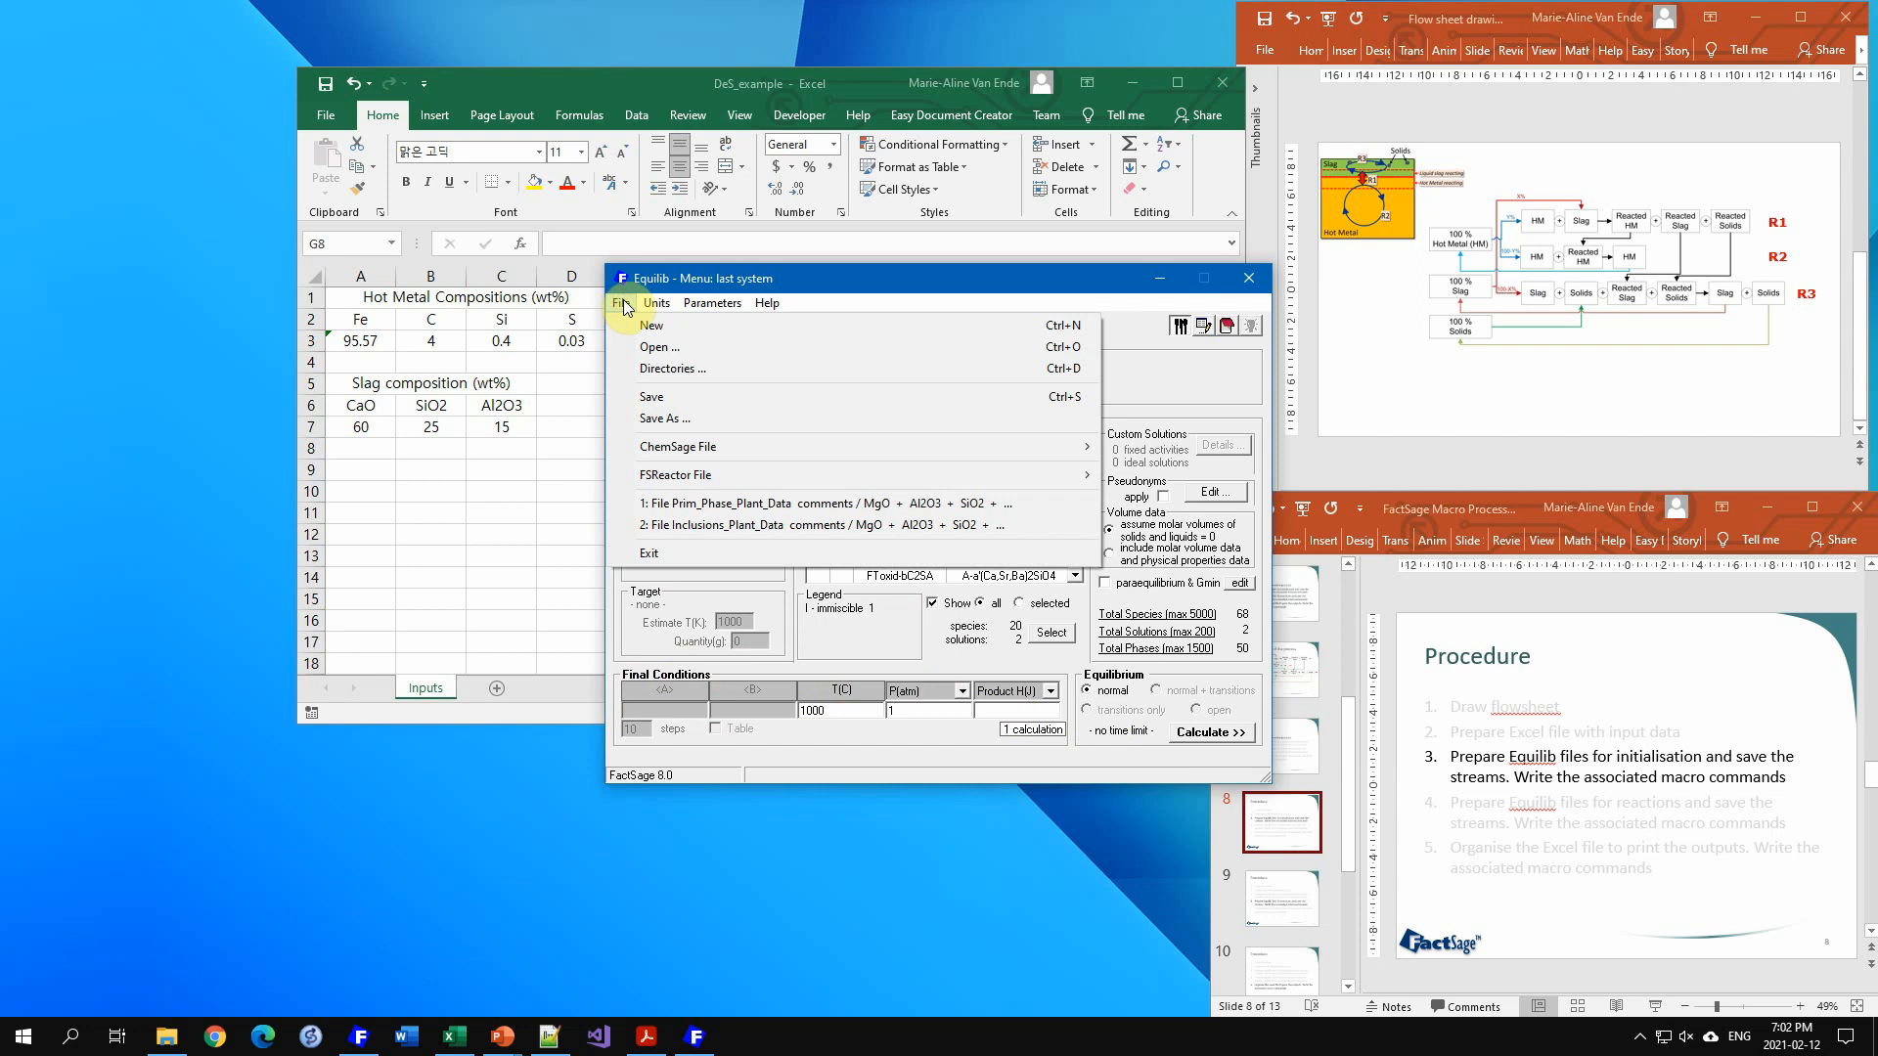
pyautogui.click(655, 419)
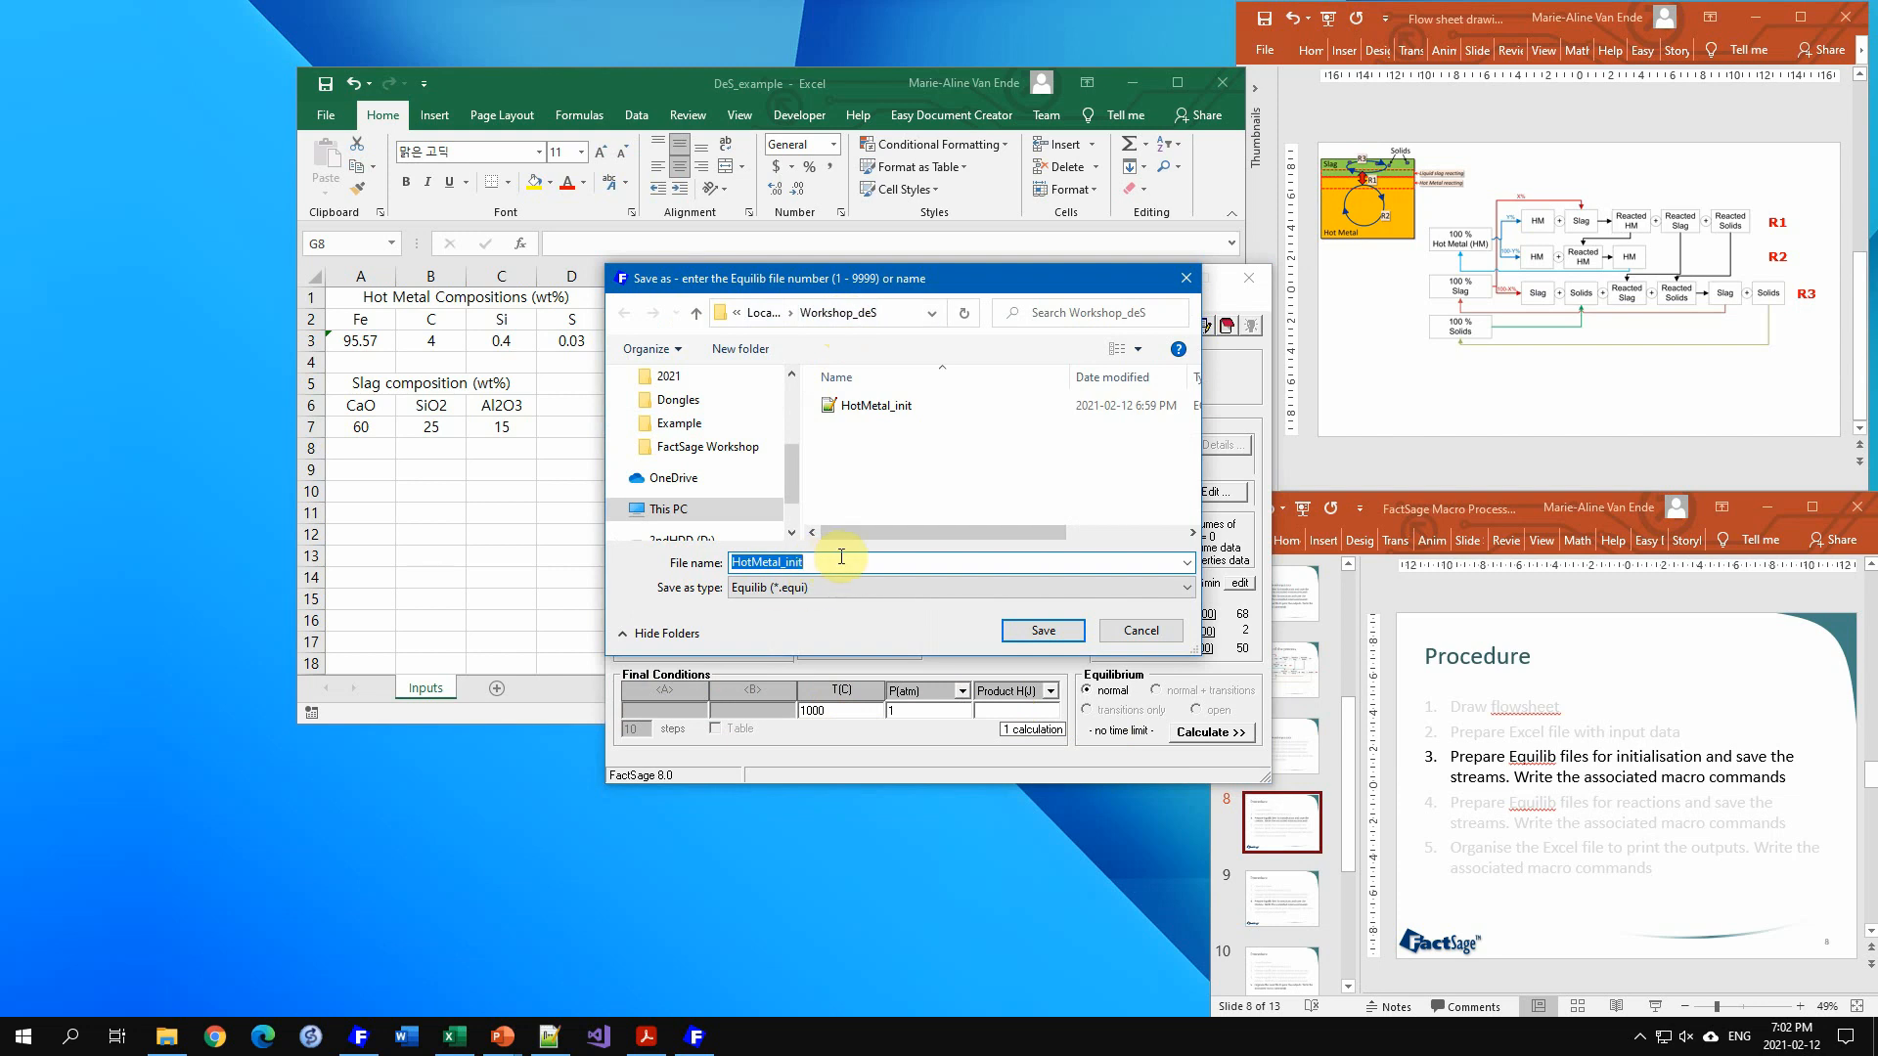
pyautogui.write('Slag_in')
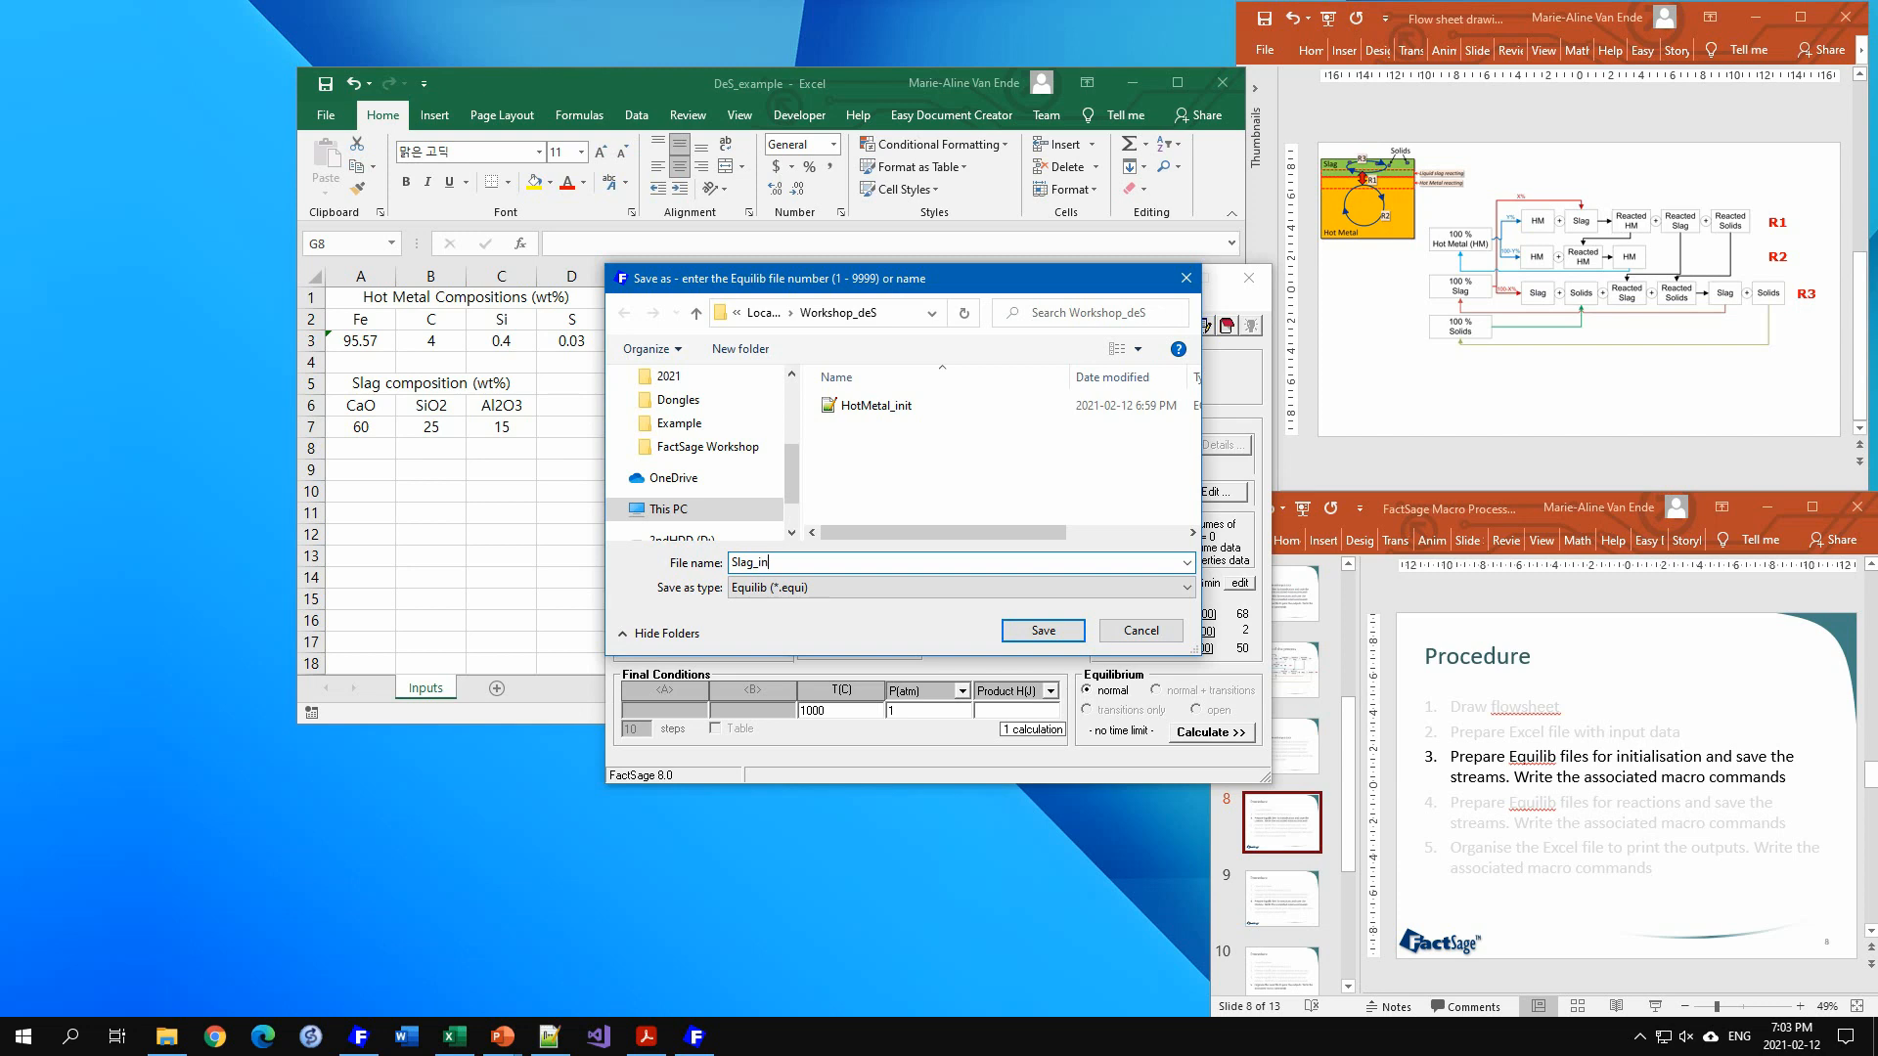
pyautogui.write('it')
pyautogui.press('Tab')
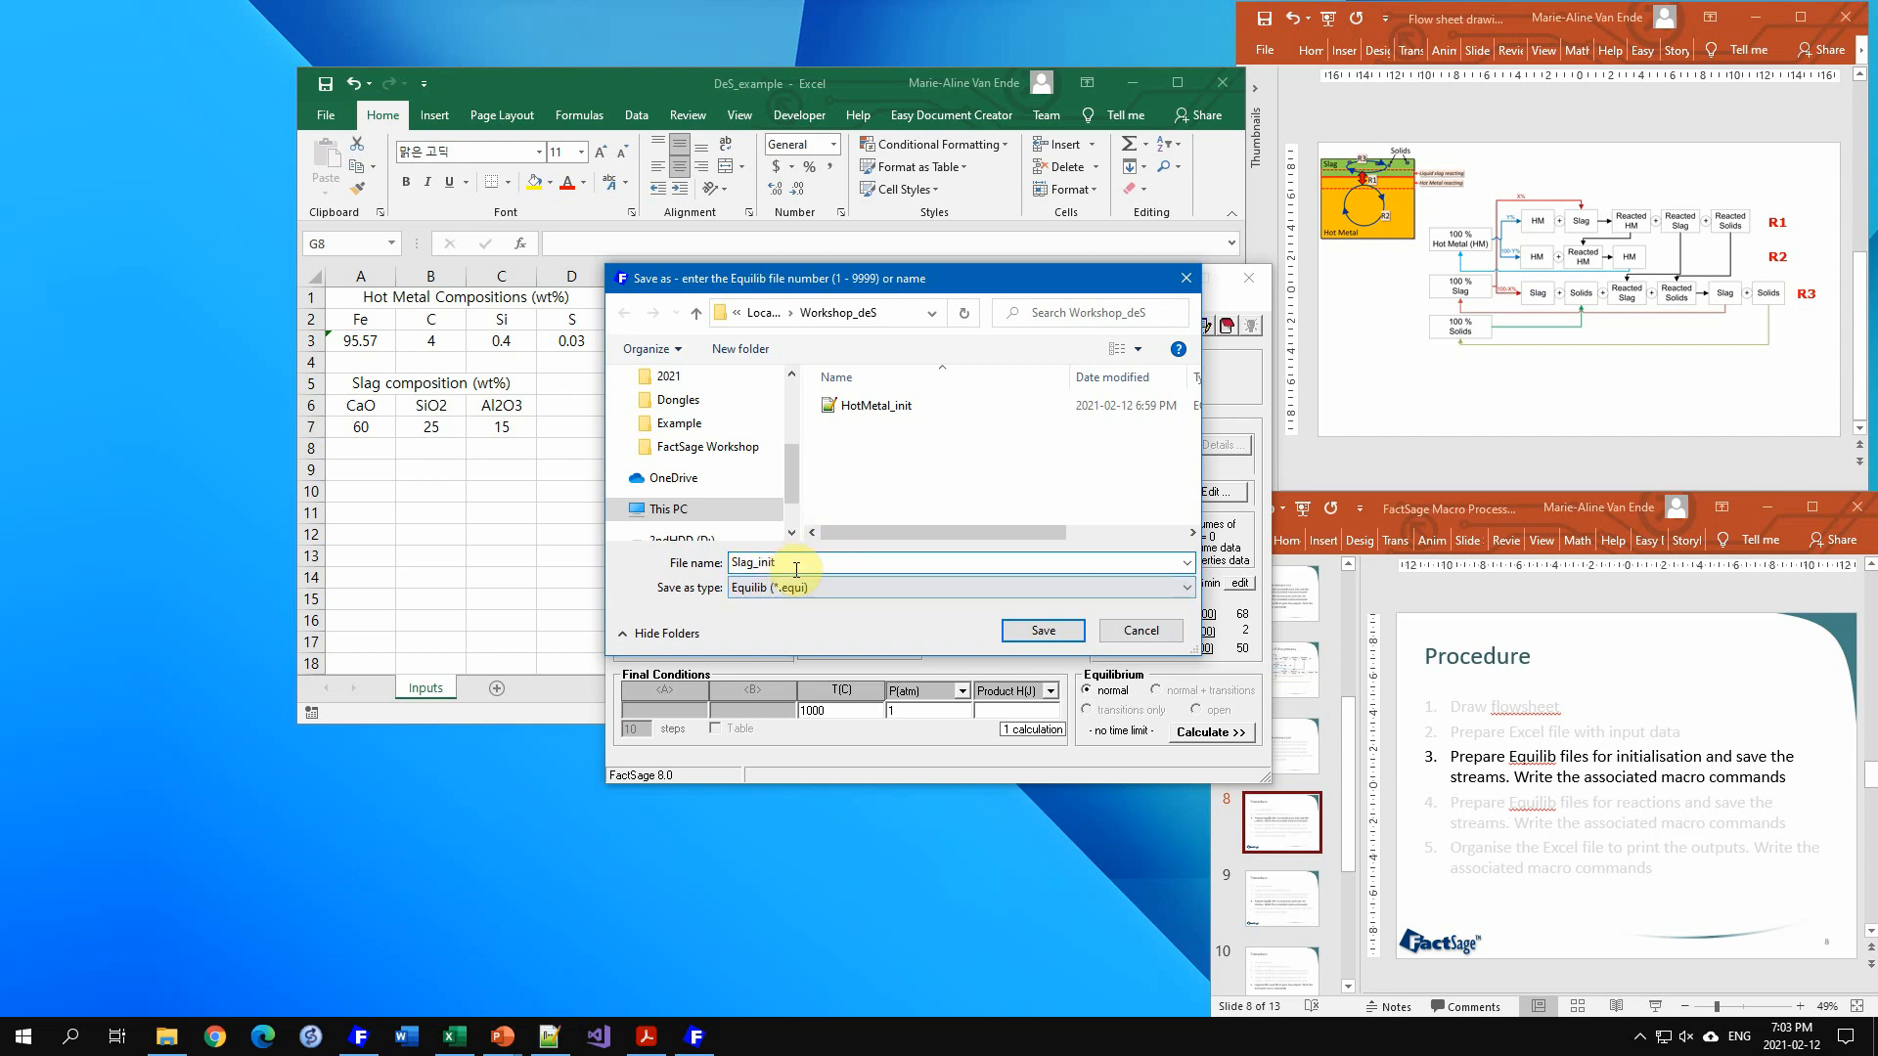
pyautogui.click(1055, 632)
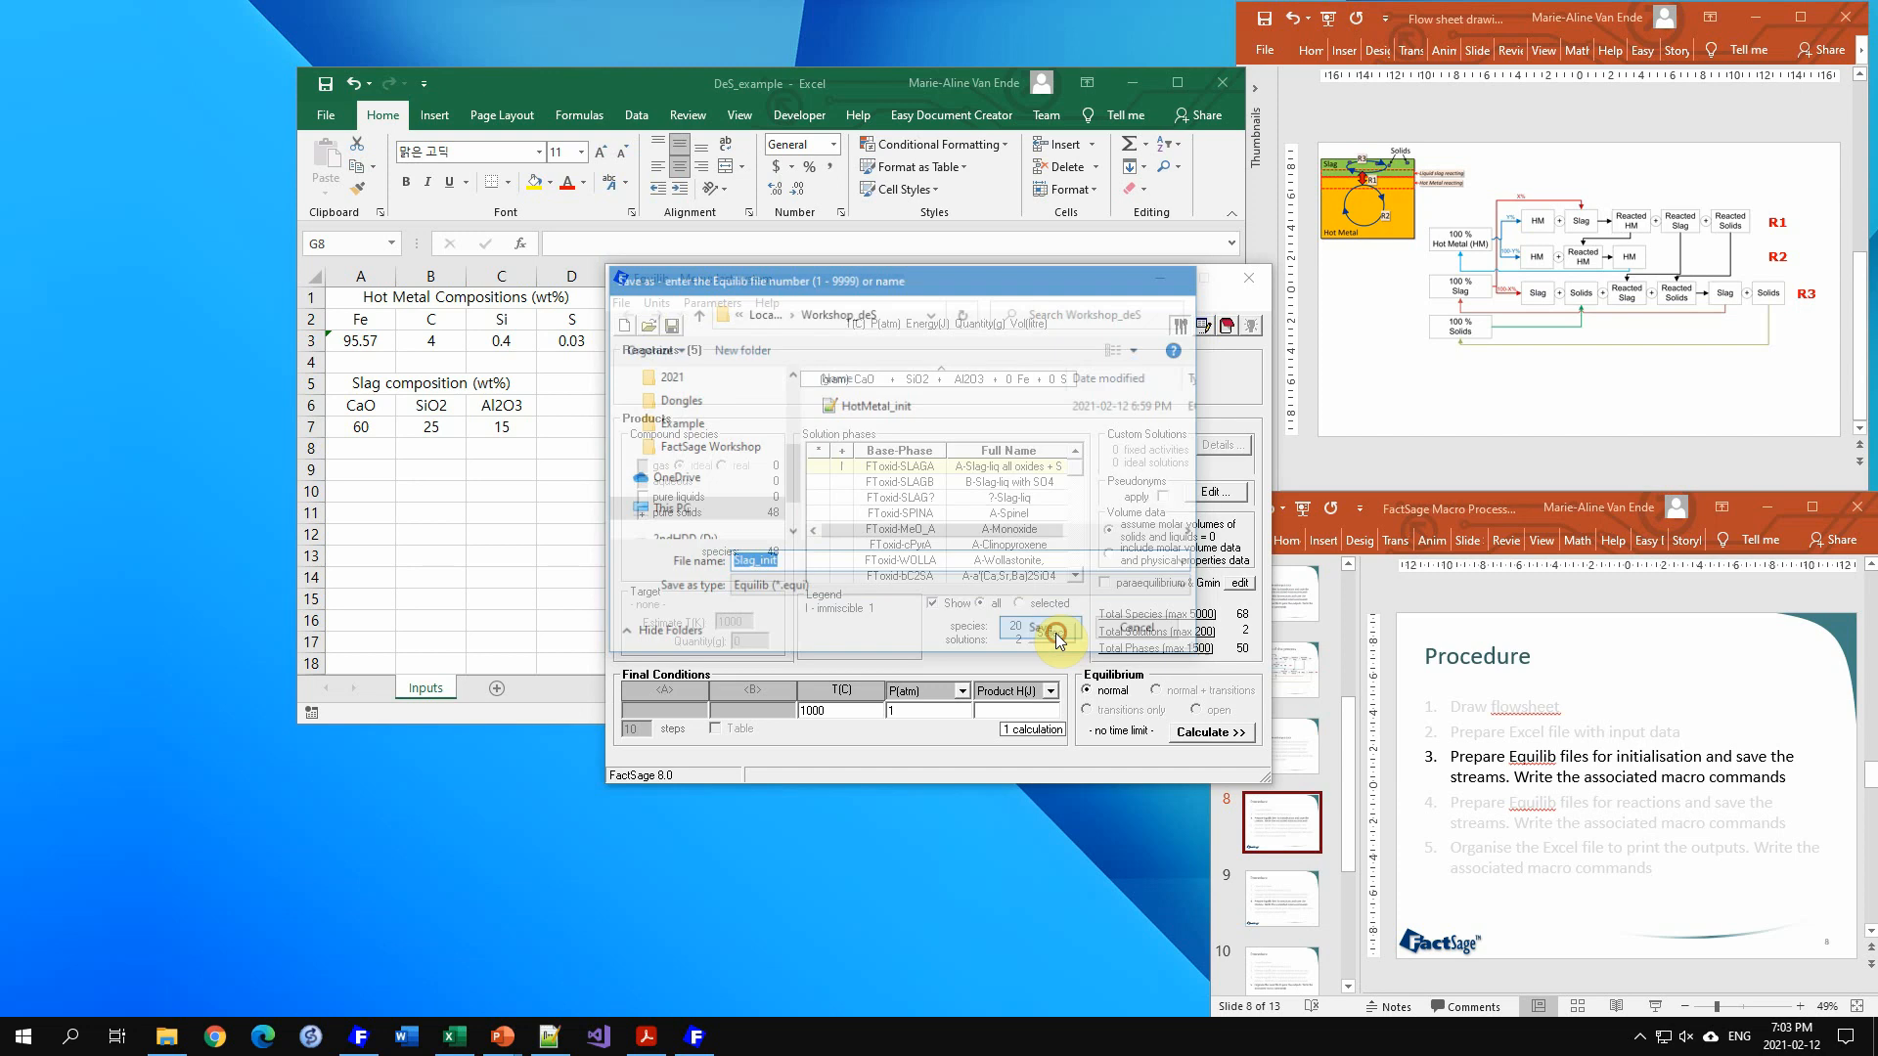
pyautogui.write('I')
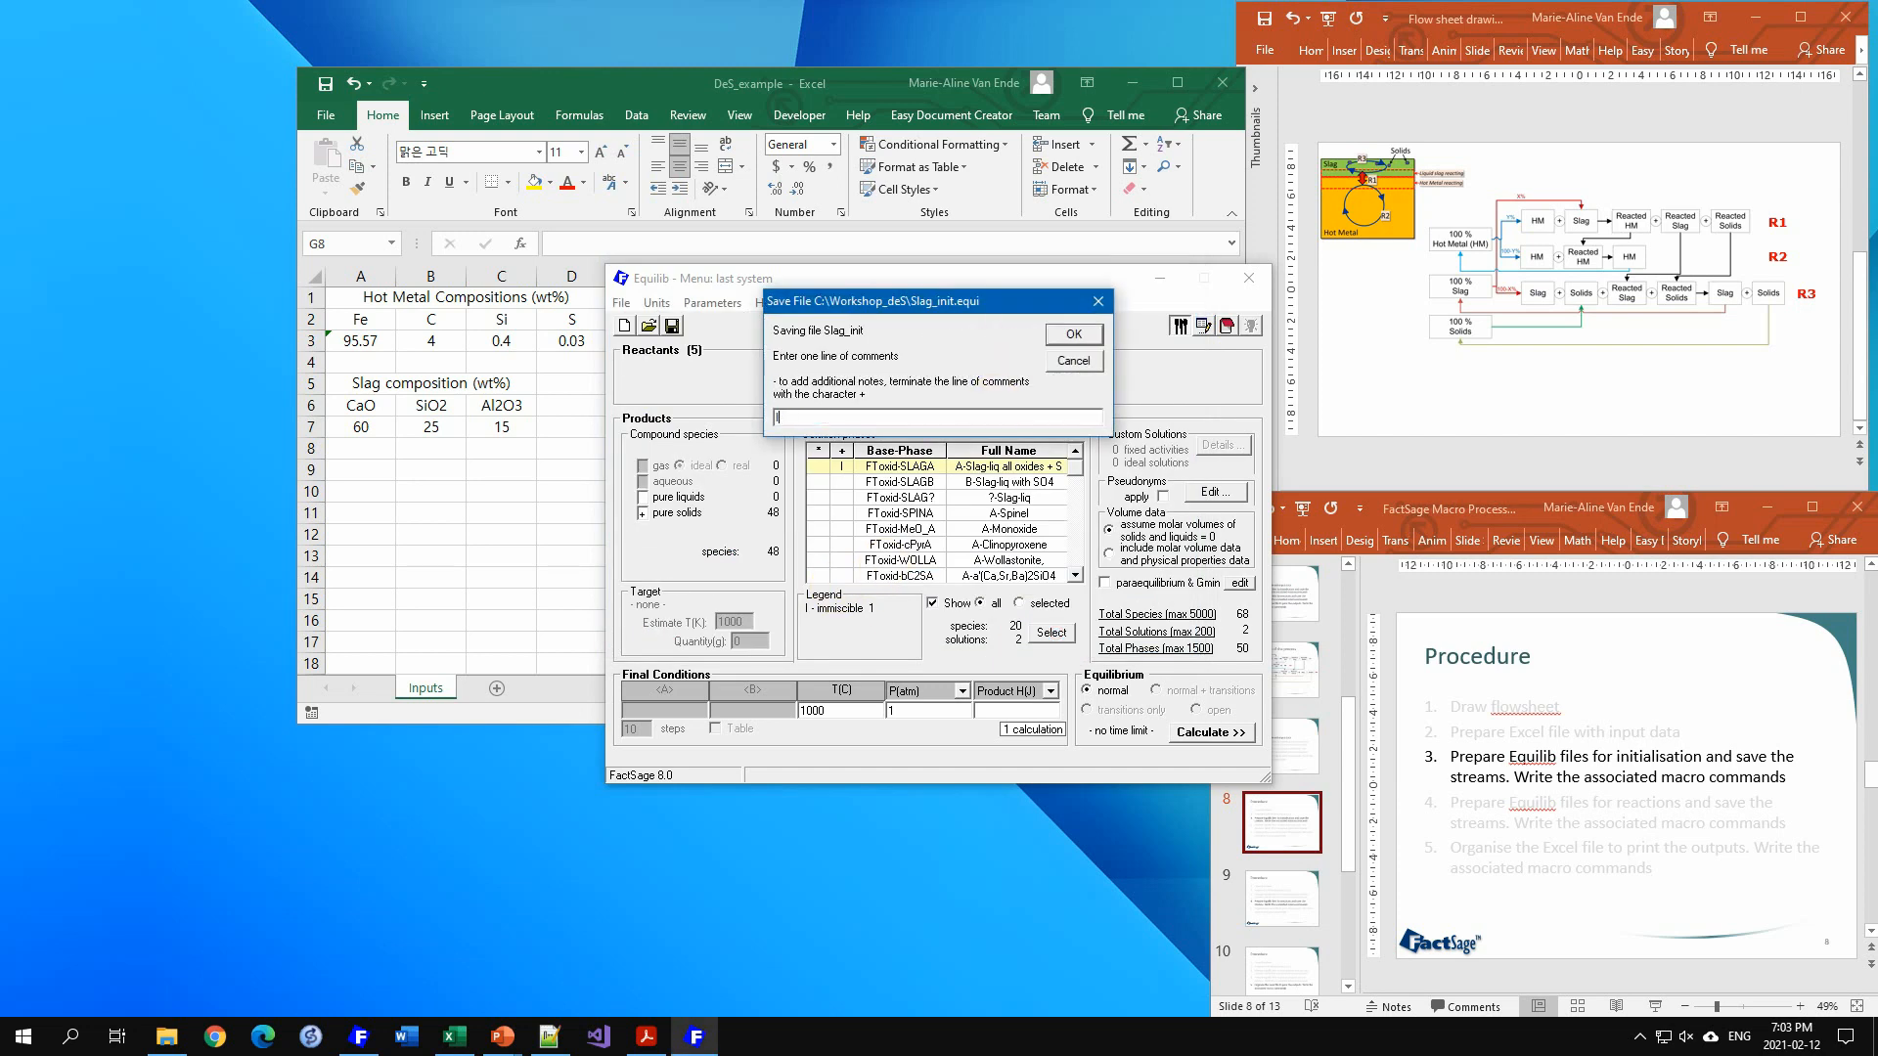
pyautogui.write('nitialisation of the slag and solids')
pyautogui.press('Return')
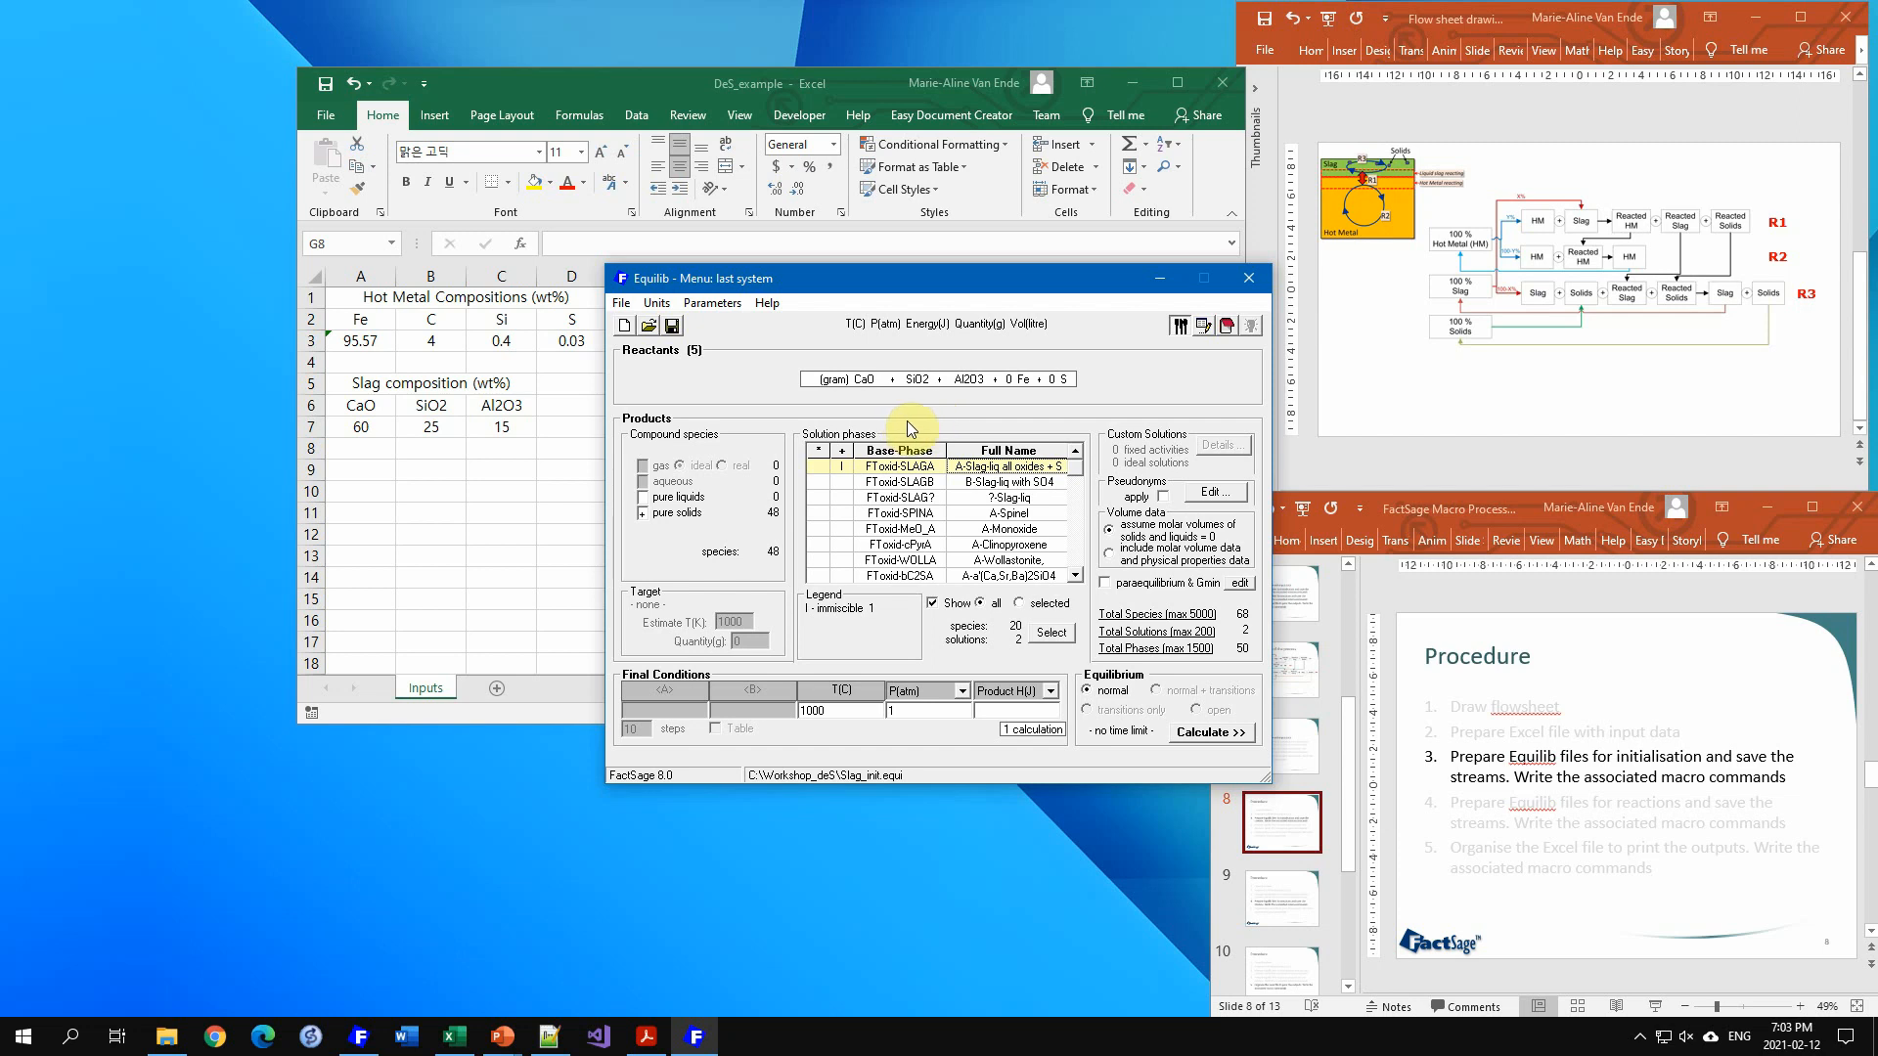
# Step: Switch to Notepad++ and review the FactSage macro processing commands summary PDF before writing the macro
pyautogui.click(550, 1043)
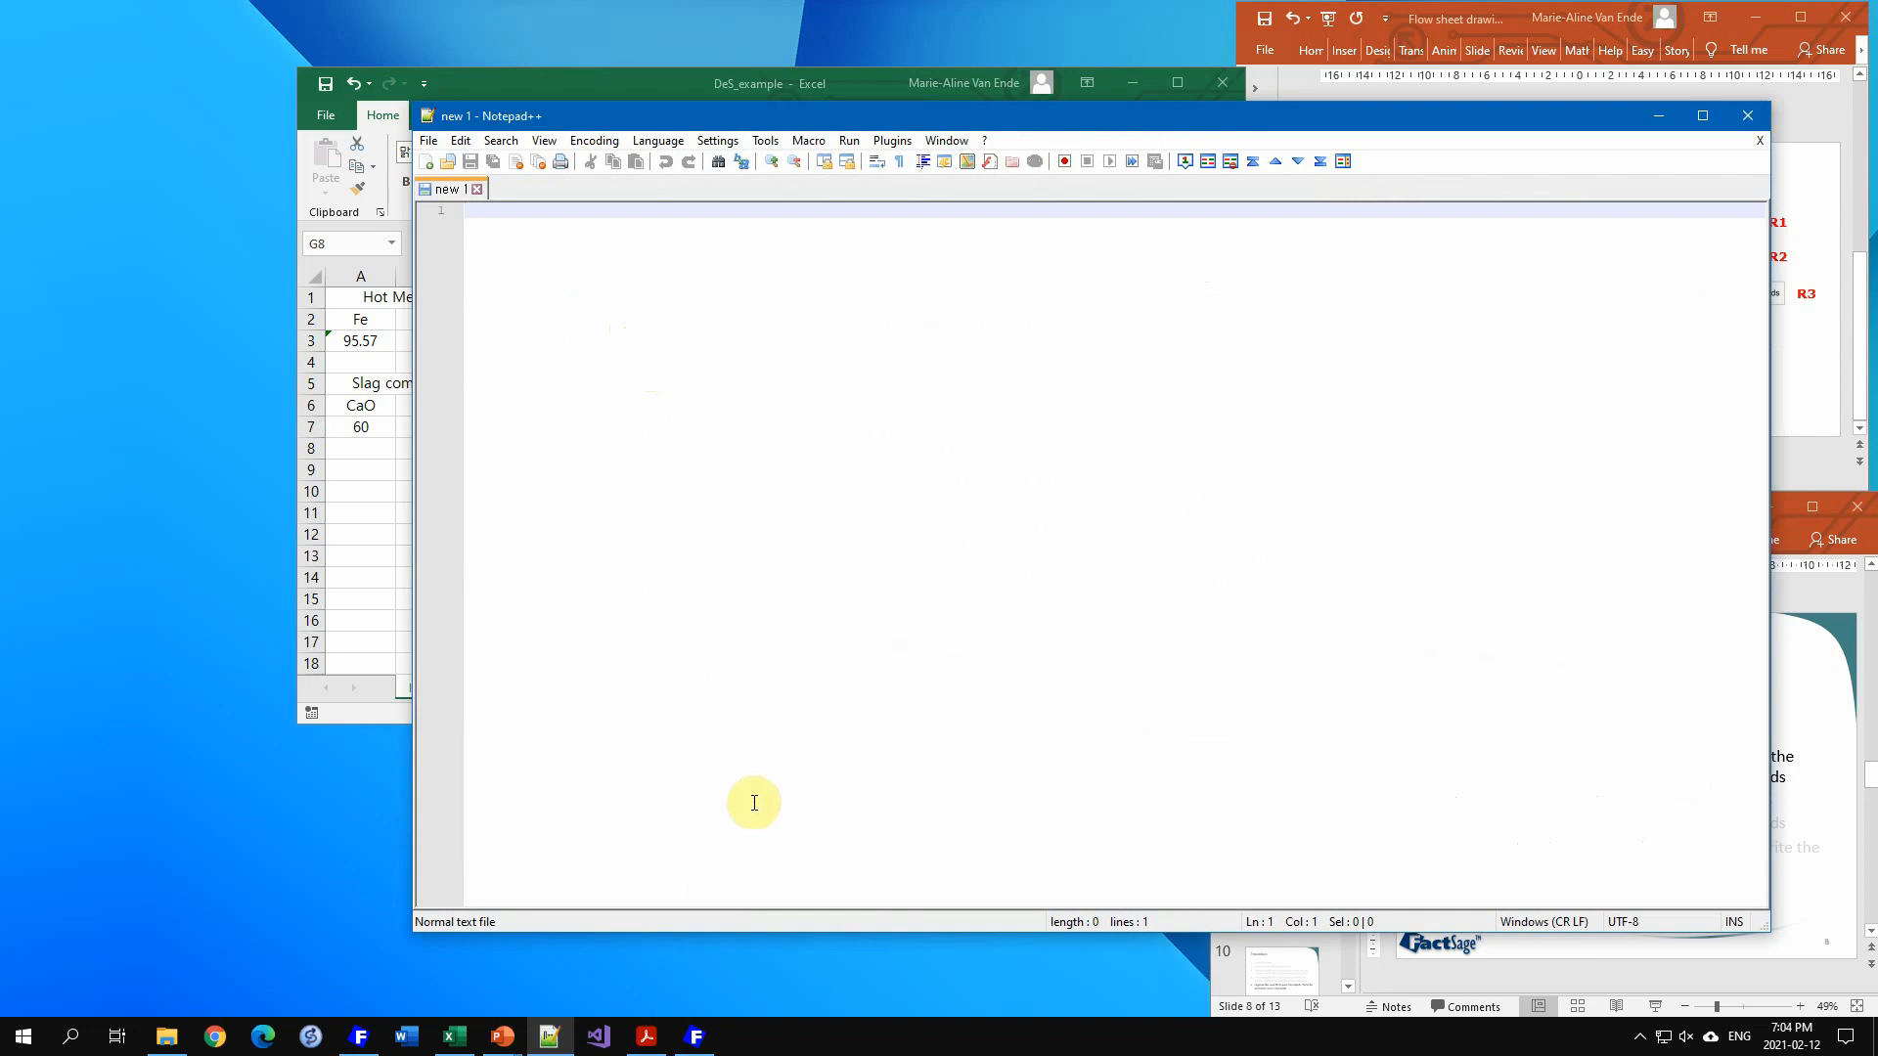
pyautogui.click(646, 1036)
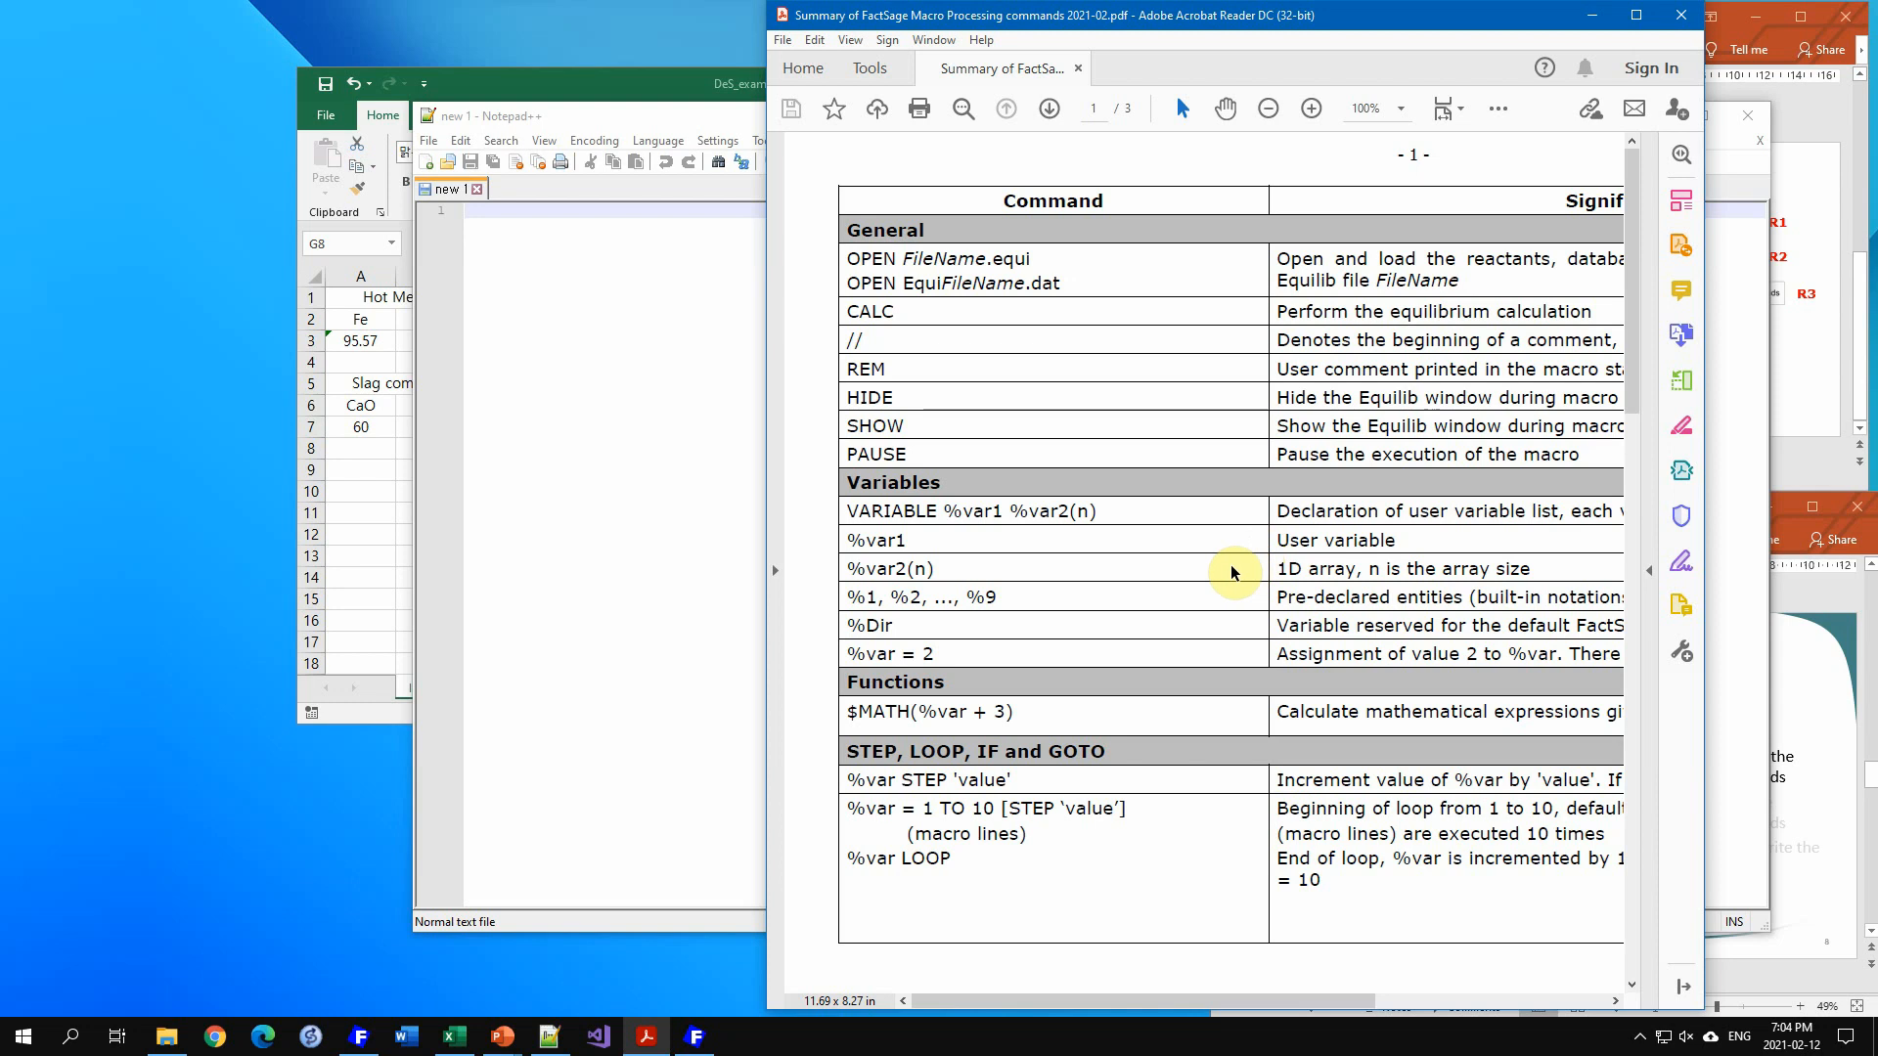
pyautogui.scroll(-4, 1230, 573)
pyautogui.scroll(4, 1204, 576)
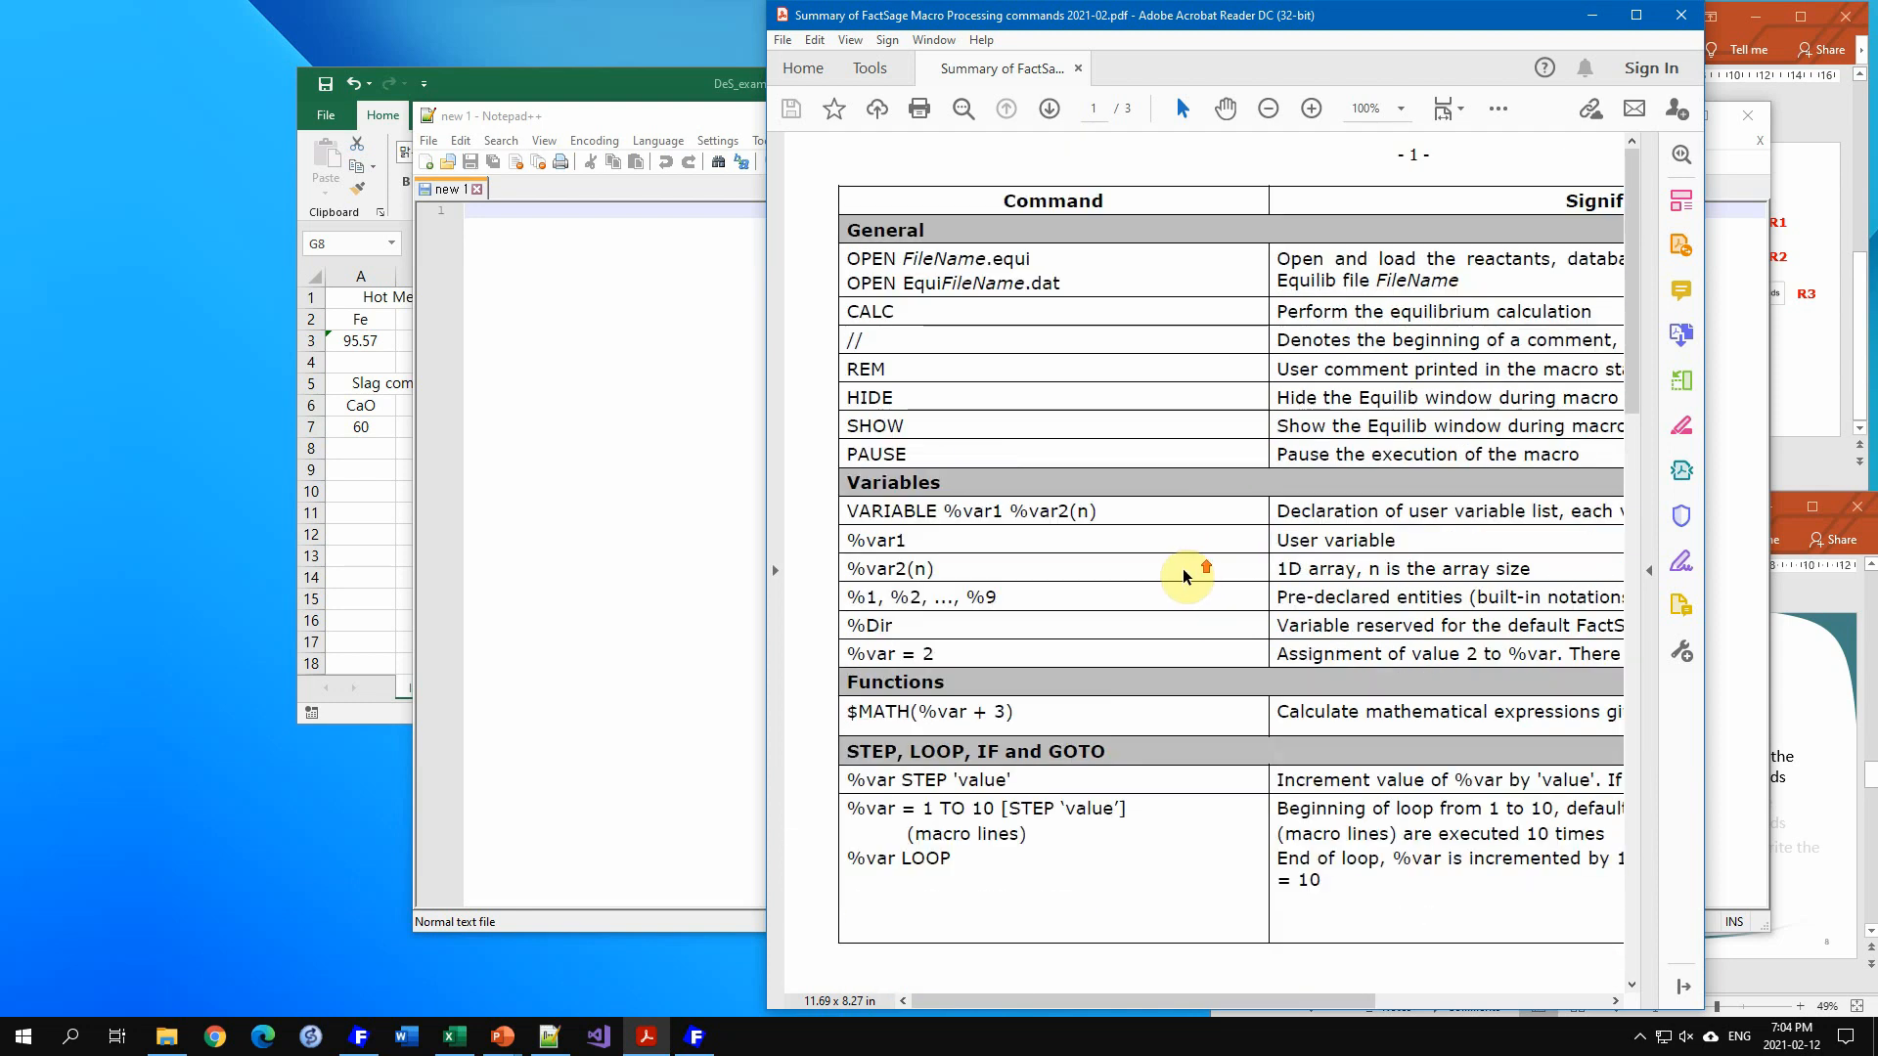
pyautogui.scroll(-3, 1311, 567)
pyautogui.scroll(3, 1222, 573)
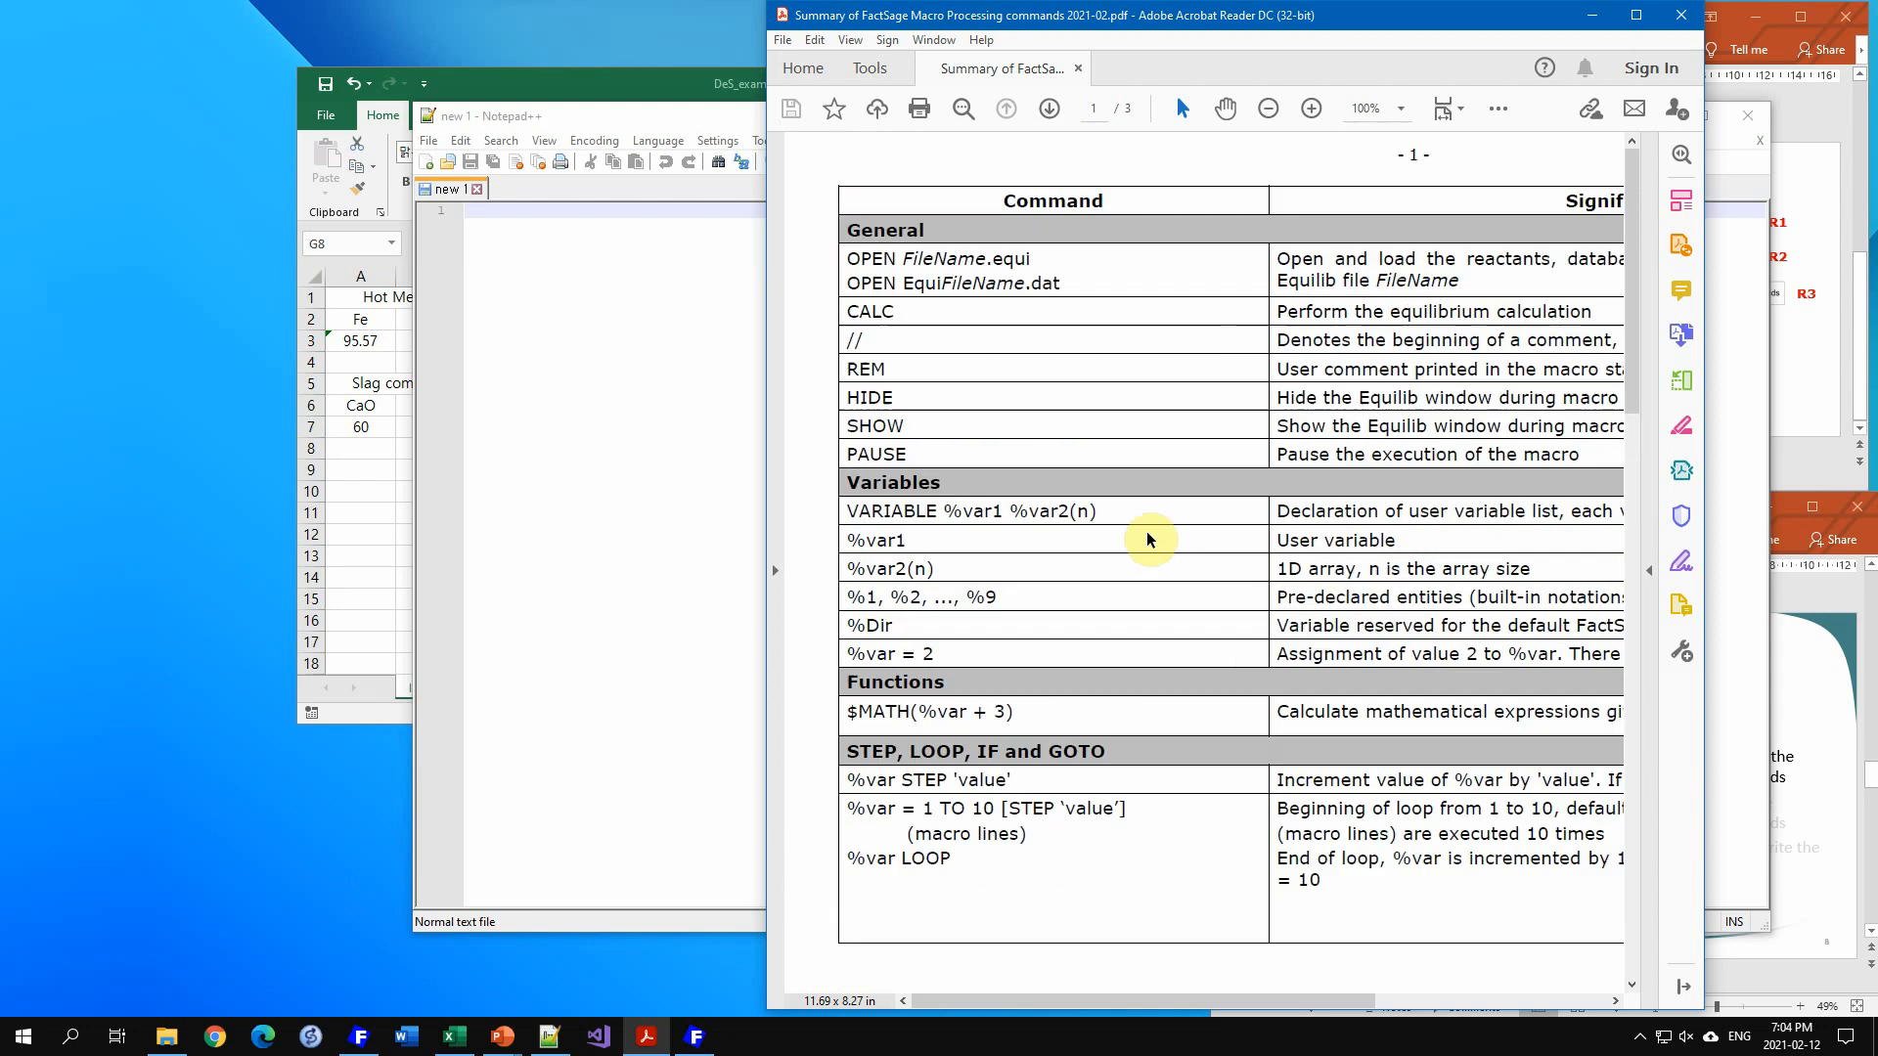
pyautogui.scroll(-3, 978, 587)
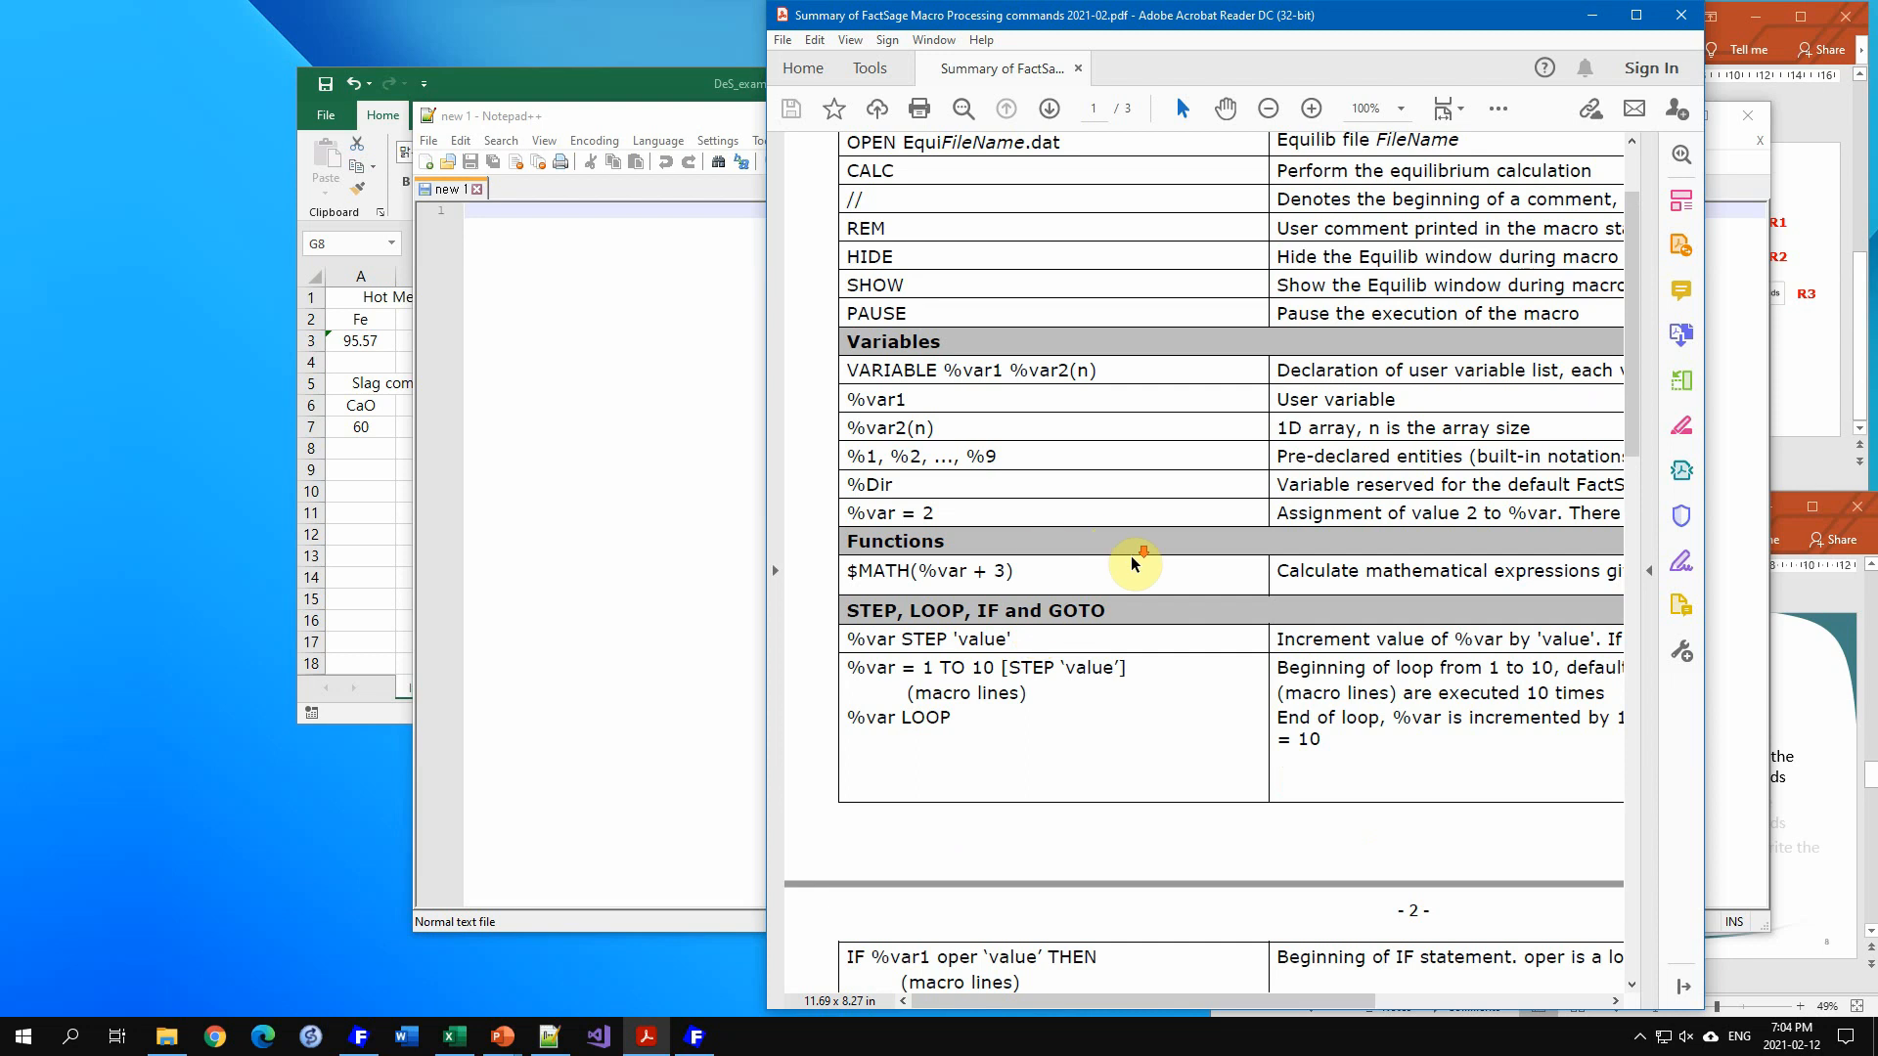
pyautogui.scroll(-4, 1135, 562)
pyautogui.scroll(-12, 1146, 567)
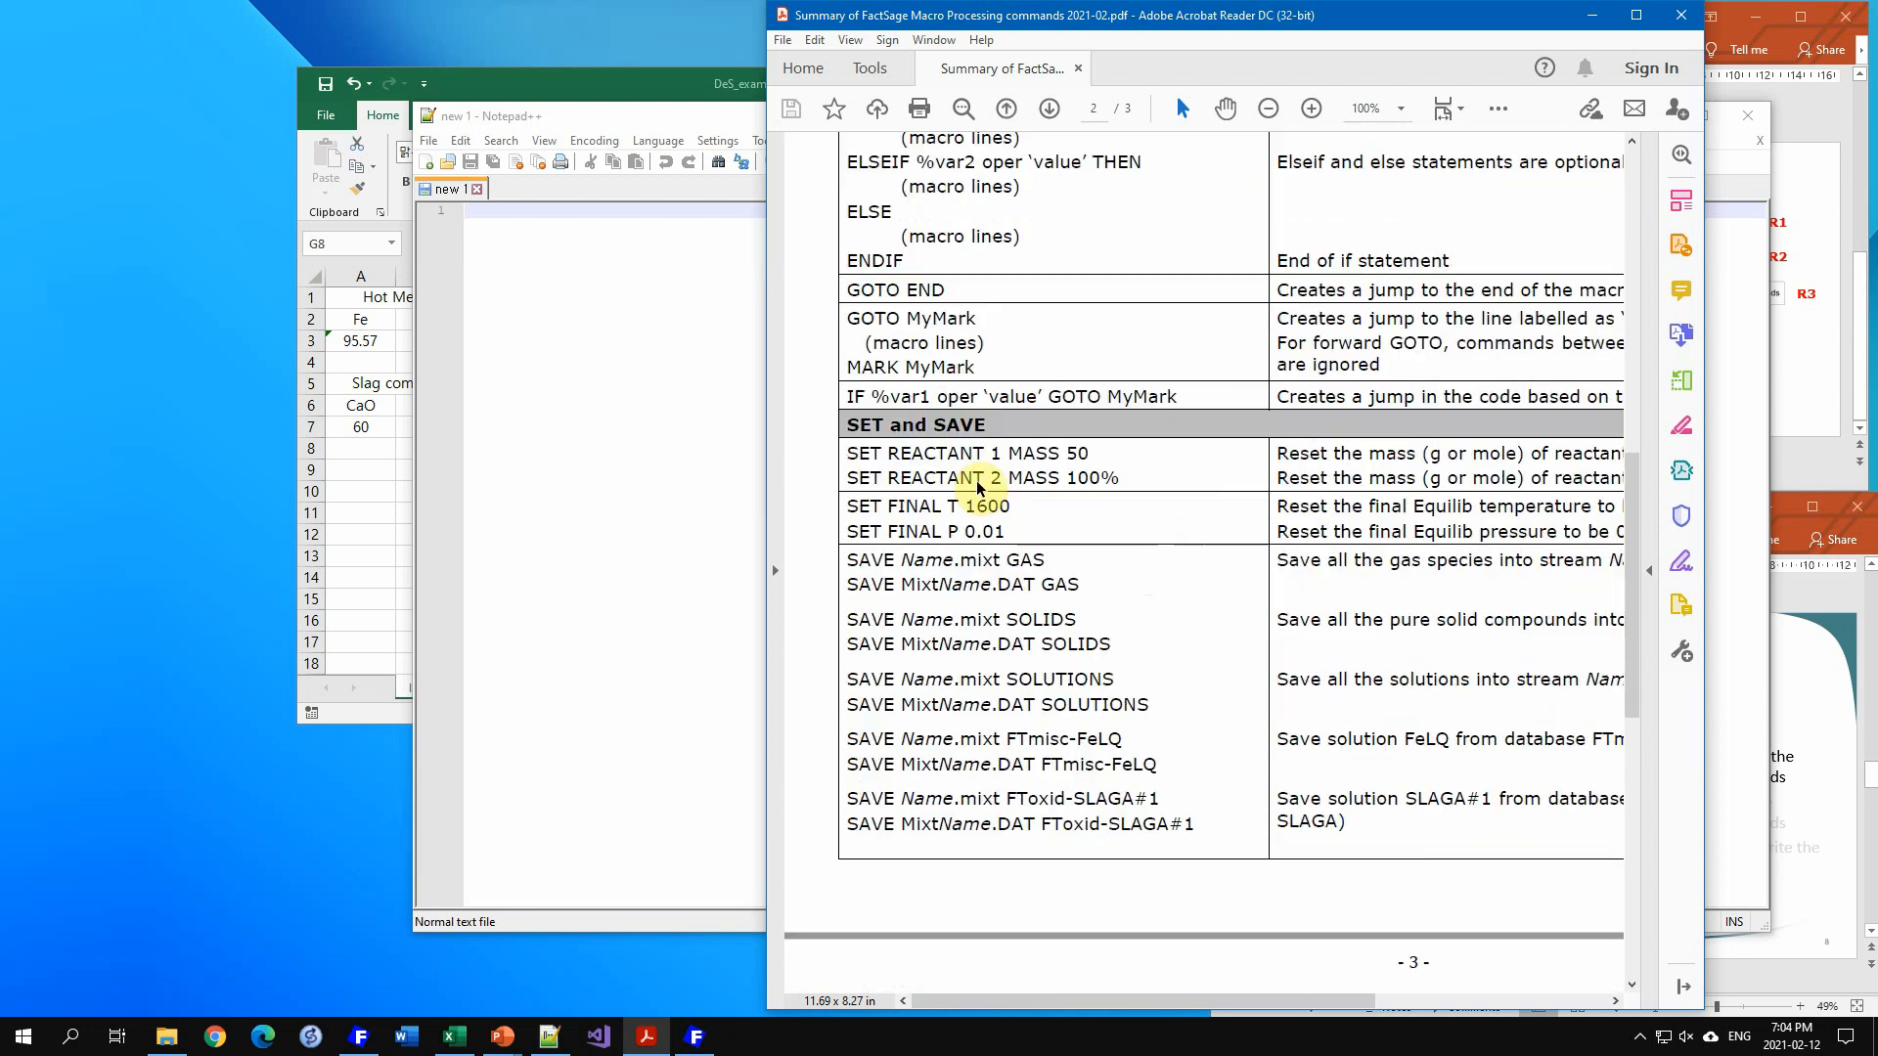
pyautogui.scroll(-14, 1563, 608)
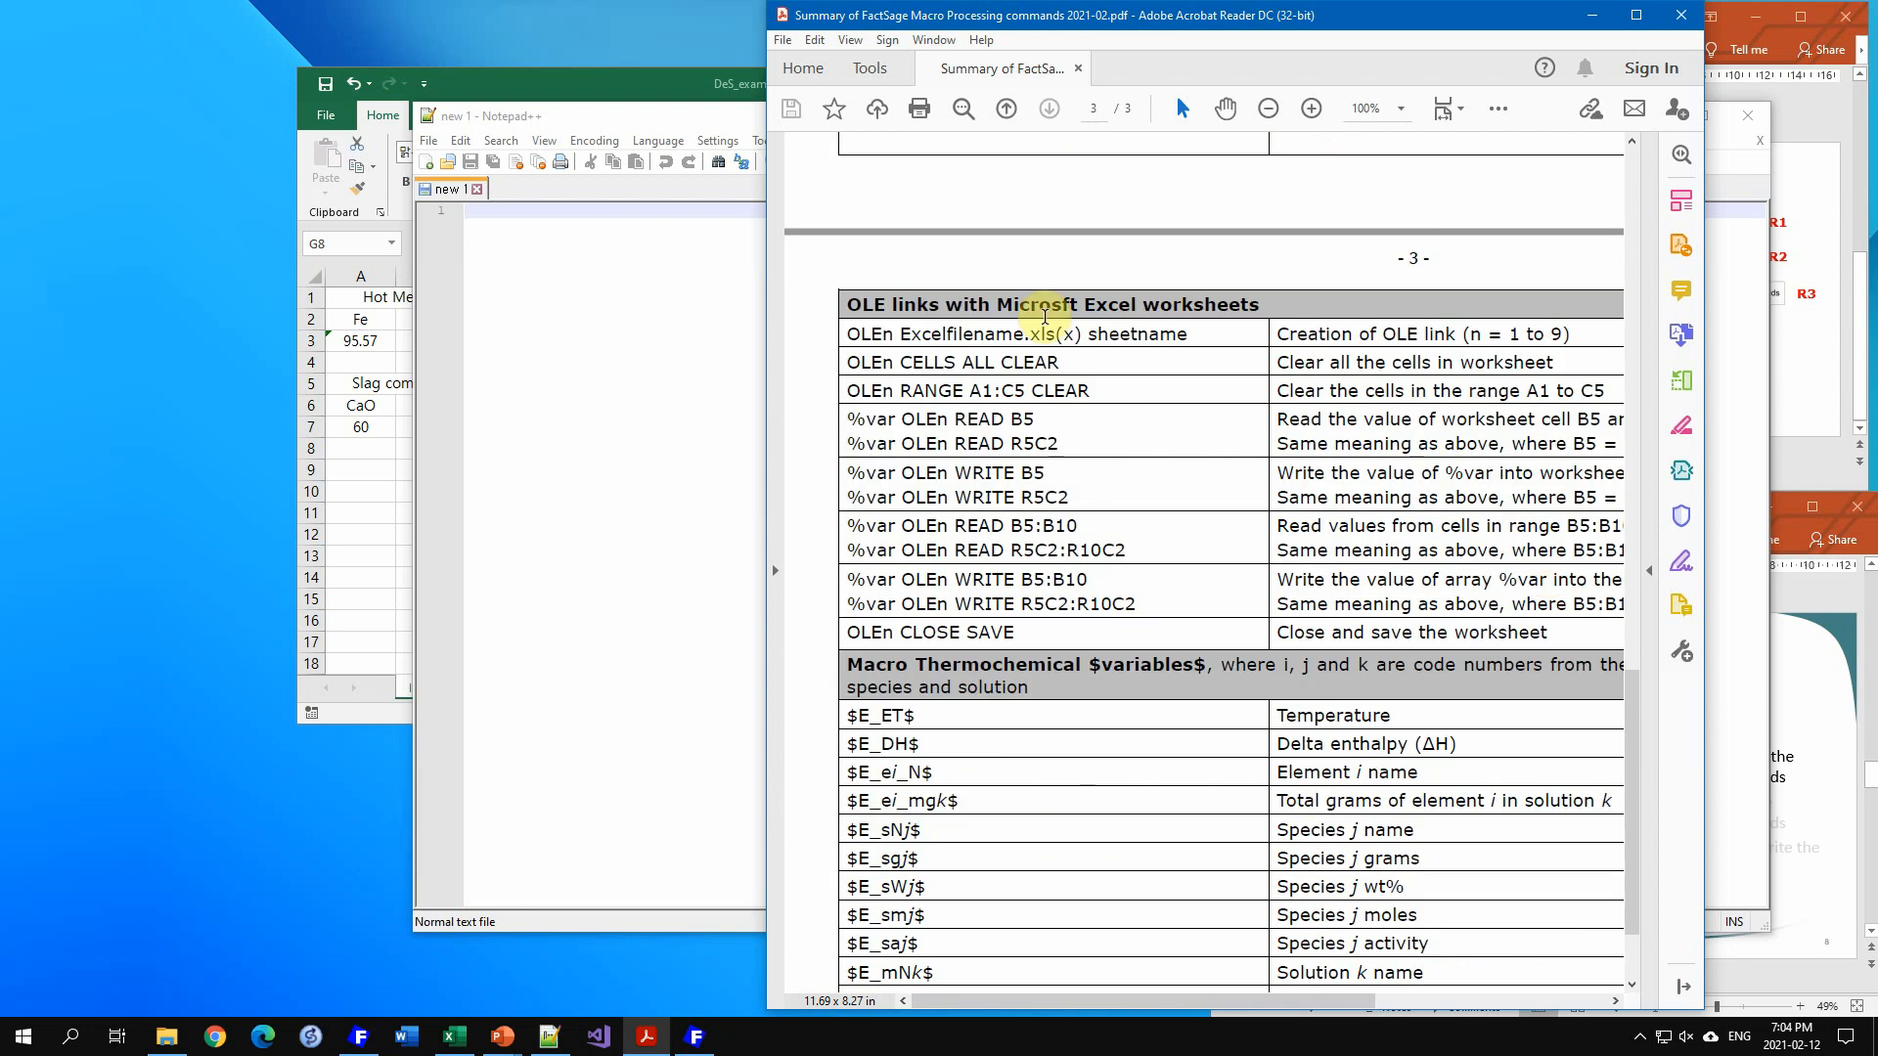
pyautogui.scroll(-3, 1008, 640)
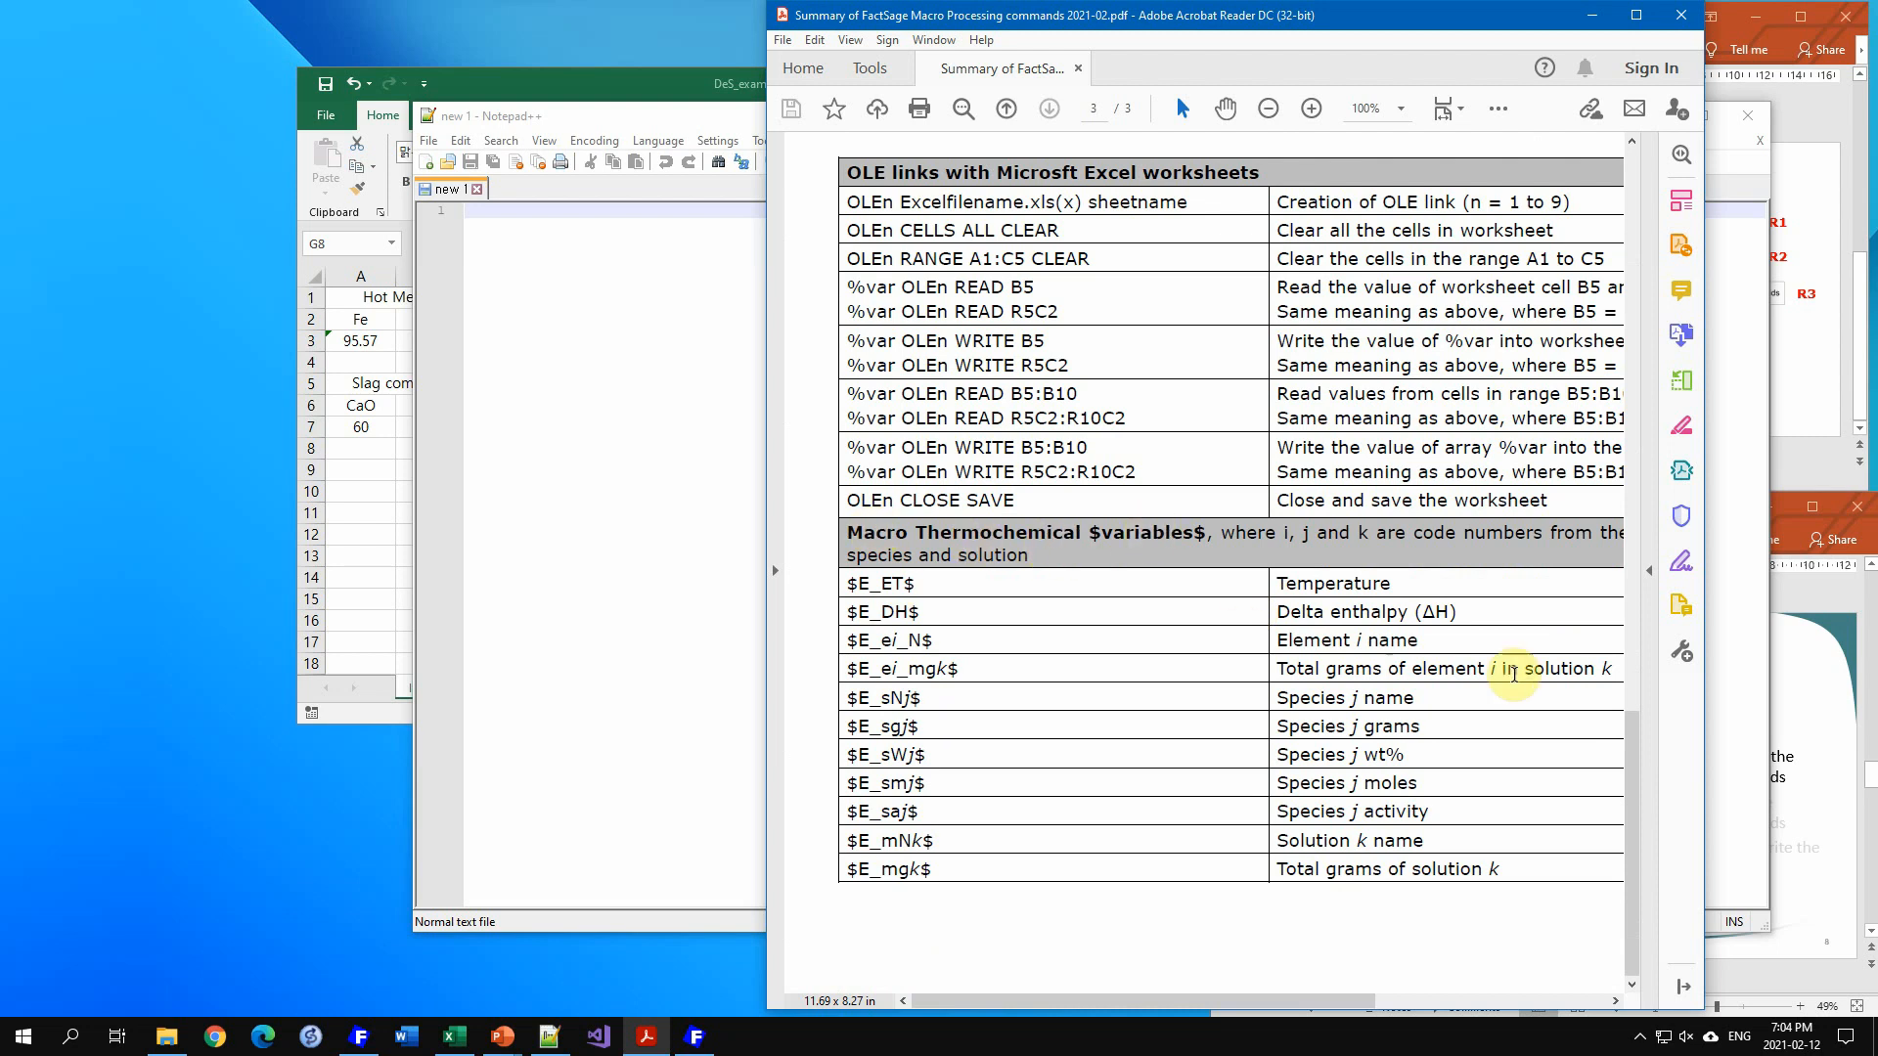
pyautogui.scroll(20, 1396, 675)
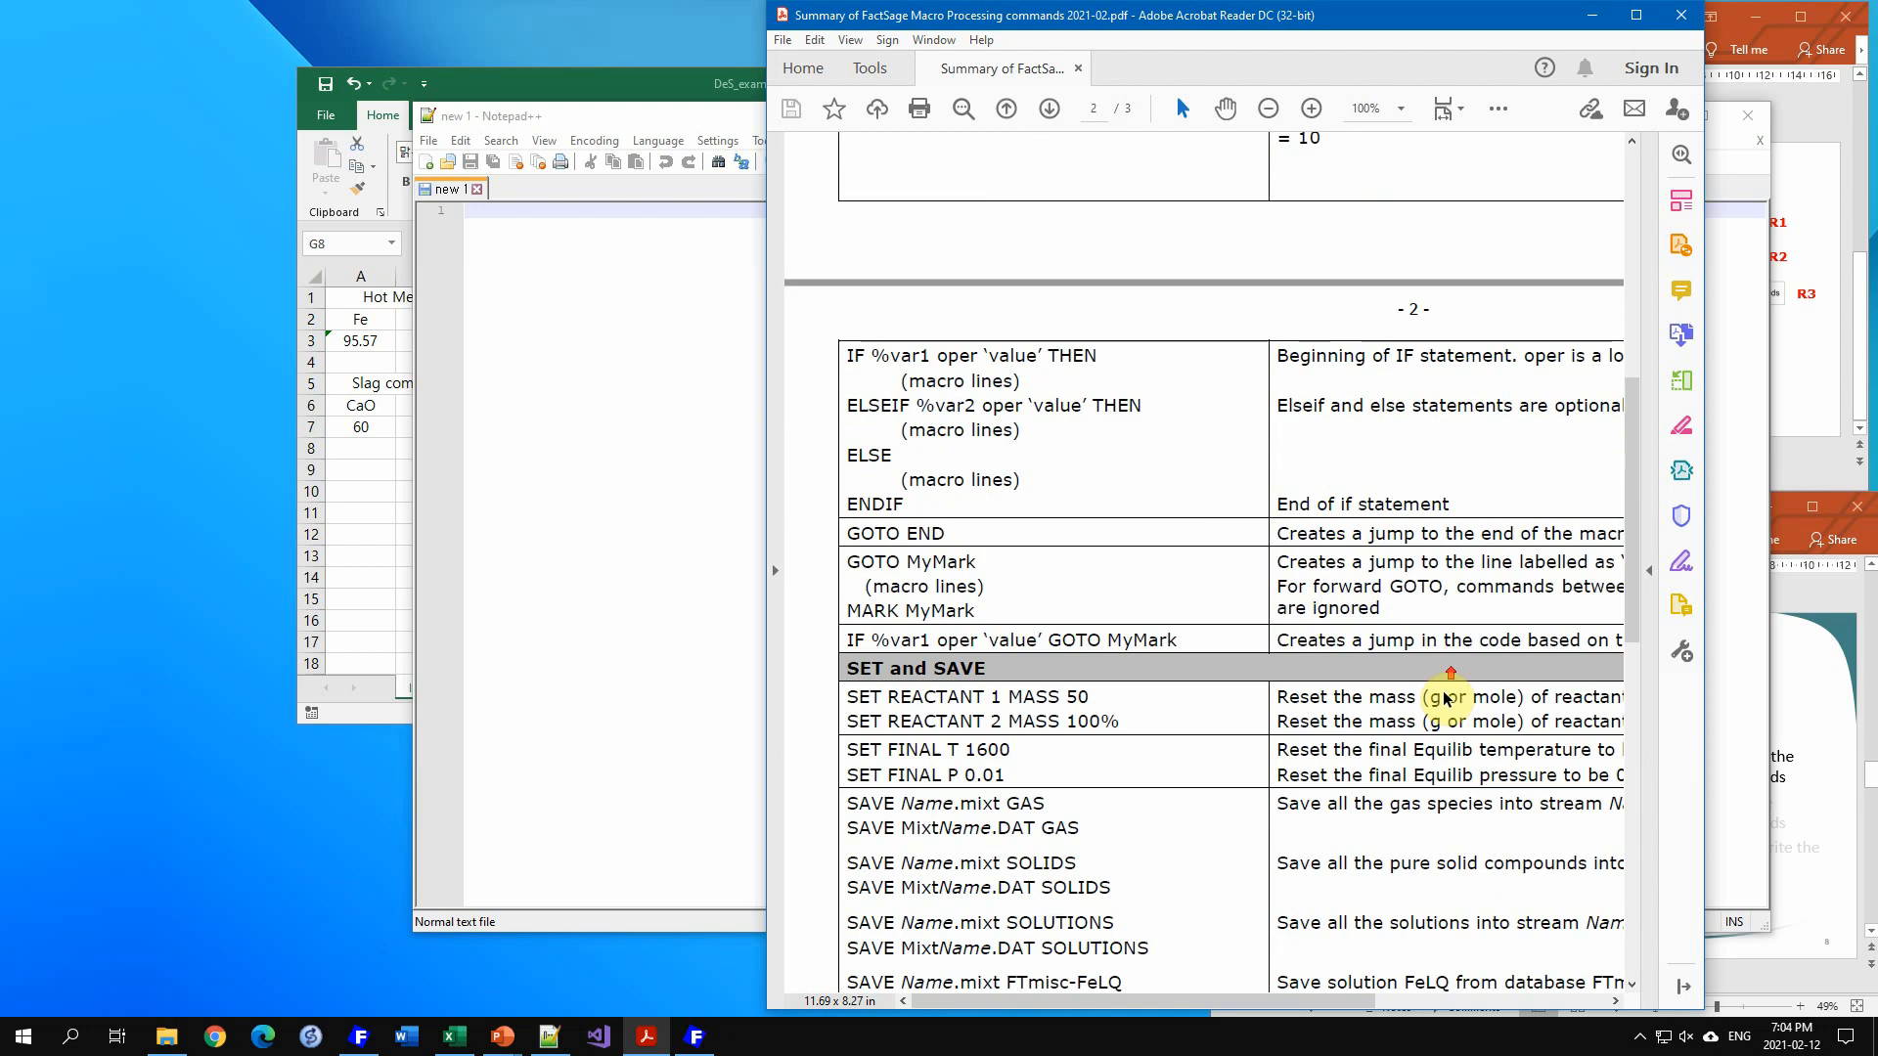
pyautogui.scroll(9, 1450, 697)
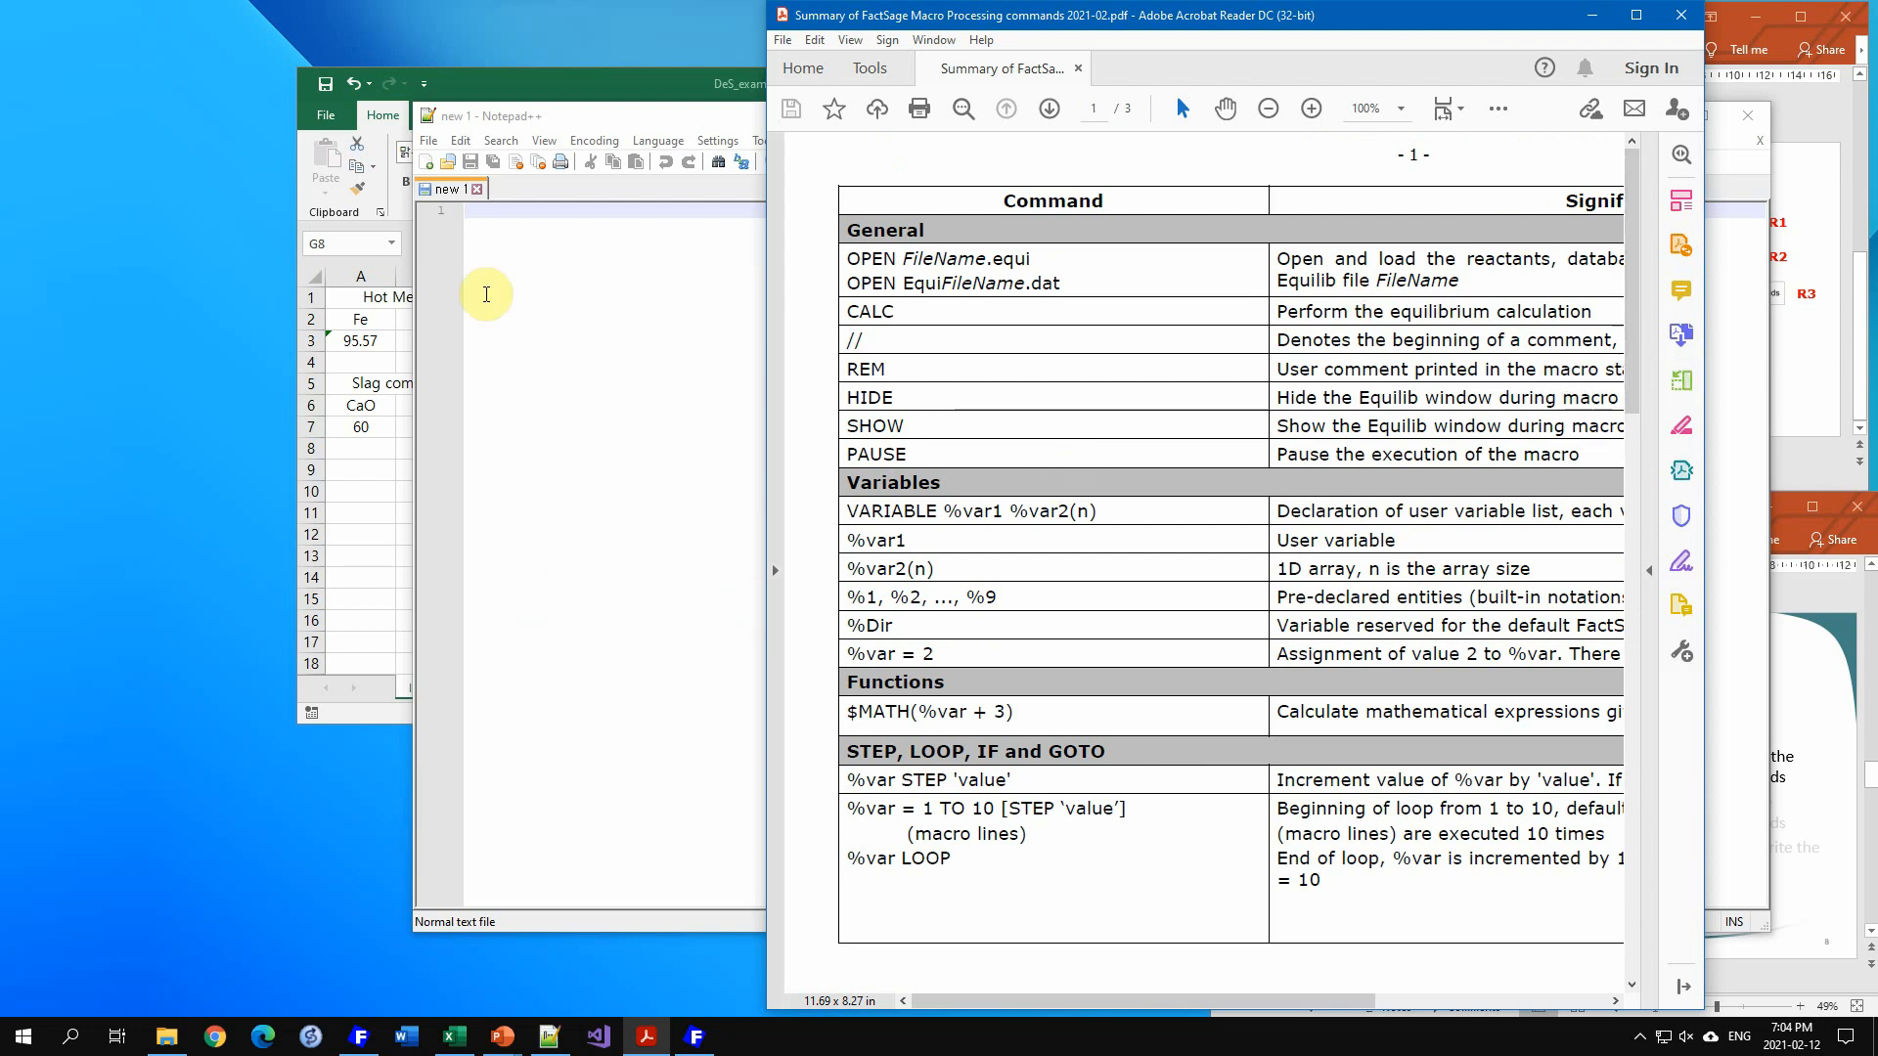
pyautogui.click(489, 283)
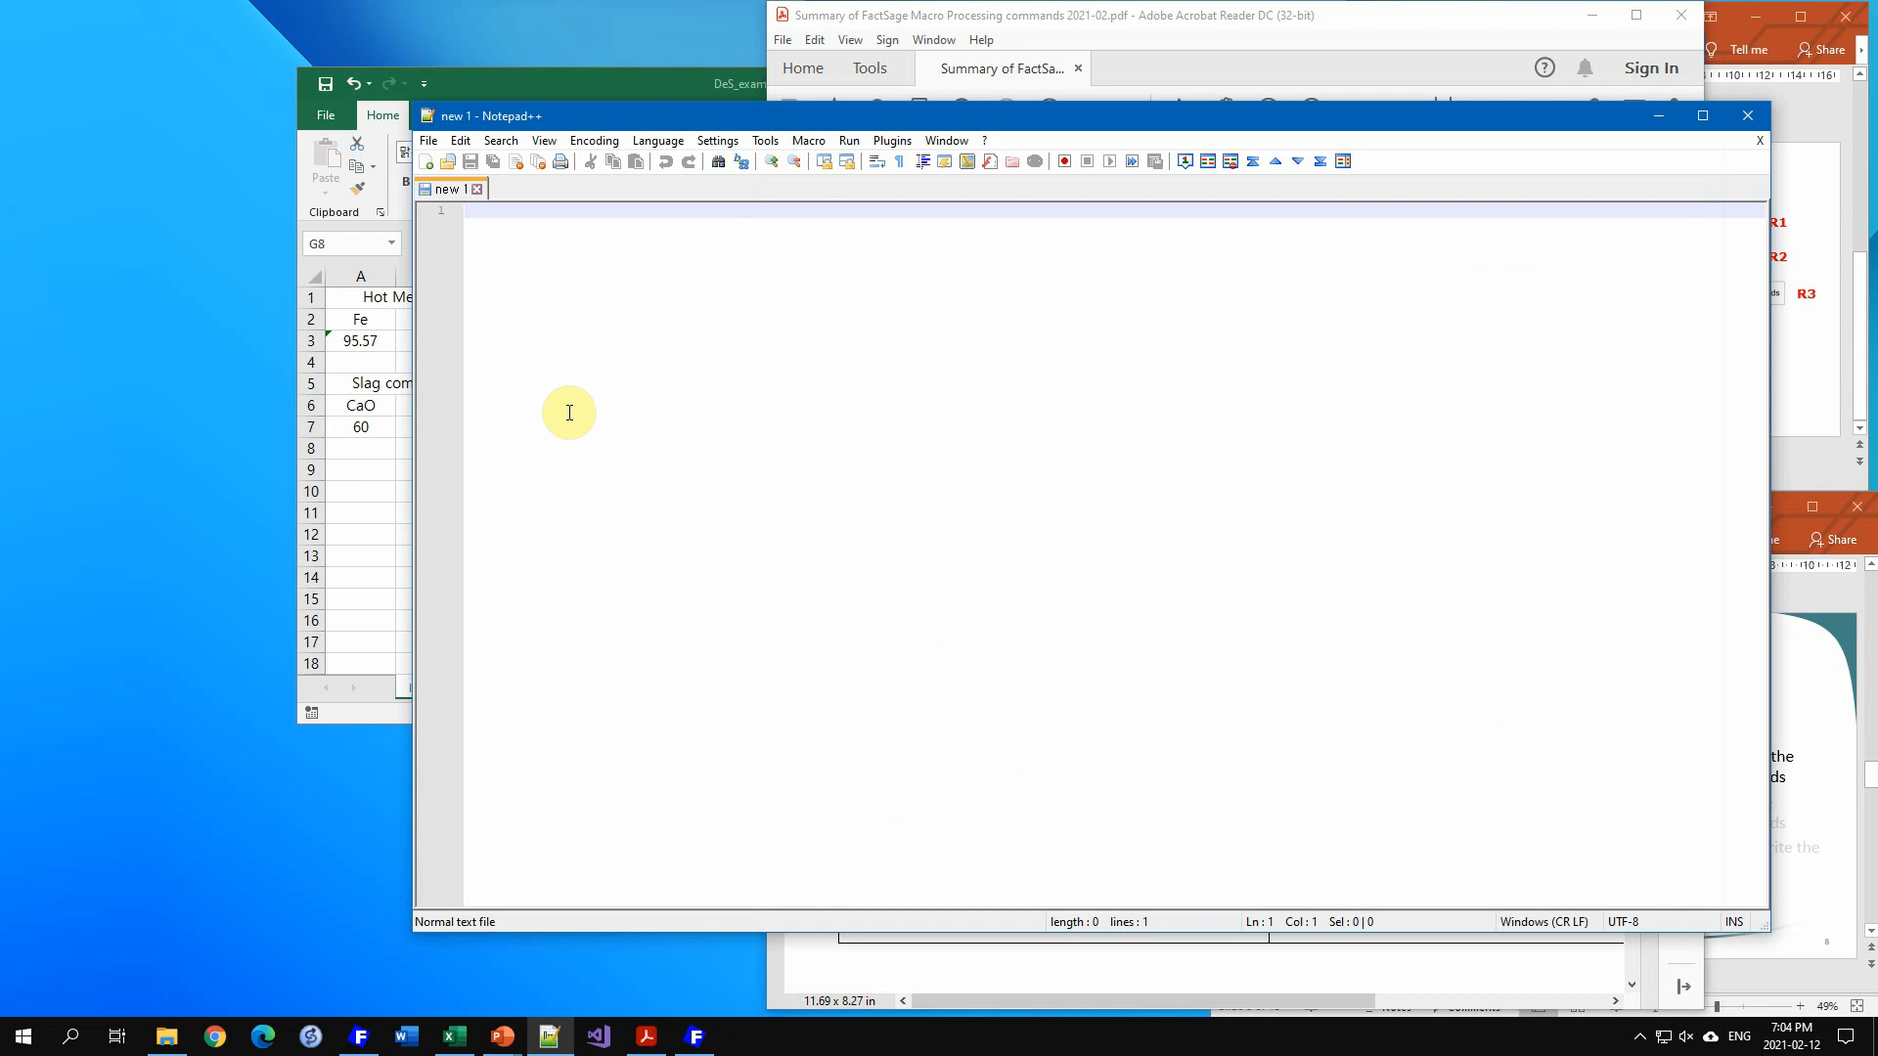